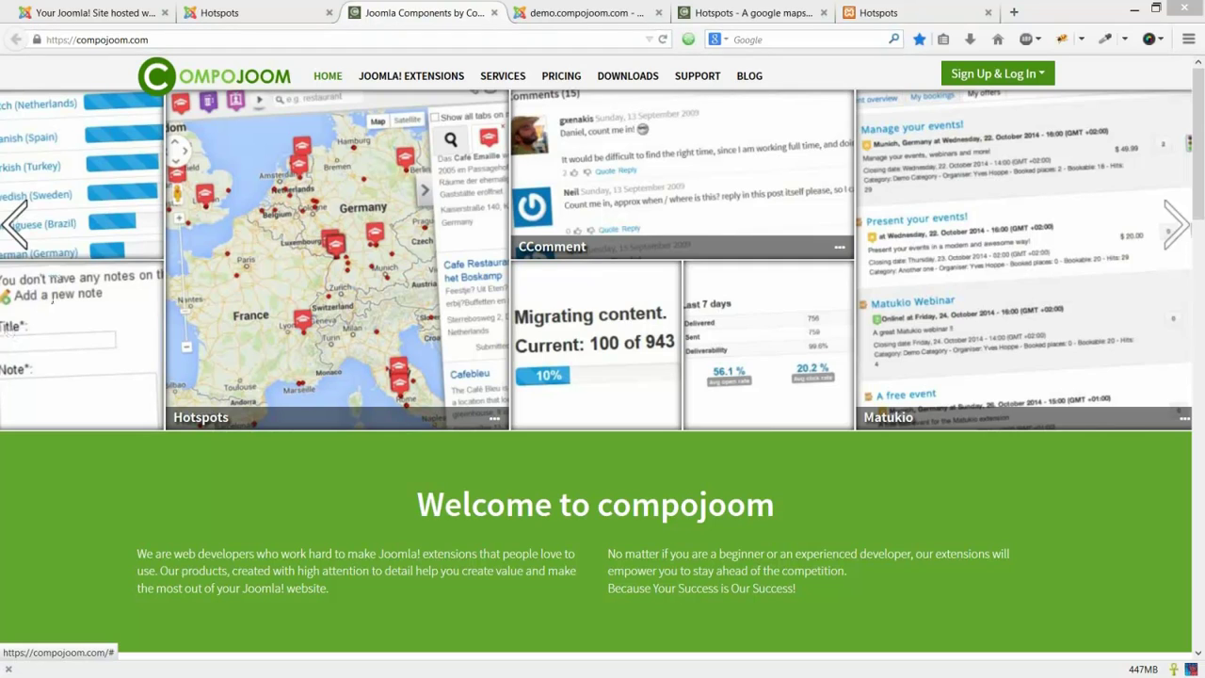
Step: Go from compojoom's Official releases downloads to the Hotspots category listing stable release 4.0.6
mouse_move(627, 75)
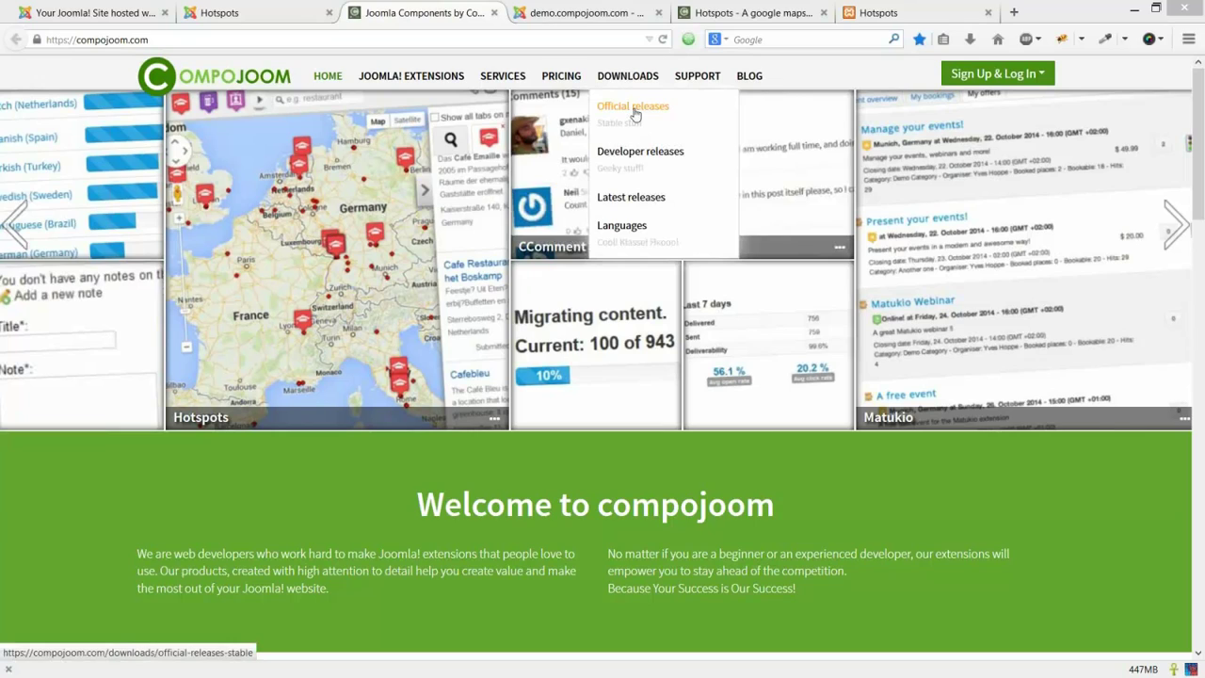
click(634, 111)
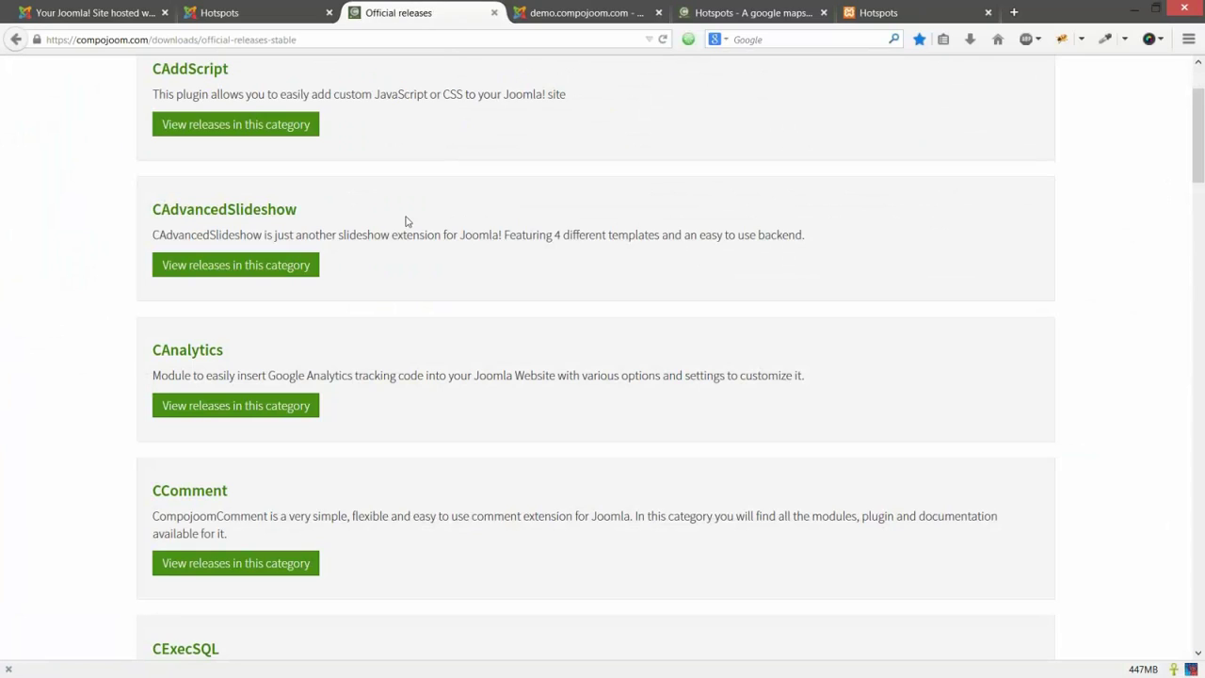
scroll(334, 188, down, 3)
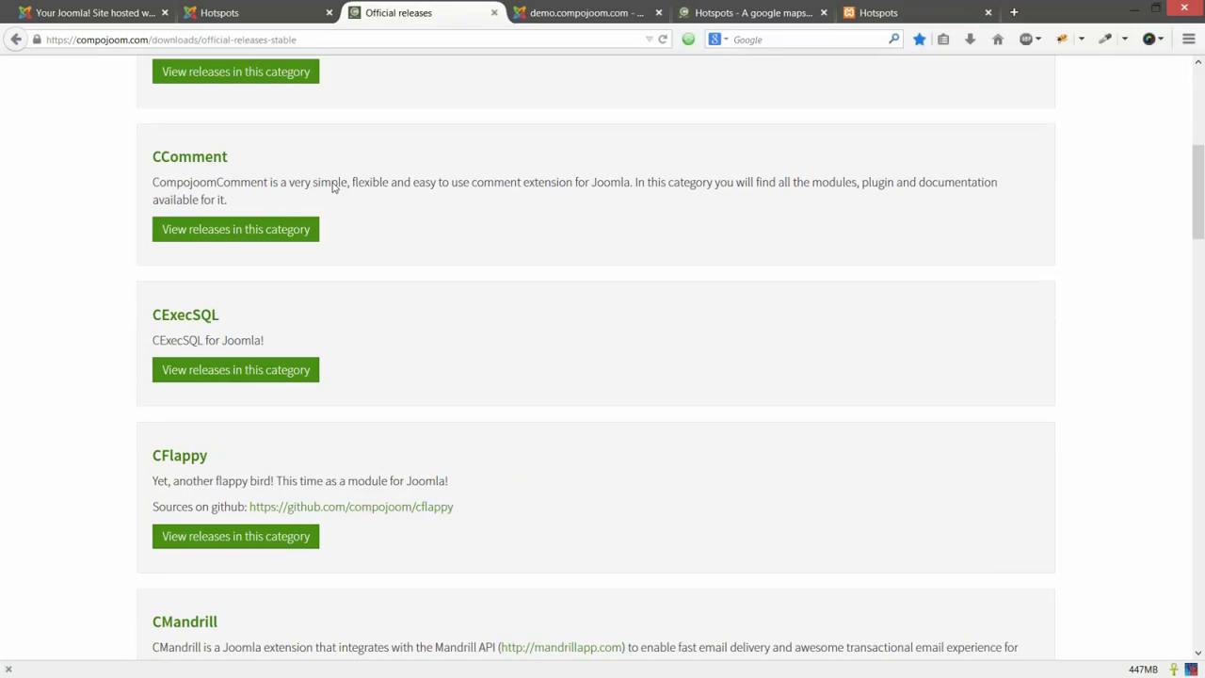
scroll(333, 187, down, 15)
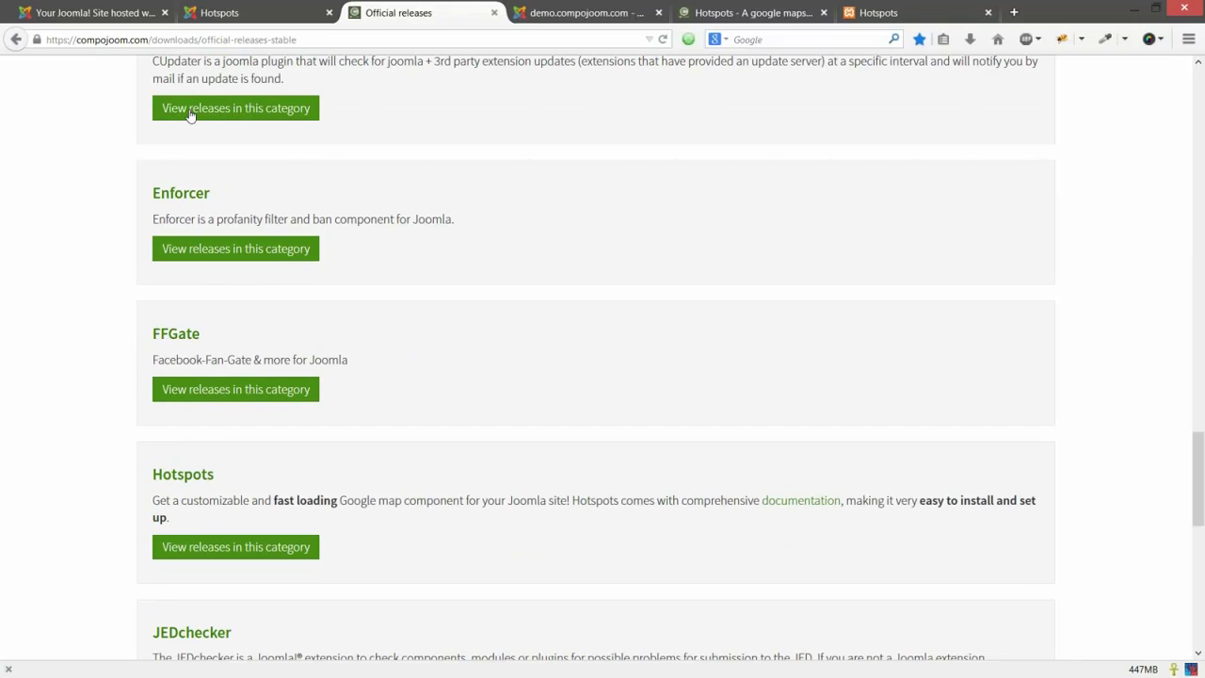
scroll(189, 112, down, 3)
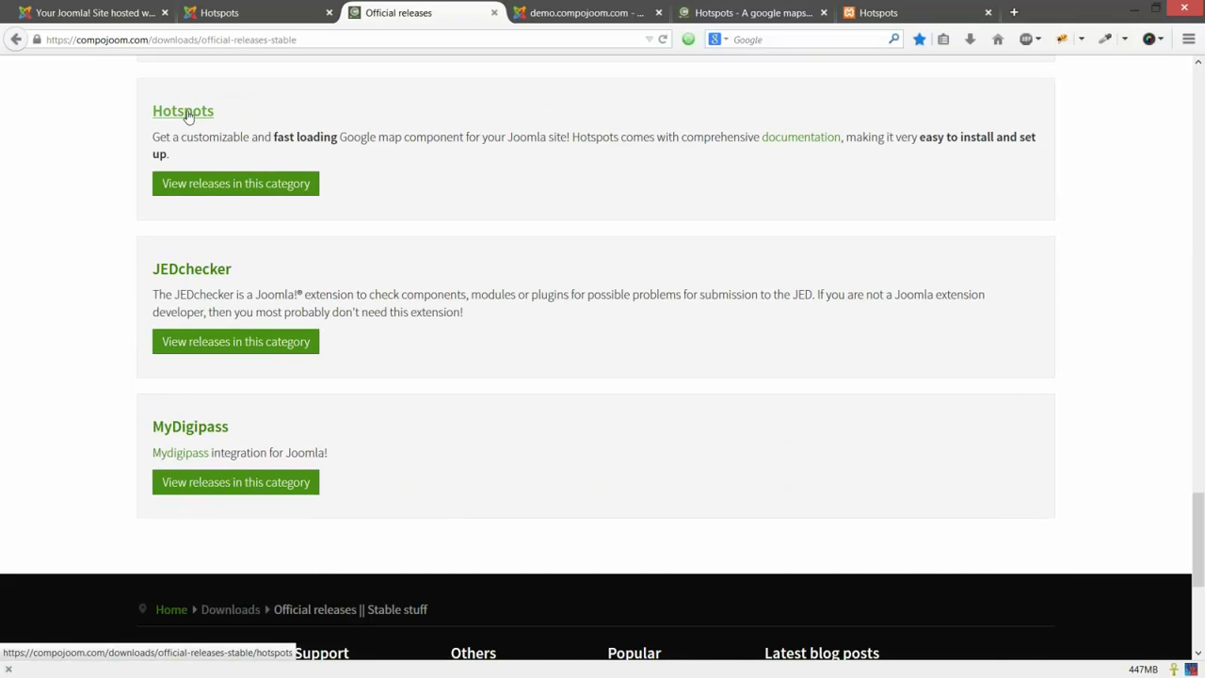
click(188, 113)
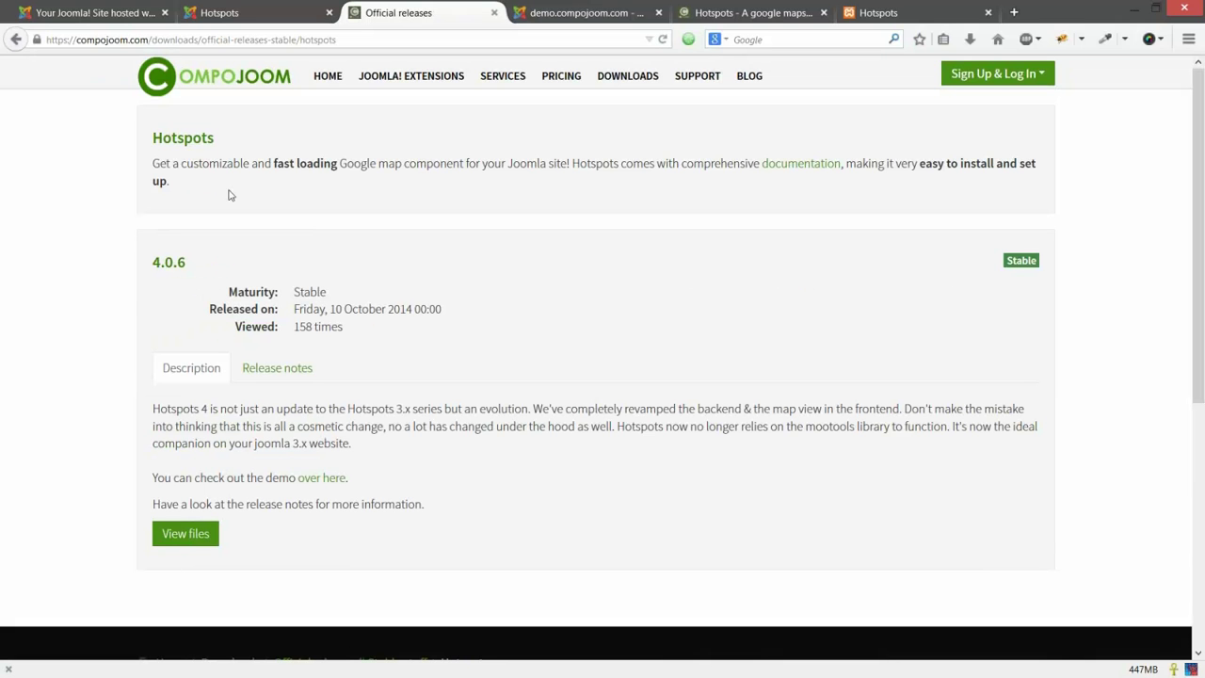
Step: Open the Hotspots 4.0.6 release details page and look over it
click(174, 272)
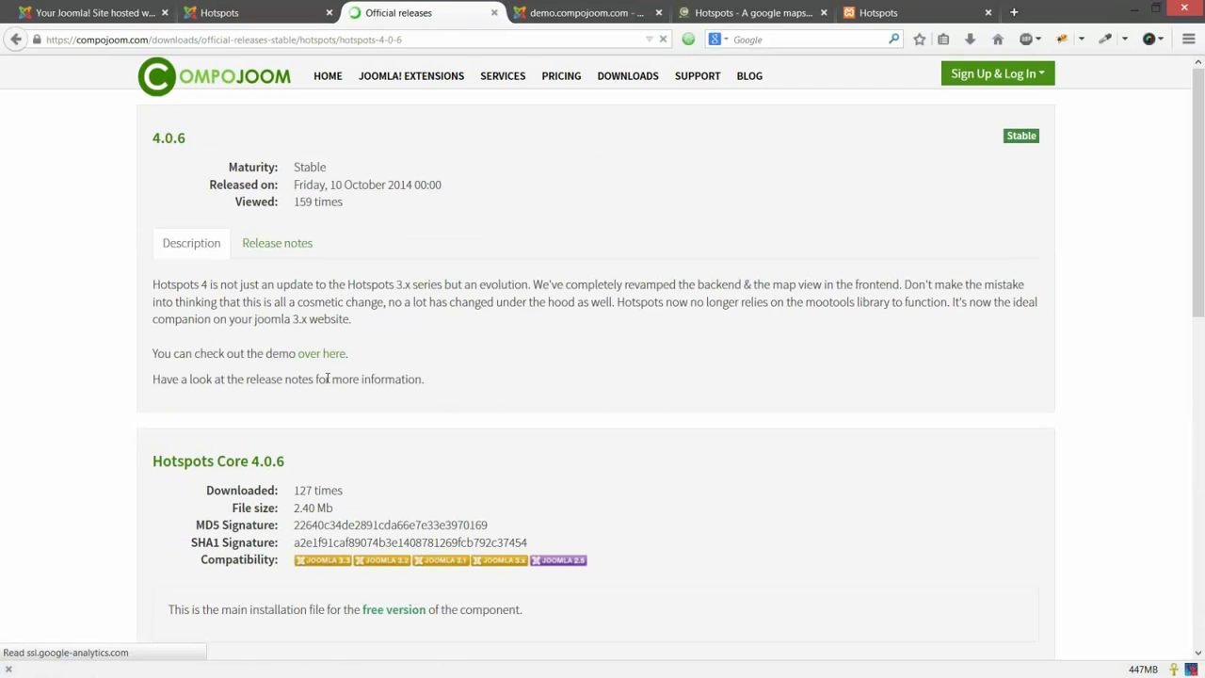
scroll(515, 276, down, 3)
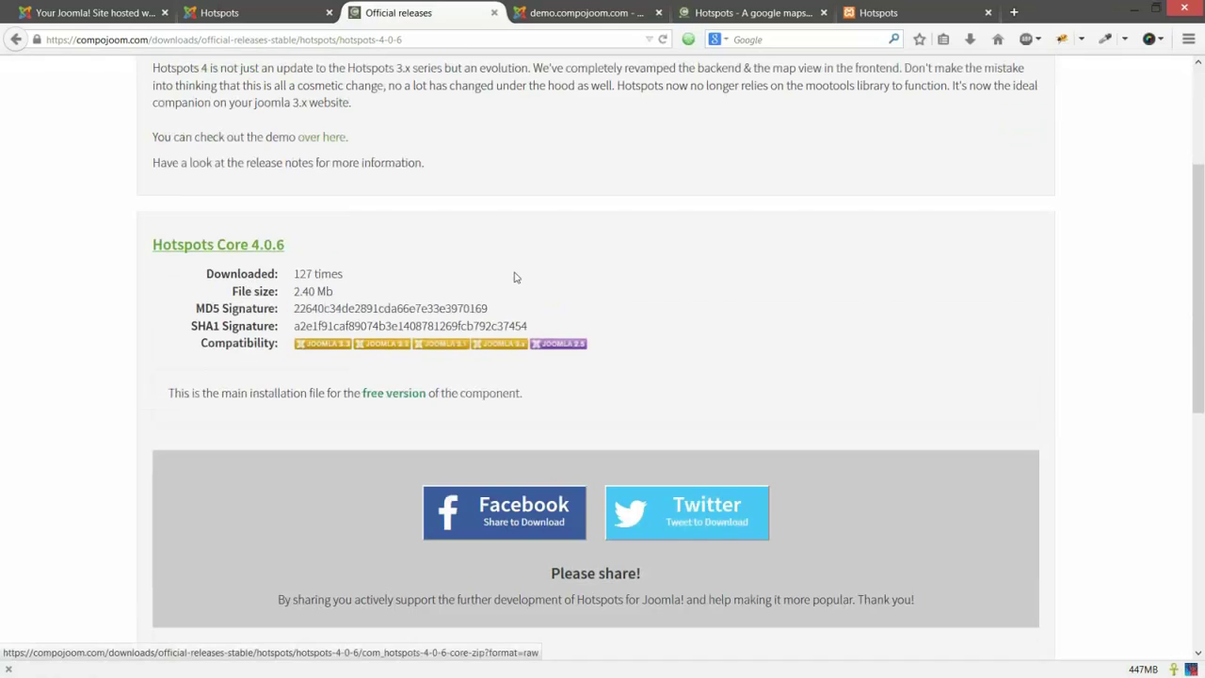
scroll(515, 277, down, 1)
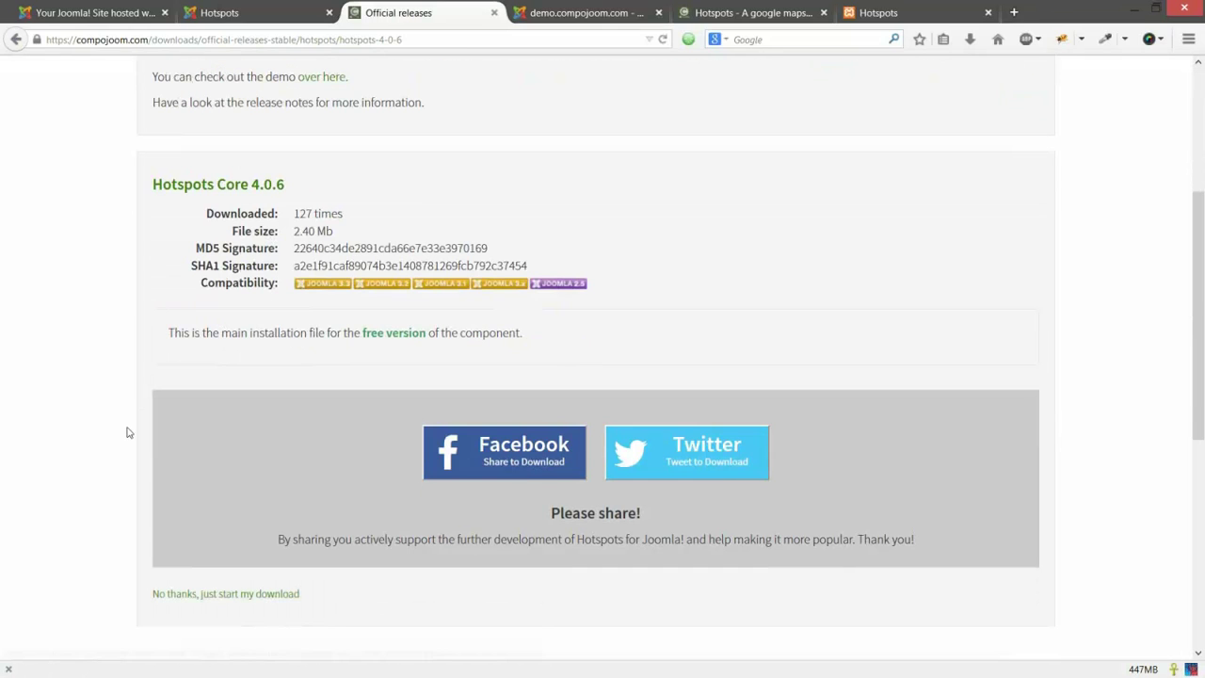
scroll(812, 218, down, 1)
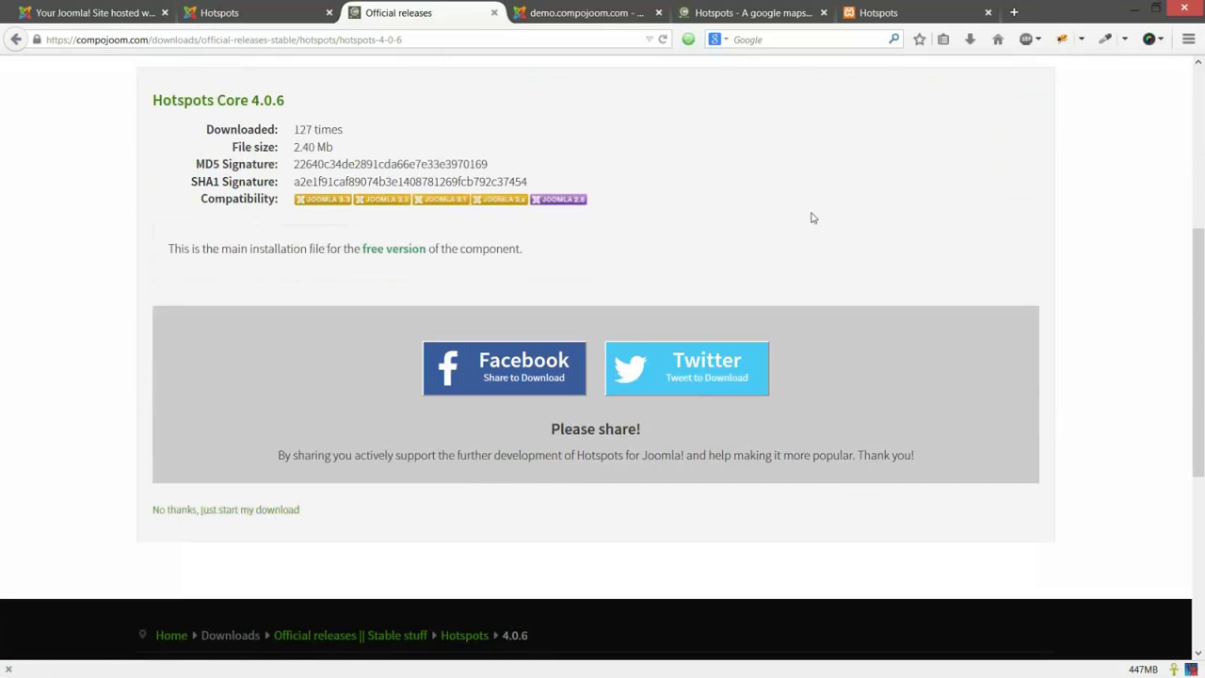
scroll(812, 217, up, 5)
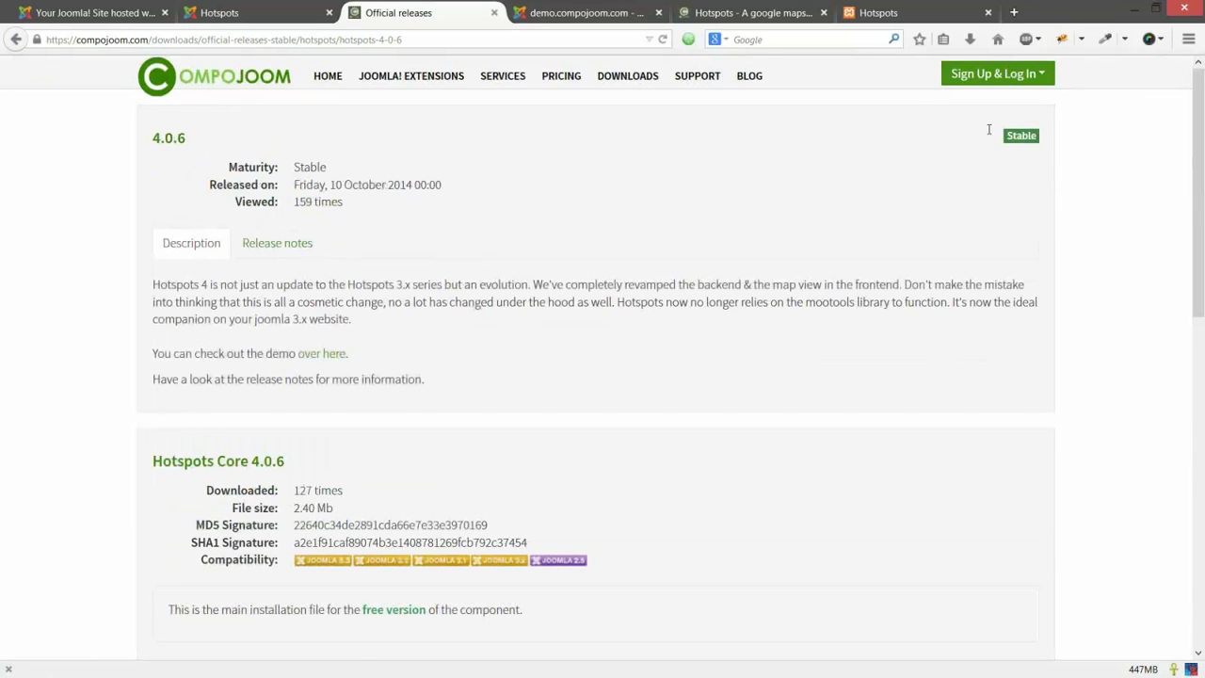
Step: Log in to compojoom with the saved credentials so Hotspots Pro 4.0.6 becomes downloadable
click(996, 74)
click(901, 212)
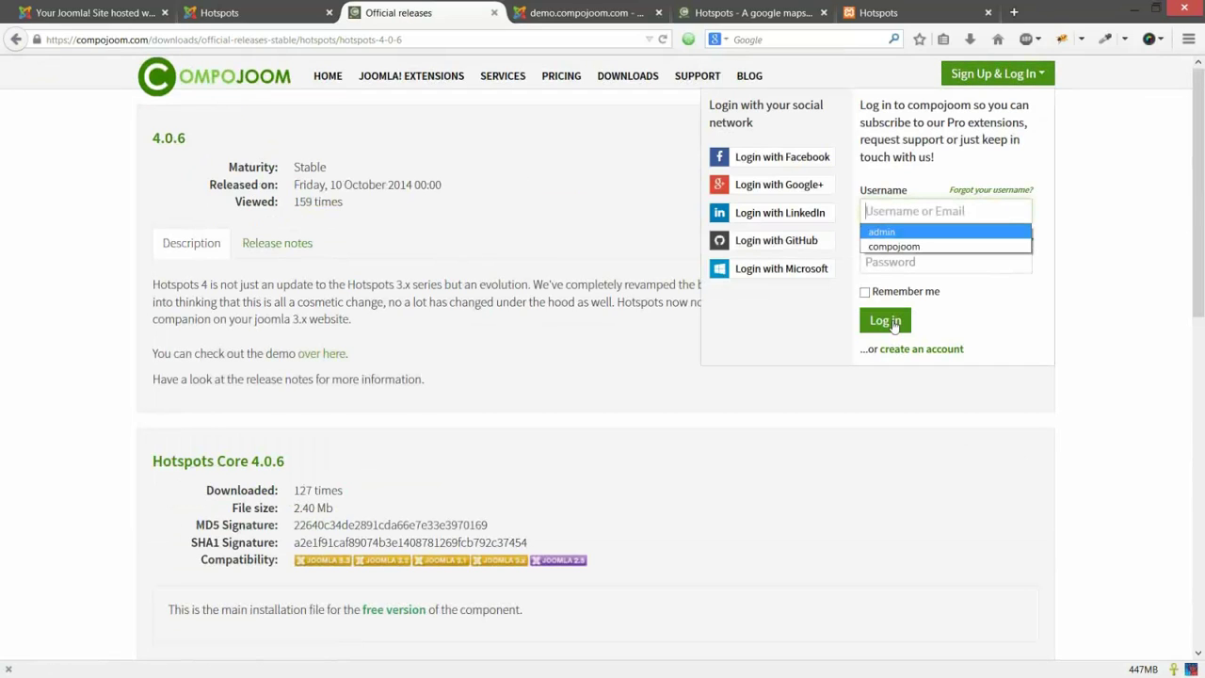
key(Return)
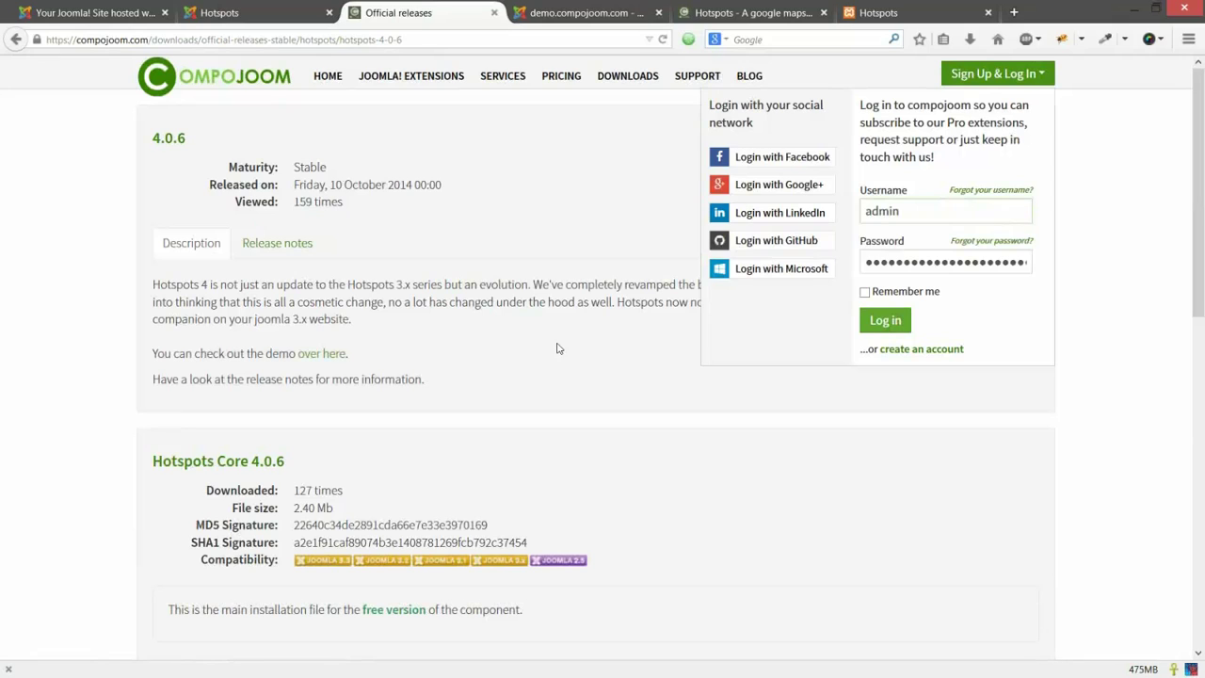
key(Return)
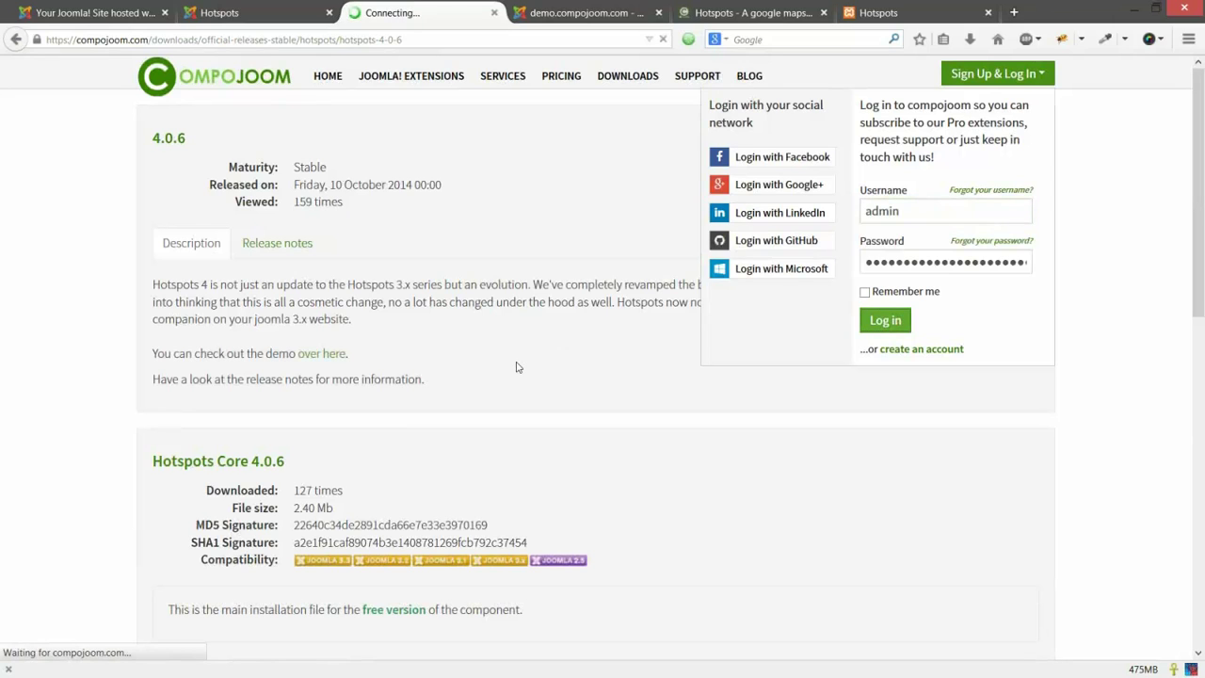
scroll(283, 348, down, 3)
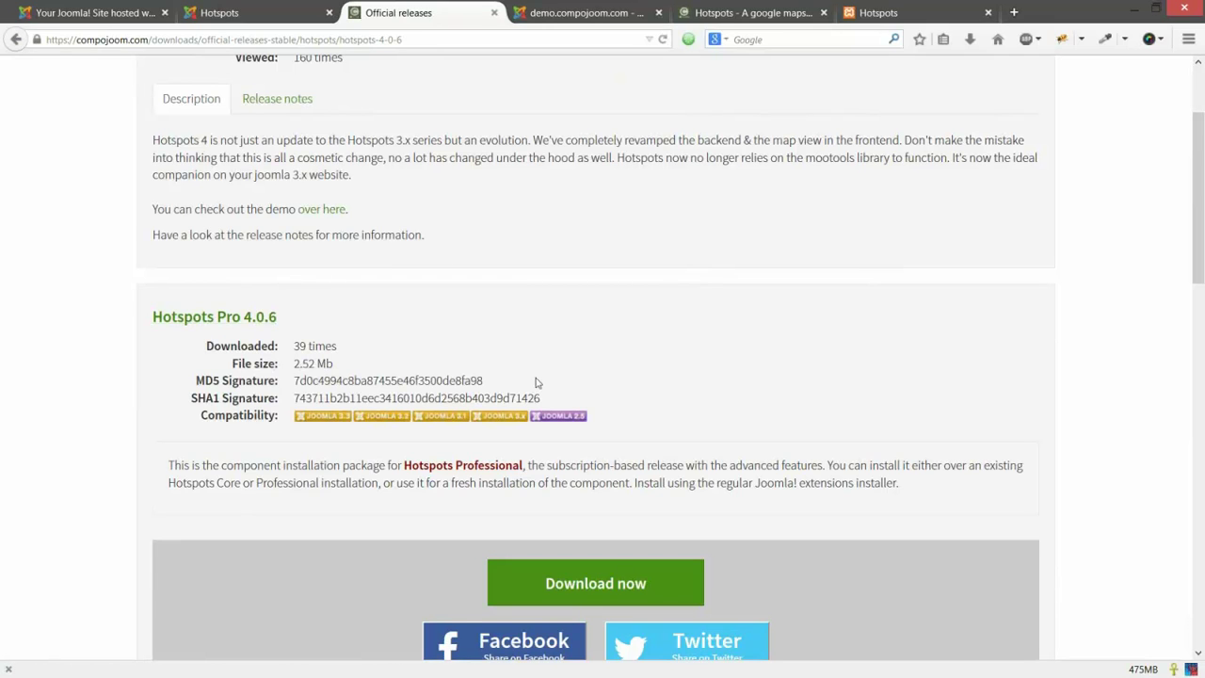
scroll(537, 382, up, 3)
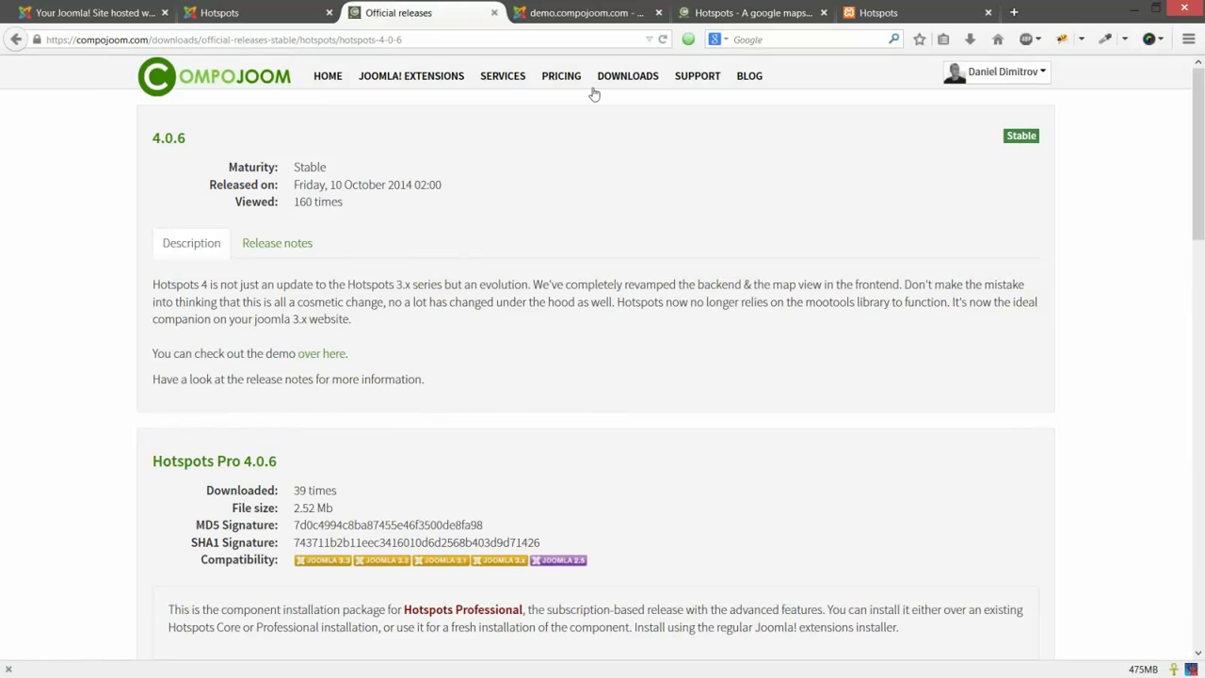
Step: Compare the compojoom demo's backend and Hotspots map with your own site's map, then return to its Control Panel
click(587, 11)
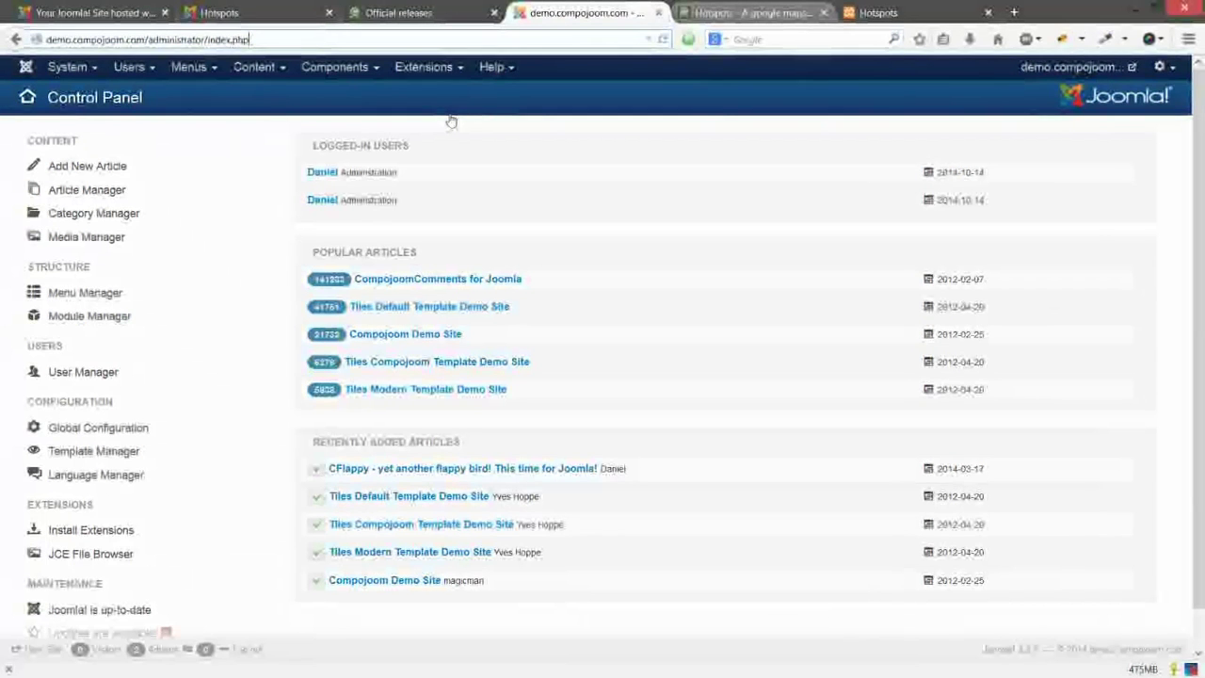
click(751, 14)
click(616, 209)
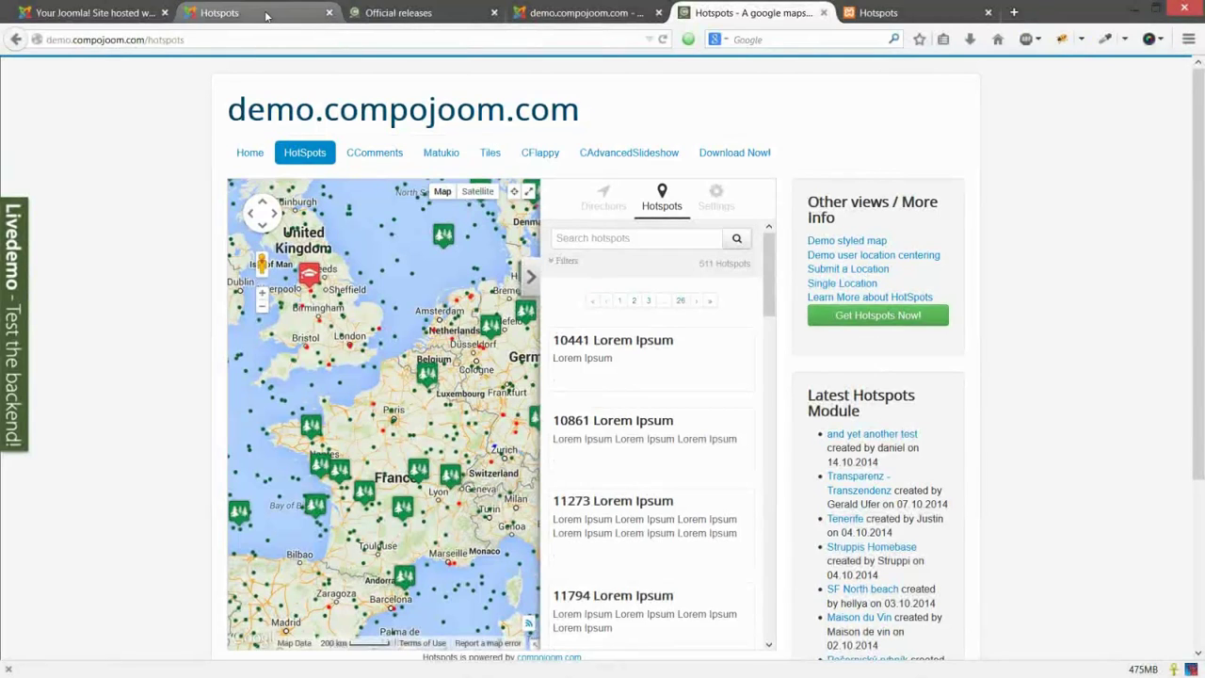
click(266, 16)
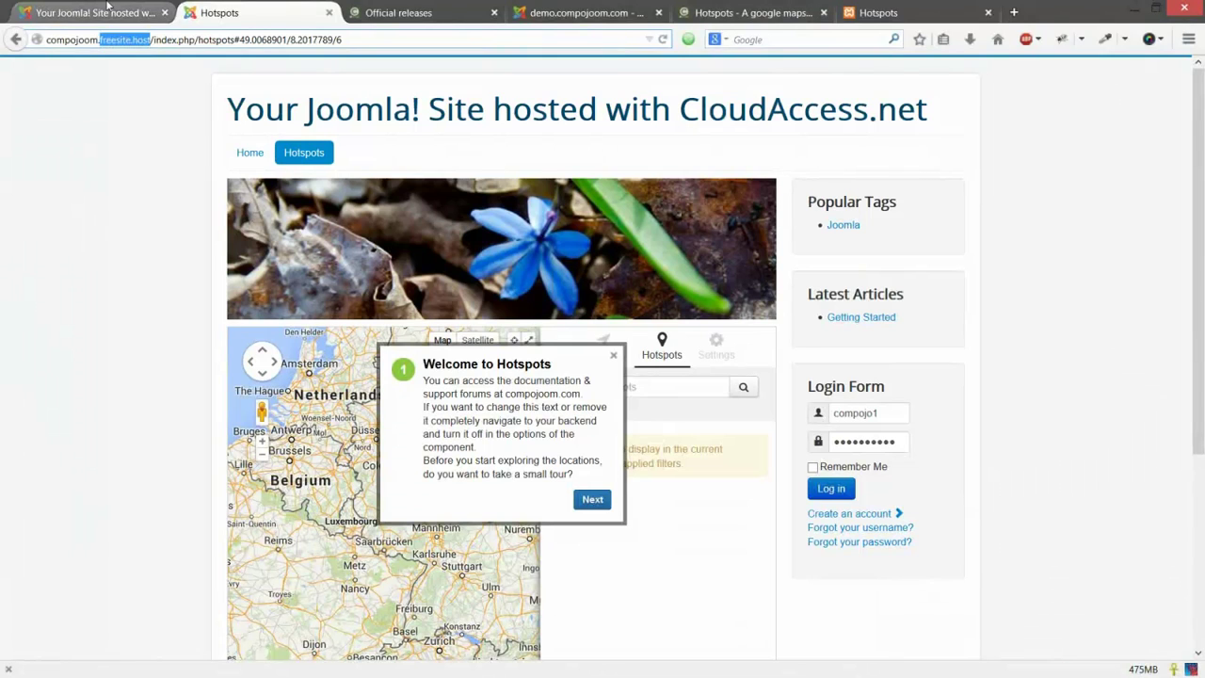
click(108, 8)
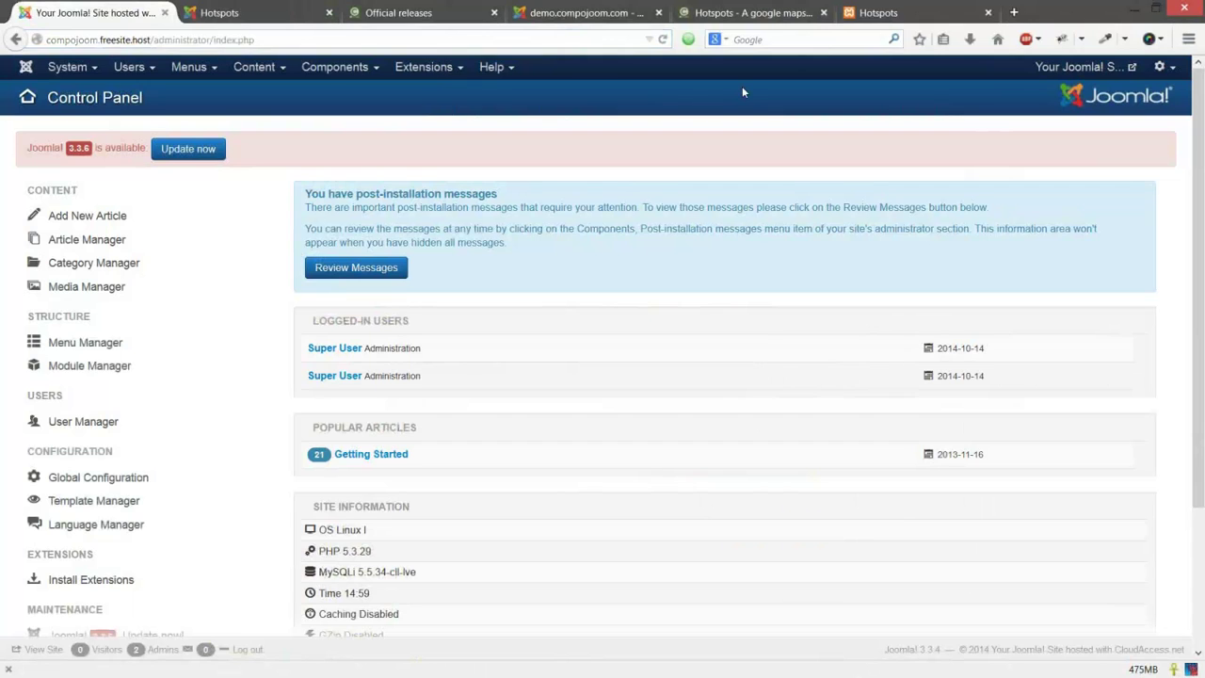
Step: Open the Hotspots dashboard and review its stats (Published Hotspots, Tiles) and latest news
click(341, 73)
mouse_move(331, 155)
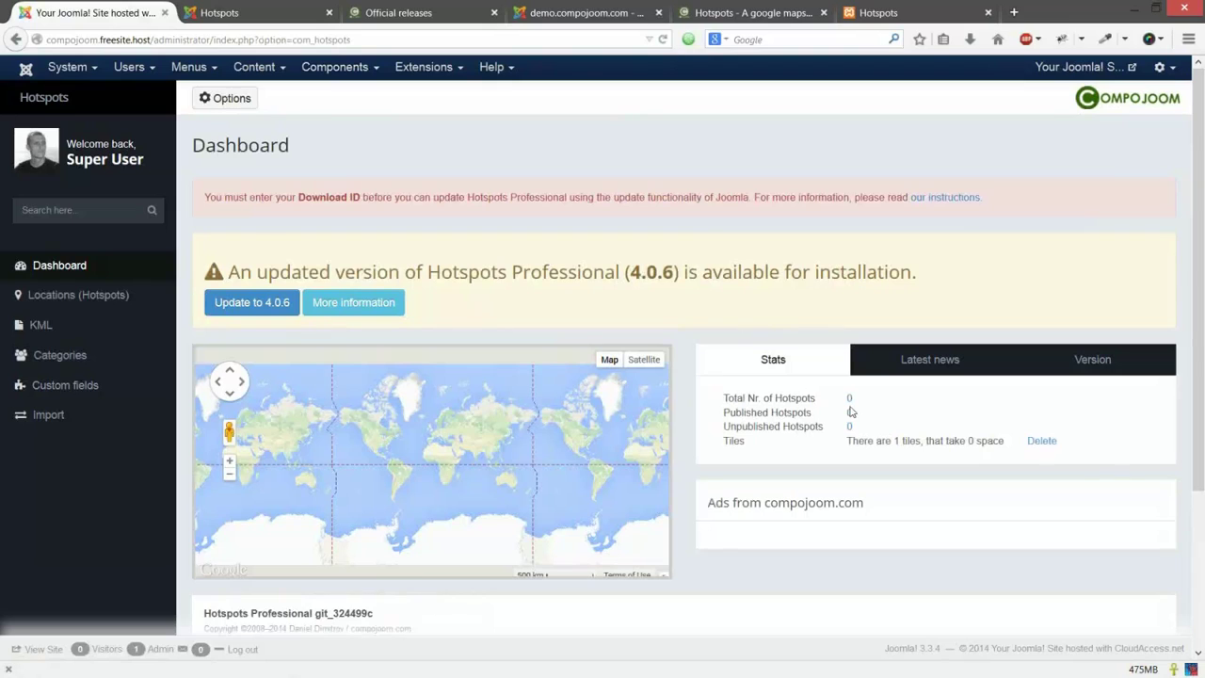
scroll(849, 411, down, 1)
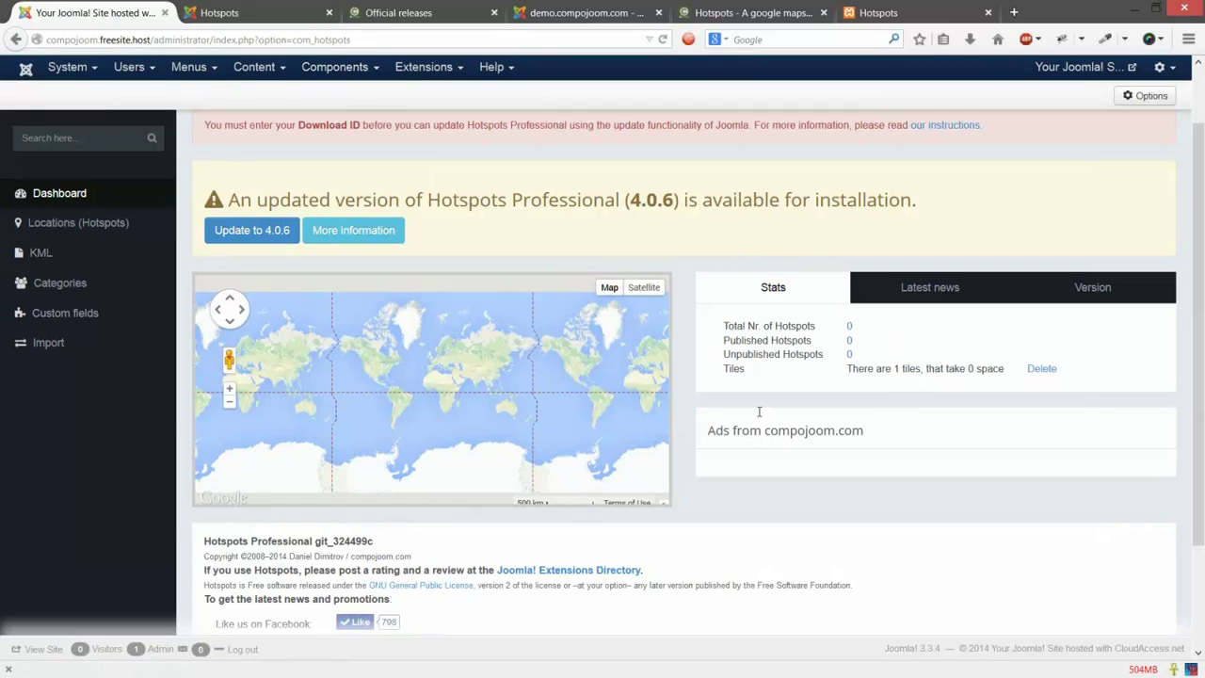
scroll(759, 411, down, 1)
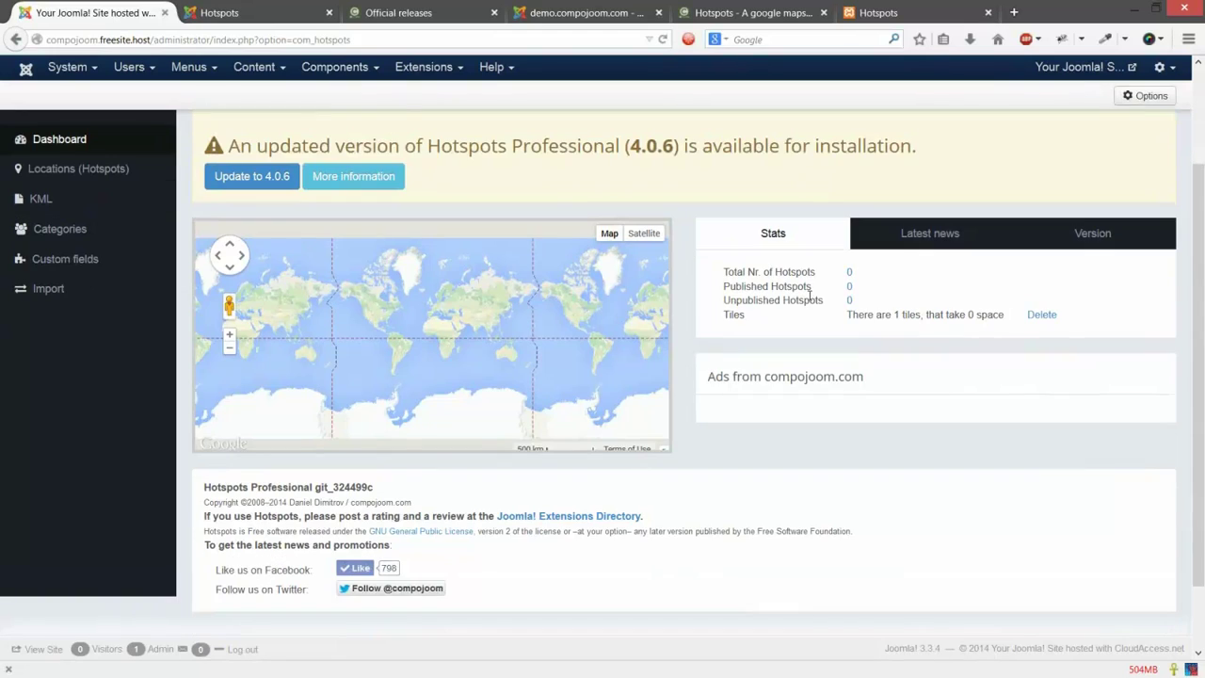
scroll(767, 312, down, 1)
scroll(724, 330, up, 2)
drag(874, 352, 735, 350)
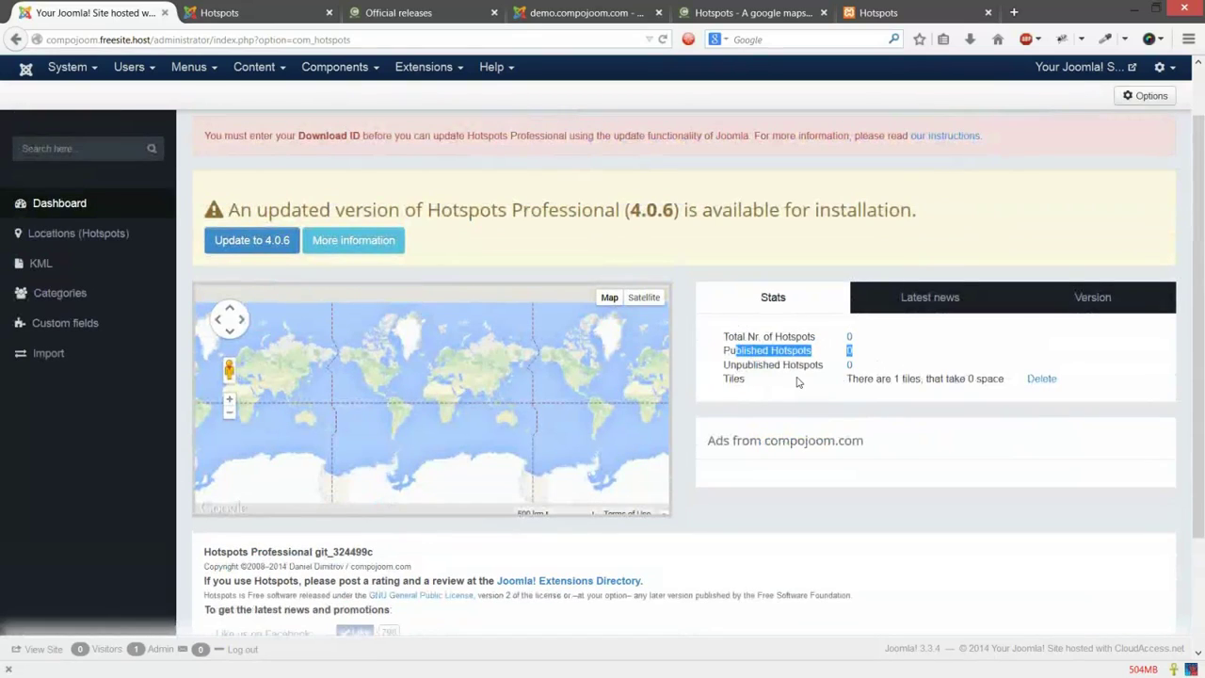
drag(796, 381, 1023, 430)
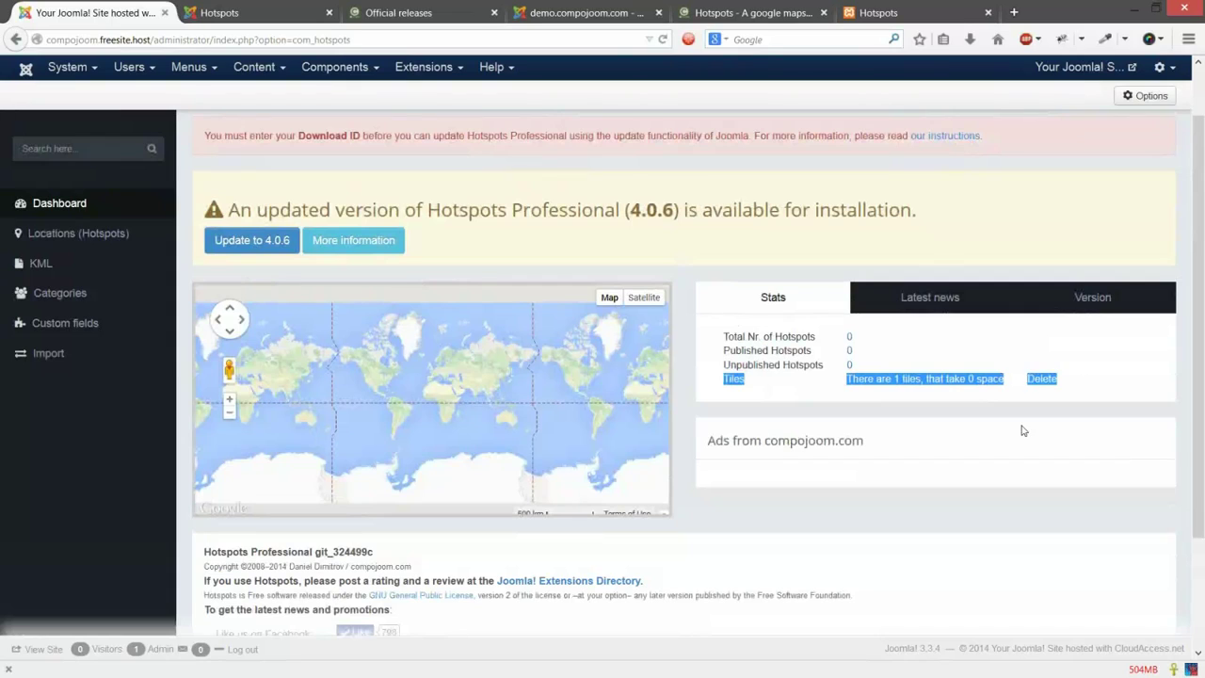
click(892, 394)
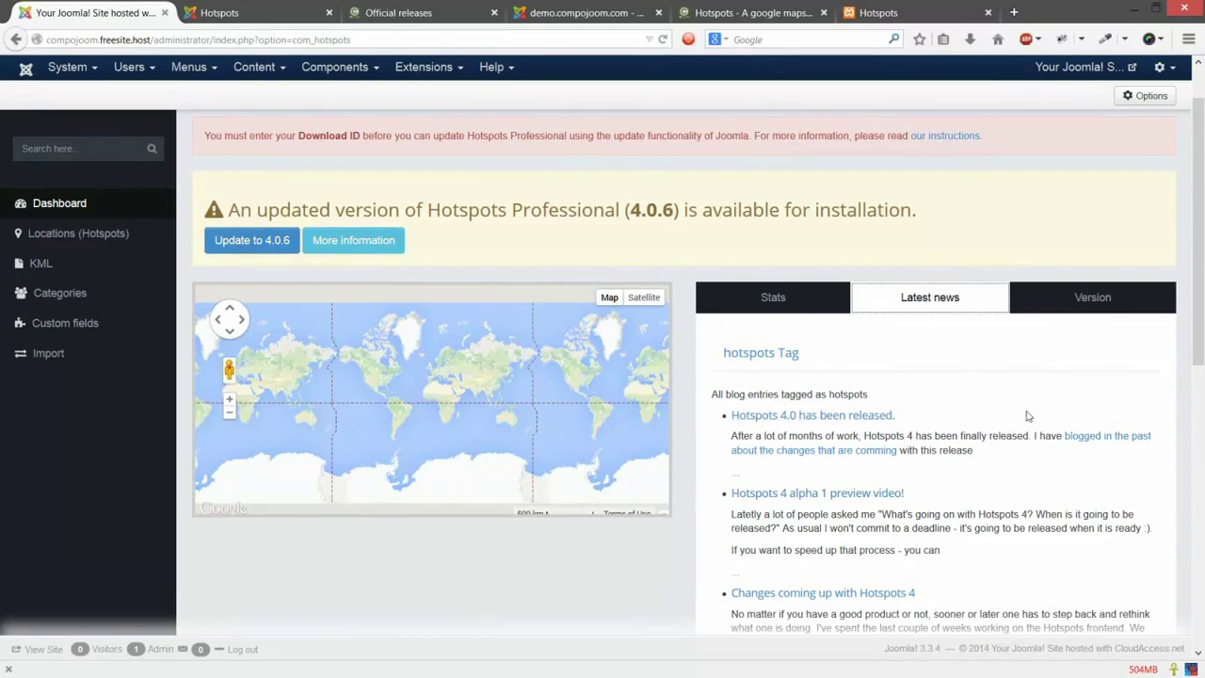
Step: Check the installed Hotspots version and its changelog, then bring up the Extensions menu
click(1092, 300)
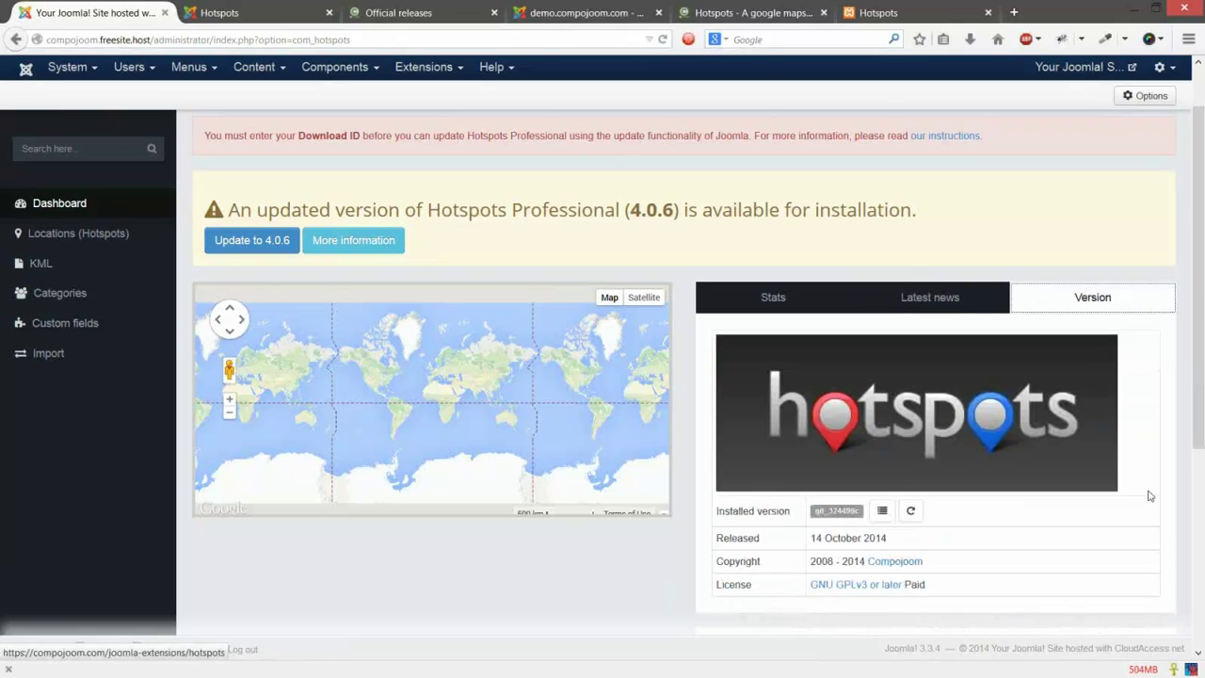
scroll(1143, 494, down, 1)
scroll(1137, 493, down, 3)
drag(716, 366, 850, 393)
click(851, 393)
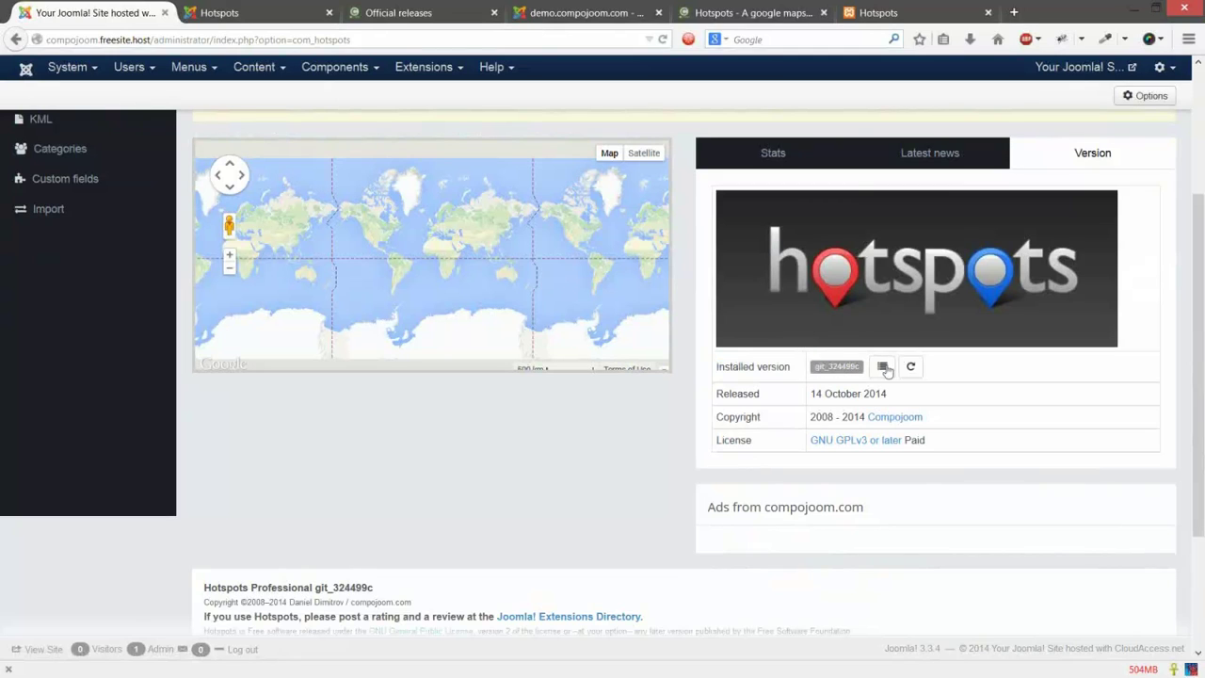
click(886, 369)
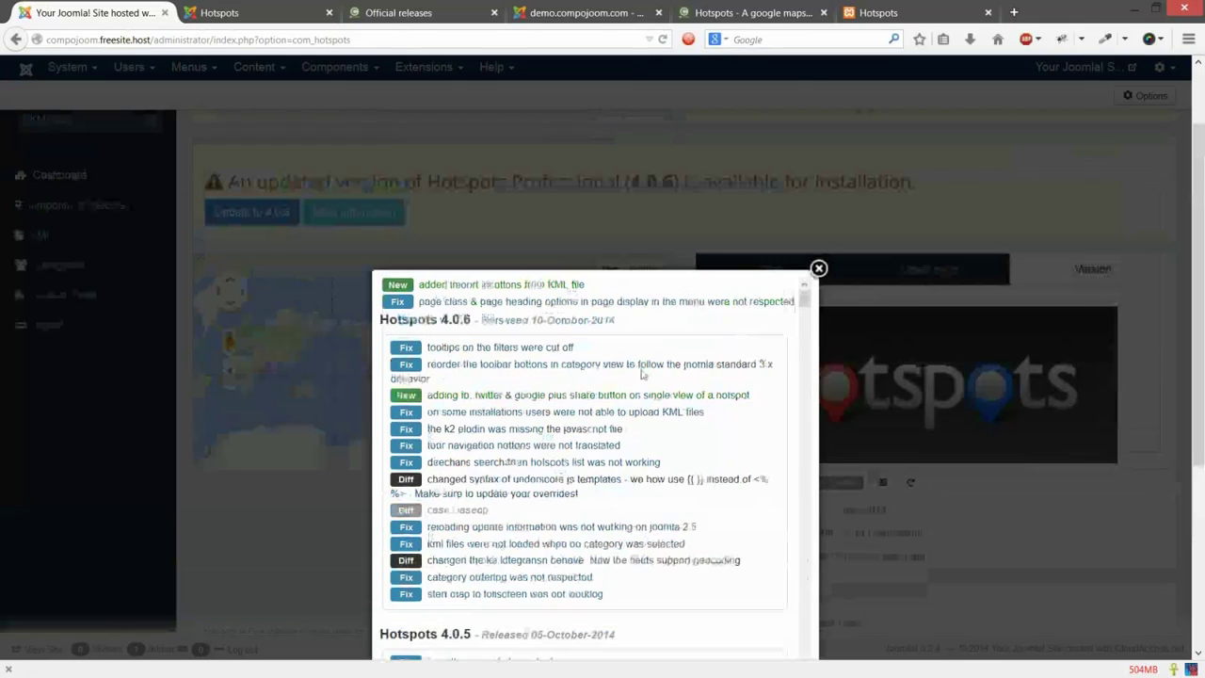
scroll(815, 423, down, 1)
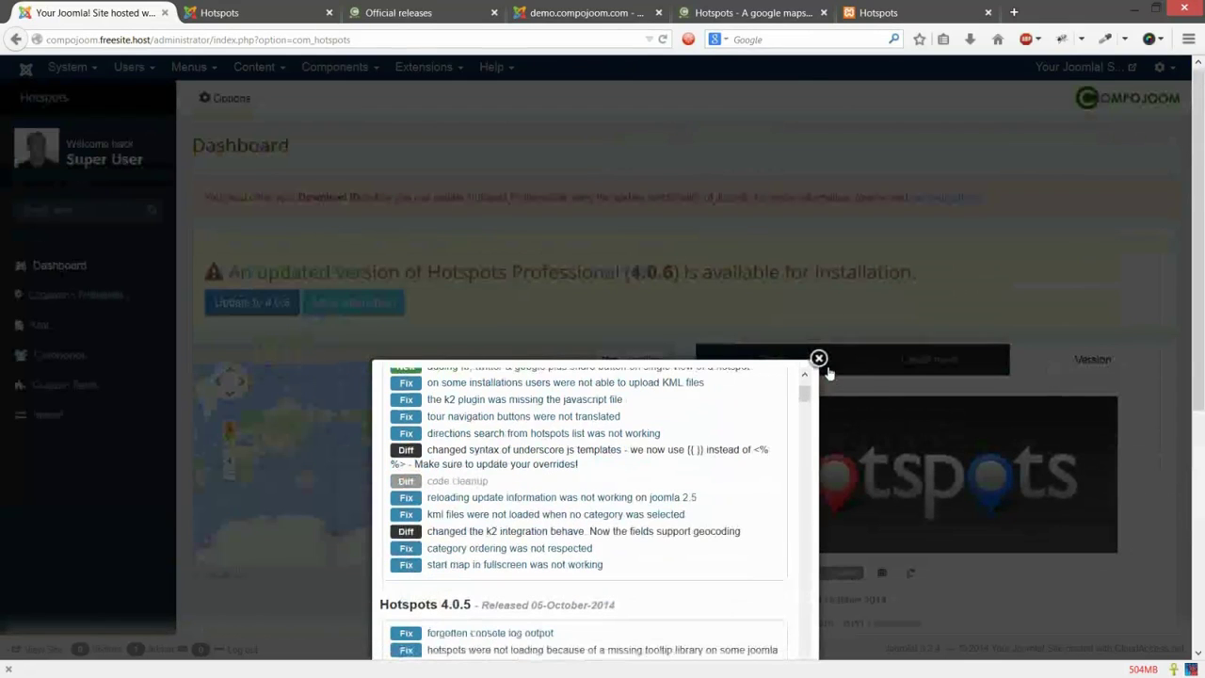
scroll(828, 373, down, 4)
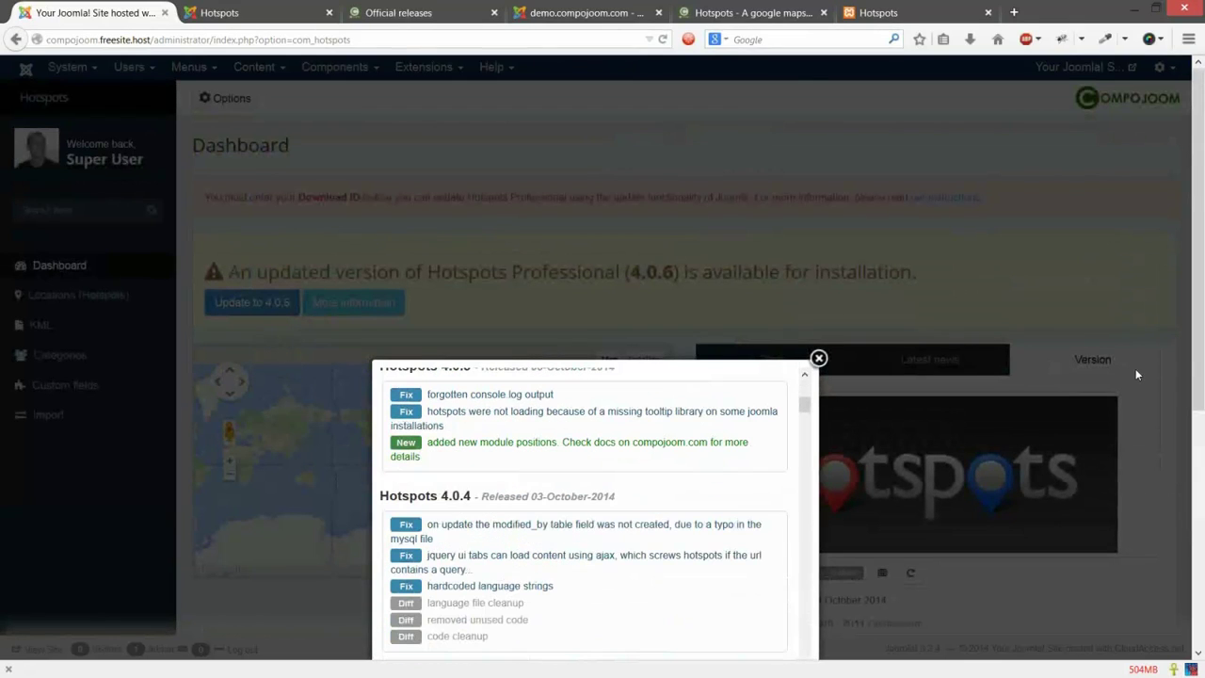
click(1136, 373)
scroll(909, 359, down, 3)
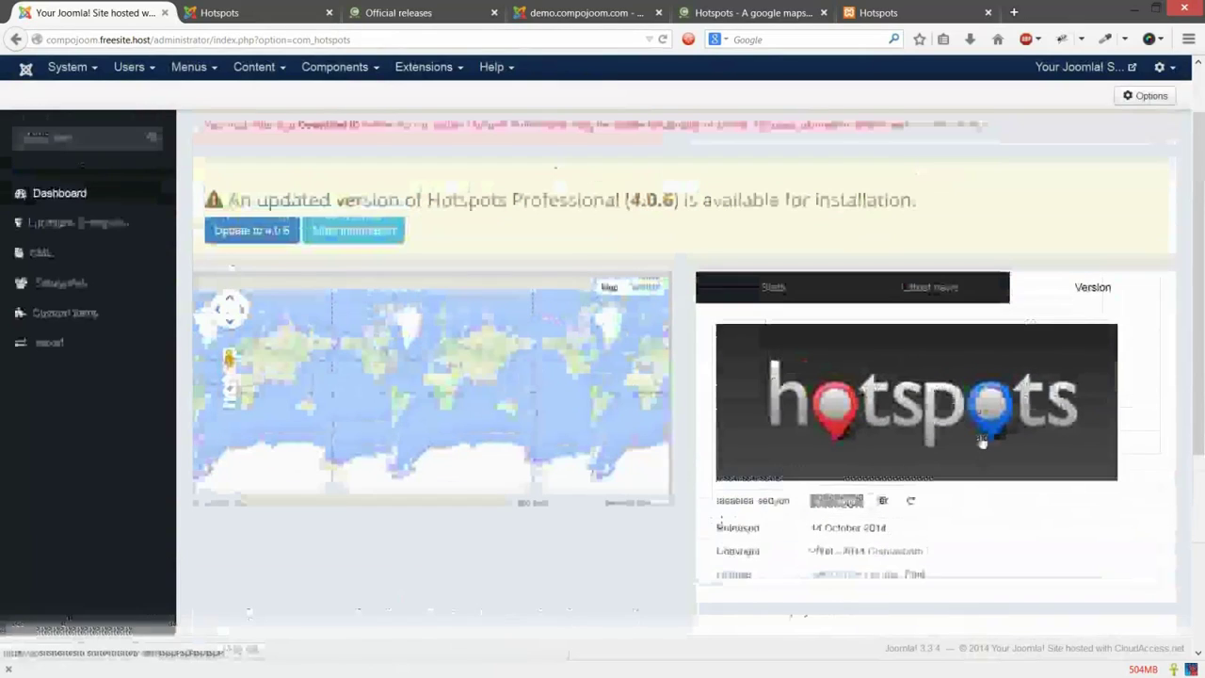
scroll(981, 436, up, 1)
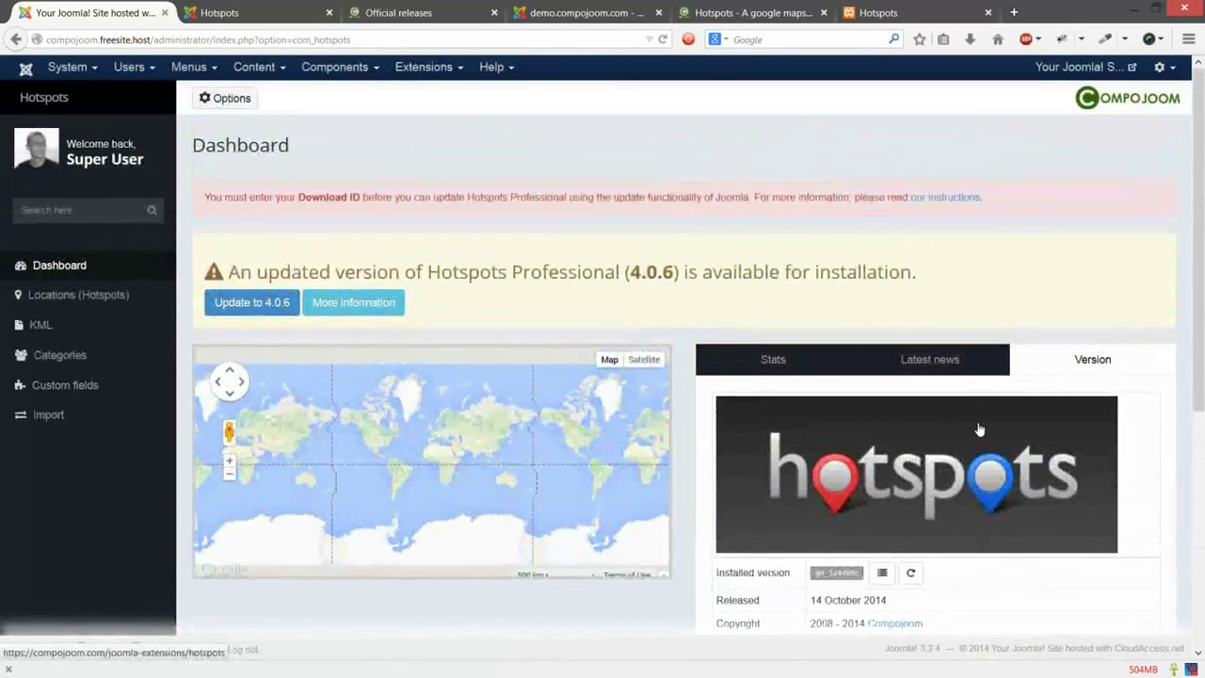
click(424, 70)
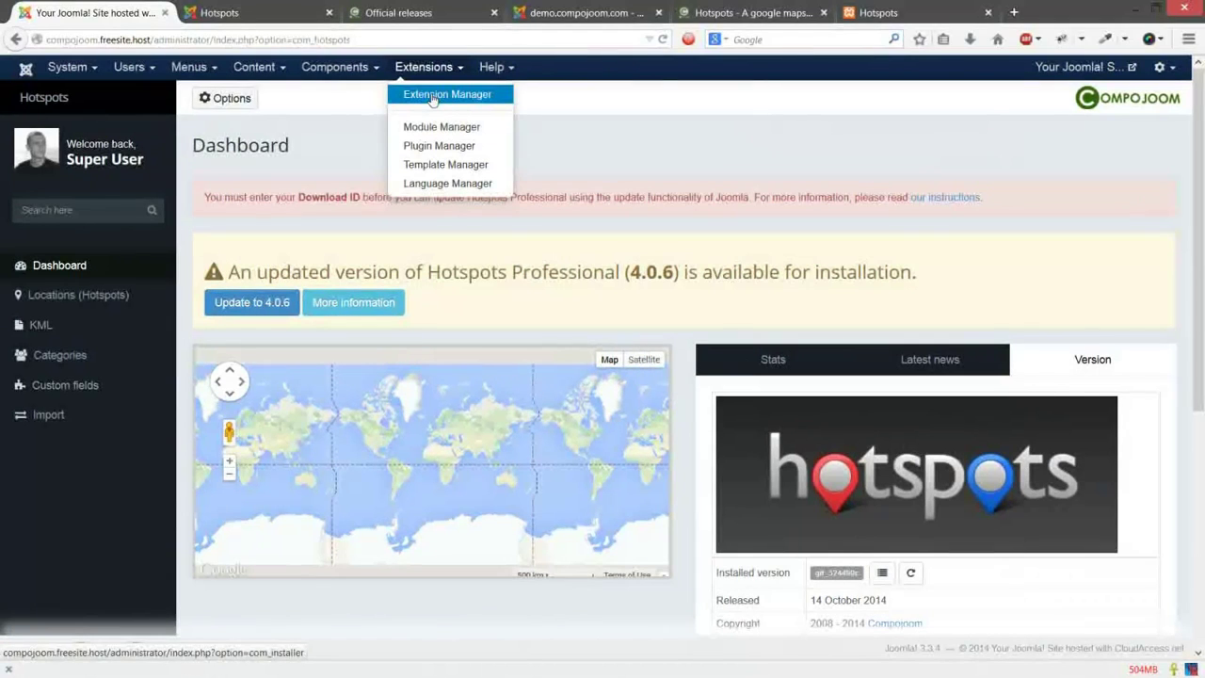
Step: Open the Extension Manager's Update list in a new tab and tick the Hotspots Professional 4.0.6 update
right_click(446, 110)
click(452, 105)
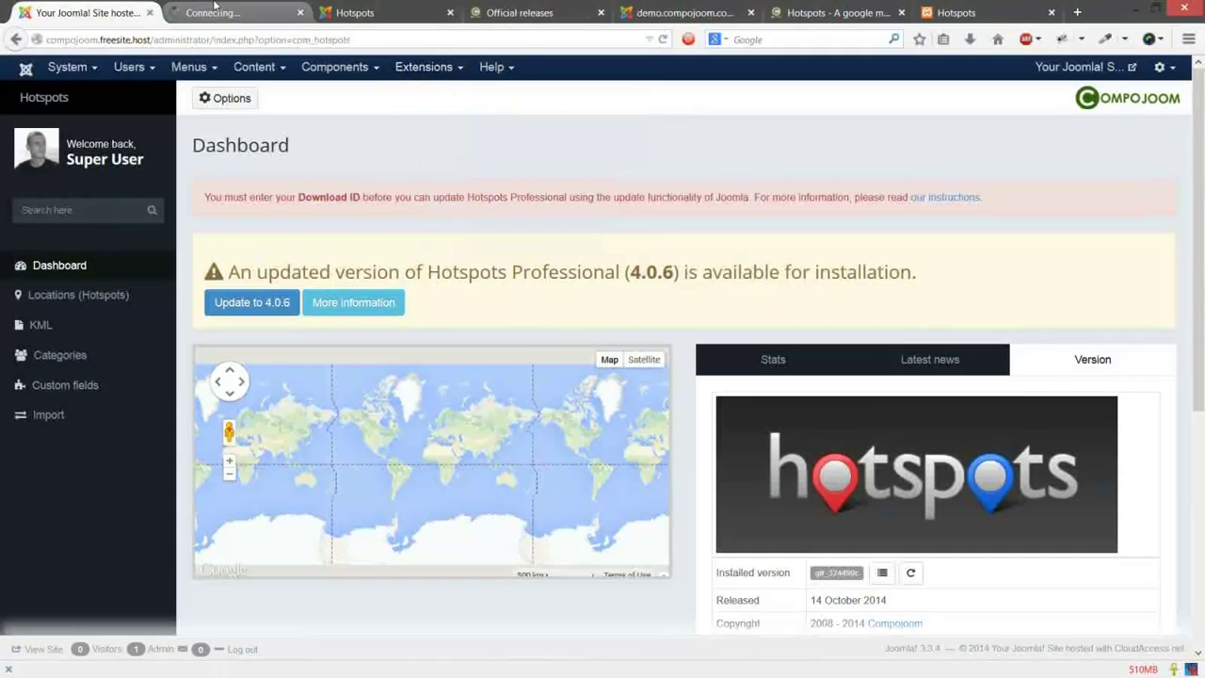
click(215, 8)
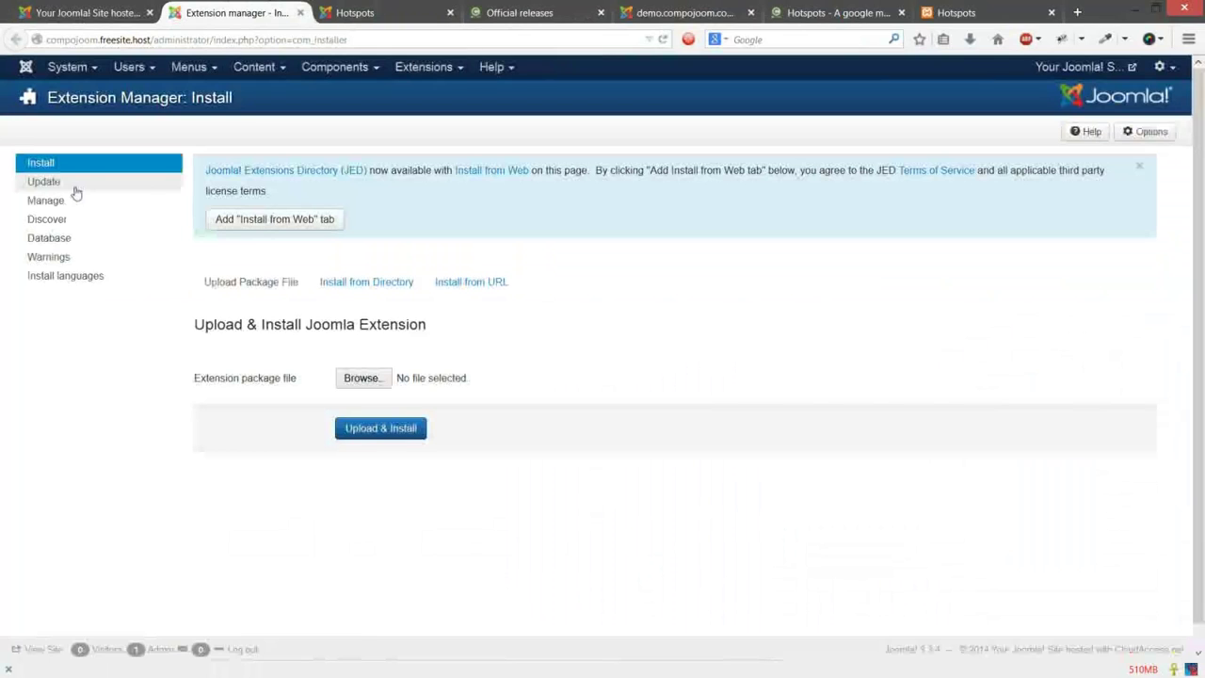
click(74, 186)
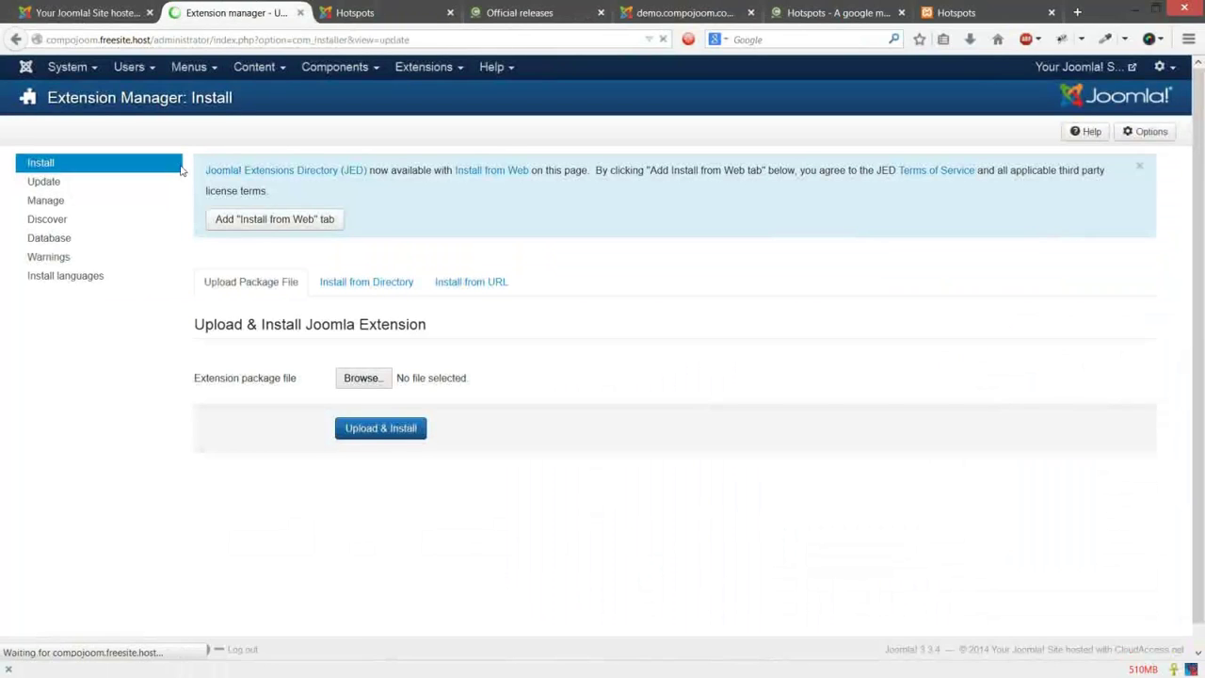
click(490, 307)
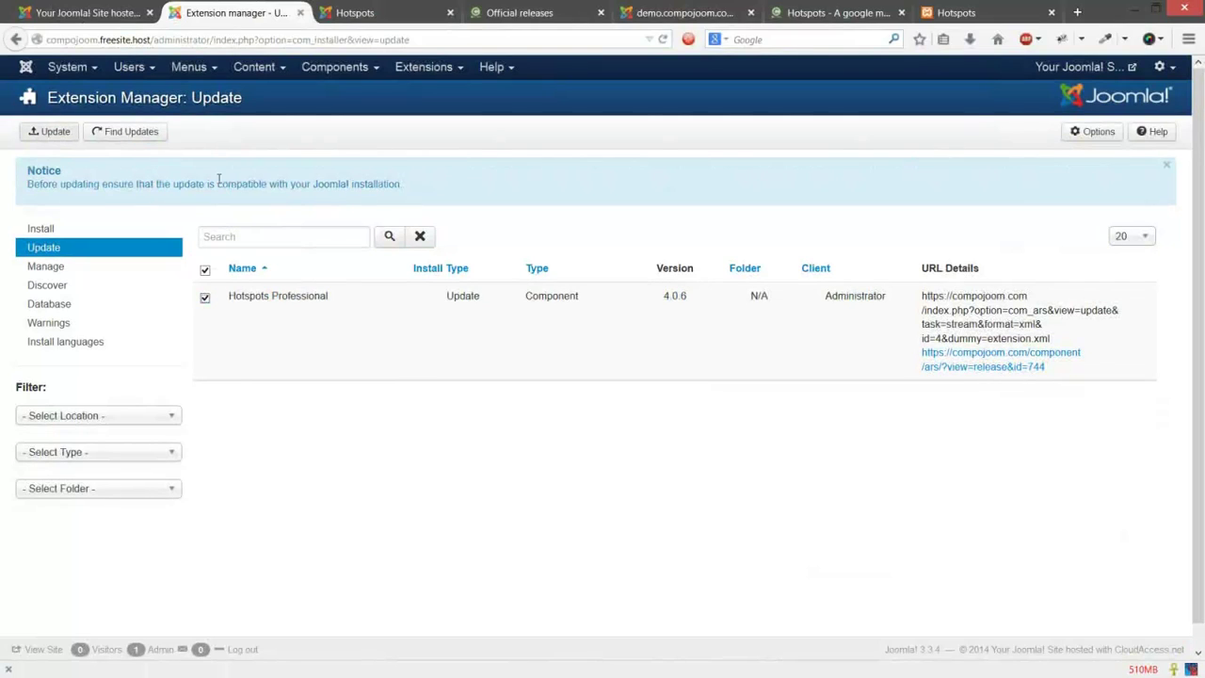
Step: Back on the Hotspots dashboard, check the installed version git_324499c and the Download ID warning
click(89, 12)
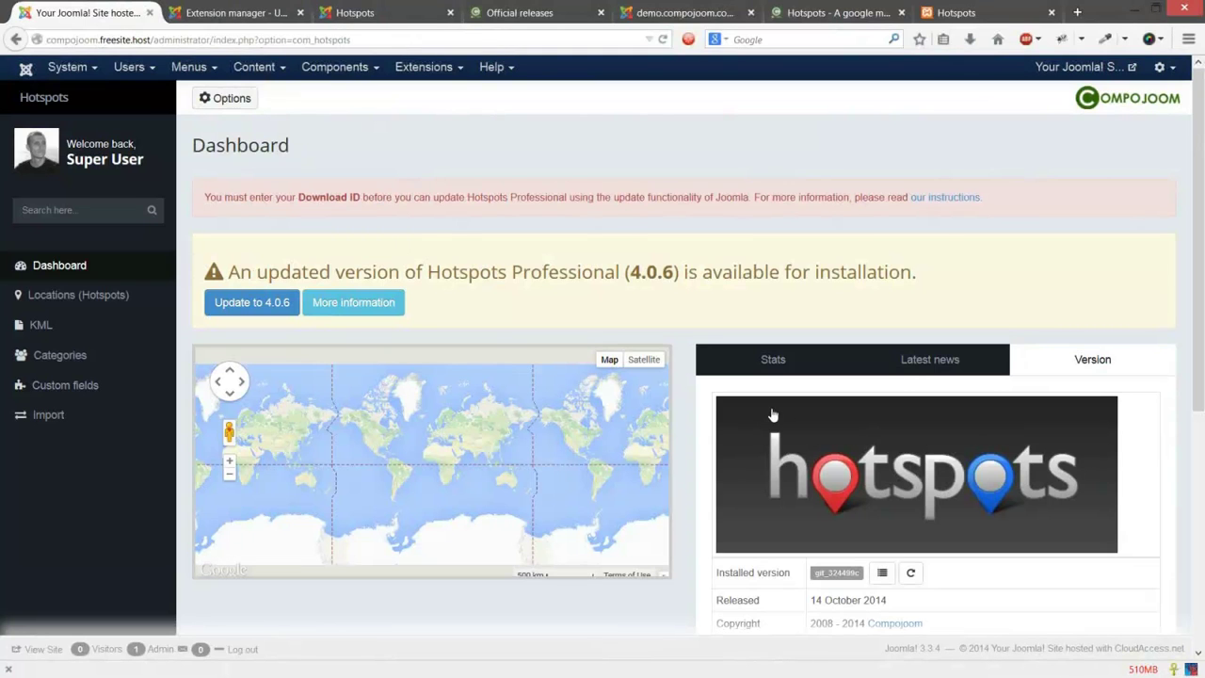
double_click(856, 573)
click(609, 182)
scroll(612, 226, down, 1)
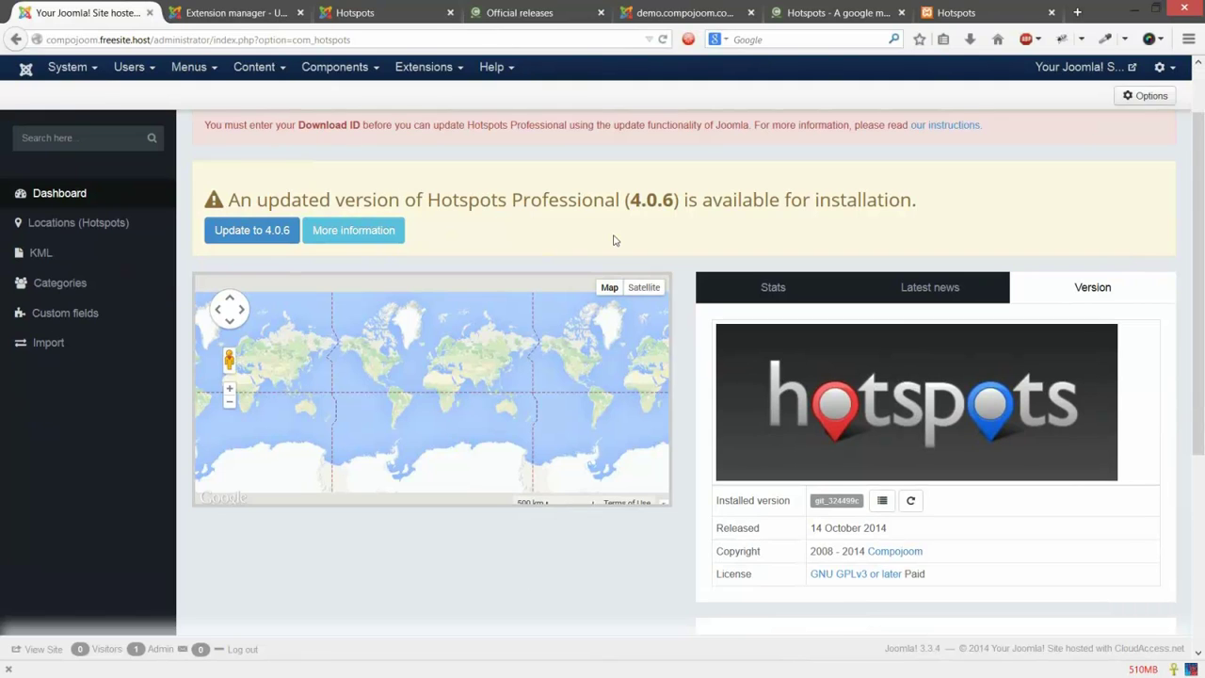
scroll(612, 240, down, 2)
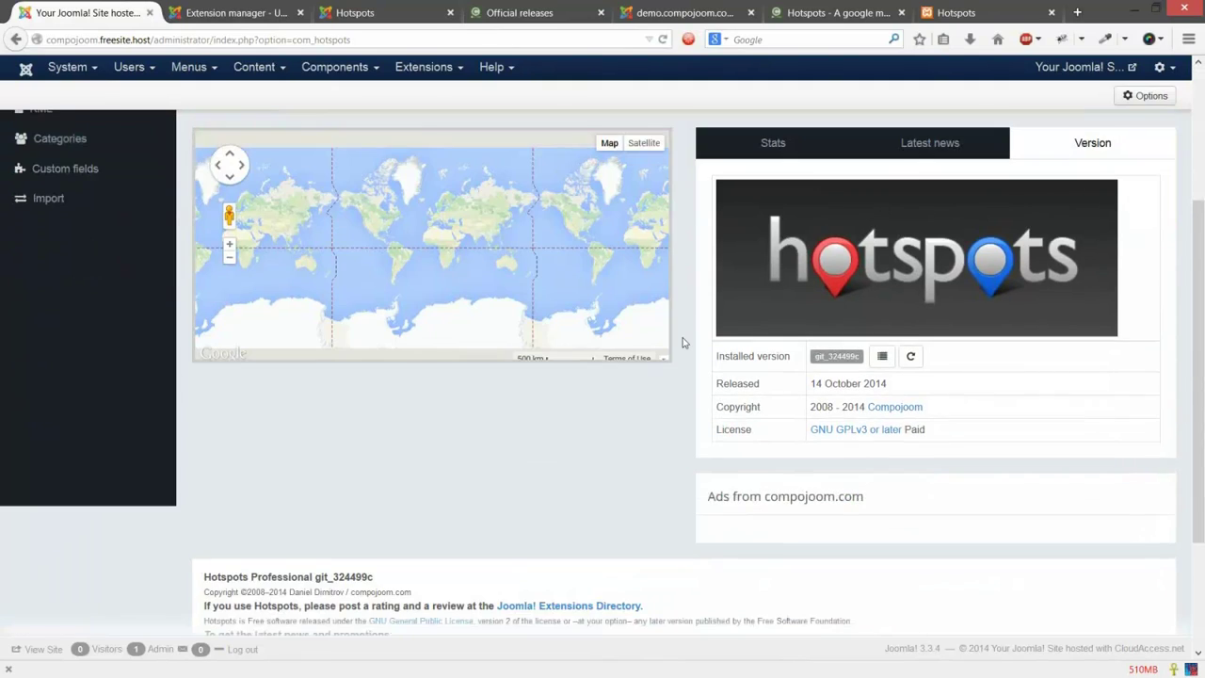
scroll(683, 343, up, 3)
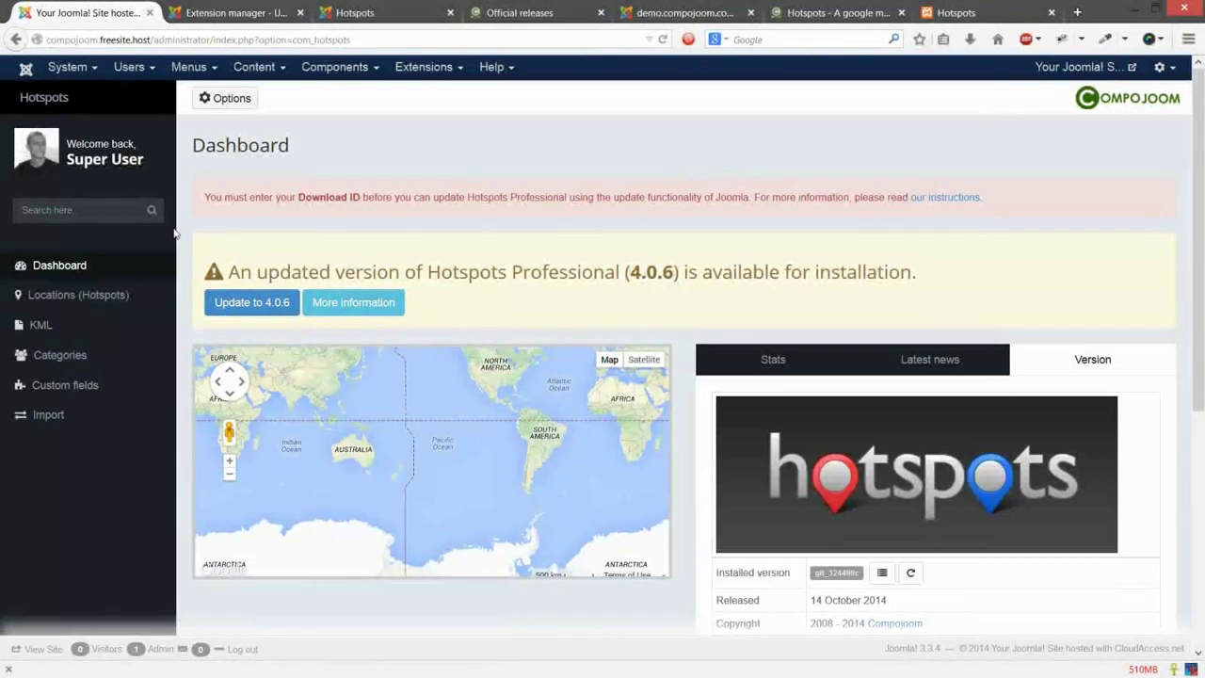
Step: From Categories, create a new category titled 'Clouadaccess category' described as 'our short description'
click(88, 355)
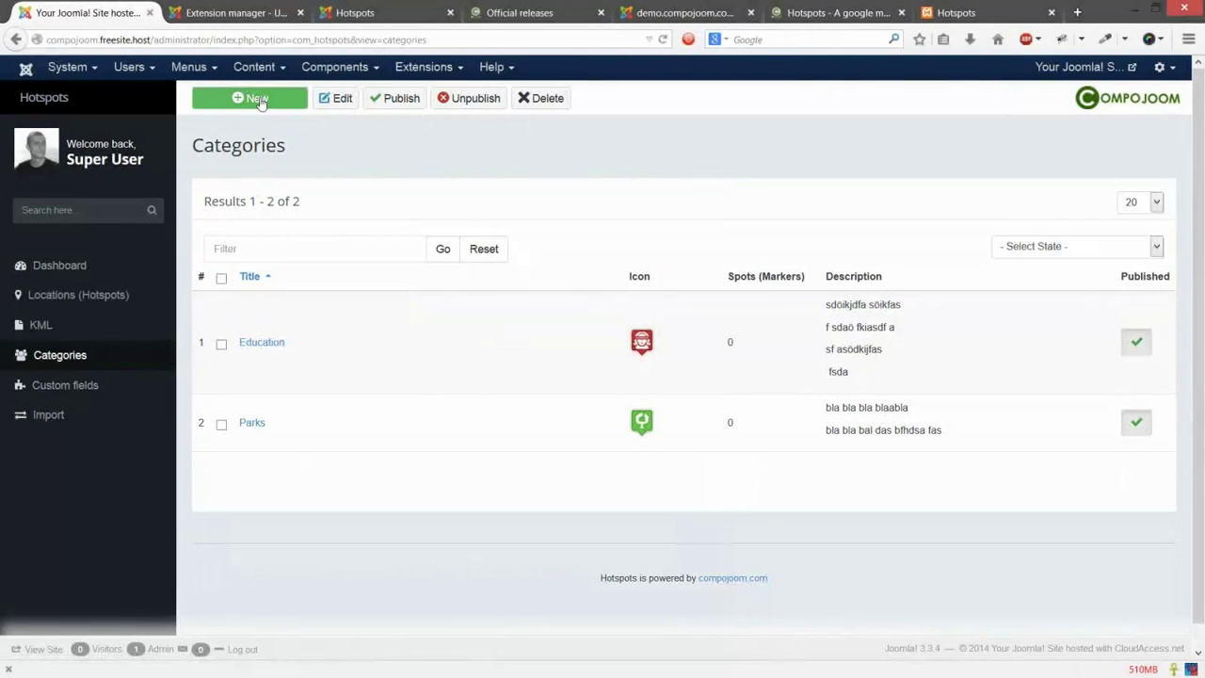
click(259, 100)
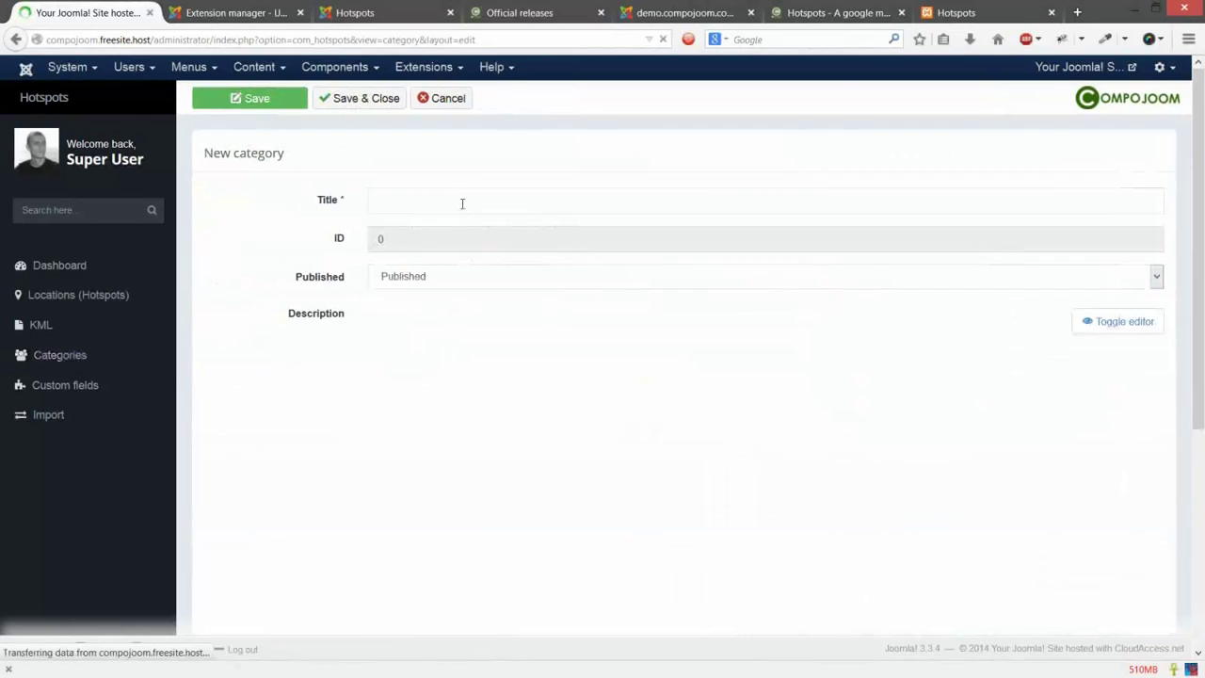
click(462, 205)
text(Clouad)
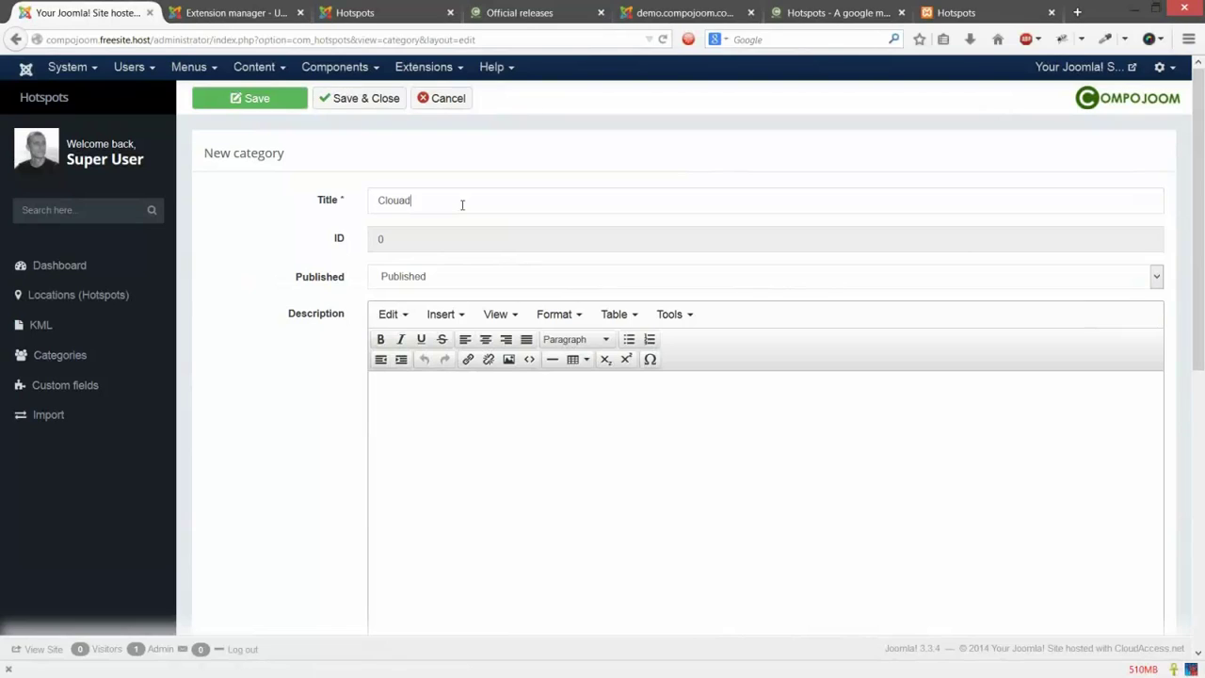
text(access category)
key(Tab)
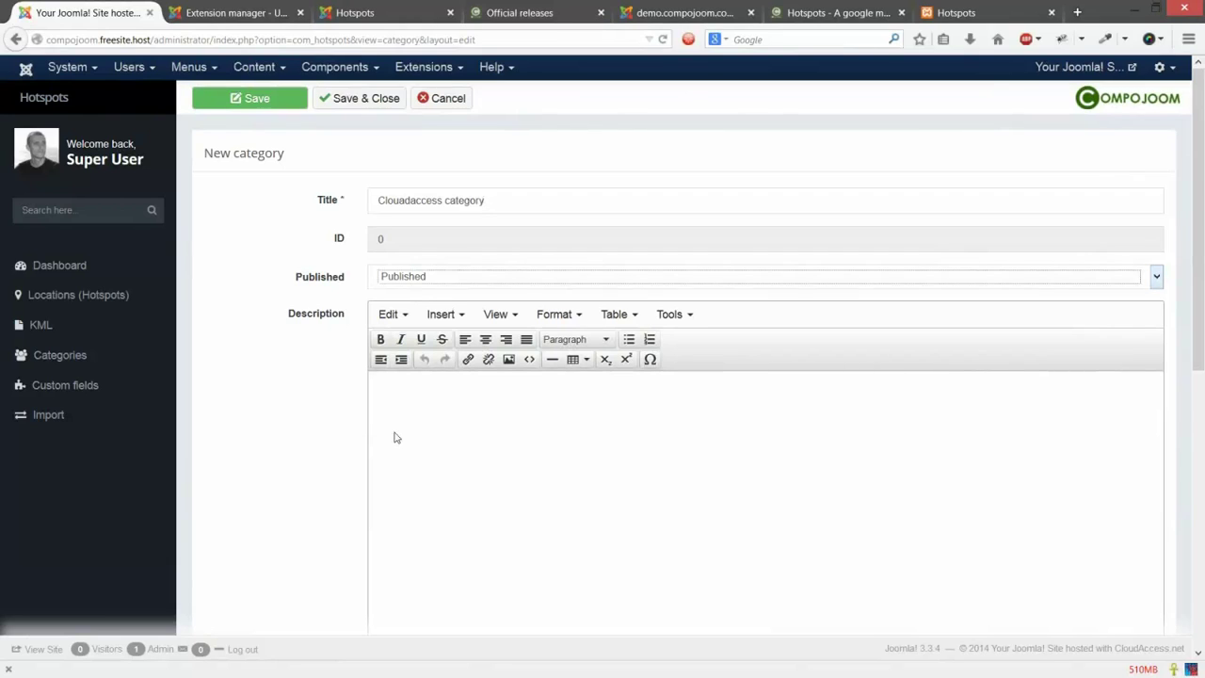
scroll(395, 437, down, 3)
click(425, 371)
text(our short descr)
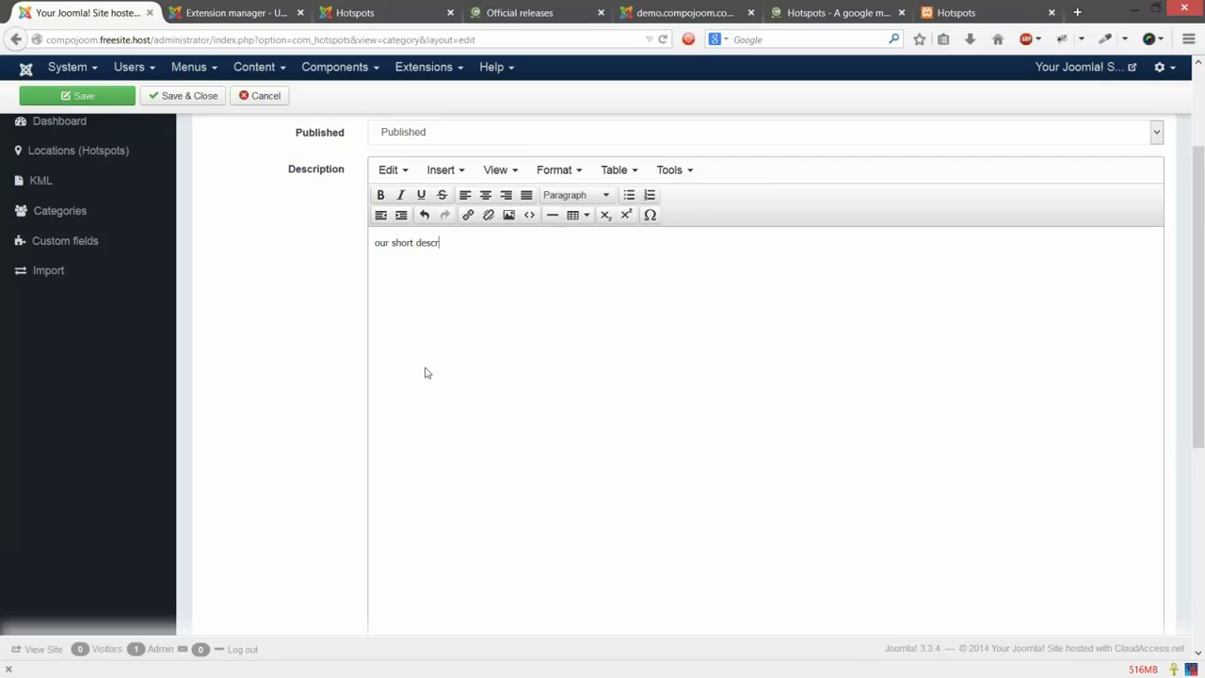
text(iption)
scroll(451, 350, down, 5)
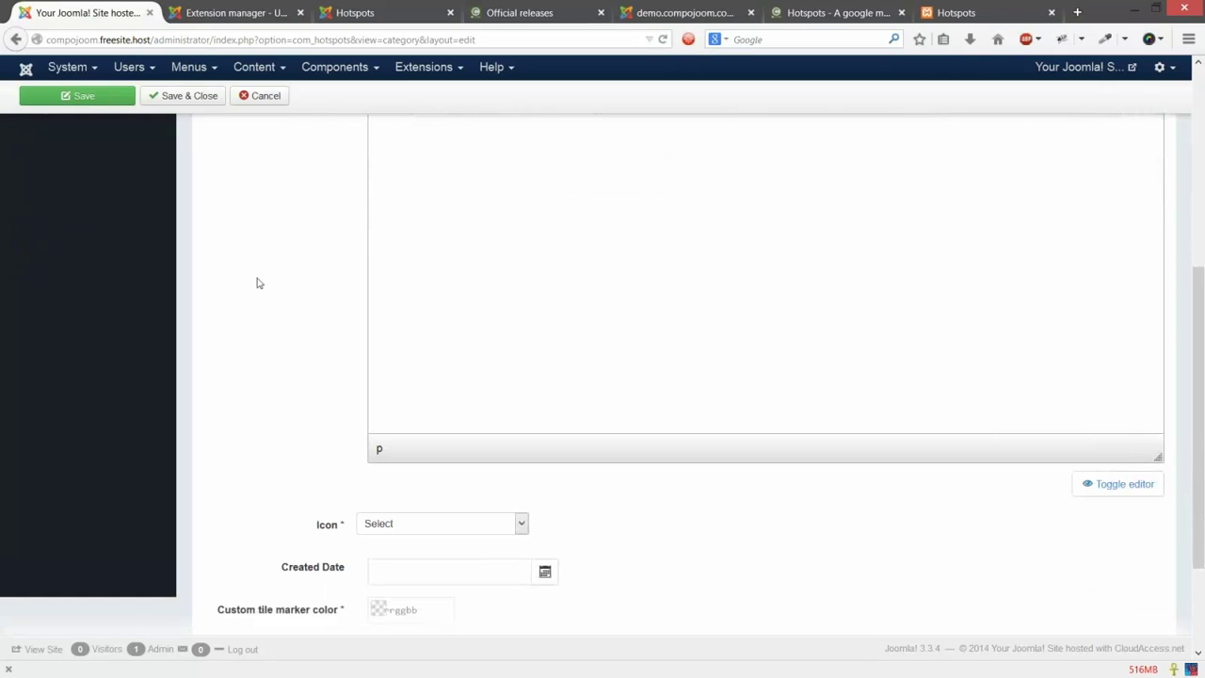
scroll(401, 408, down, 3)
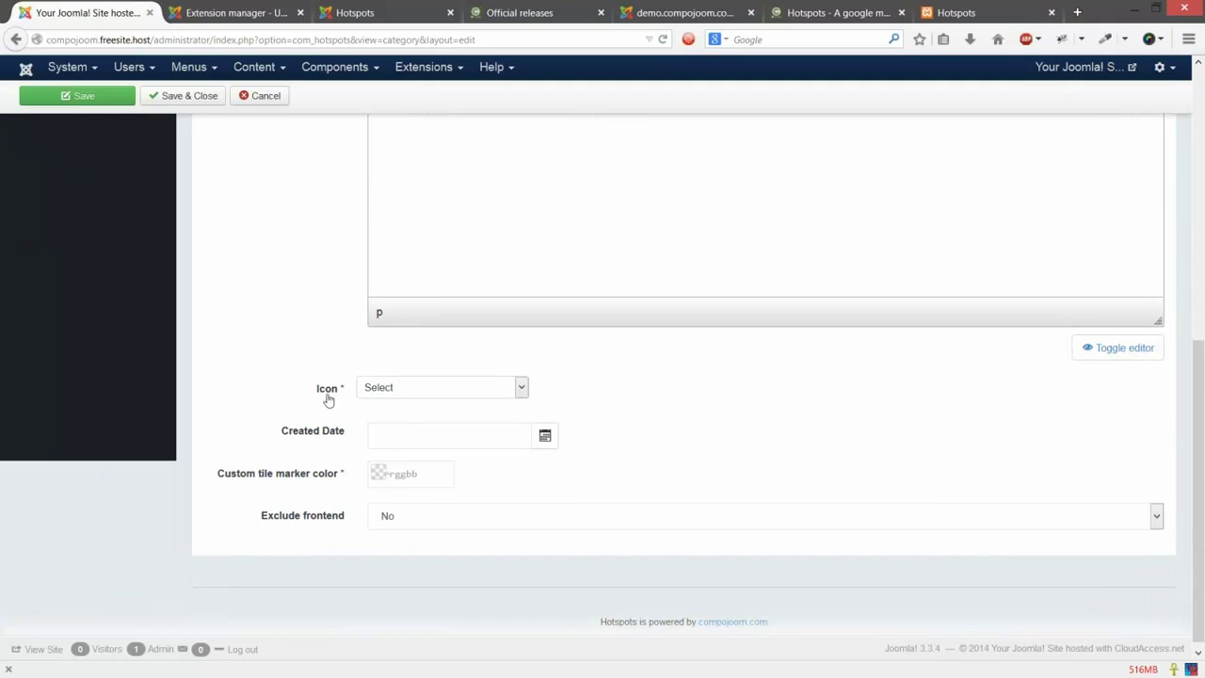
Step: Set the category icon to the amphitheater-2 sample icon
click(451, 385)
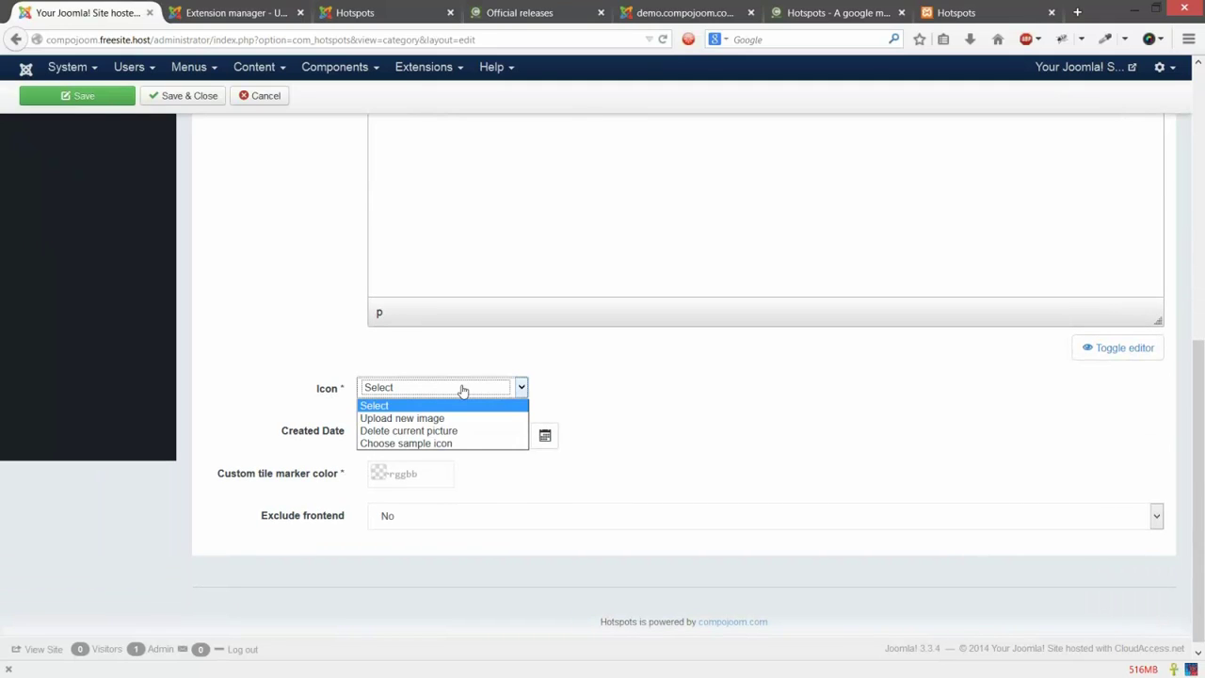
click(497, 443)
scroll(832, 389, down, 3)
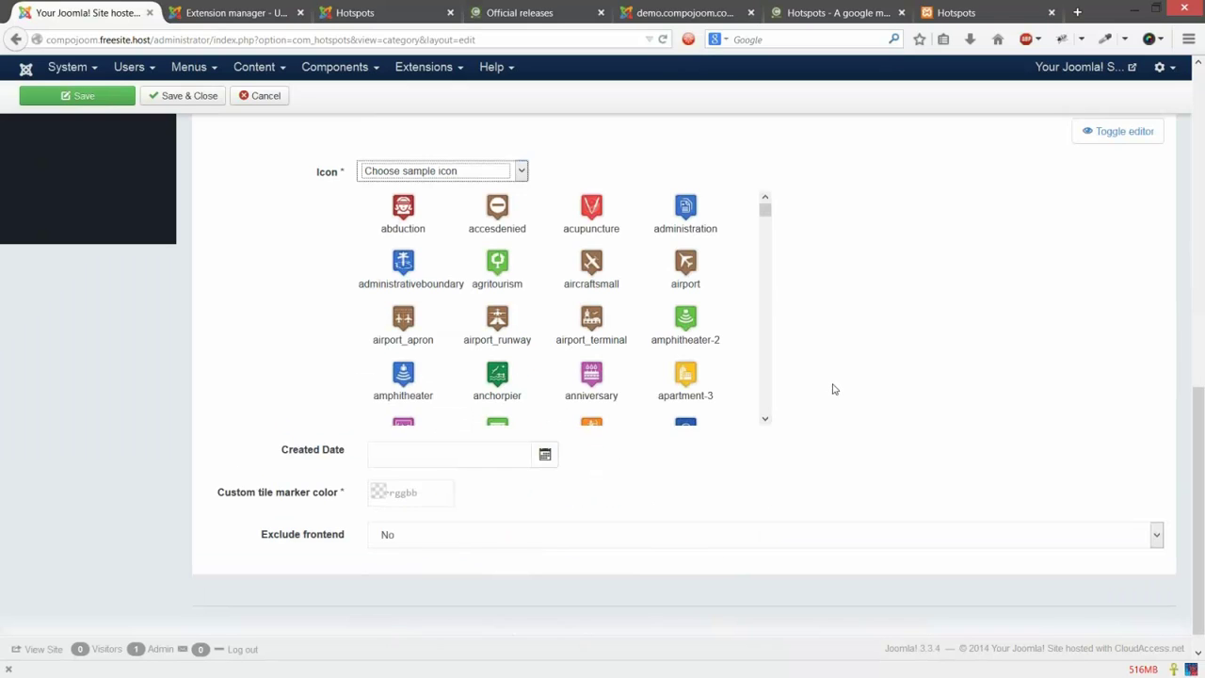
scroll(593, 390, up, 1)
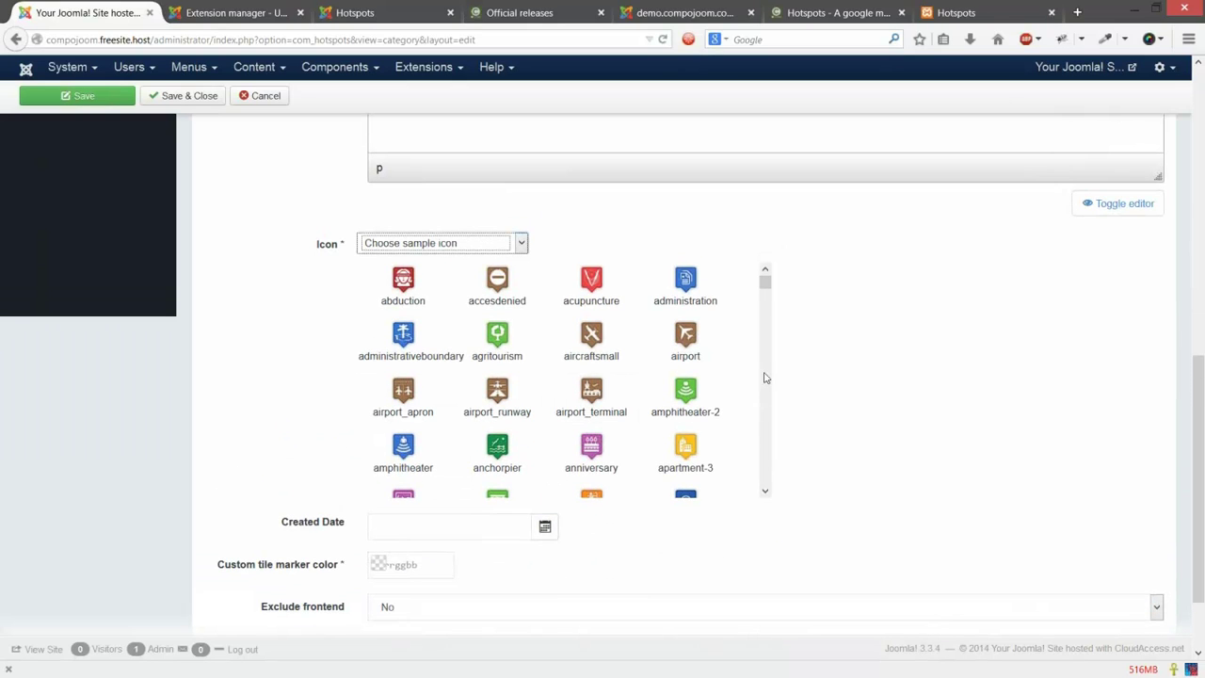
click(695, 304)
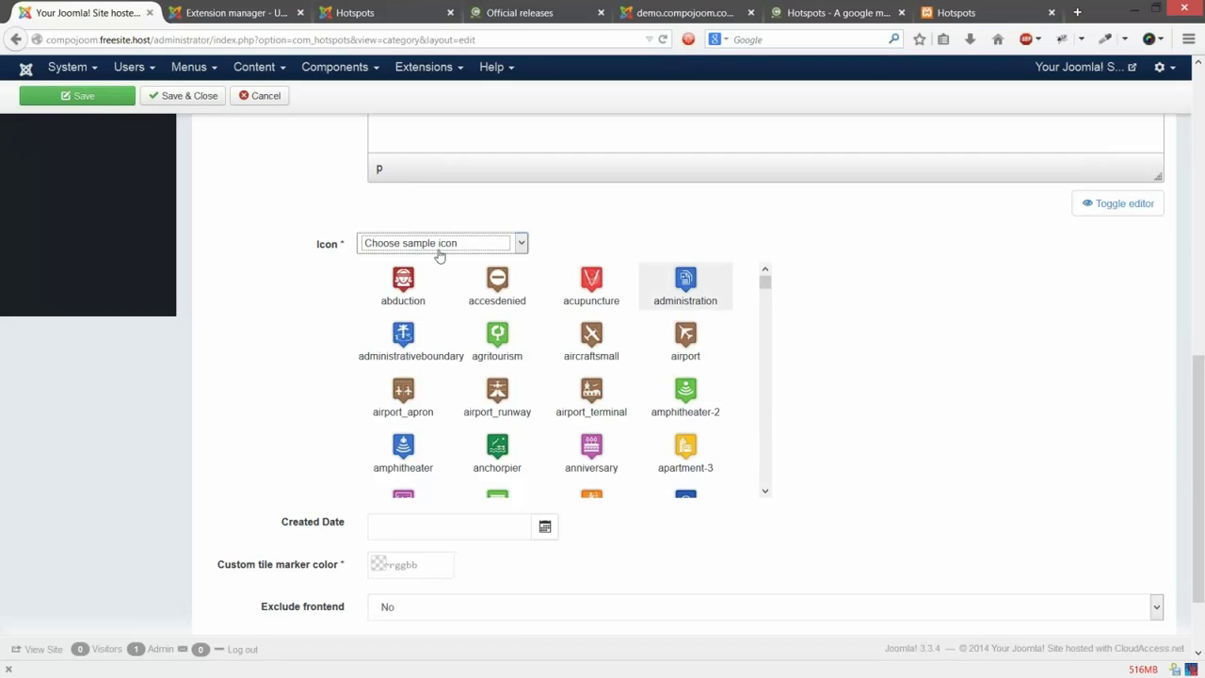
click(425, 282)
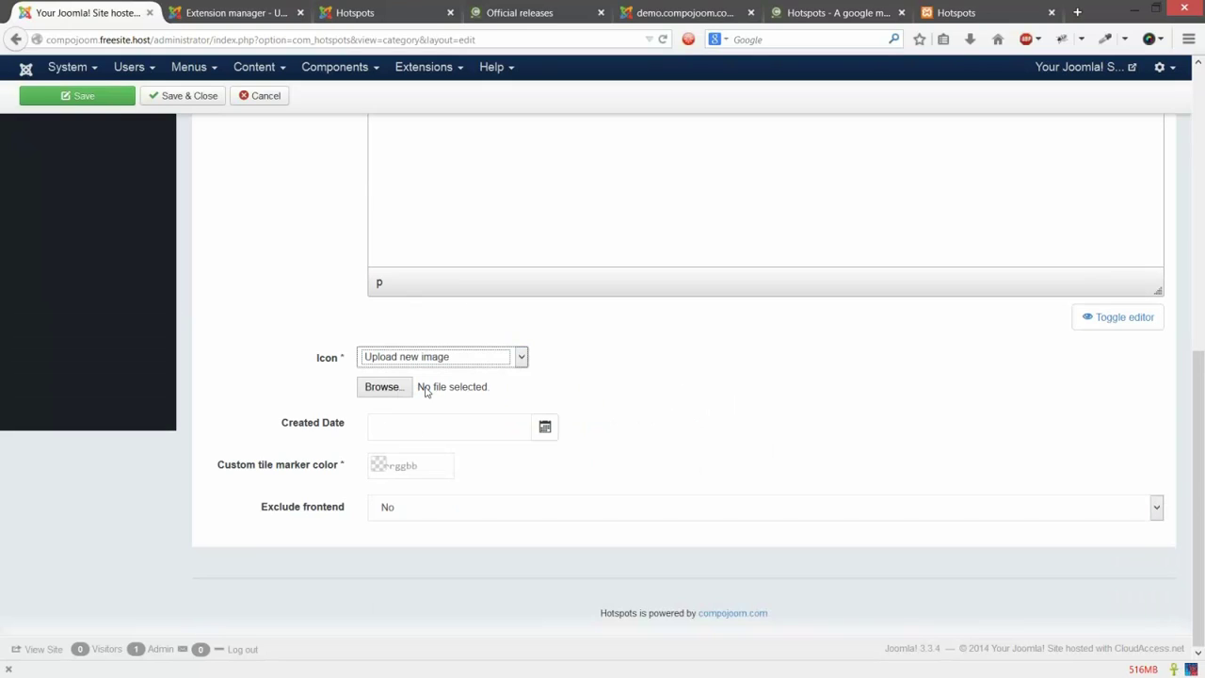
click(489, 362)
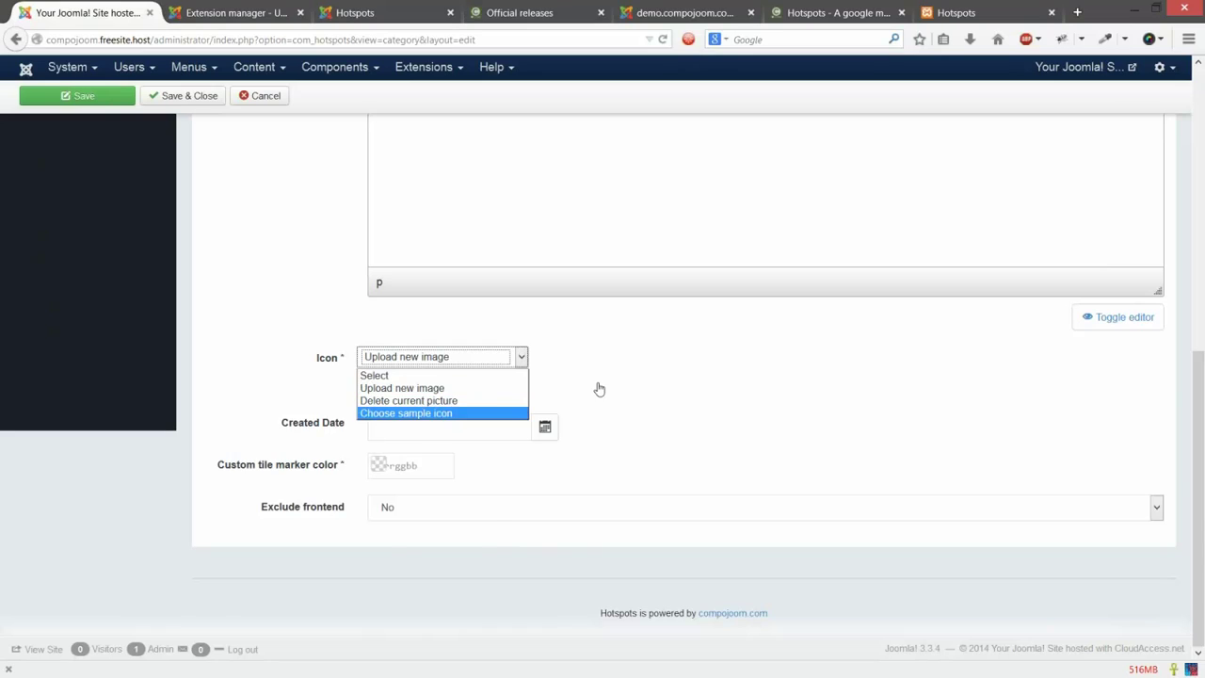
key(Return)
click(688, 513)
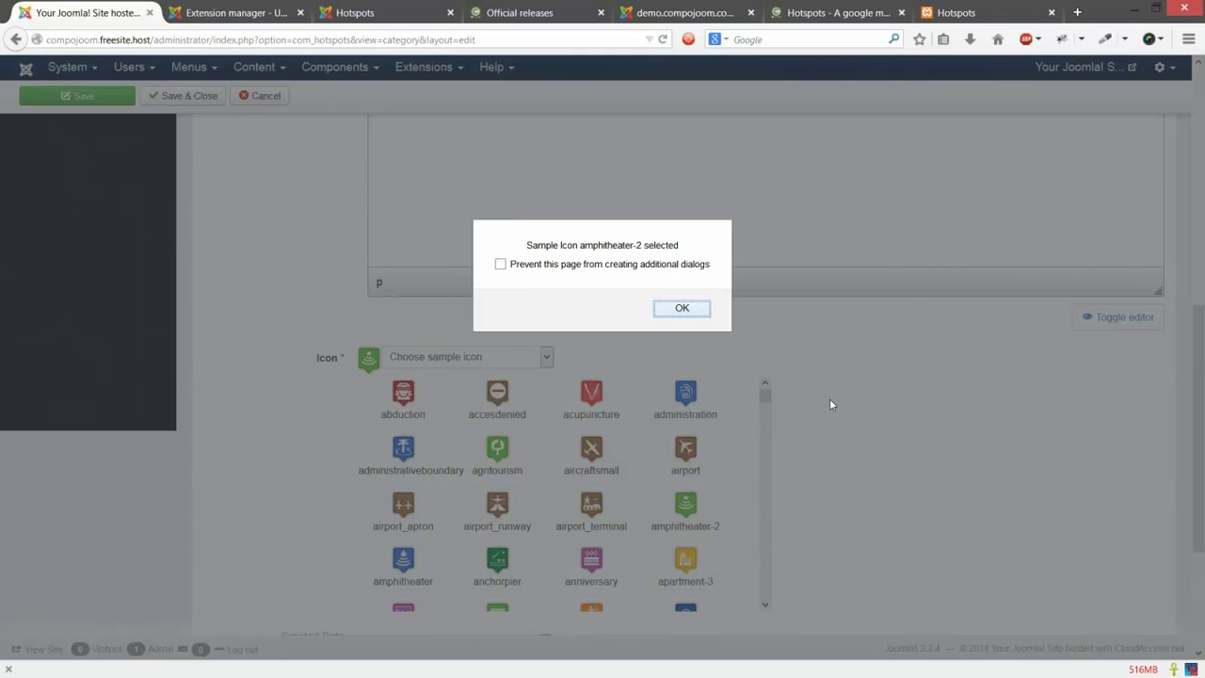
key(Return)
scroll(832, 399, down, 3)
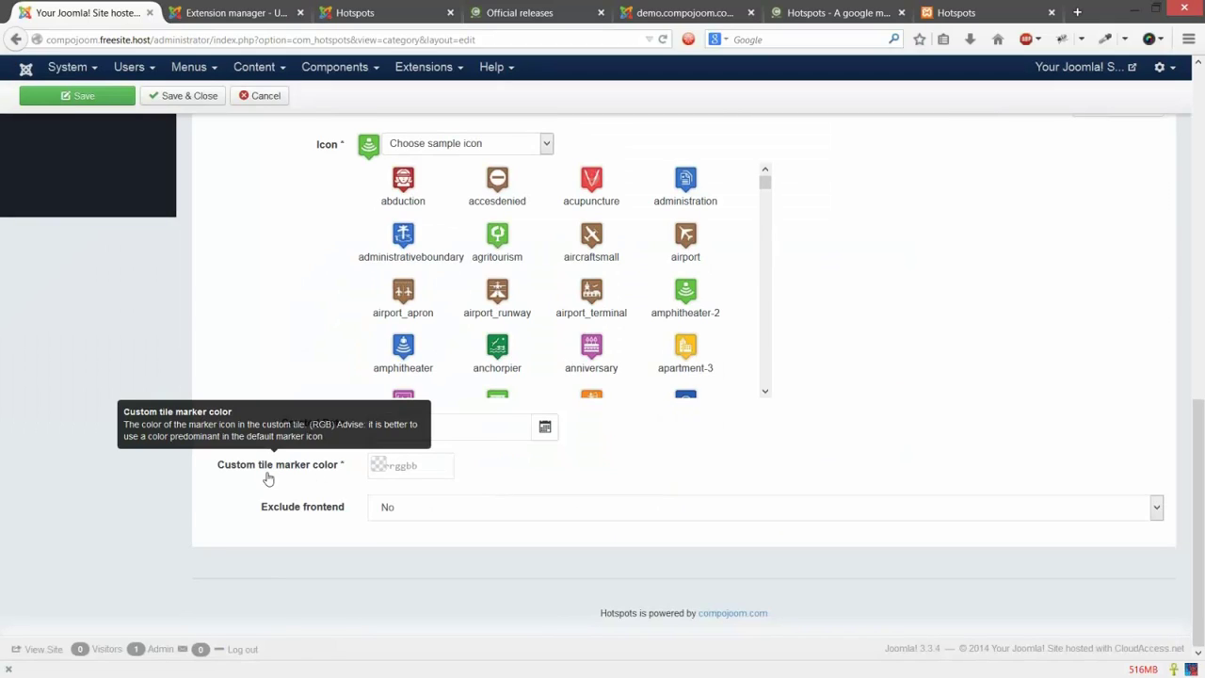
Step: Set the custom tile marker colour to bright green 0cf54e
click(438, 473)
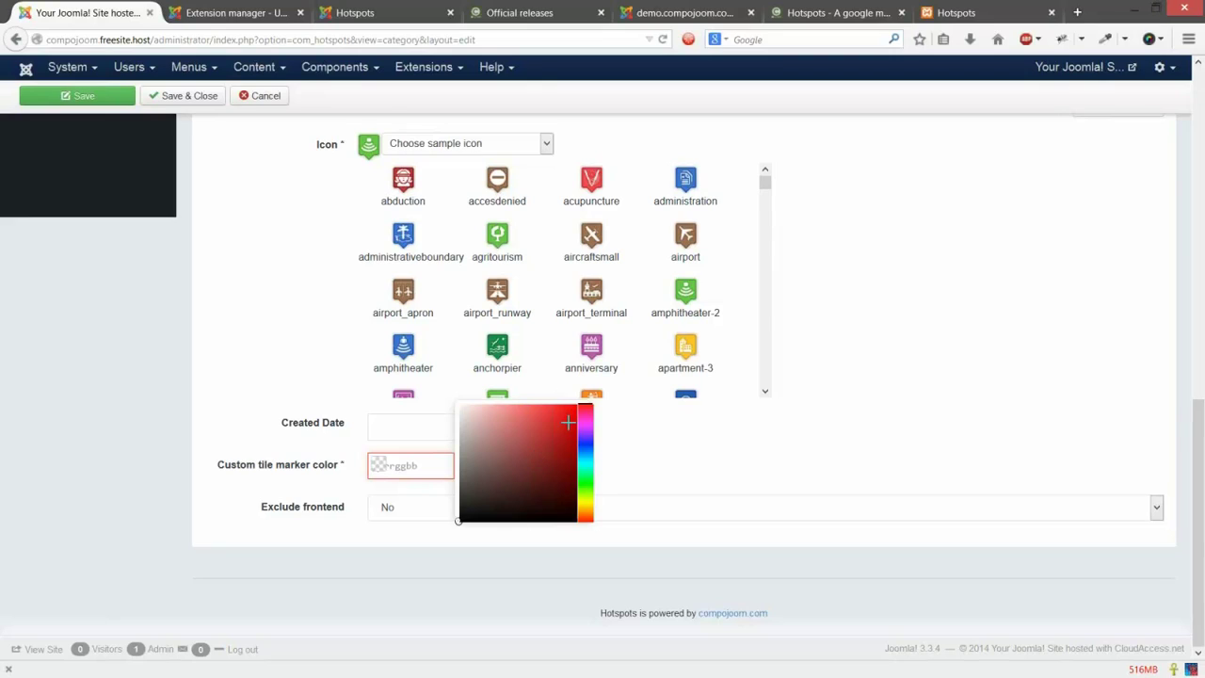
click(585, 477)
click(762, 468)
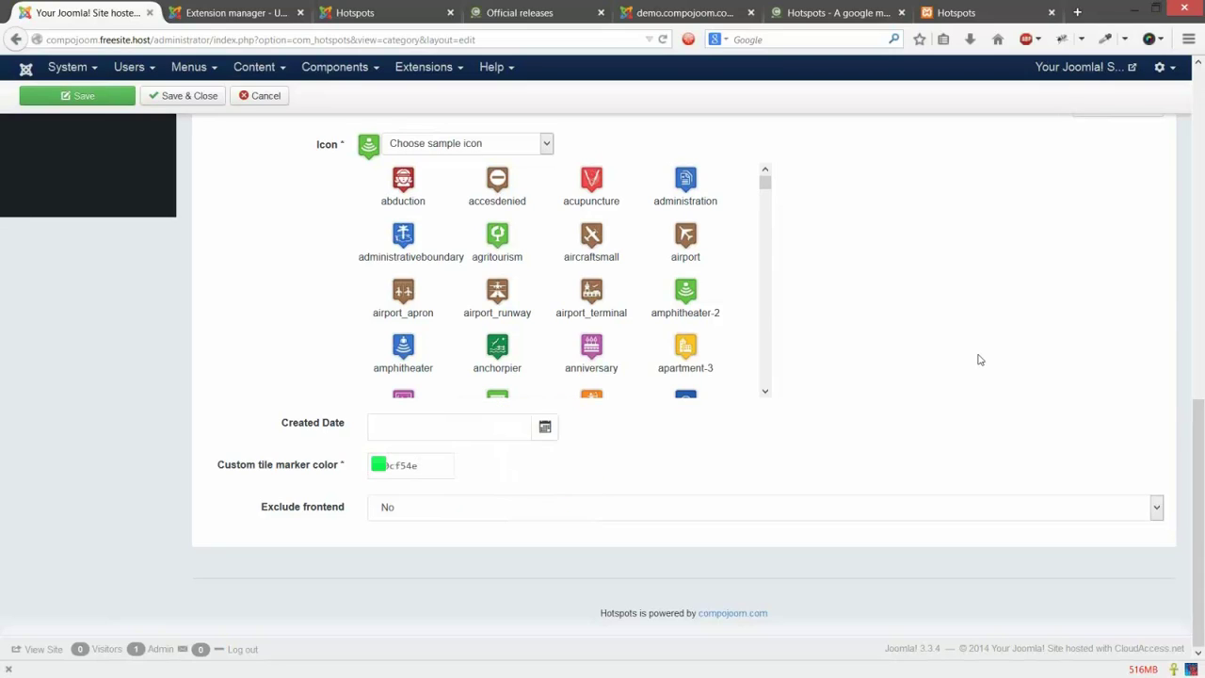
scroll(1177, 314, up, 5)
scroll(659, 207, up, 3)
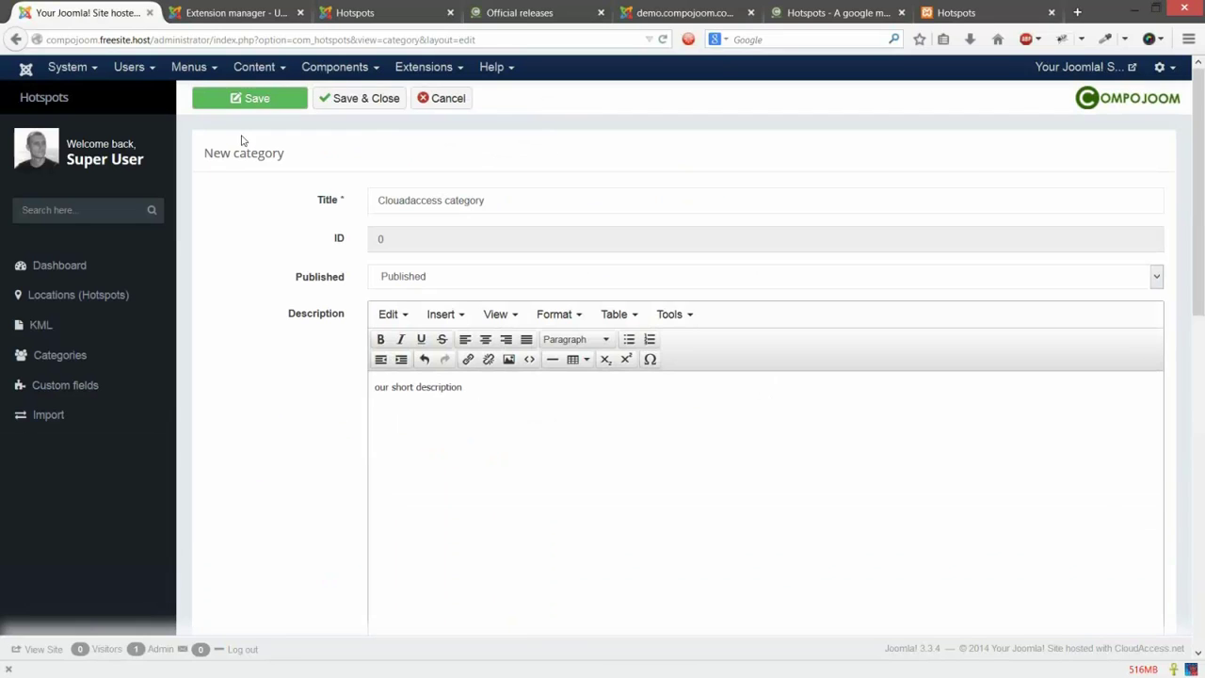
Step: Save and close Clouadaccess category, then start a new hotspot from the Locations list
click(335, 99)
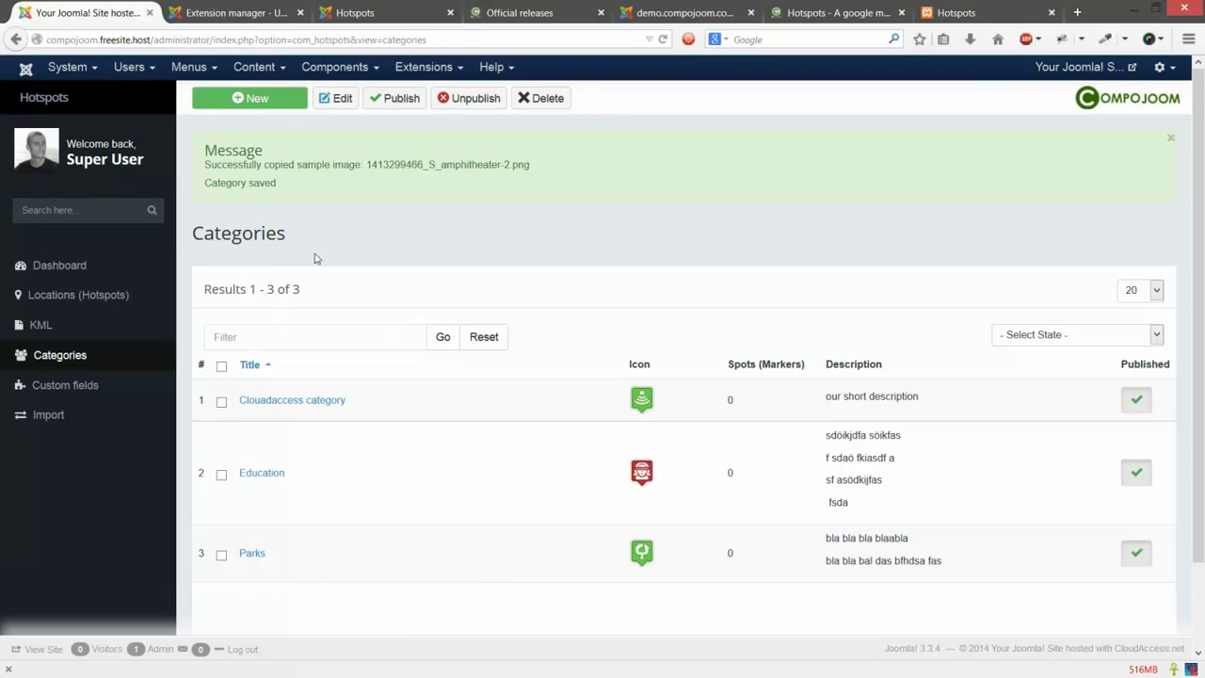
click(78, 295)
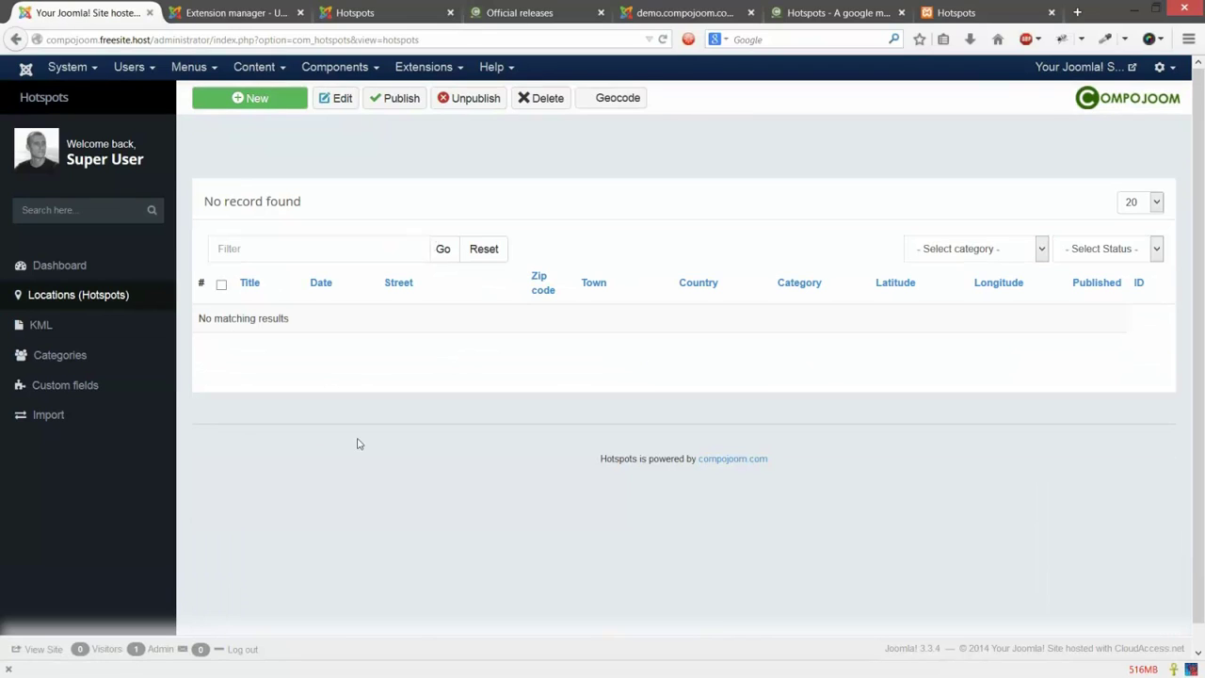
click(249, 104)
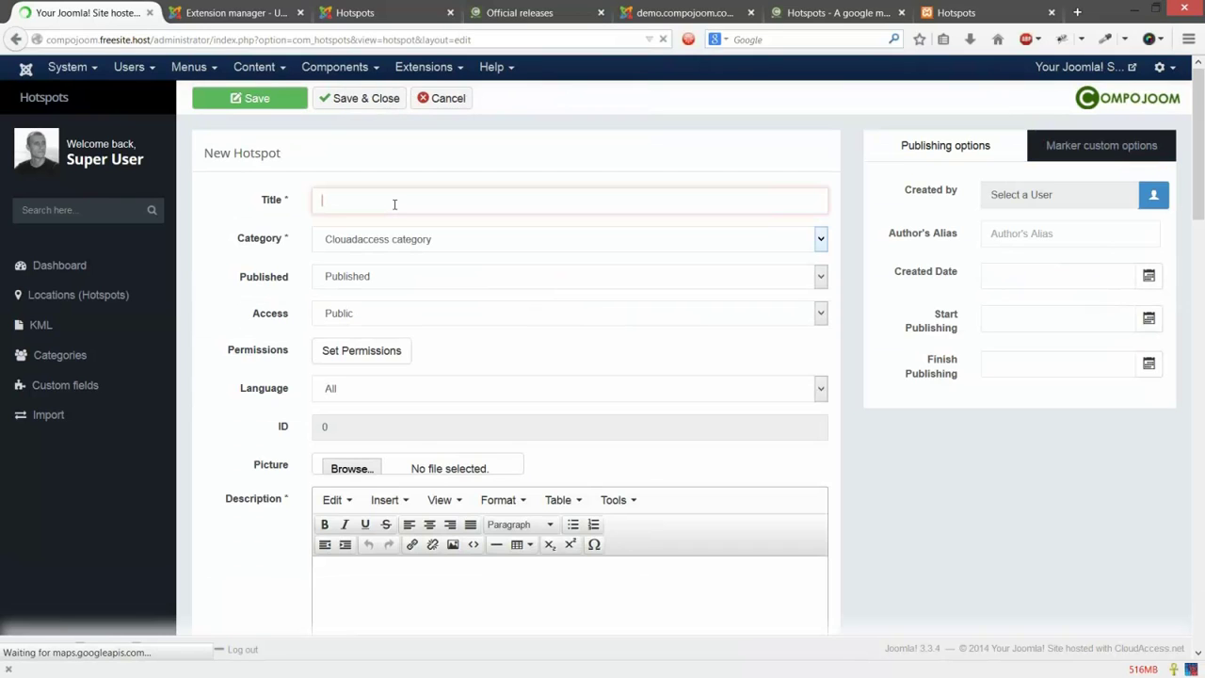
Step: Title the hotspot 'Our first location', keeping Clouadaccess category and Public access
text(Our )
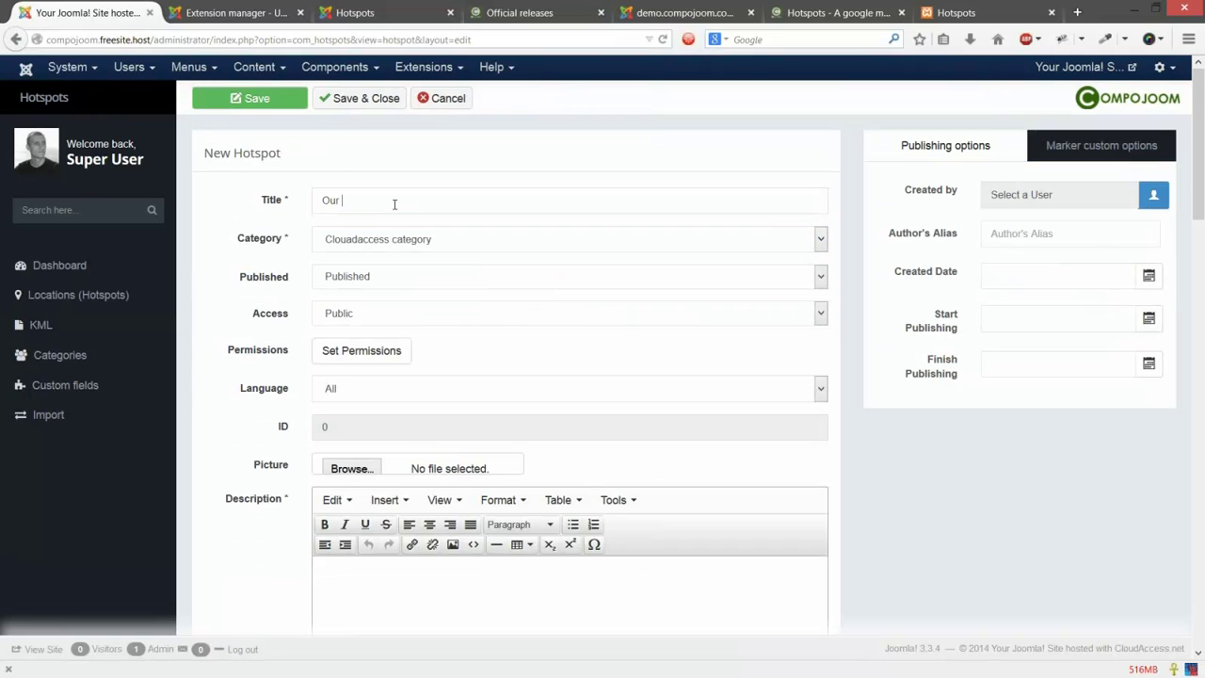
text(first location)
click(372, 249)
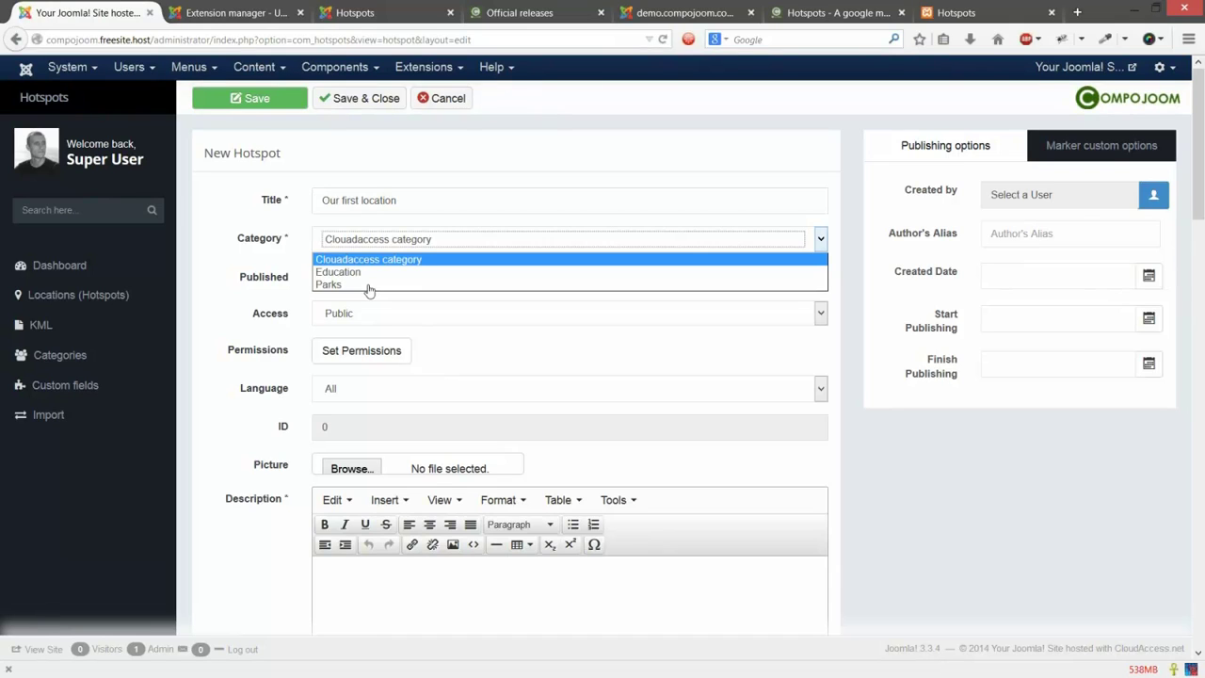
key(Tab)
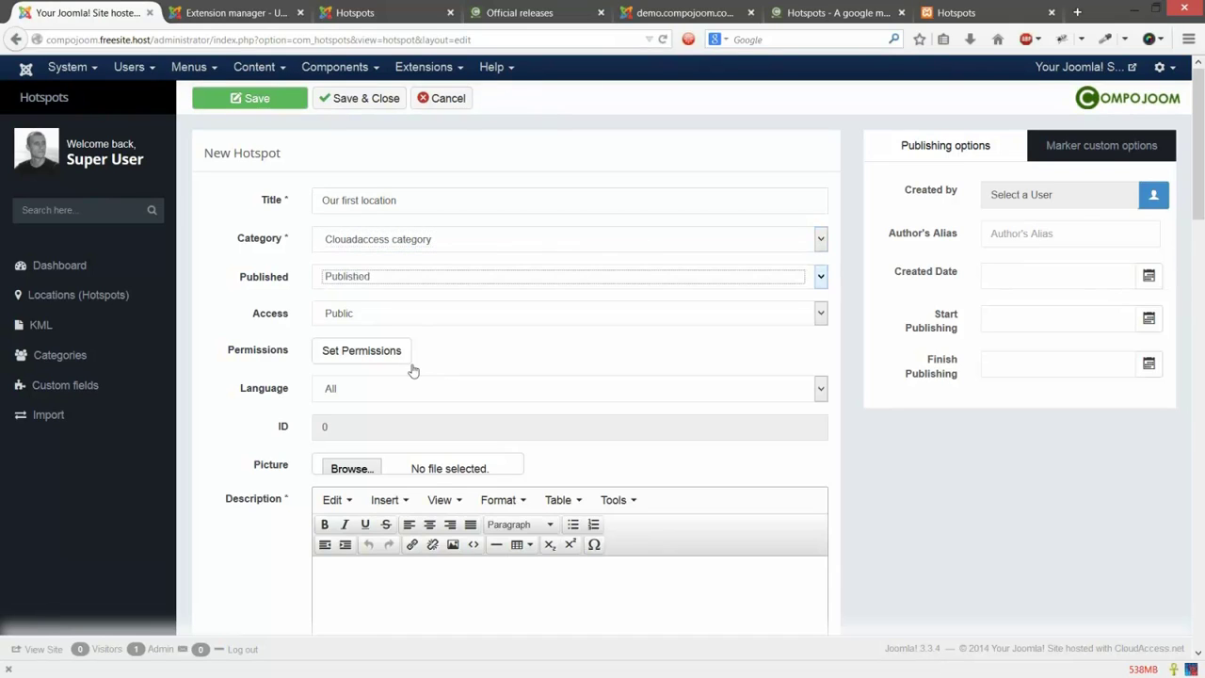
key(Tab)
key(alt+Down)
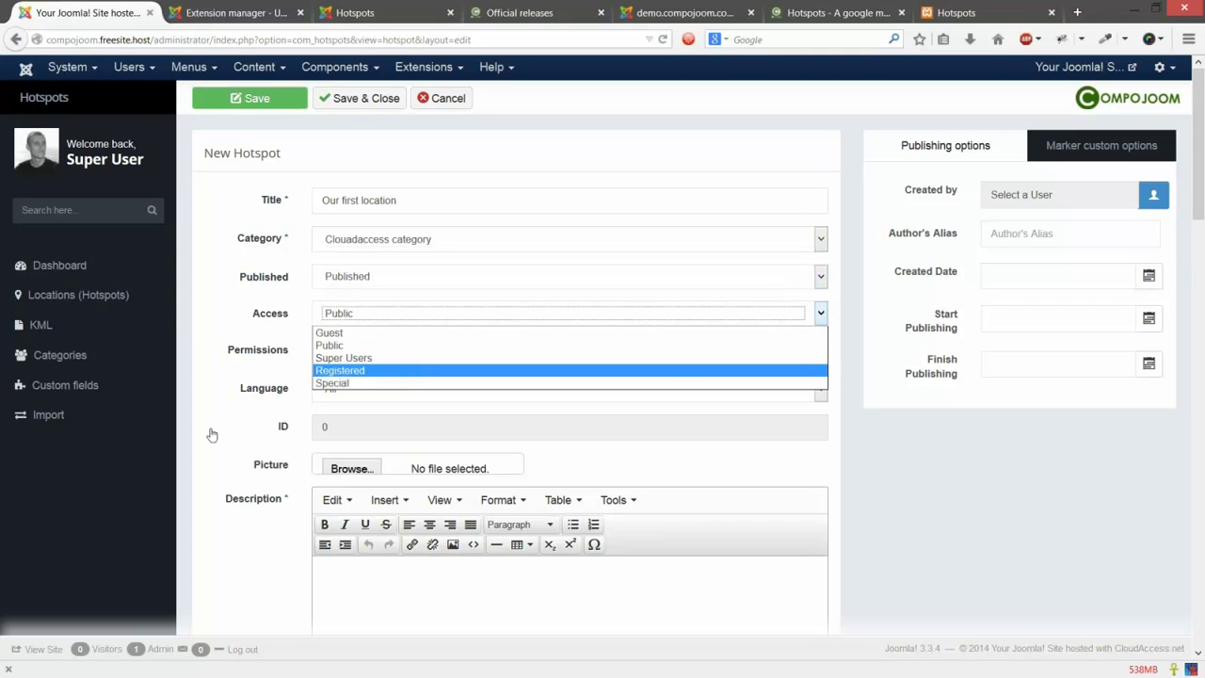
click(357, 324)
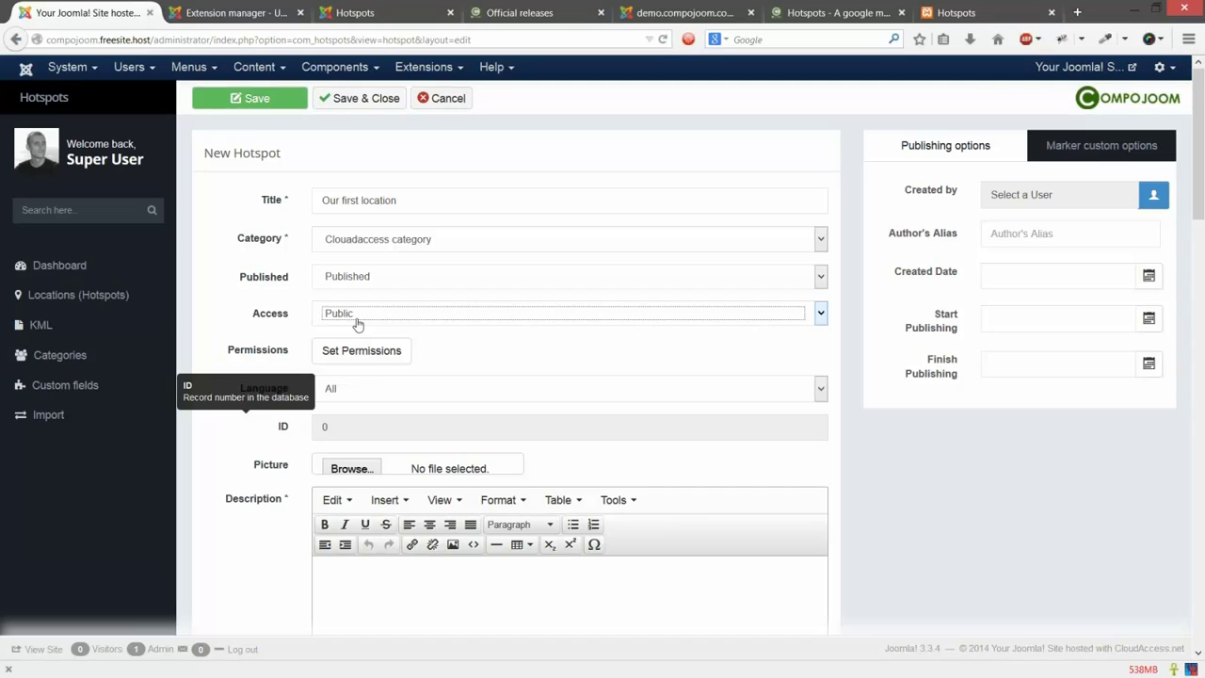
Step: Start the hotspot description with 'a description of our h'
scroll(497, 484, down, 3)
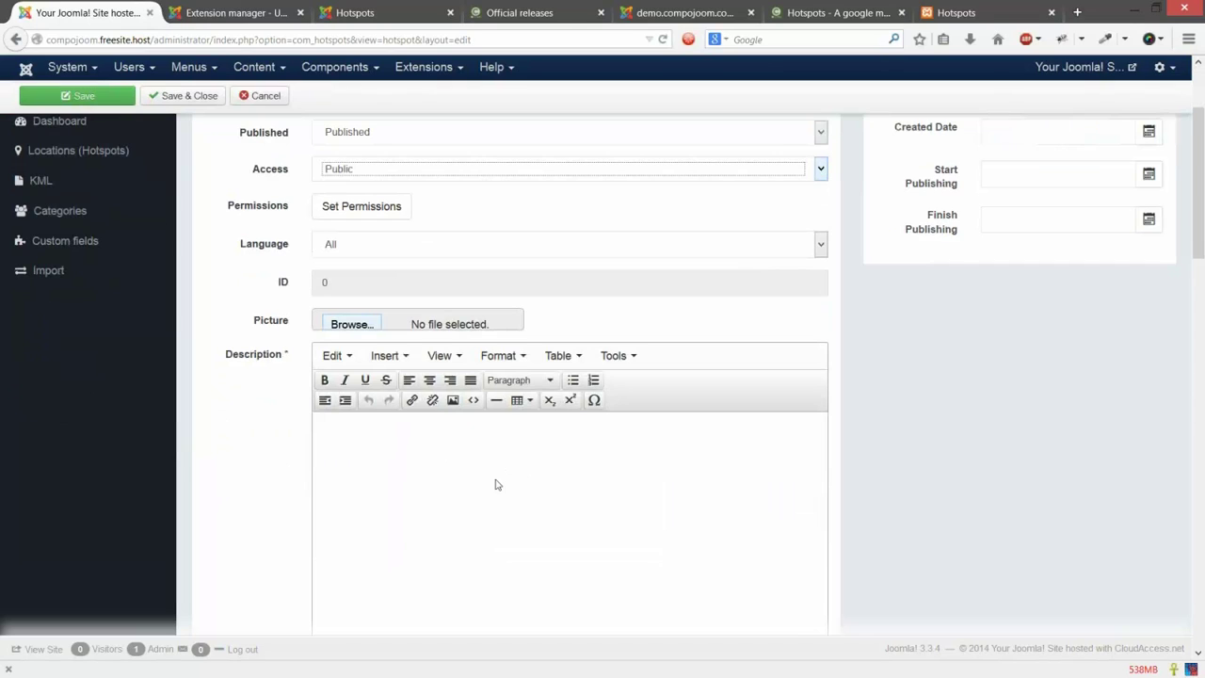
scroll(497, 484, down, 3)
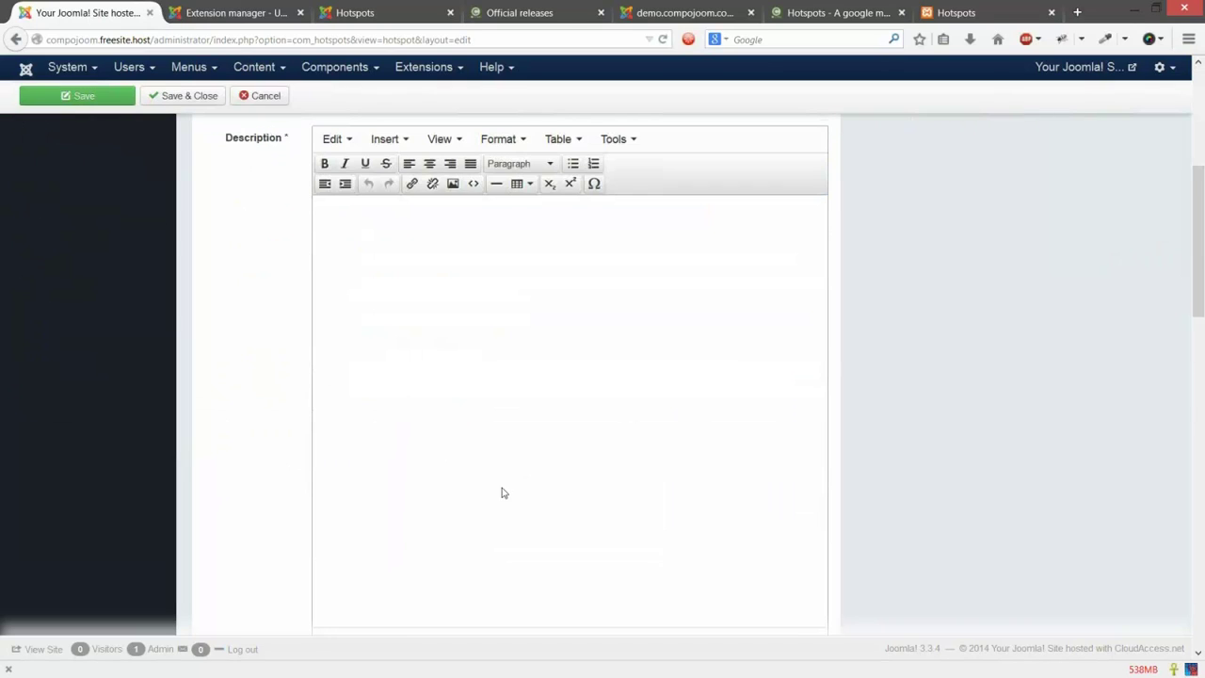
scroll(502, 492, up, 1)
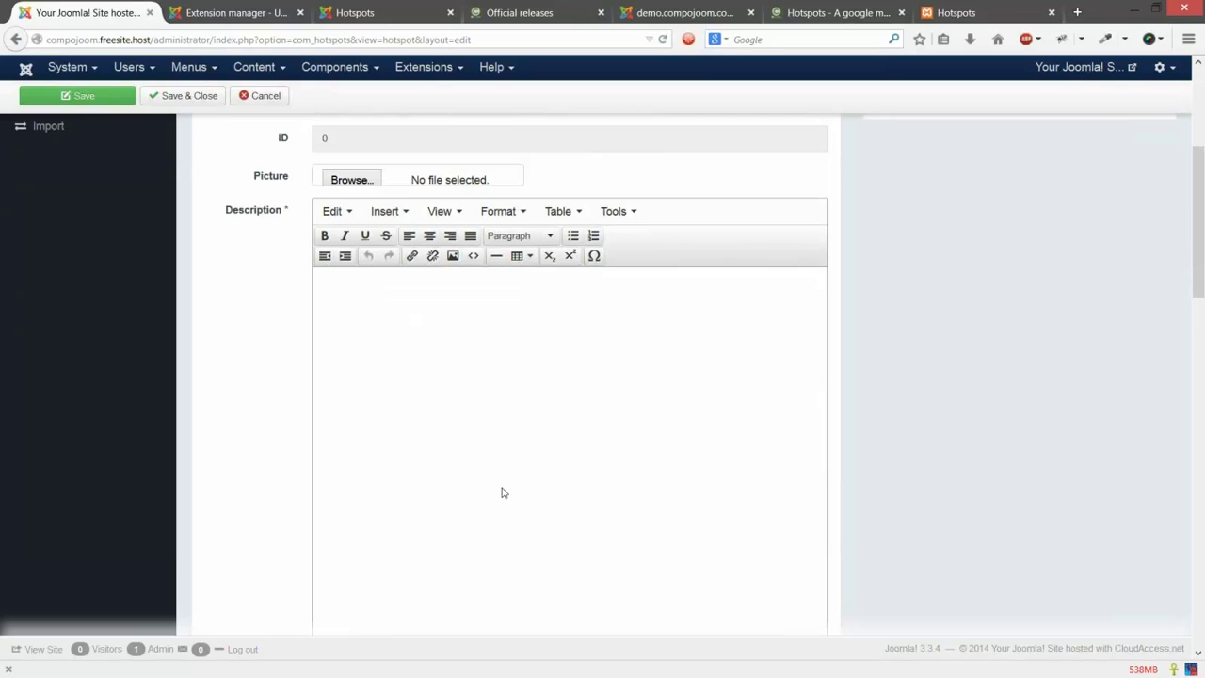
click(501, 492)
text(a description of our h)
scroll(1060, 314, down, 6)
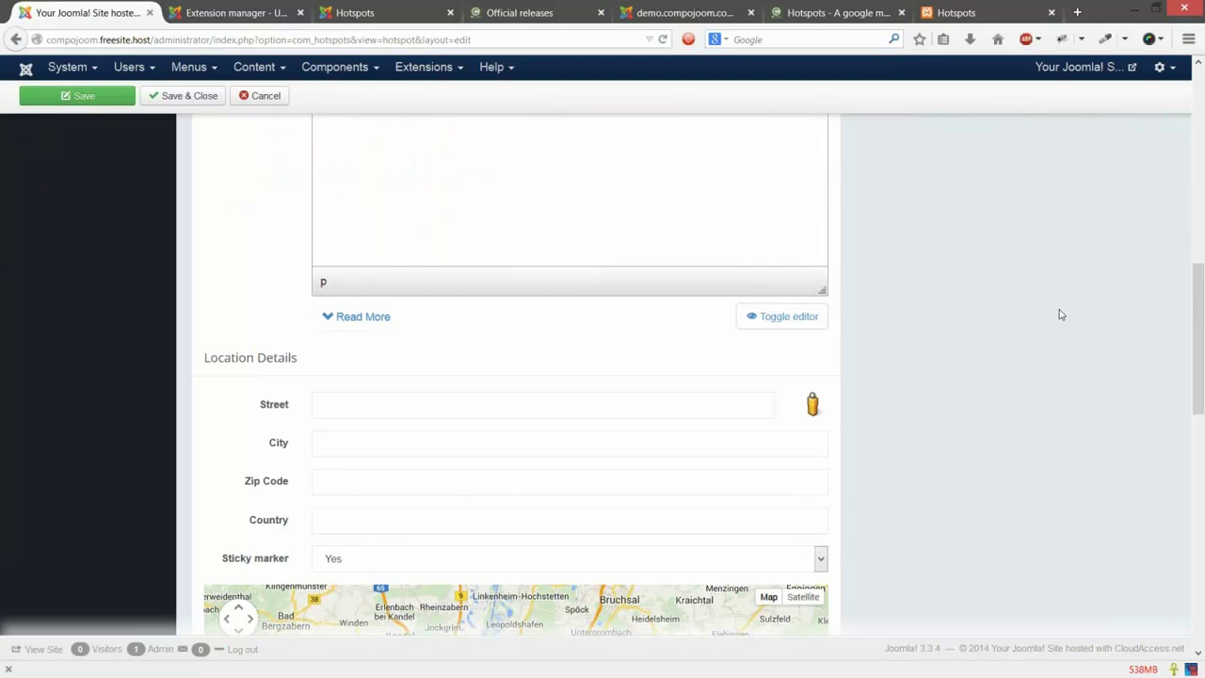
Step: Share the current location and place the map marker near Schriesheim
scroll(1060, 314, down, 3)
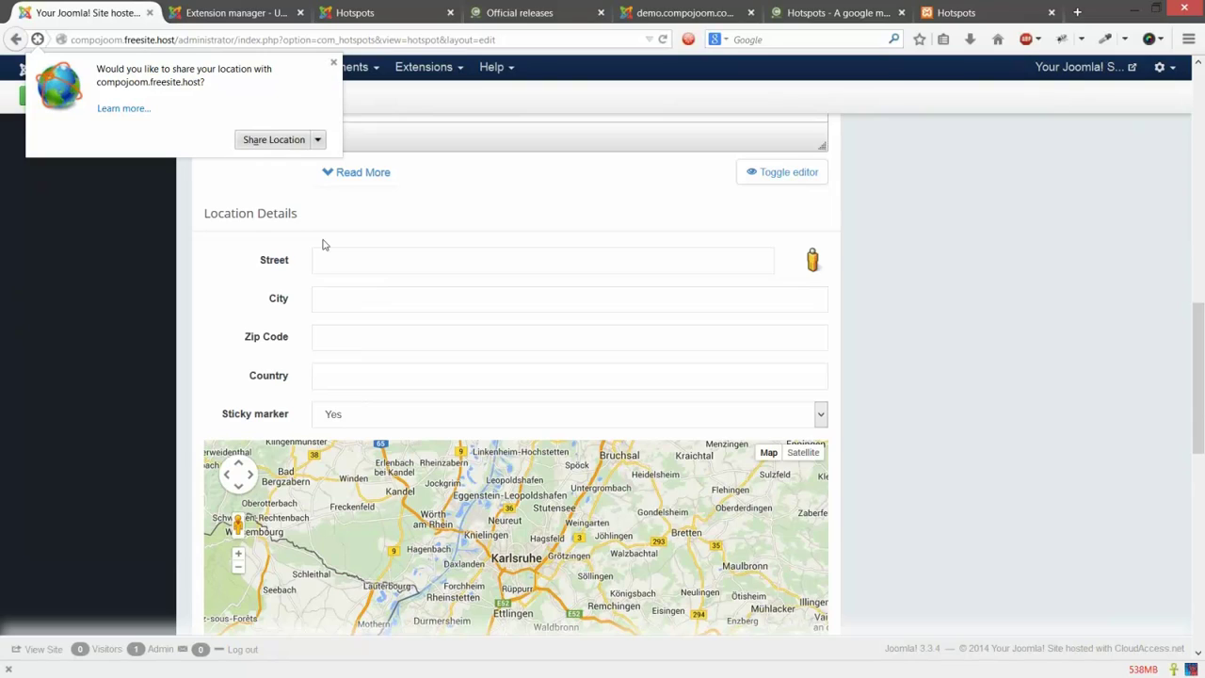
click(271, 141)
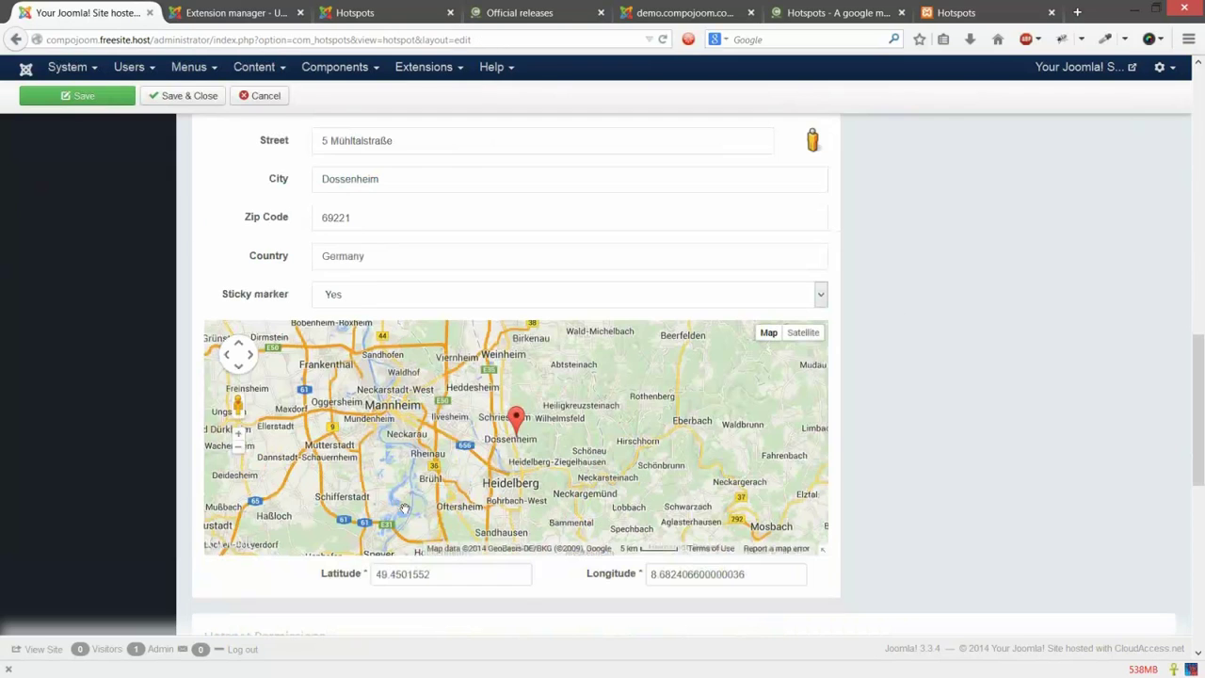
scroll(944, 390, down, 1)
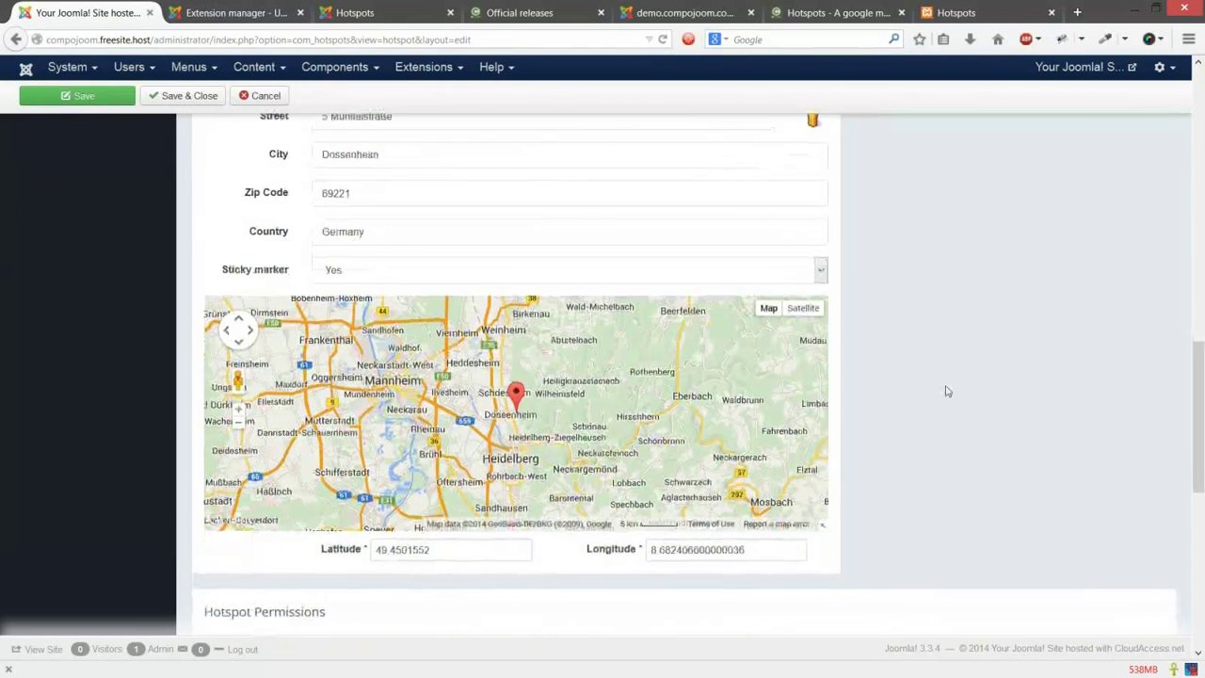
scroll(935, 339, up, 1)
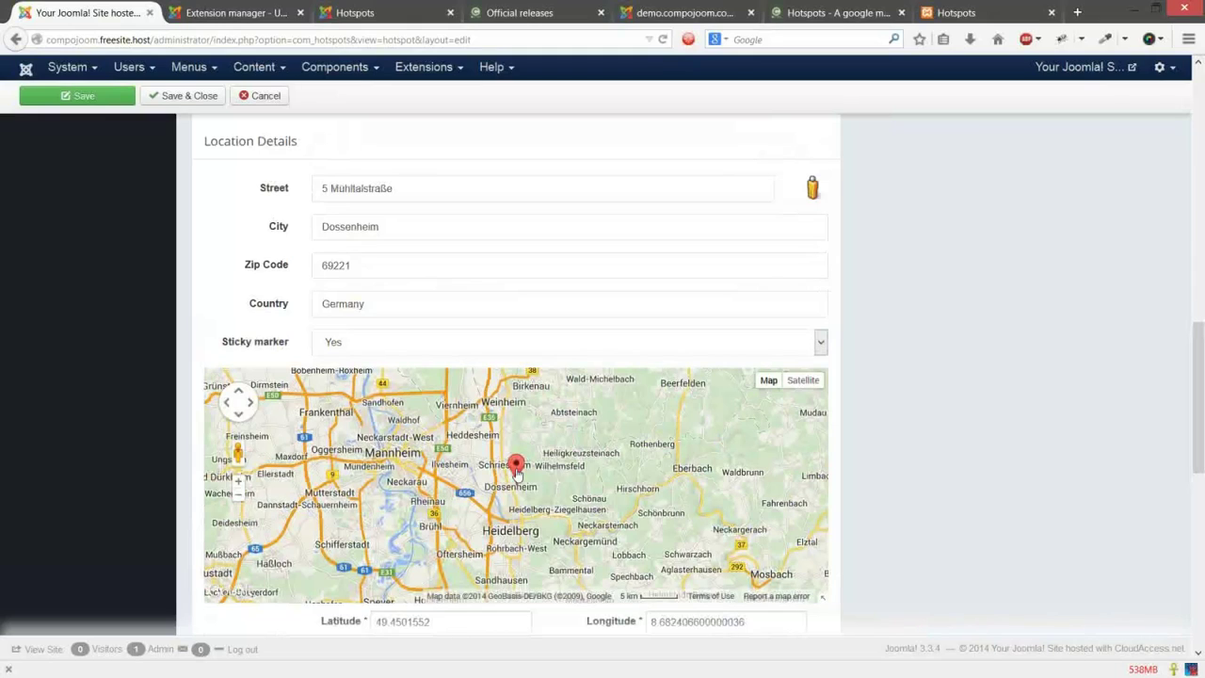
click(476, 455)
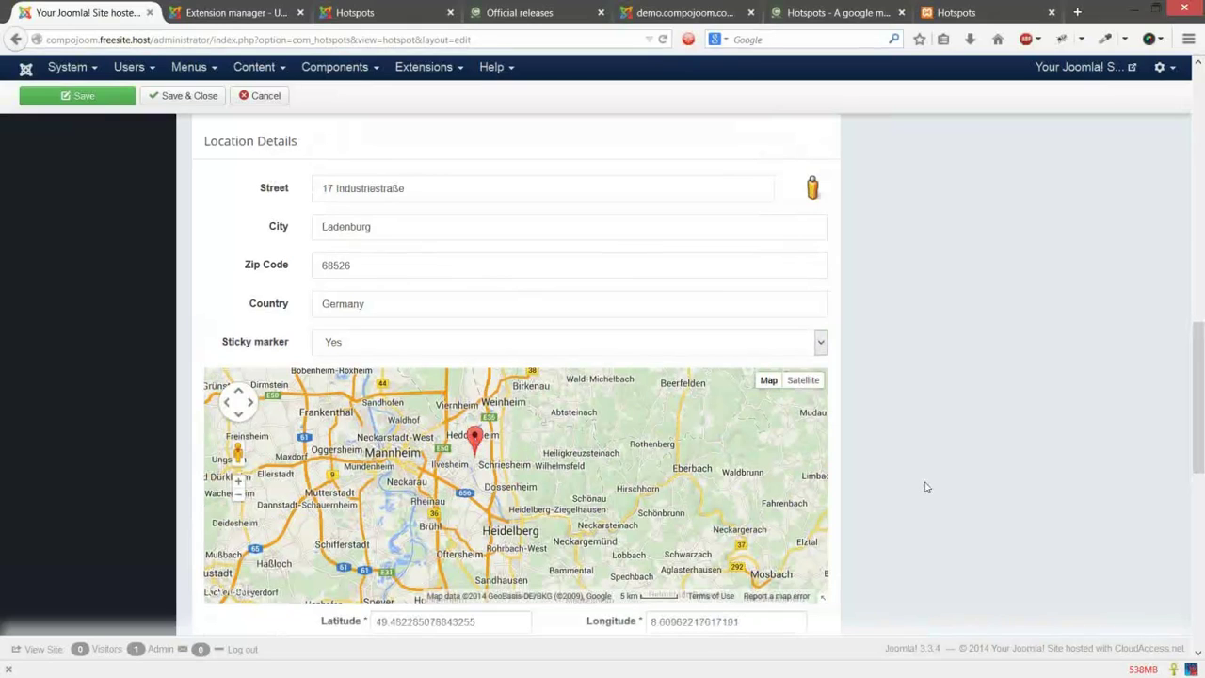
click(519, 460)
scroll(364, 556, down, 1)
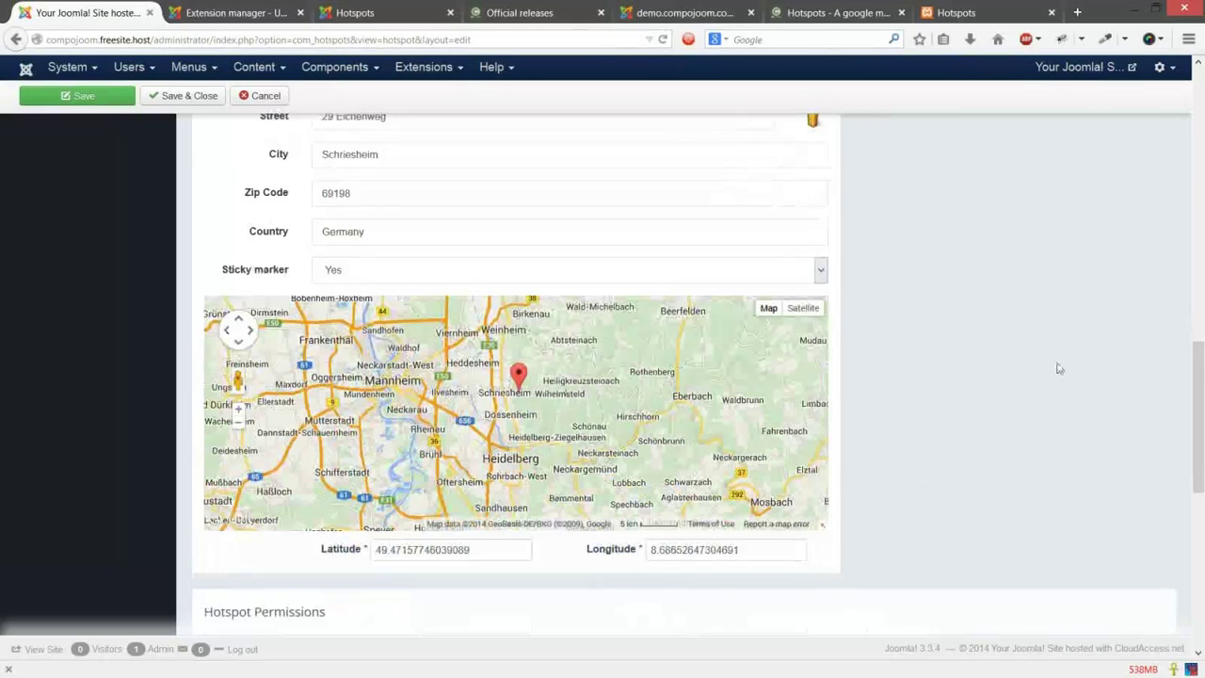
scroll(1057, 368, up, 1)
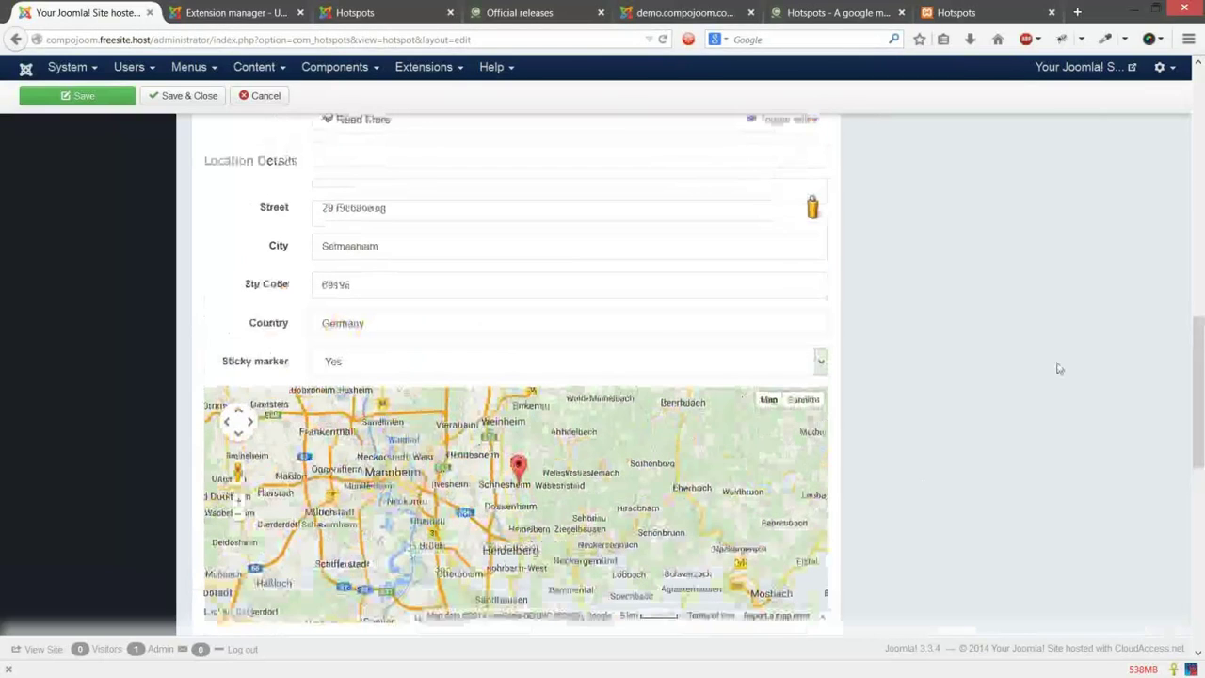
scroll(1033, 406, up, 1)
scroll(1030, 406, down, 1)
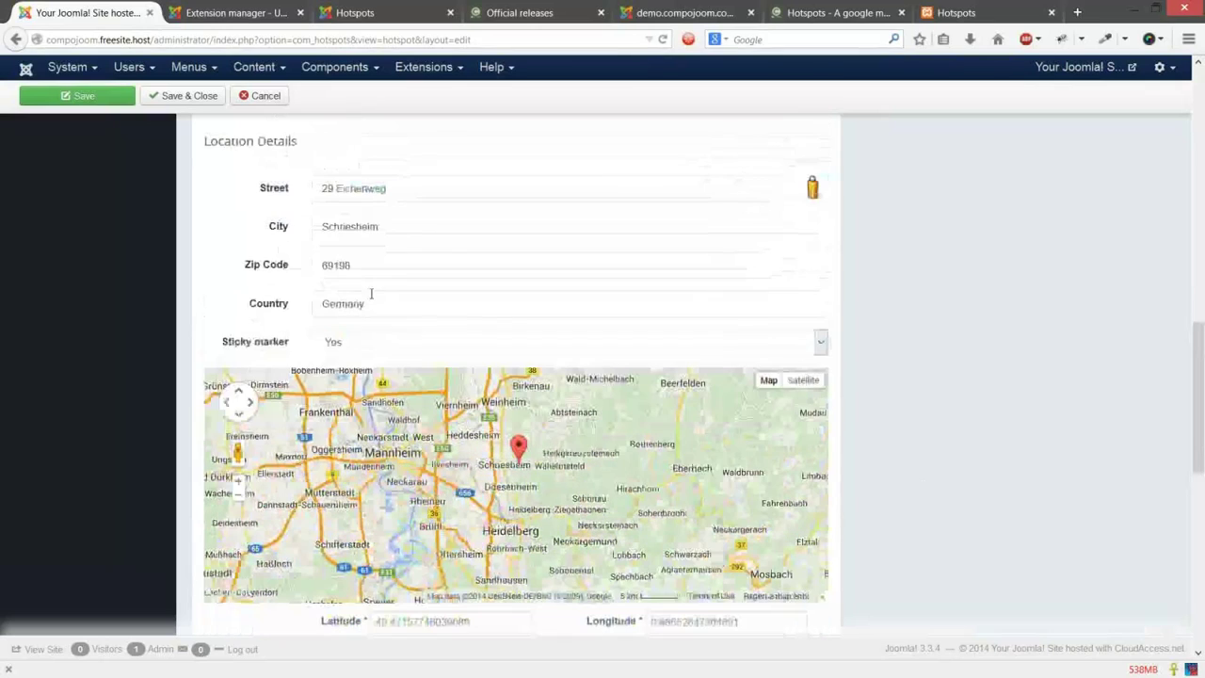
click(365, 347)
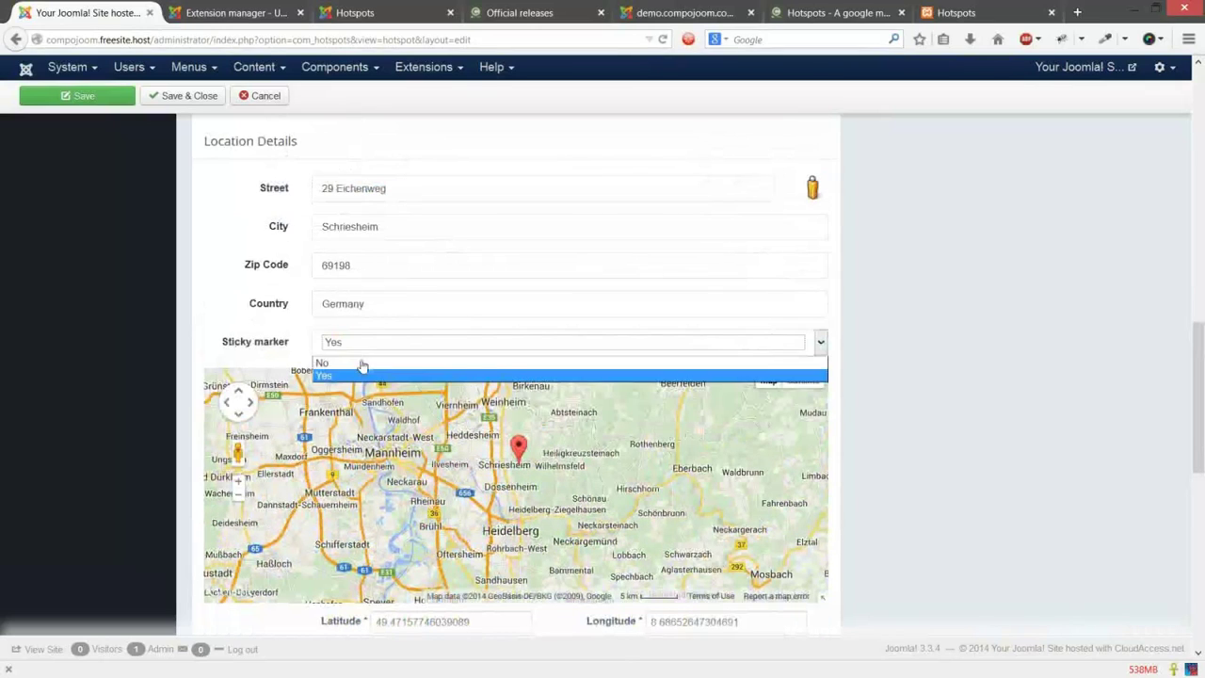
click(503, 372)
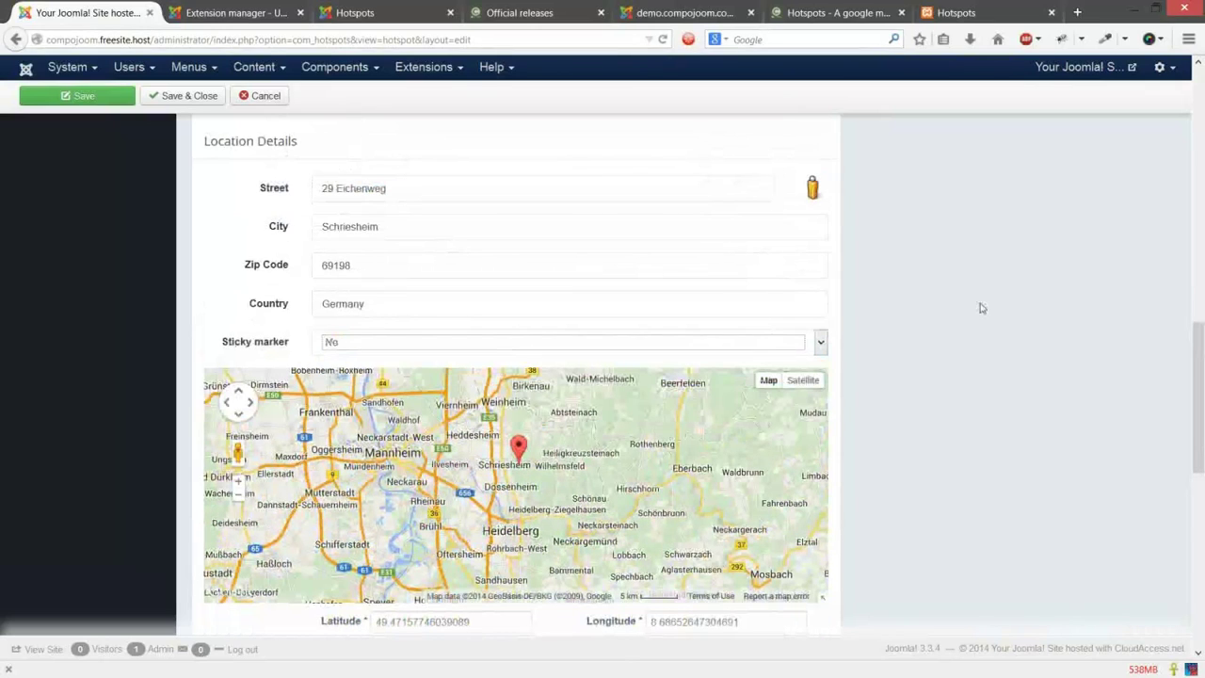
scroll(950, 382, down, 1)
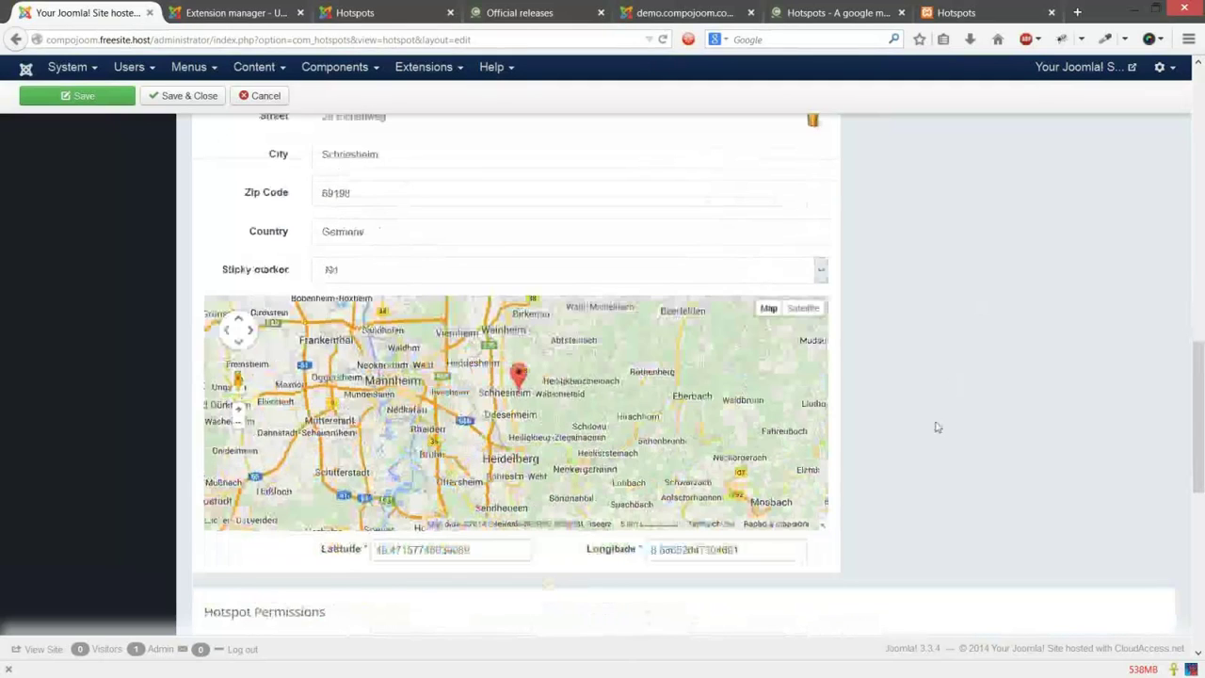
scroll(937, 427, up, 1)
click(386, 344)
click(379, 377)
double_click(360, 188)
drag(301, 188, 302, 194)
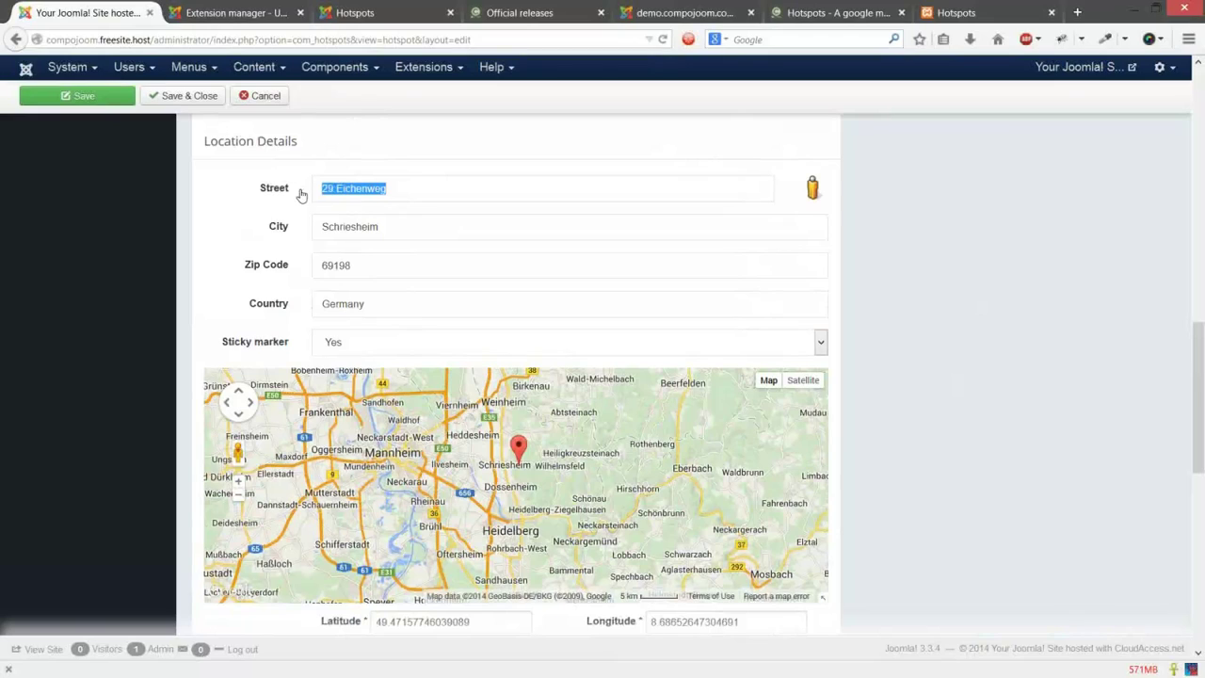
Step: Clear the street, city and zip fields and enter Frankfurt to recenter the map
key(BackSpace)
key(Tab)
key(BackSpace)
key(Tab)
key(BackSpace)
text(Frankfu)
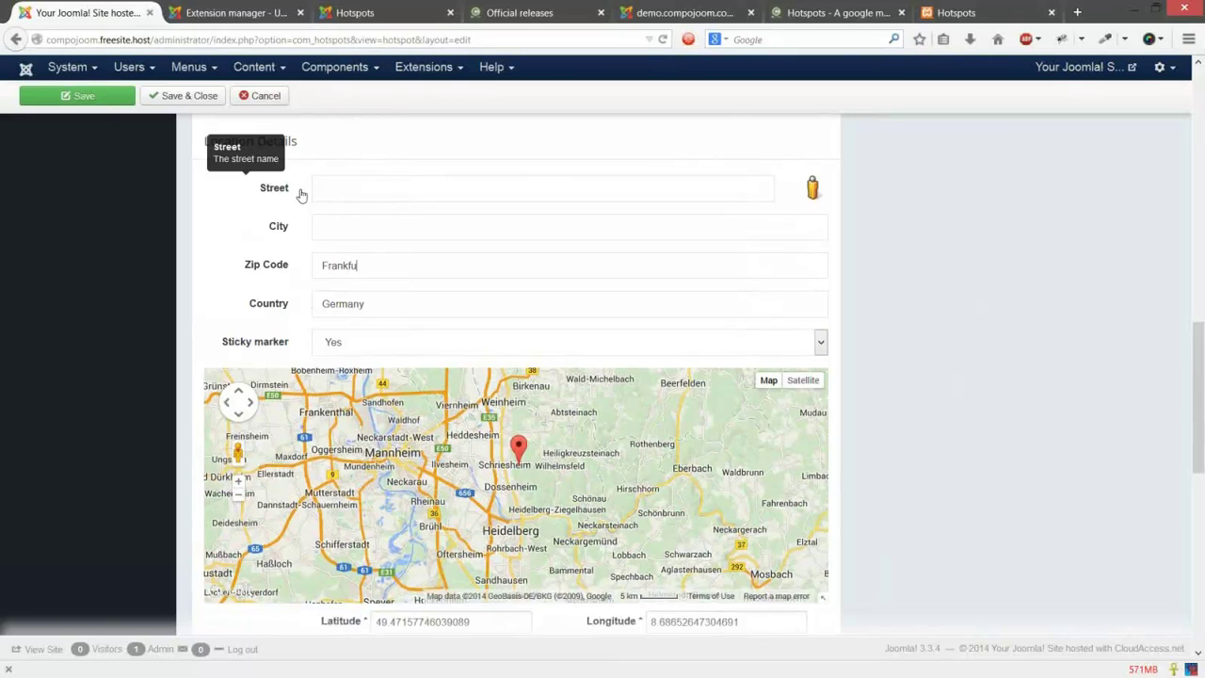
text(rt)
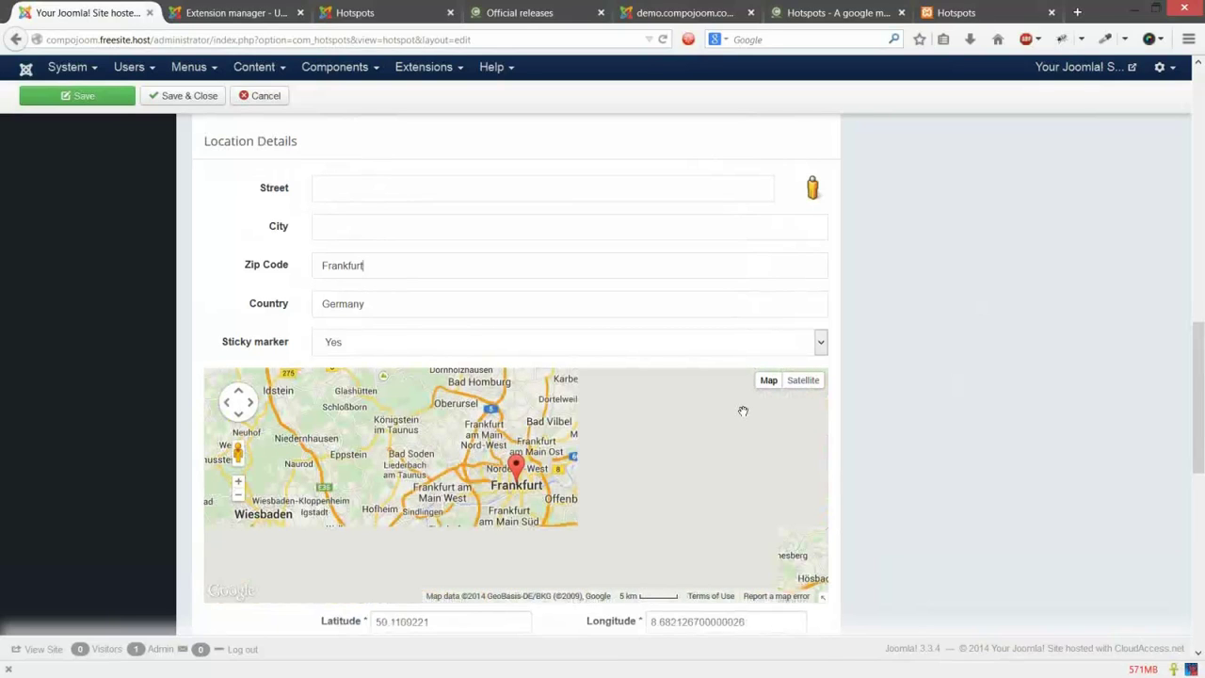
scroll(741, 550, down, 1)
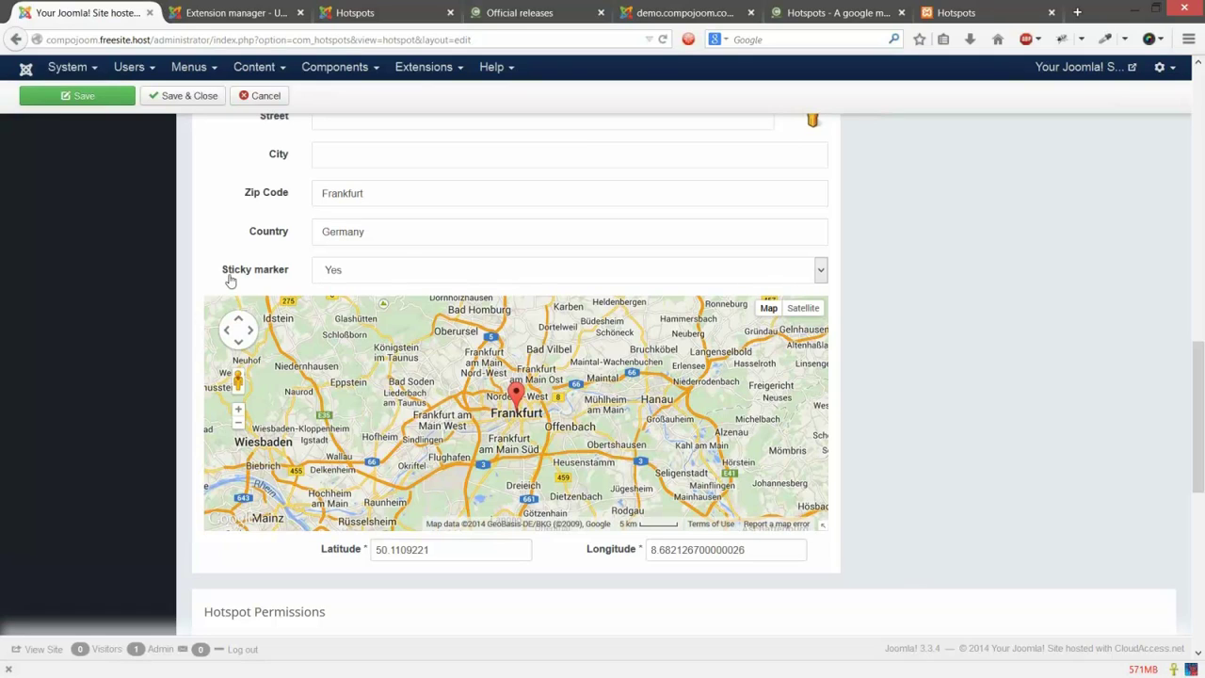
Step: Turn the sticky marker off and drag the marker toward Frankfurt Ost
mouse_move(230, 280)
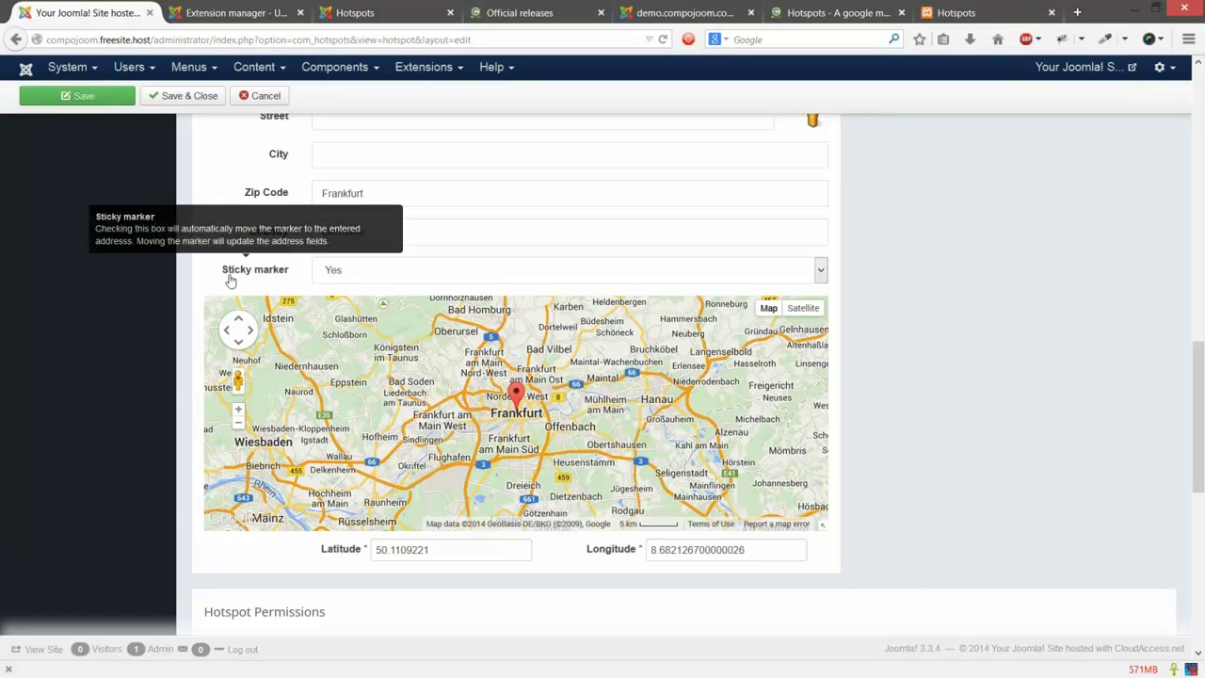
click(361, 278)
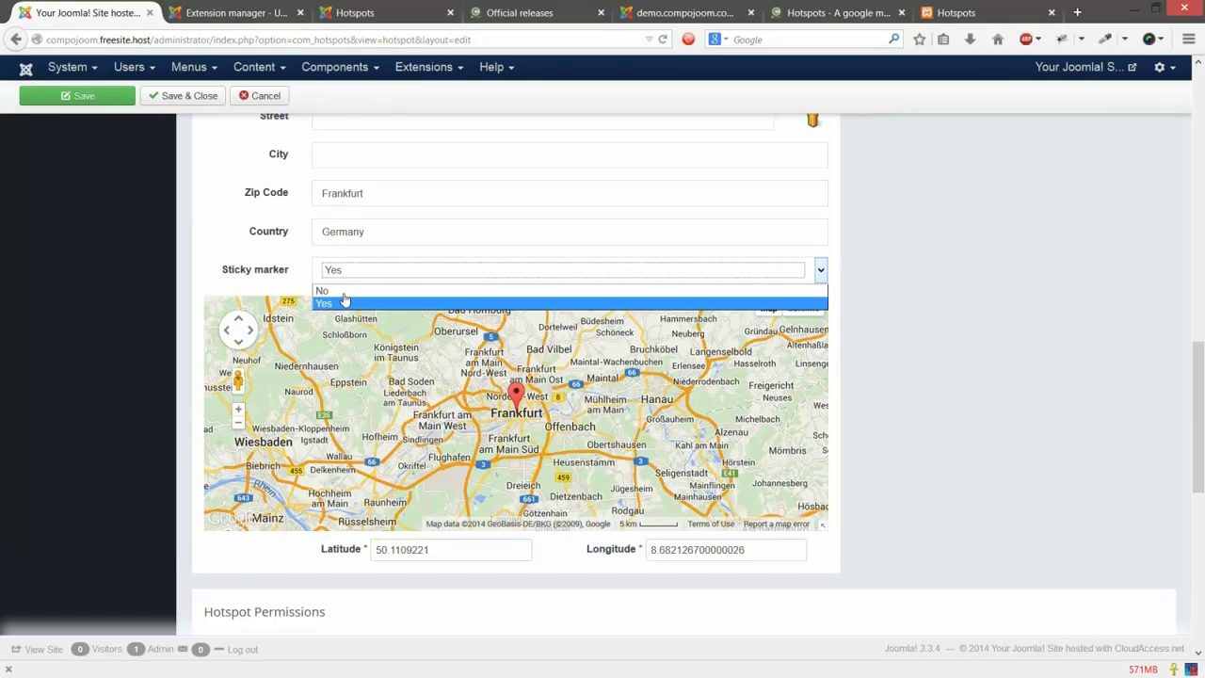
click(339, 291)
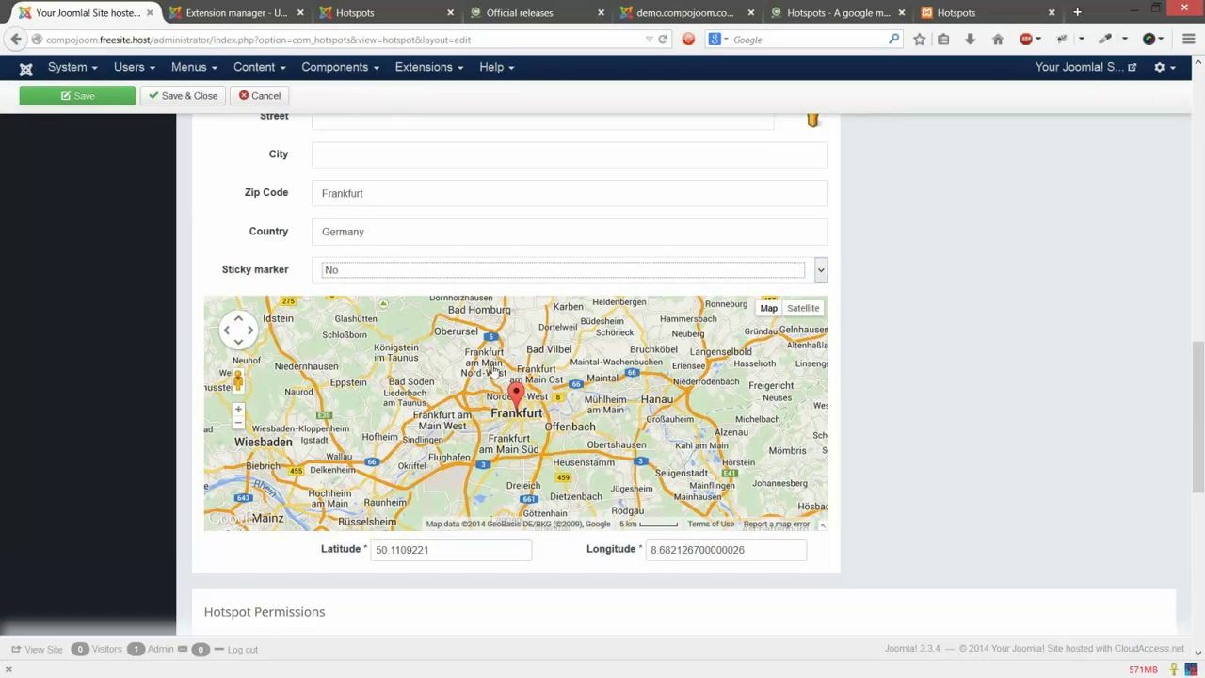
mouse_move(516, 391)
mouse_down()
mouse_move(494, 368)
mouse_move(539, 372)
mouse_up()
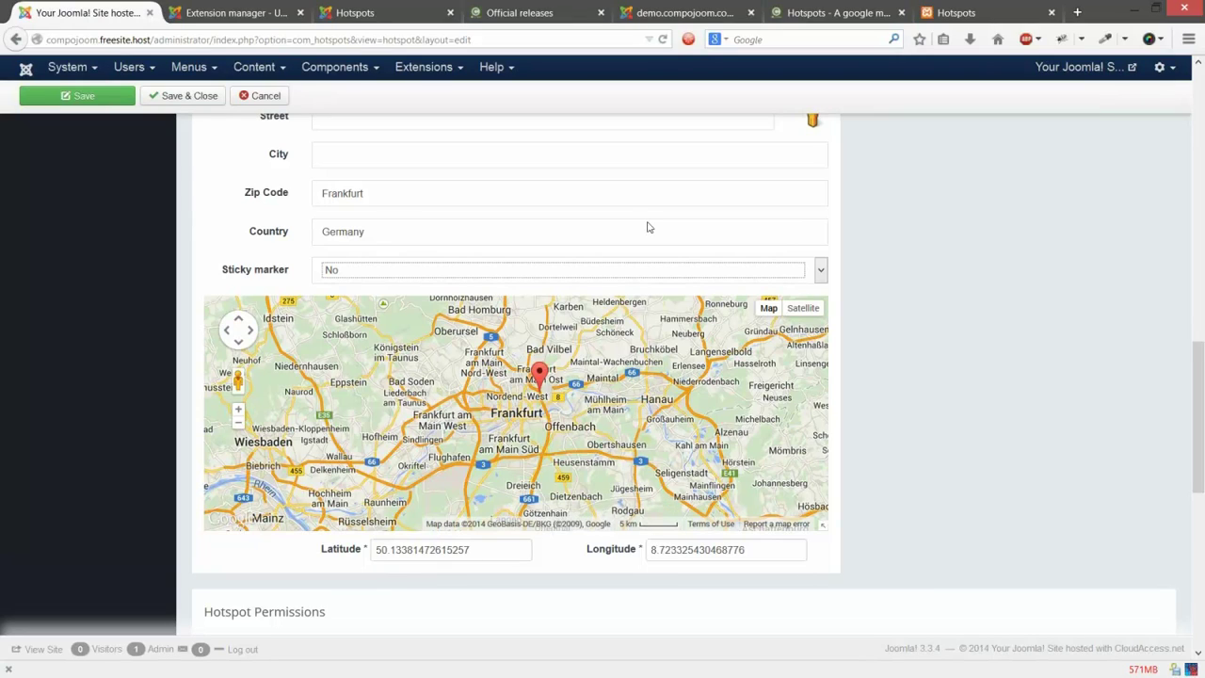
scroll(405, 345, up, 2)
Step: Remove the stray Frankfurt and köln entries from the zip code field
double_click(405, 345)
key(BackSpace)
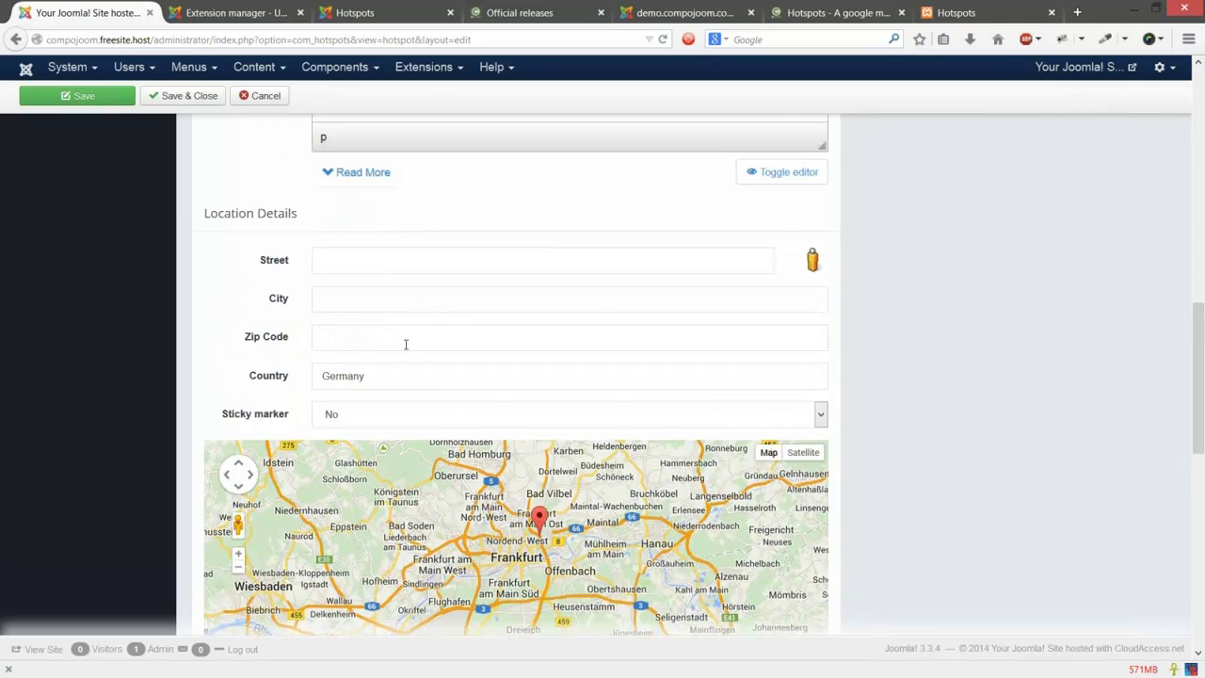
text(köln)
scroll(906, 406, down, 2)
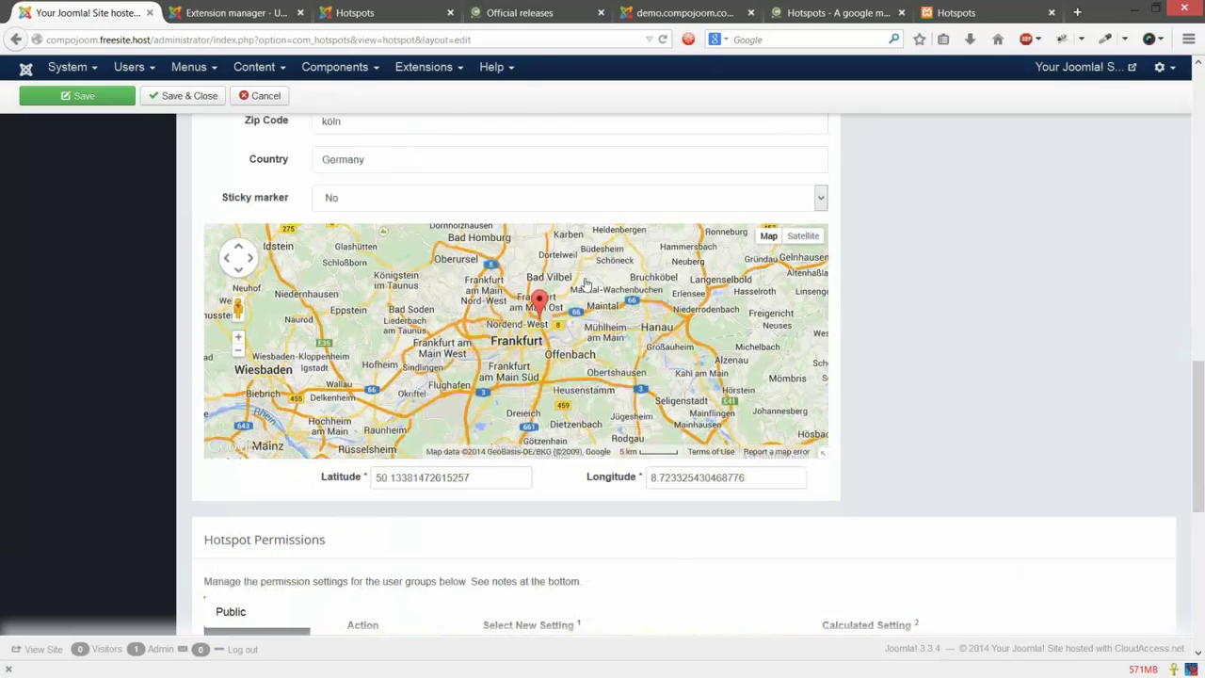
scroll(586, 283, up, 1)
click(405, 192)
scroll(406, 267, up, 1)
click(400, 264)
key(BackSpace)
key(BackSpace)
key(BackSpace)
key(BackSpace)
Step: Set Sticky marker to Yes, place the marker at Nordend-West, then save and close the hotspot
click(374, 348)
click(381, 382)
click(486, 466)
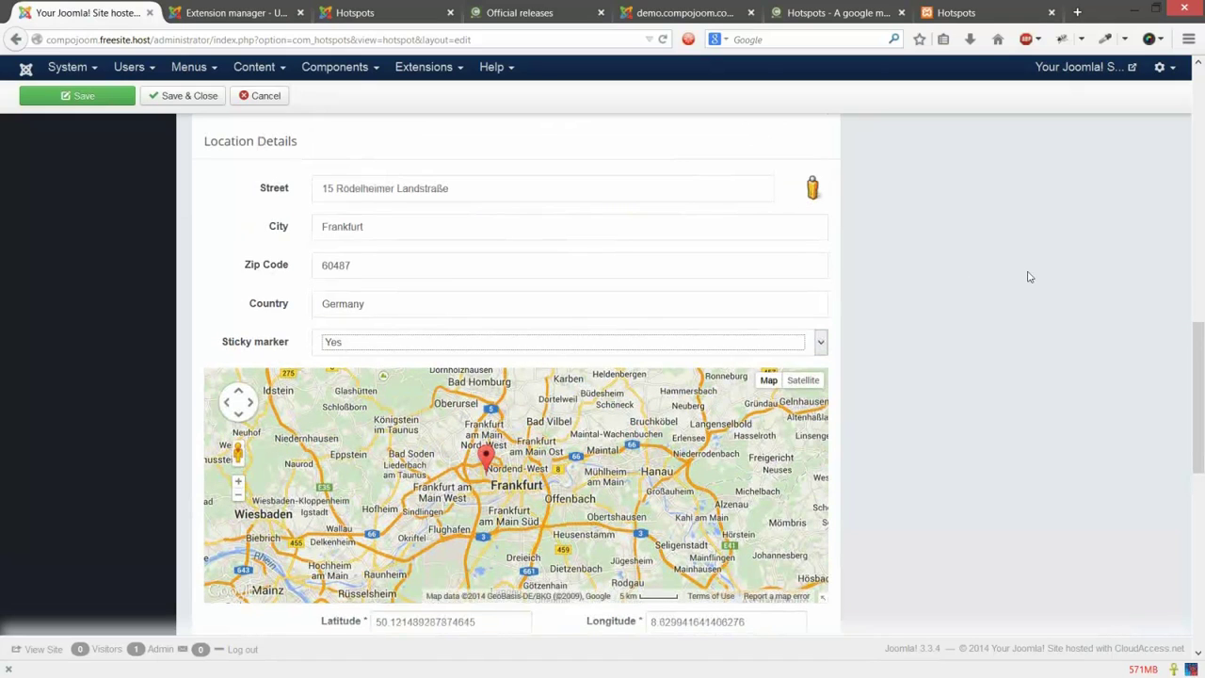
scroll(1029, 276, down, 1)
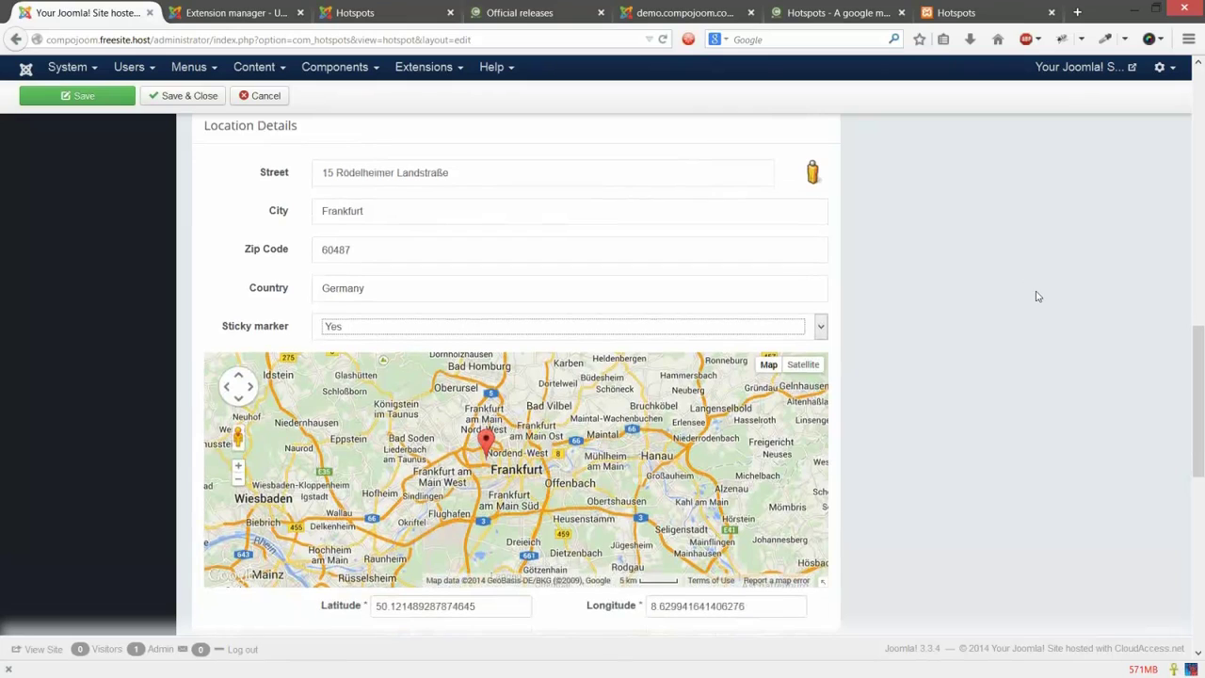
scroll(1036, 297, down, 3)
scroll(1036, 315, up, 10)
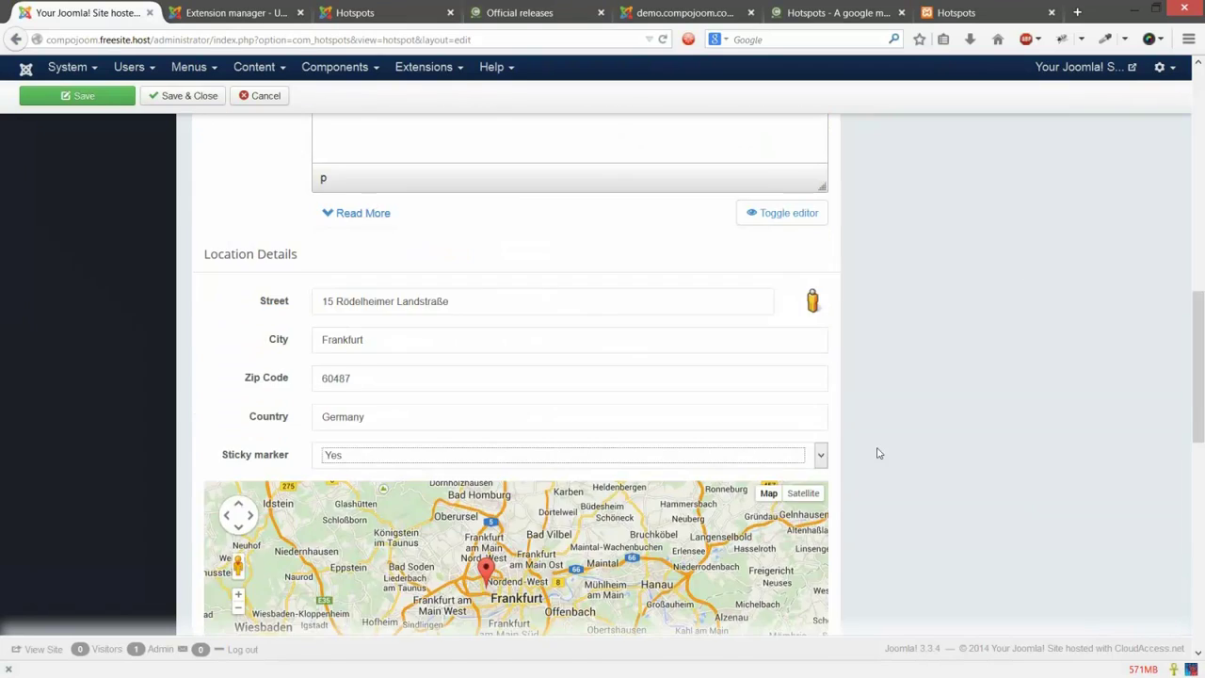
click(373, 102)
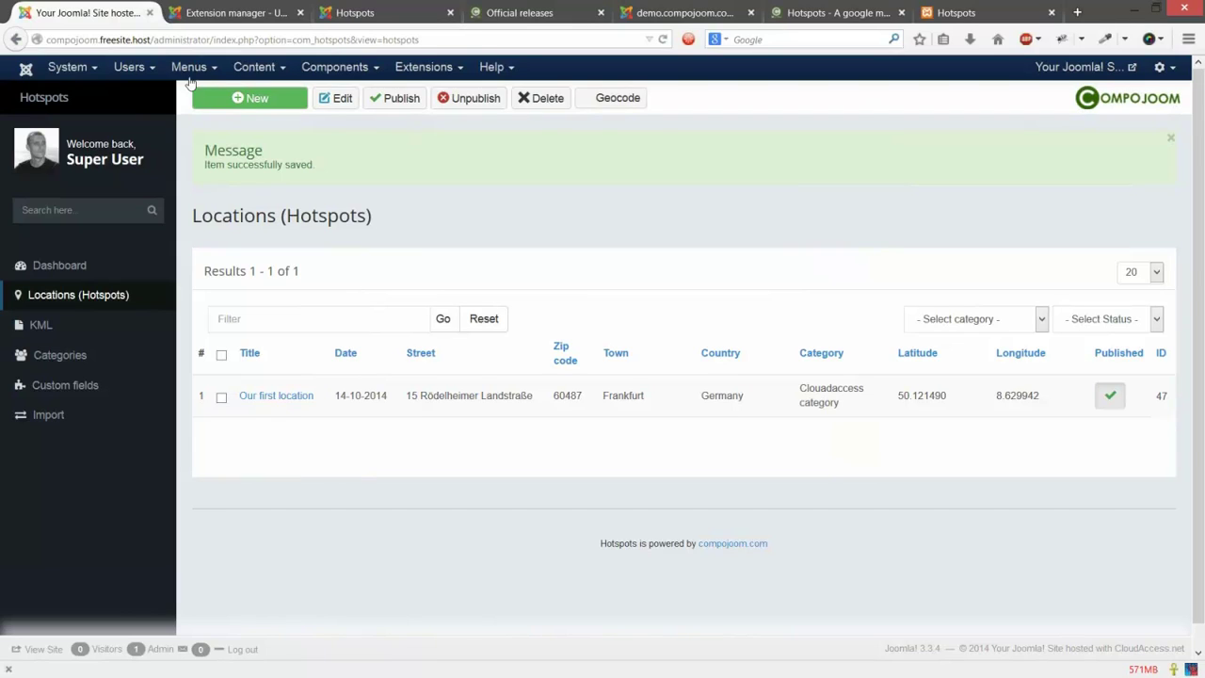
Step: Go to Menus > Main Menu and open the 'Hotspots' menu item's edit form
click(191, 77)
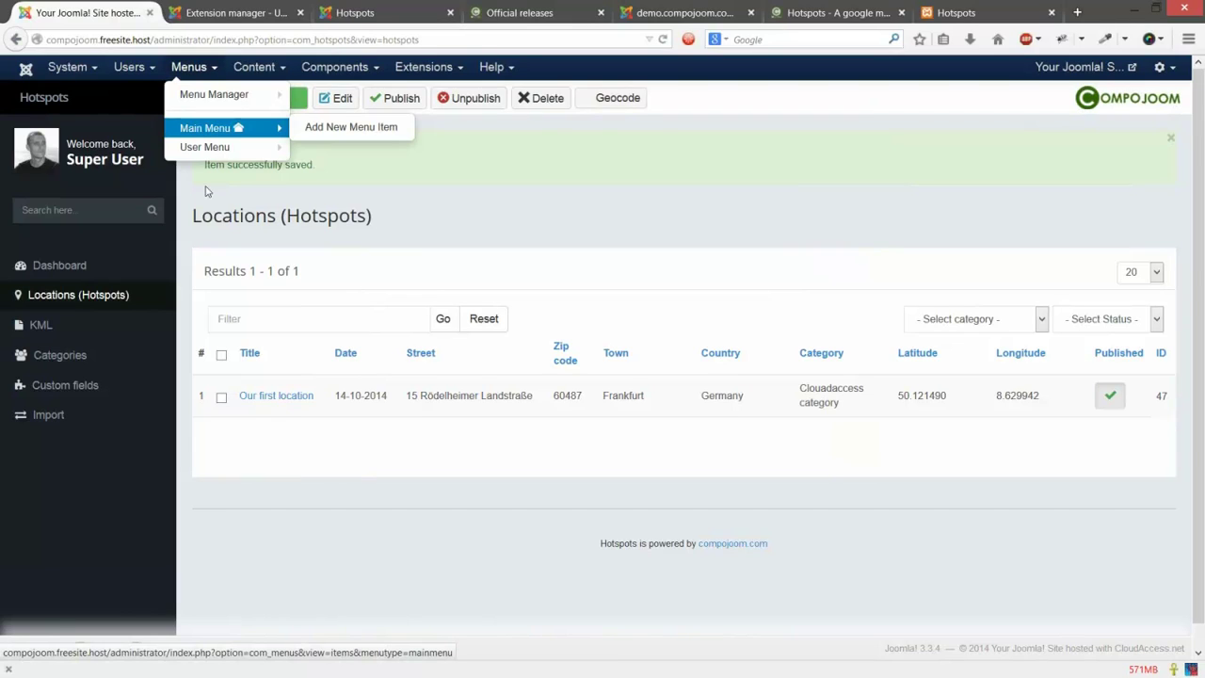
click(203, 131)
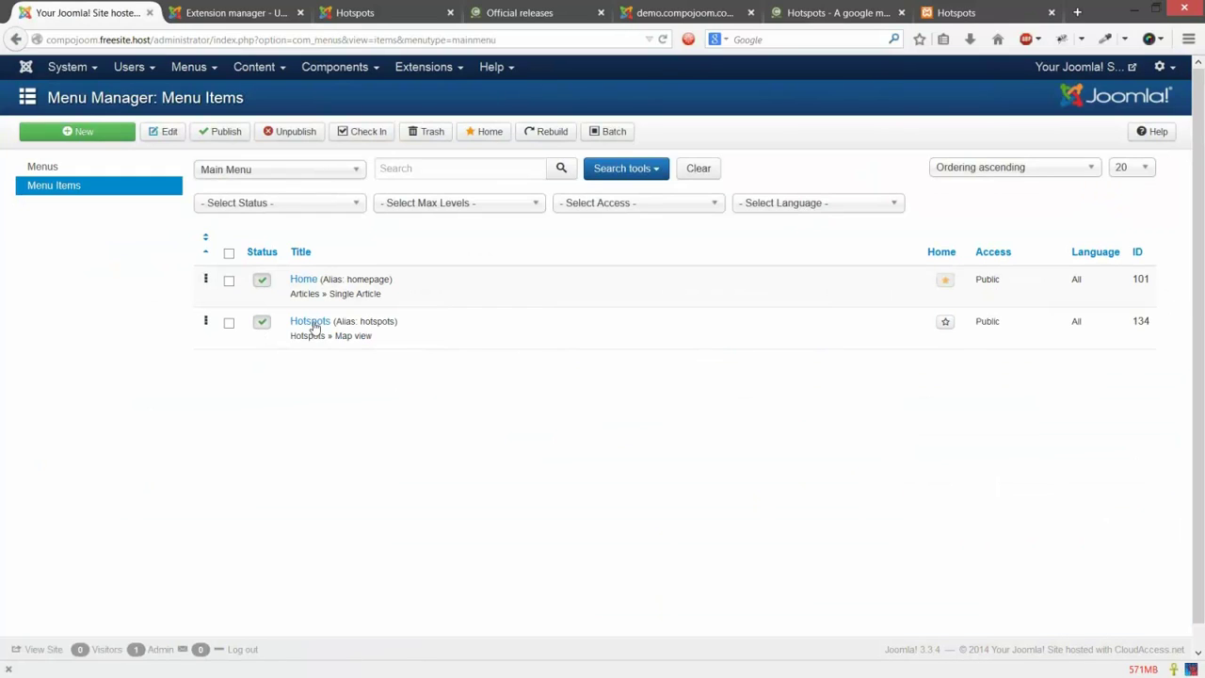
click(314, 324)
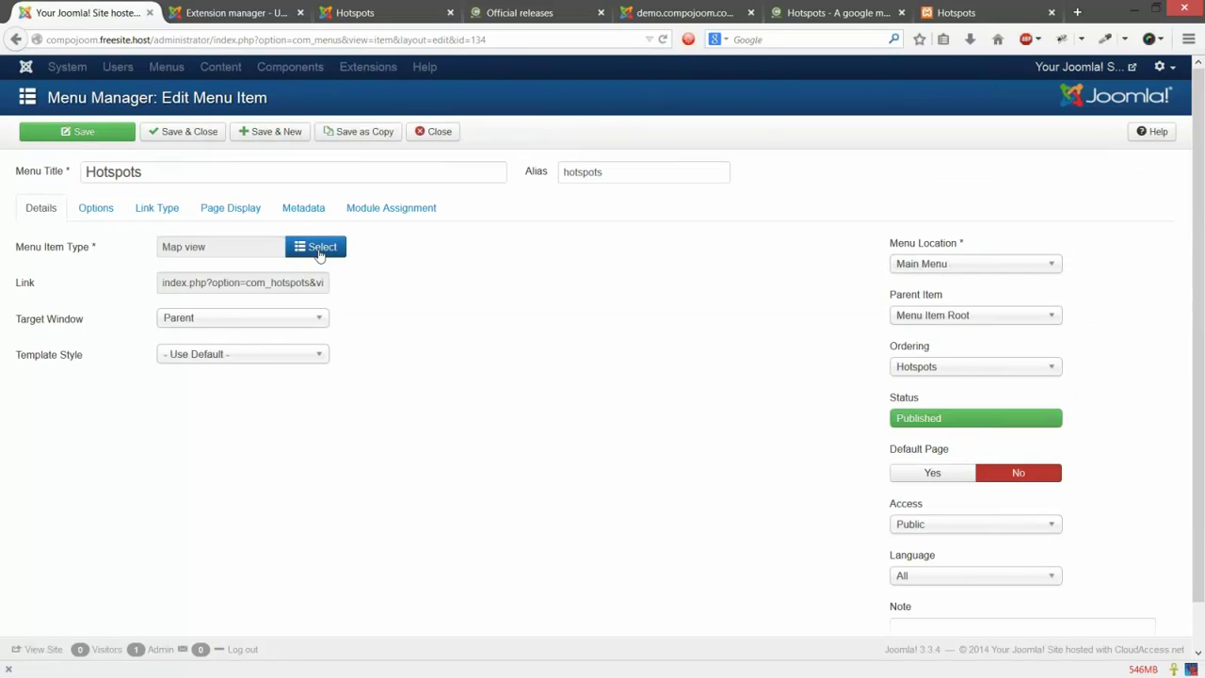
Step: Keep the Map view type and review the Options tab's Category and Map Center lists unchanged
click(320, 250)
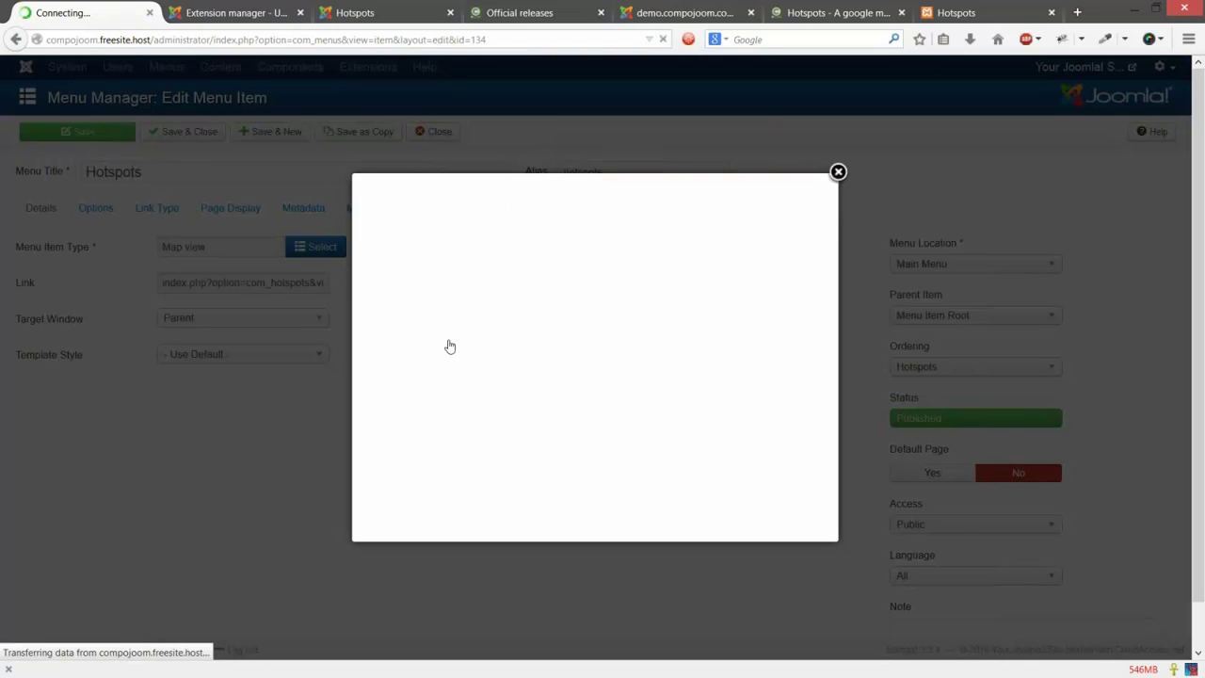
click(838, 172)
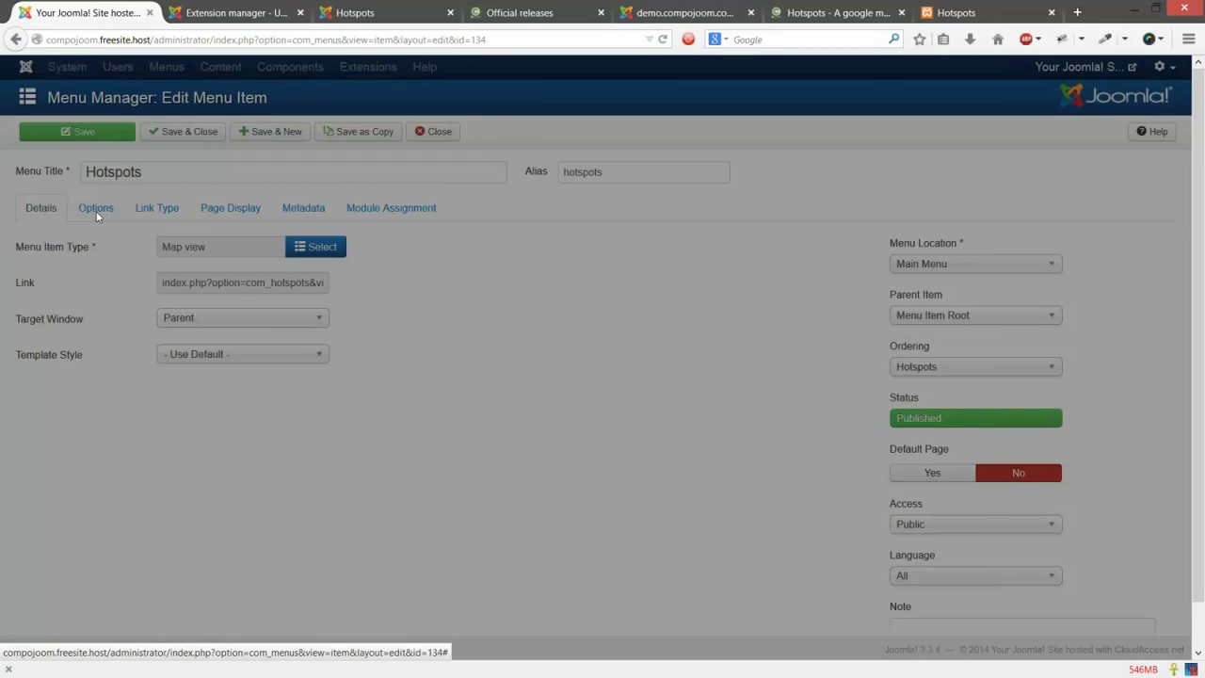
click(96, 209)
click(235, 289)
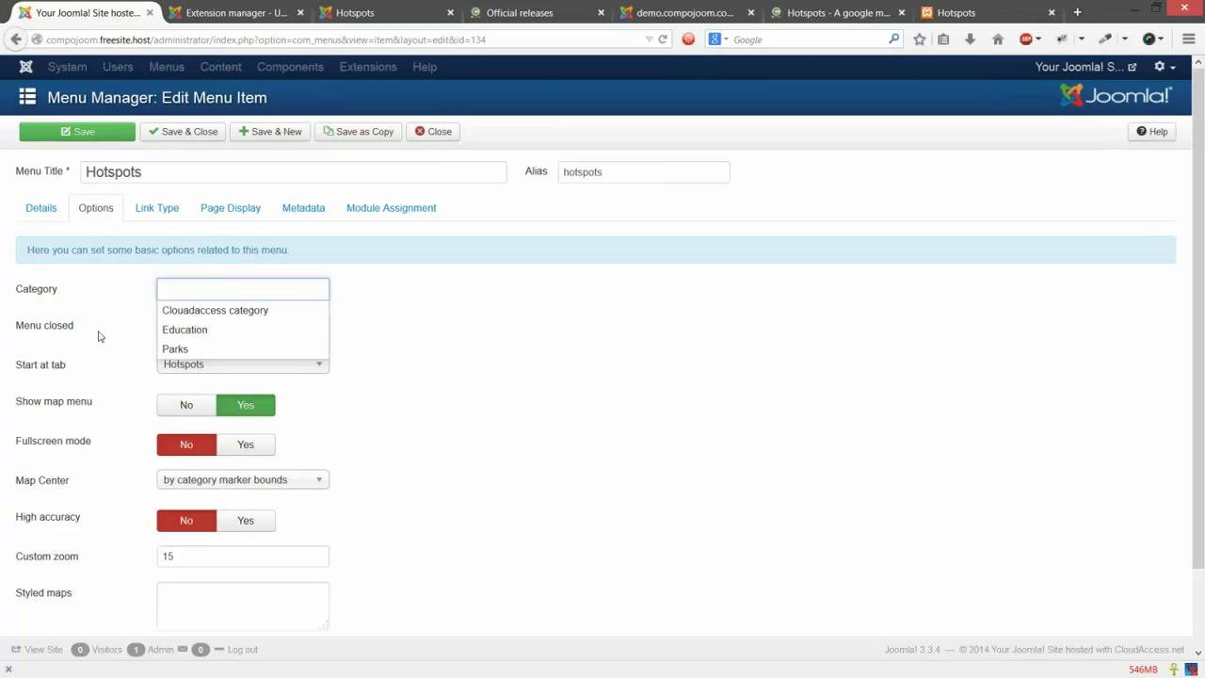
click(494, 353)
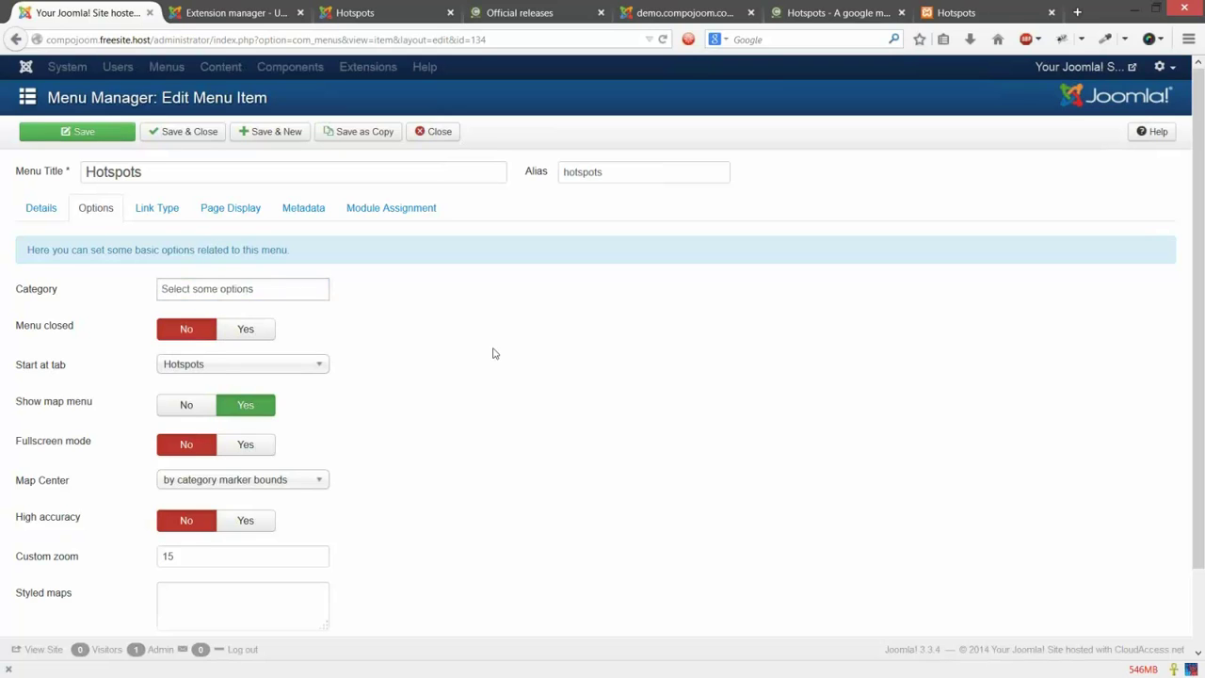
scroll(450, 270, down, 1)
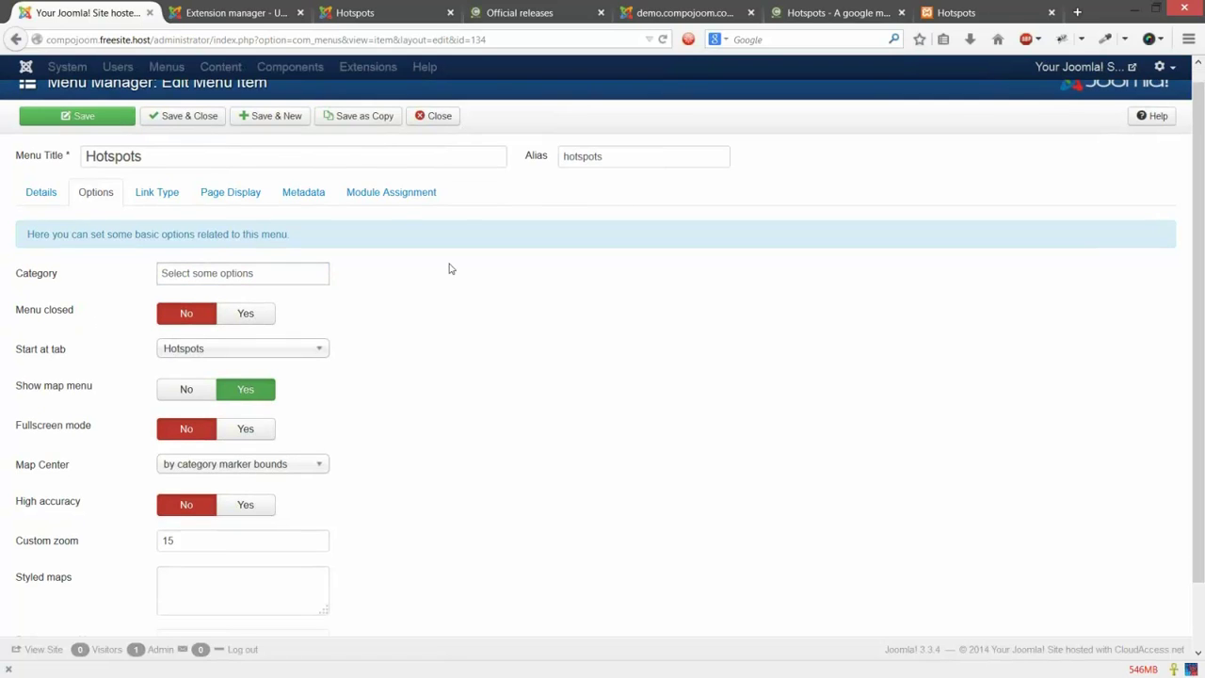
scroll(450, 270, down, 1)
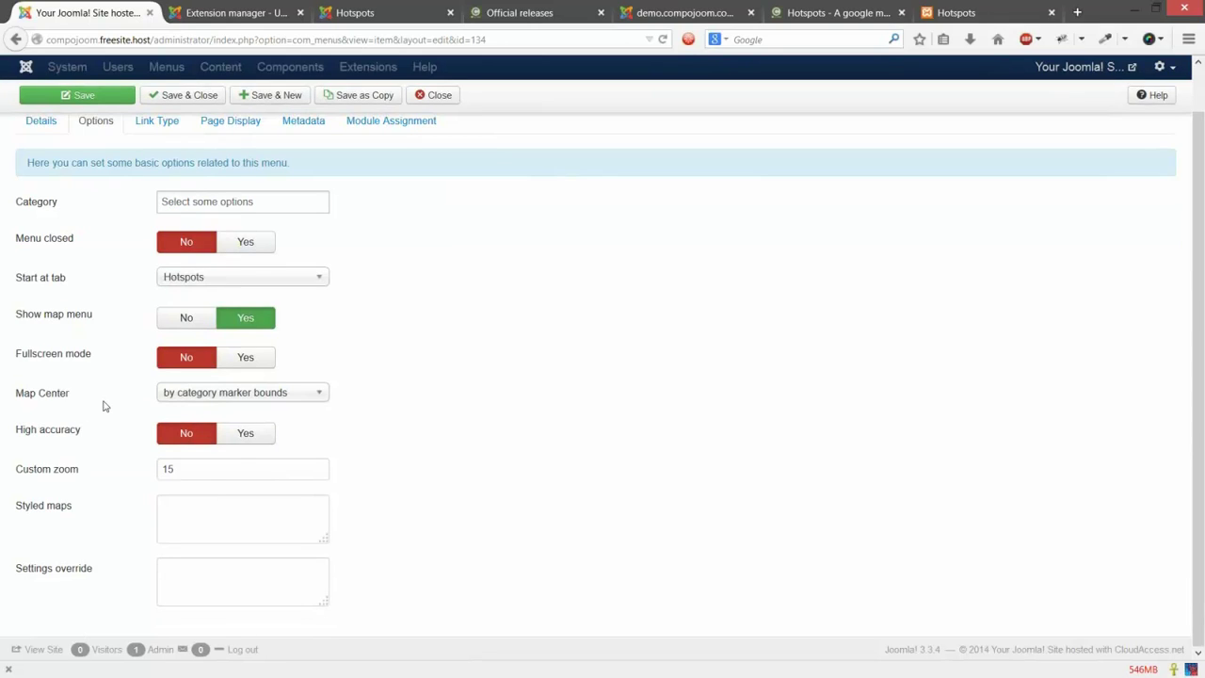
click(218, 395)
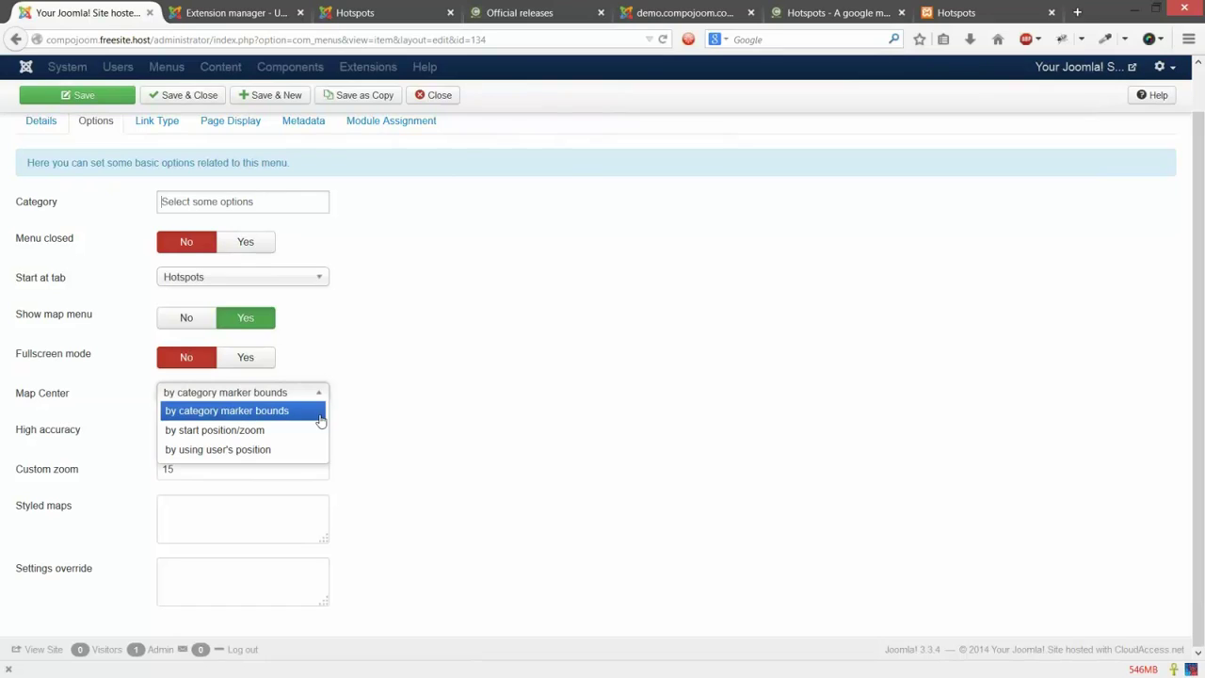
click(372, 401)
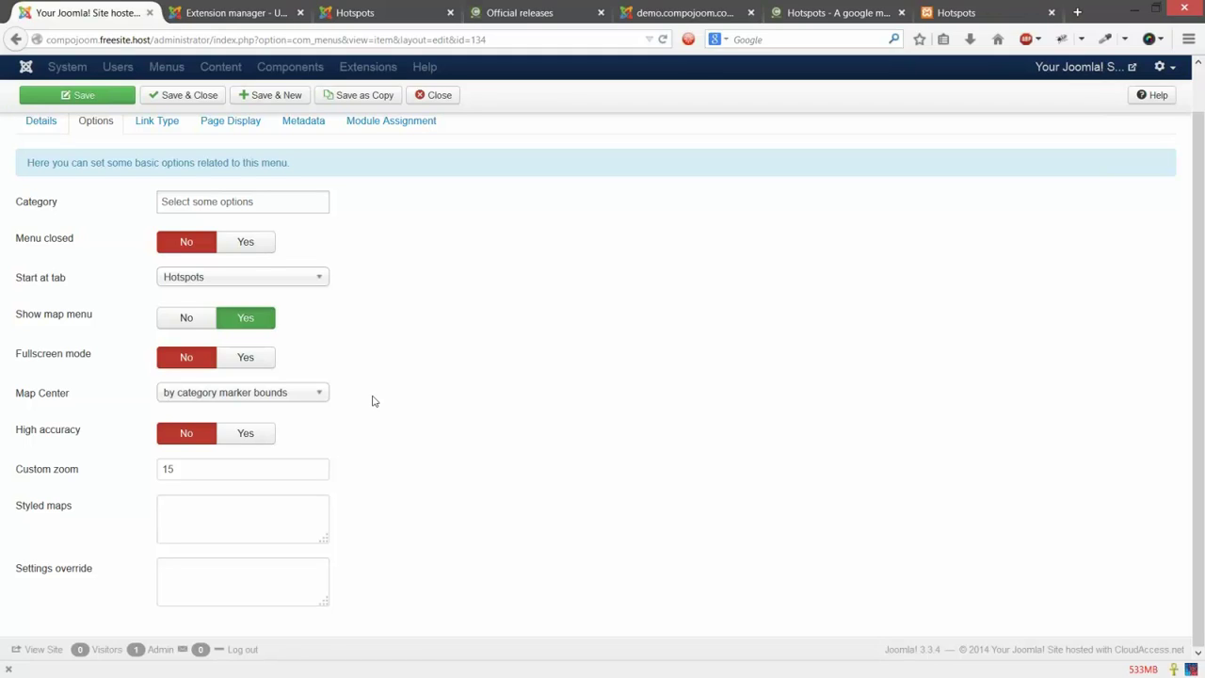
Step: Set Map Center to 'by start position/zoom' and save the Hotspots menu item
click(279, 398)
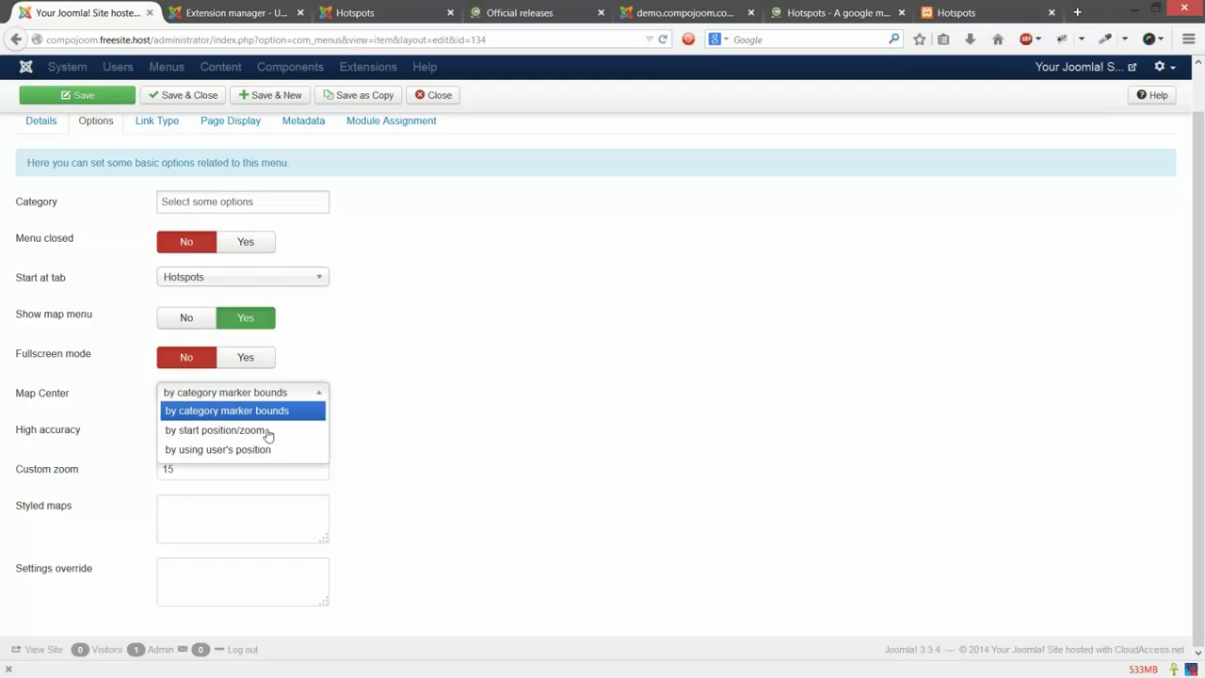
click(213, 434)
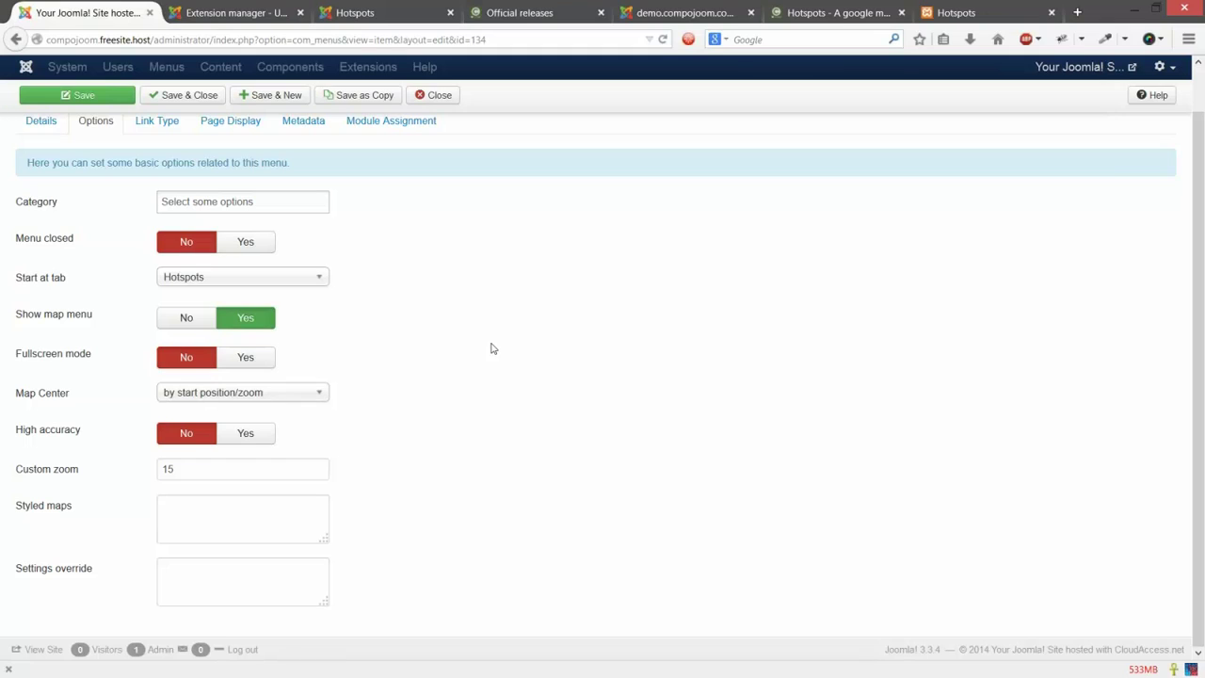
scroll(499, 357, up, 3)
click(111, 132)
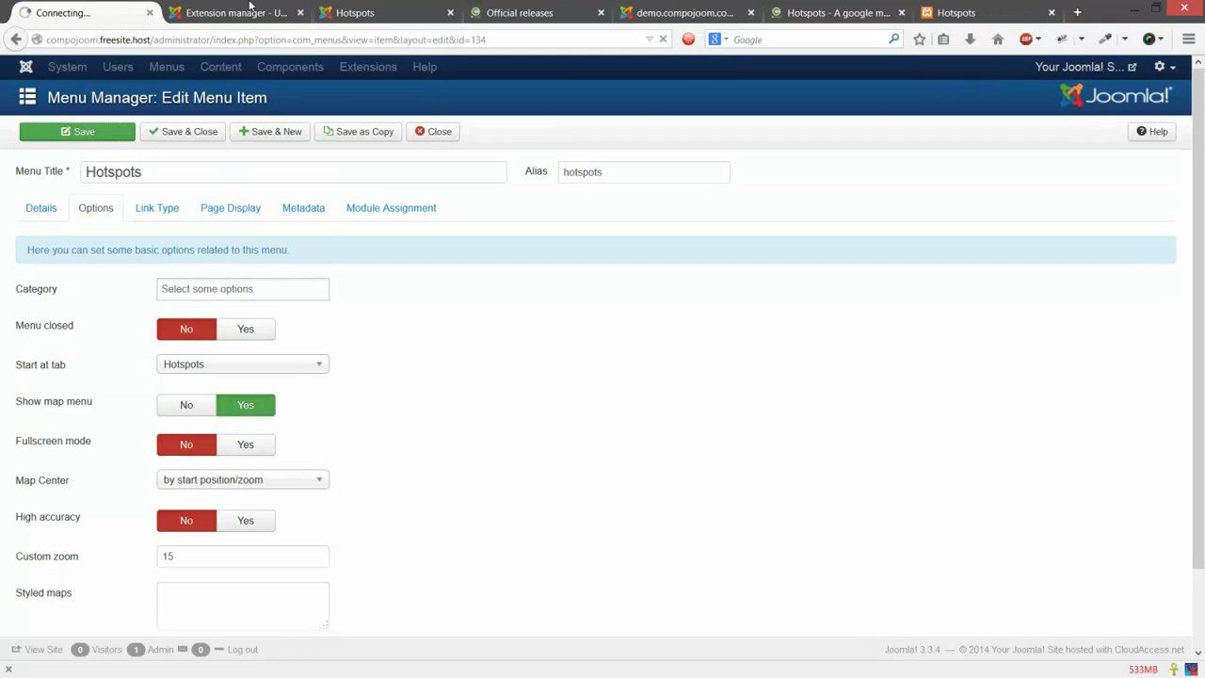
Step: Reload the frontend Hotspots map to check the new centering, then return to the admin editor
click(369, 11)
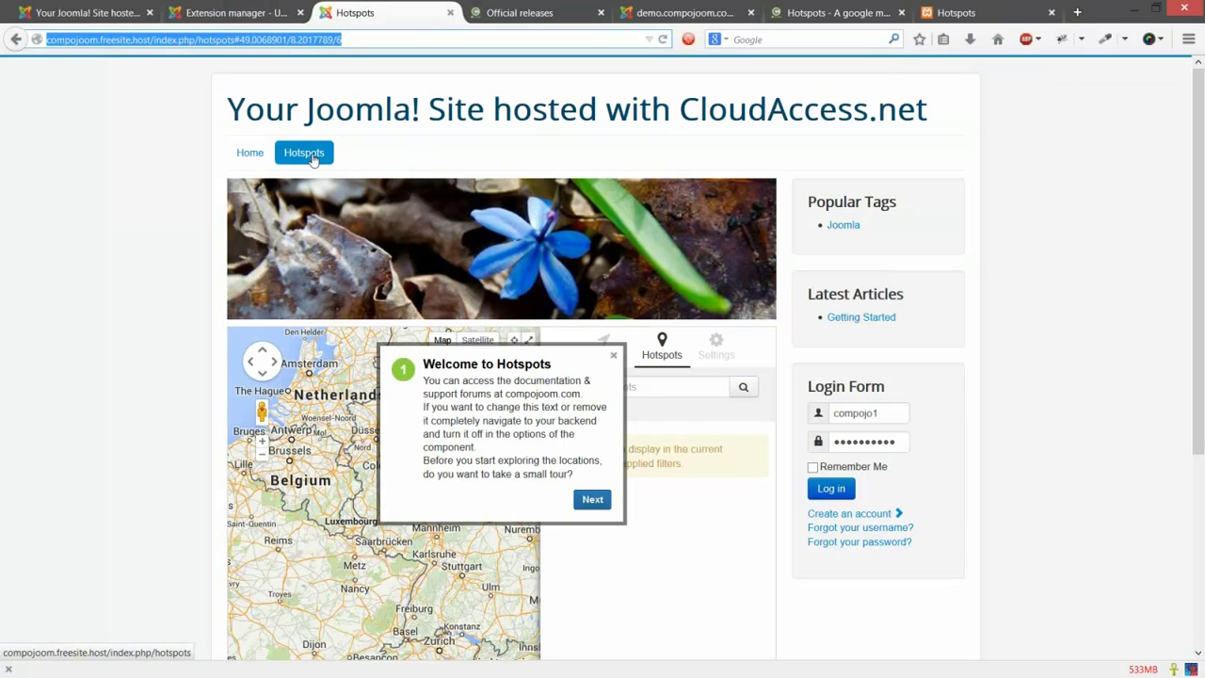
click(314, 158)
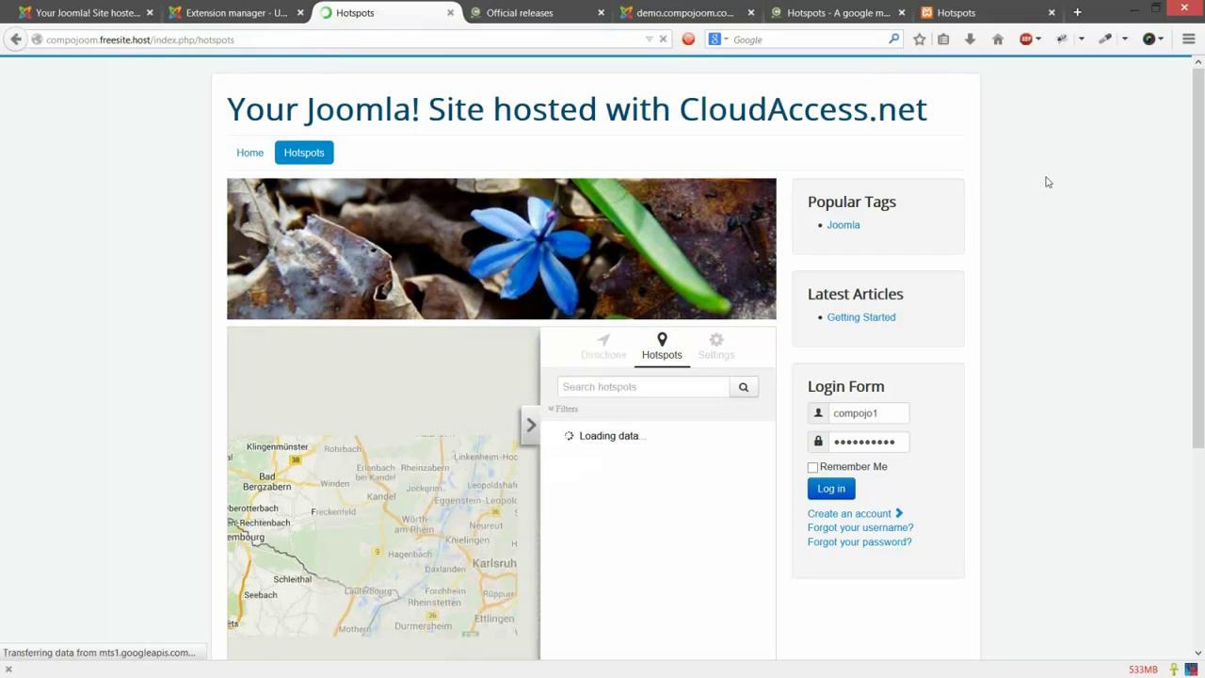
scroll(1048, 182, down, 1)
scroll(1108, 320, down, 1)
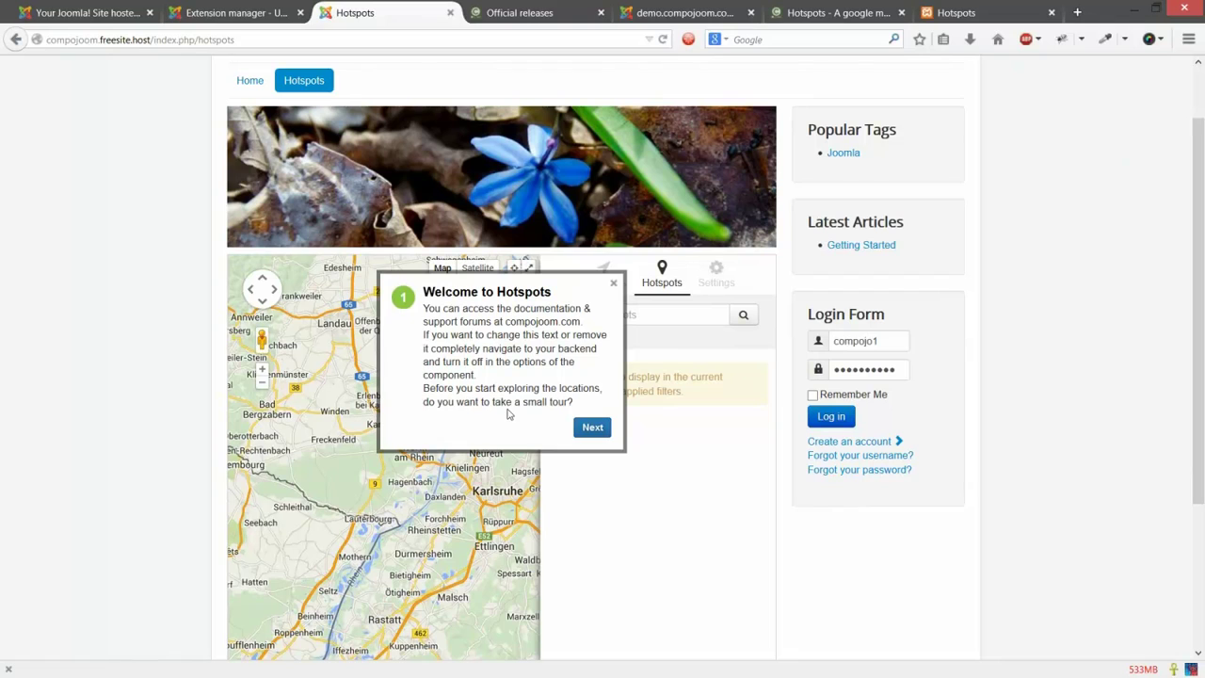
click(89, 12)
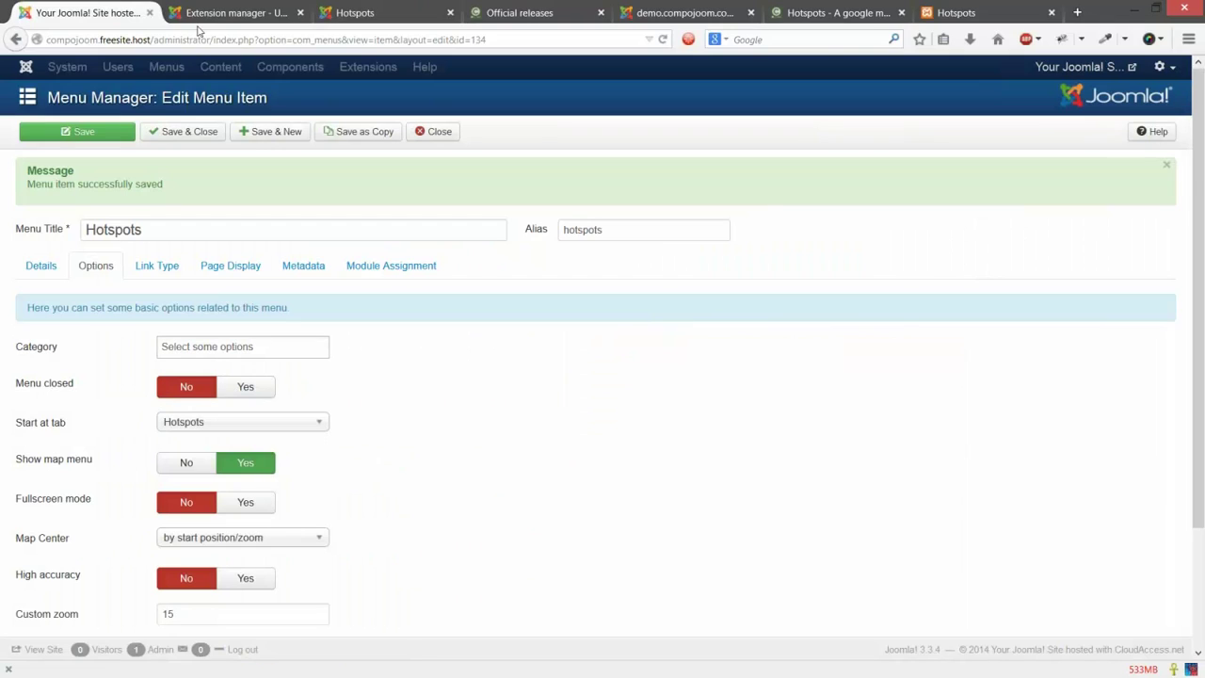
Step: Close the menu item, review Show tour and Greeting text in Hotspots Options, then return to the frontend
click(437, 133)
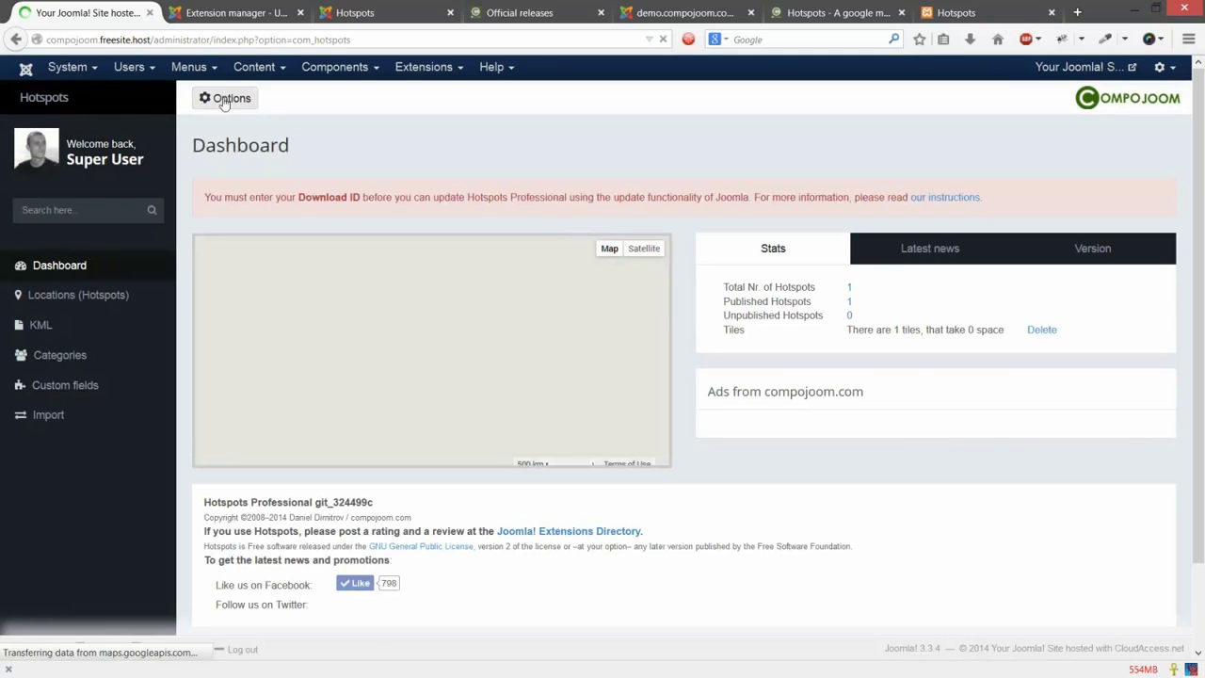
click(226, 100)
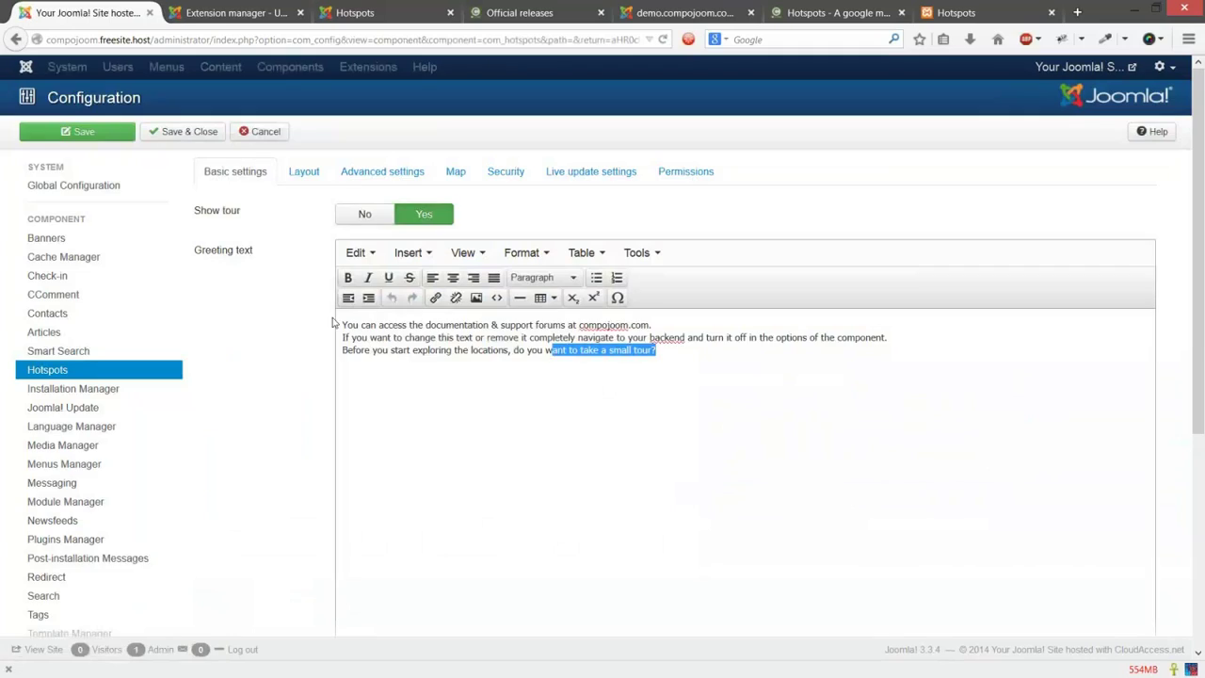
drag(336, 325, 598, 399)
drag(591, 350, 626, 351)
click(657, 353)
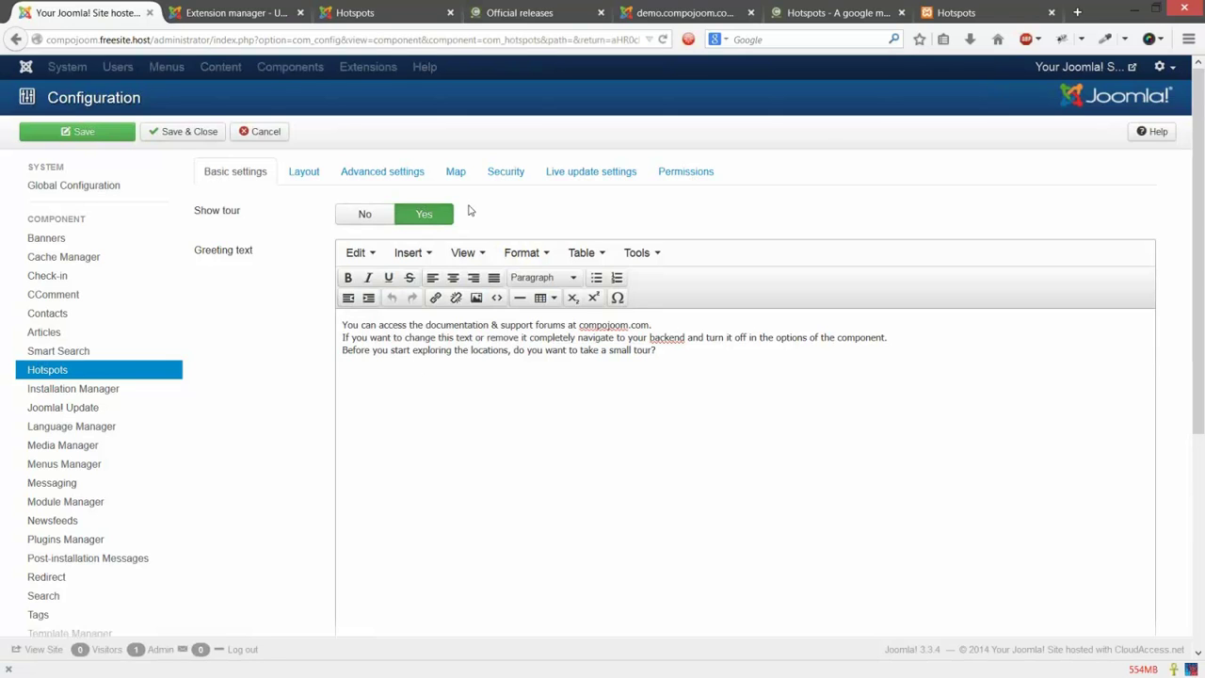
click(355, 12)
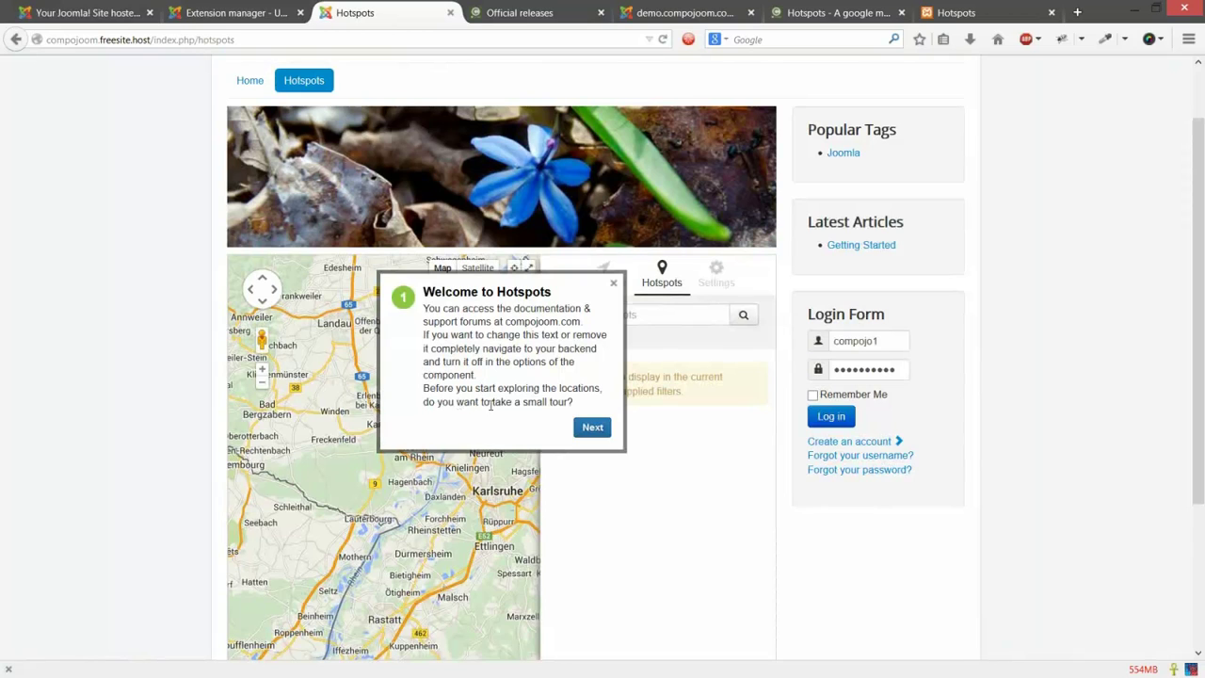
Step: Advance through the hotspots, filters, fullscreen, search and directions tour steps, finish, and show the Hotspots list
click(592, 428)
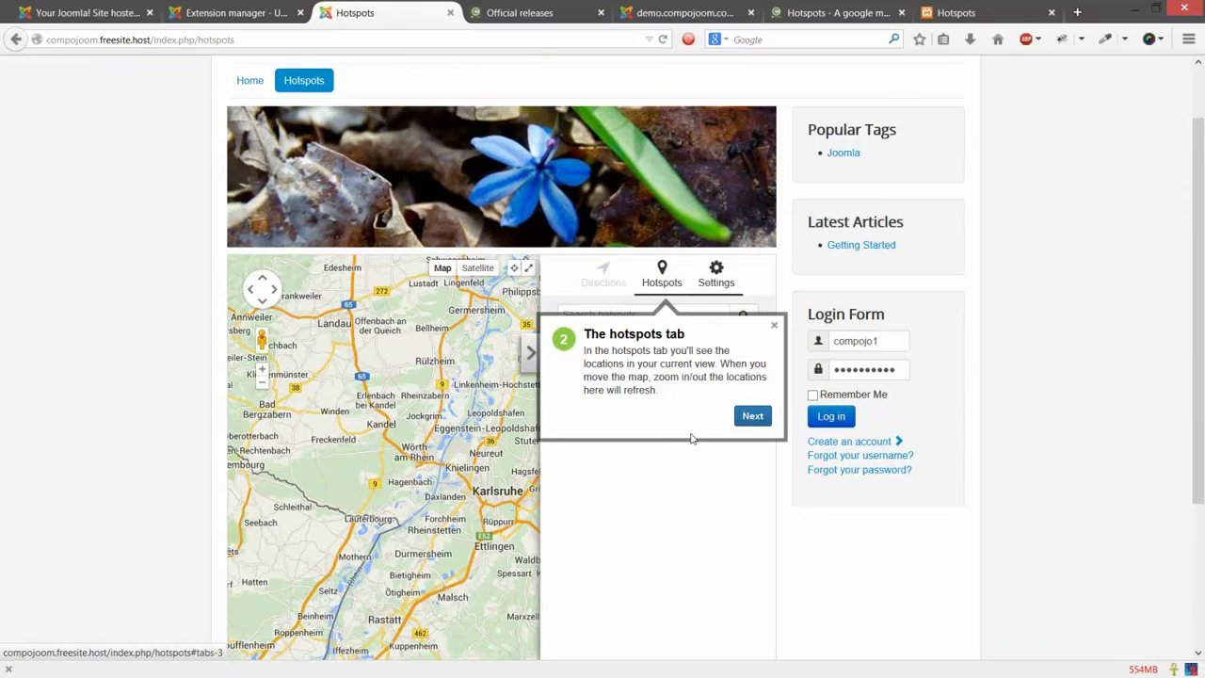
click(749, 423)
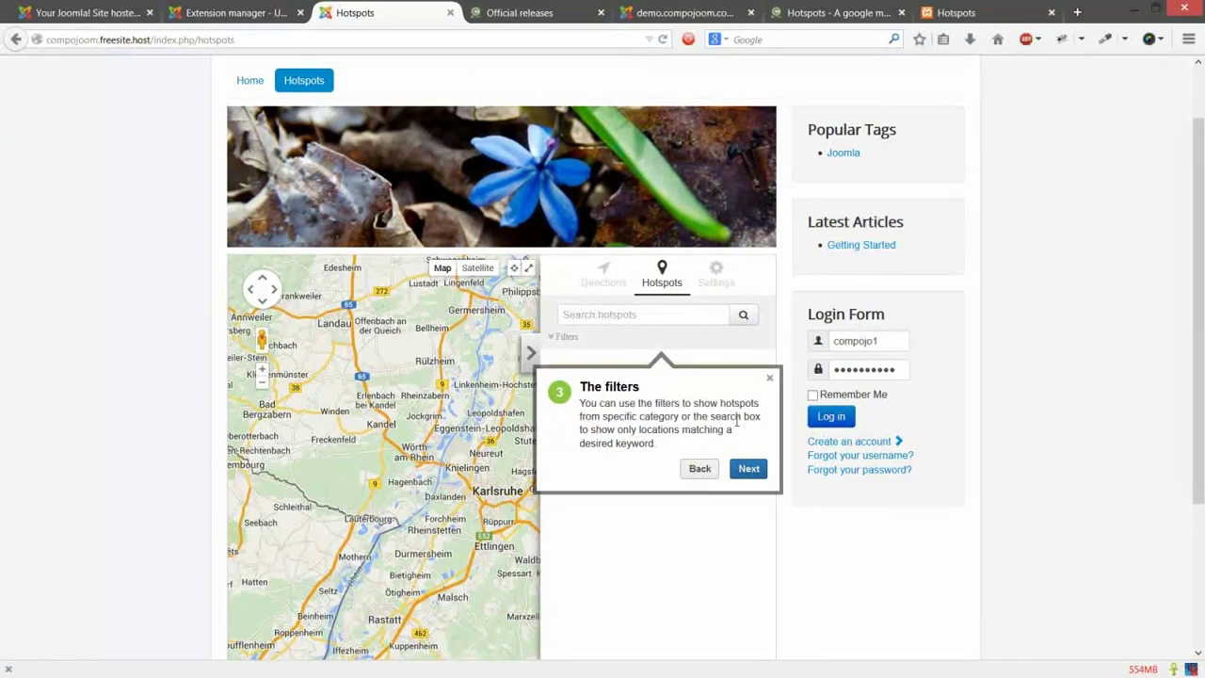
click(748, 469)
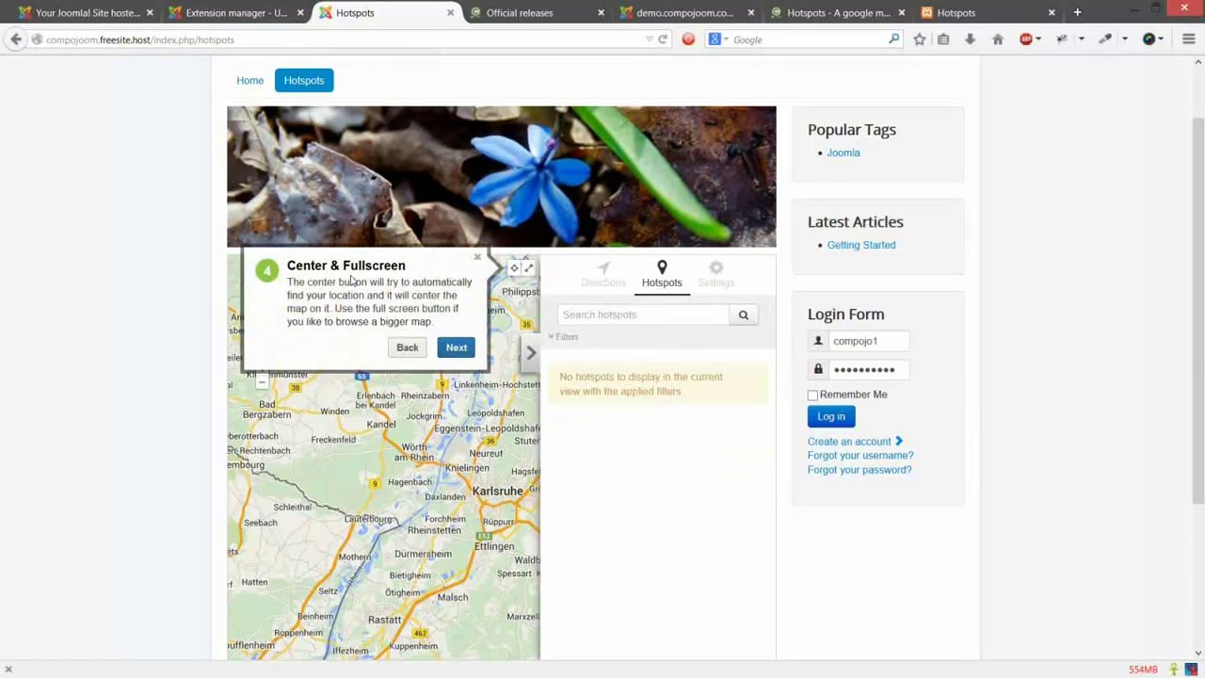
click(453, 354)
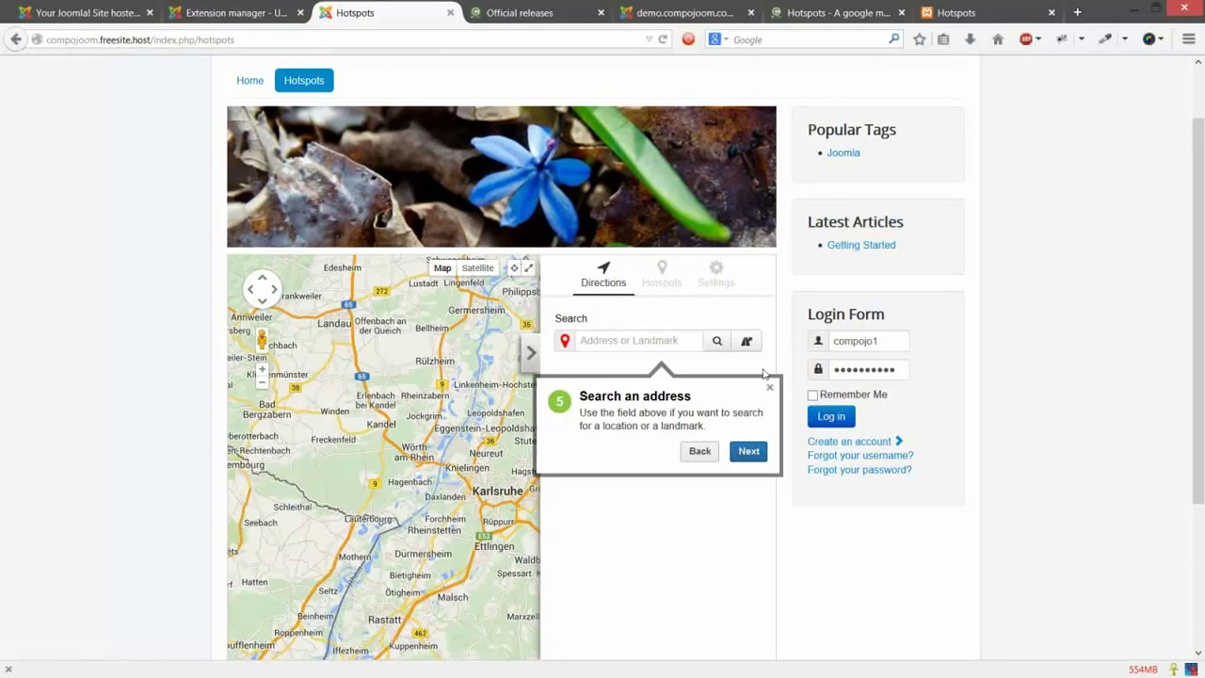
click(748, 451)
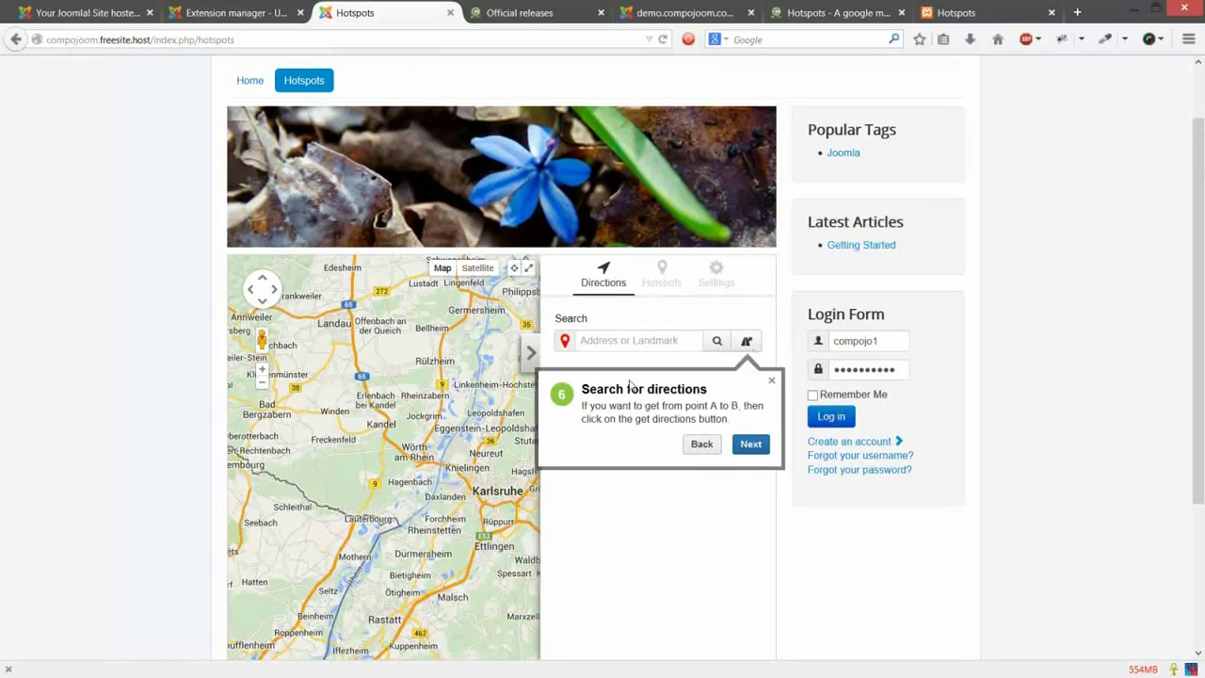
click(748, 344)
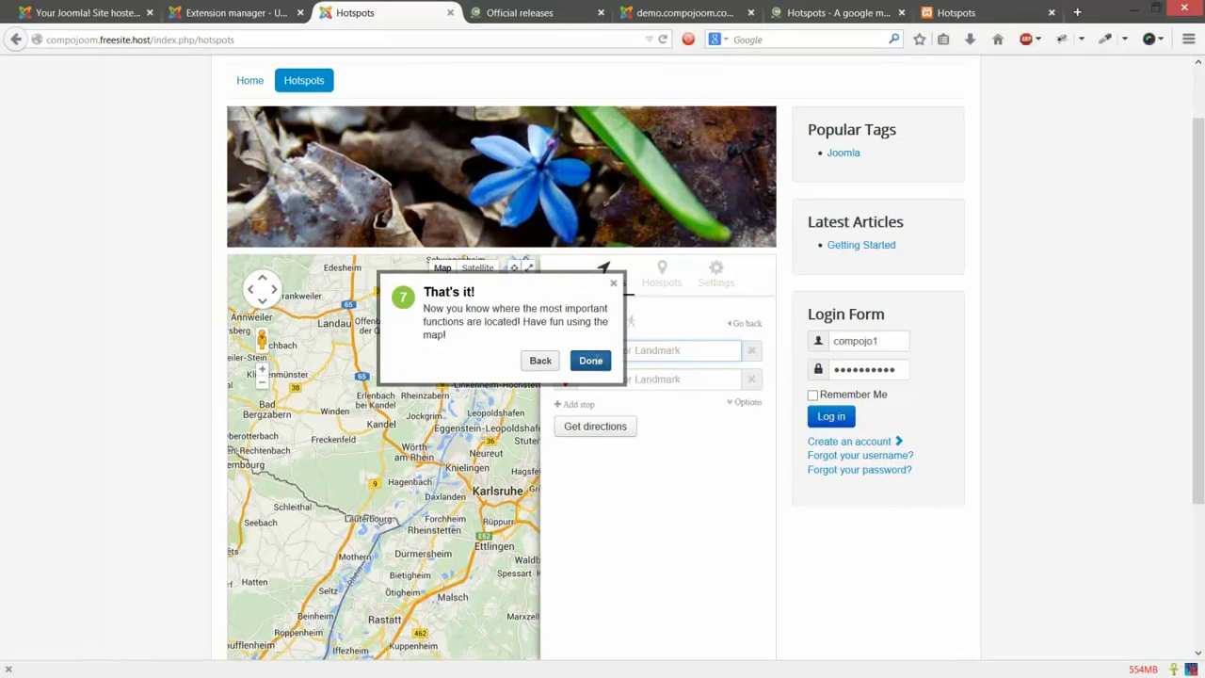
click(591, 360)
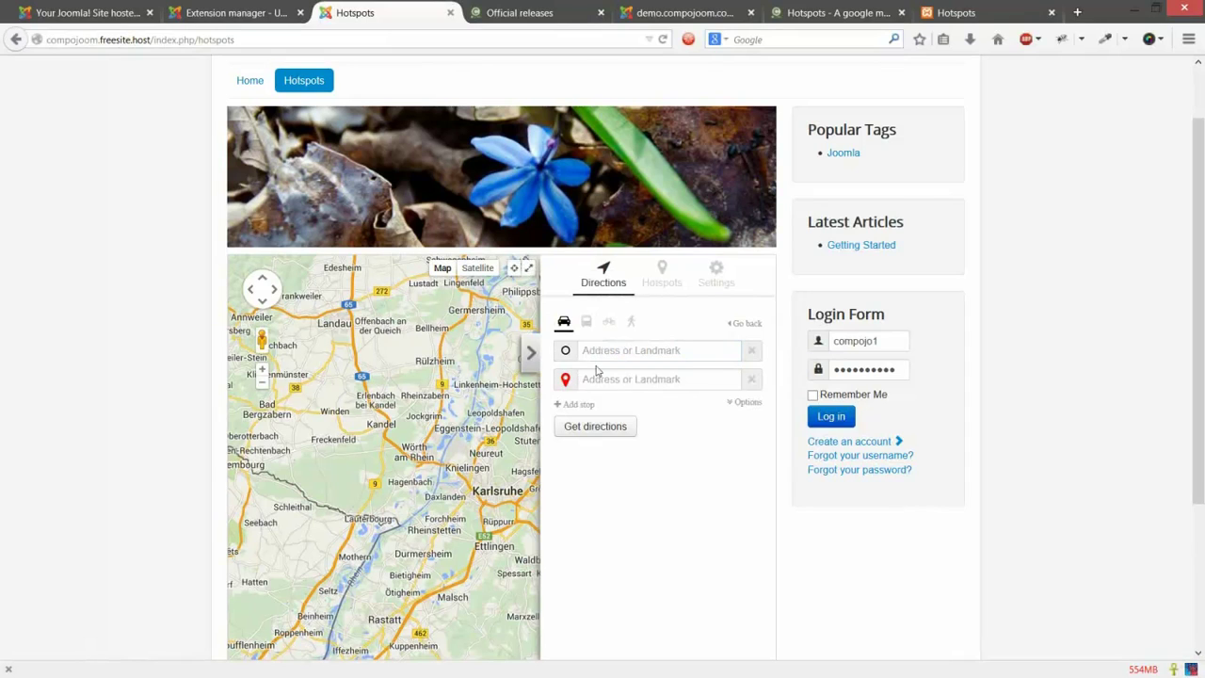
click(668, 284)
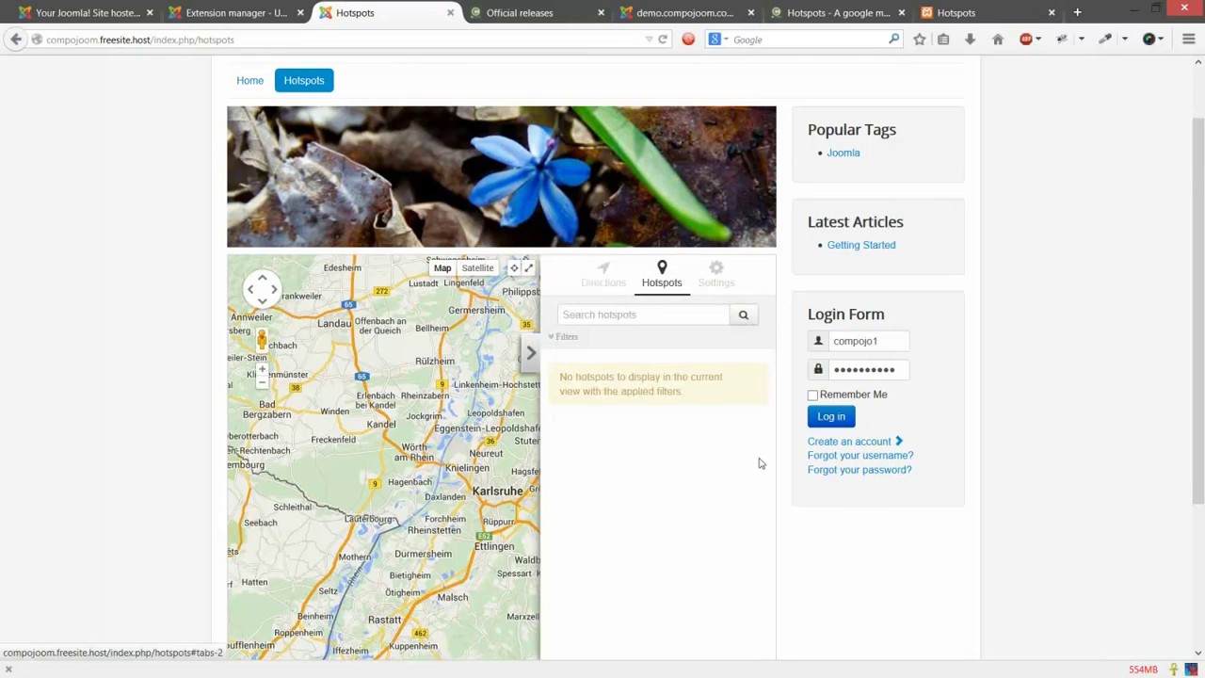
Step: Zoom the frontend map out one level and pan it north to Frankfurt
drag(593, 378, 731, 411)
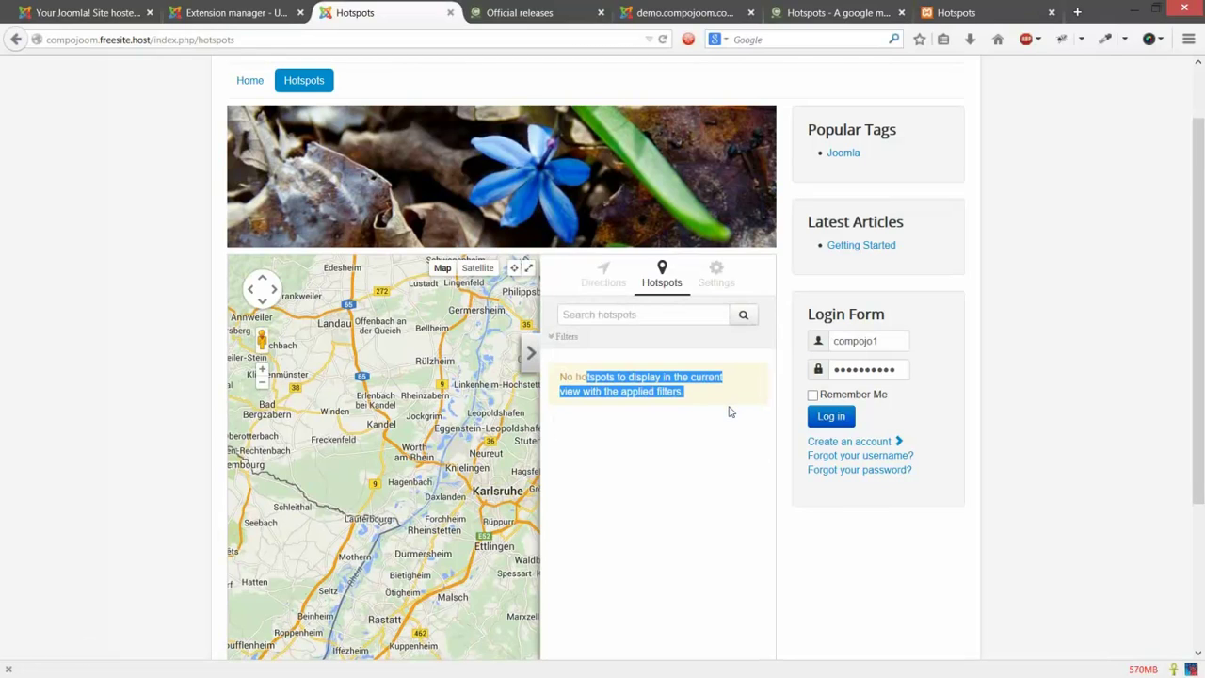
click(729, 411)
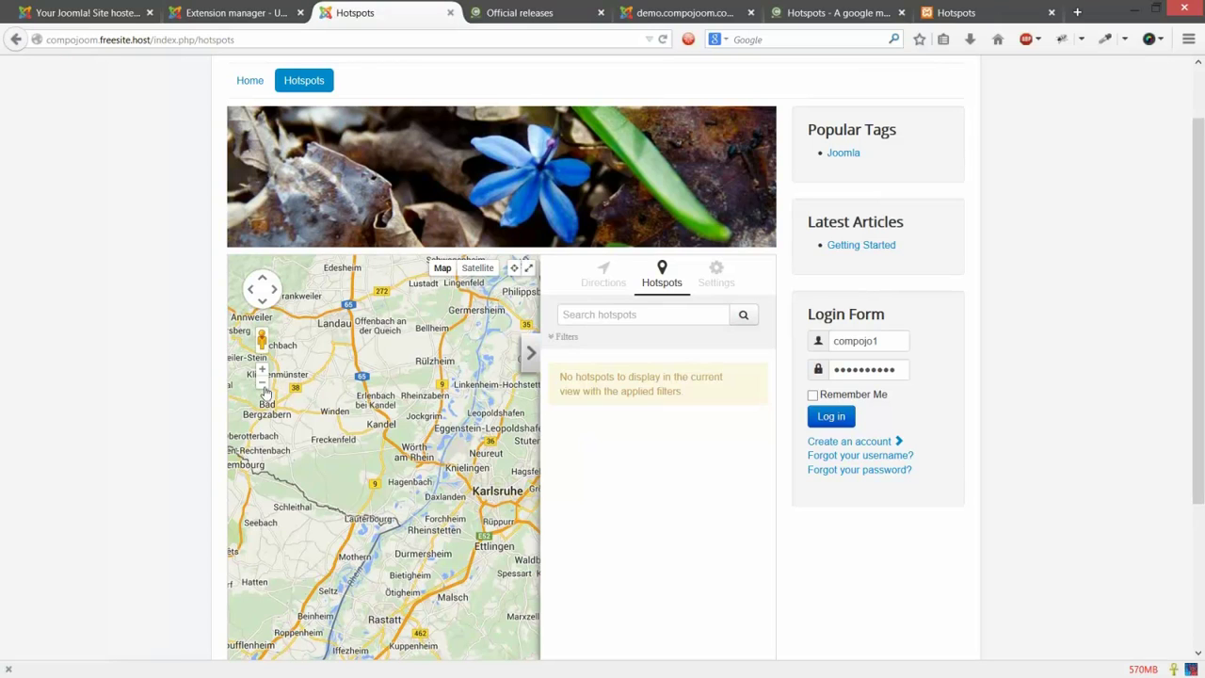
click(264, 388)
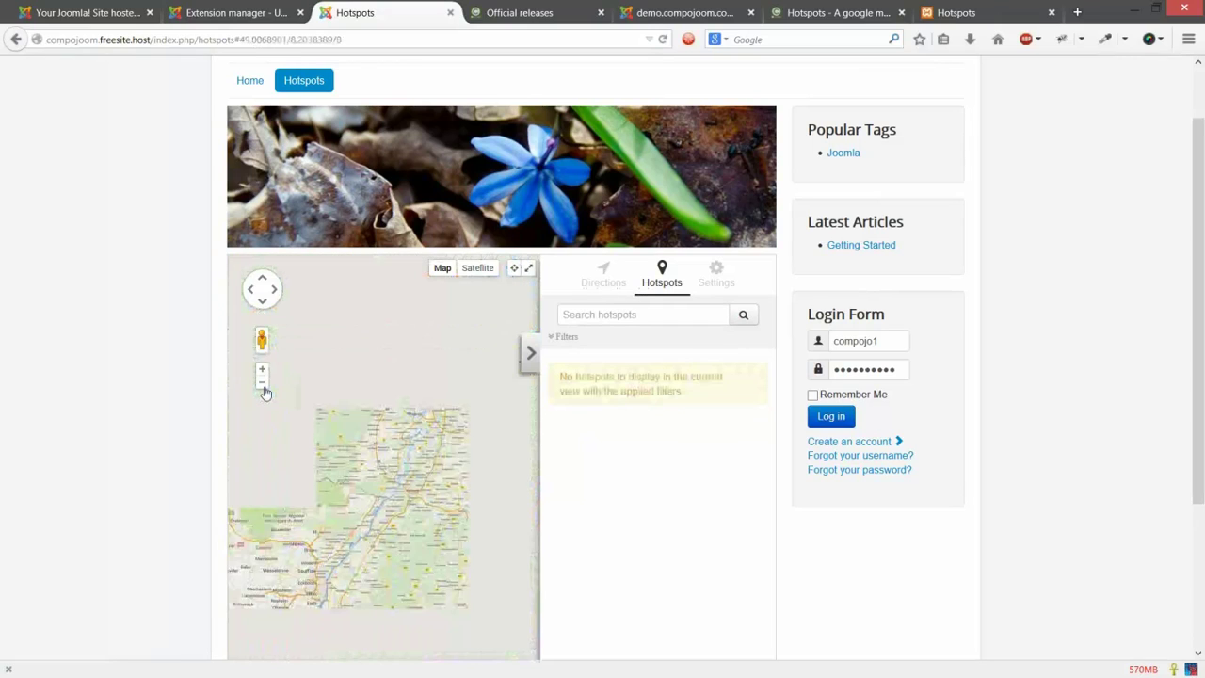
drag(374, 373, 391, 525)
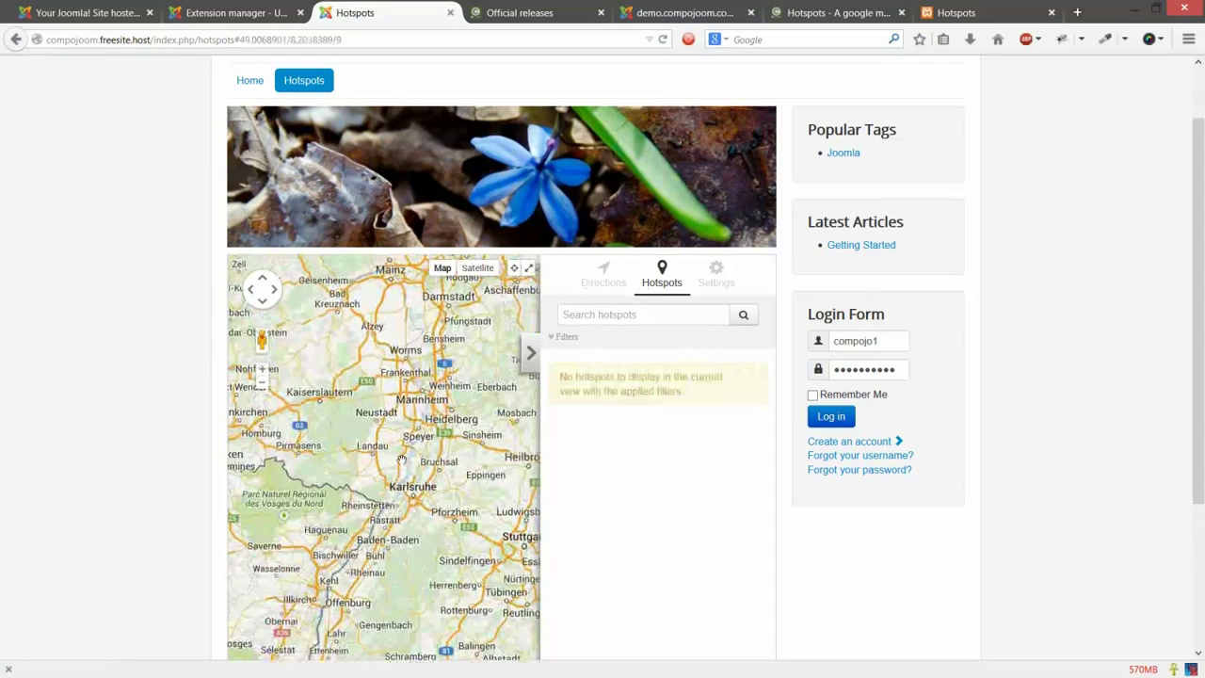
drag(499, 455, 455, 438)
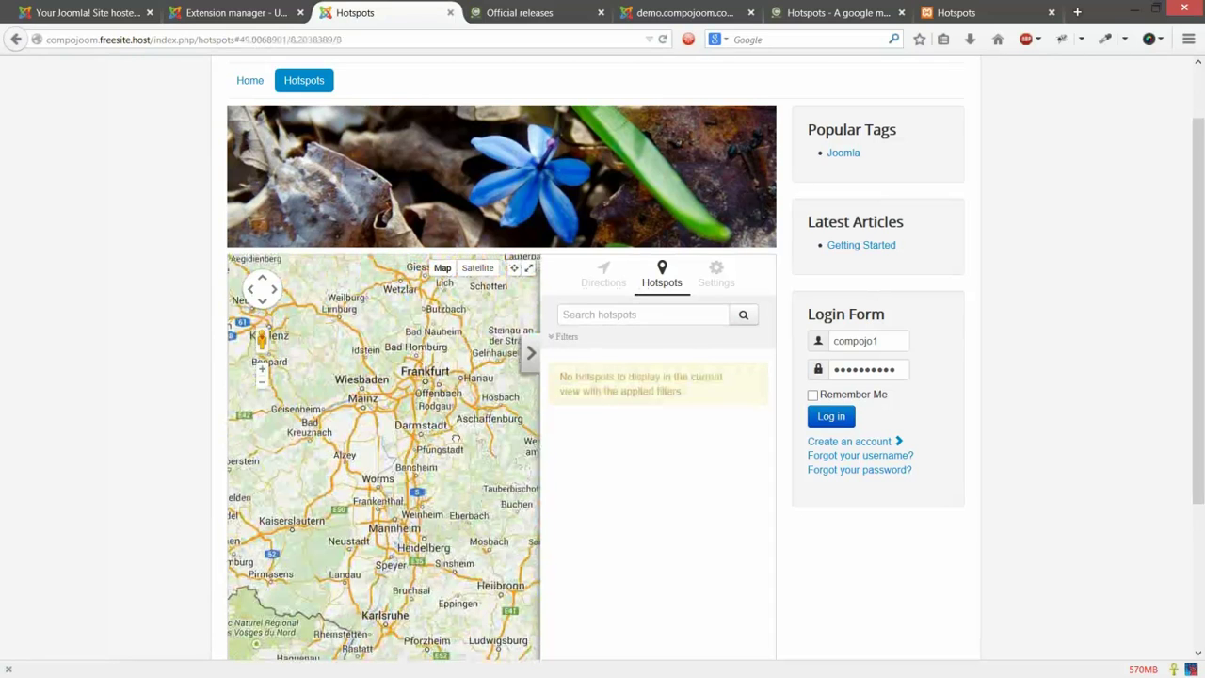
Step: Enable all hotspot categories in Filters and expand 'Our first location' details
click(566, 336)
click(658, 420)
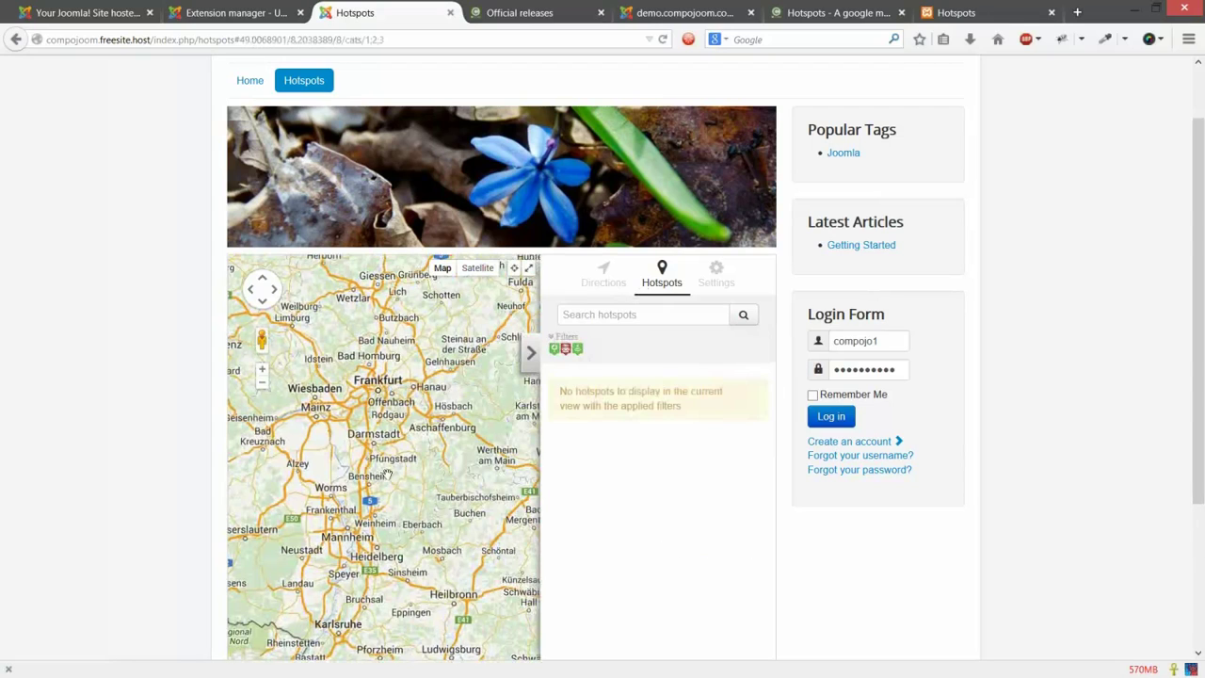
scroll(387, 473, down, 1)
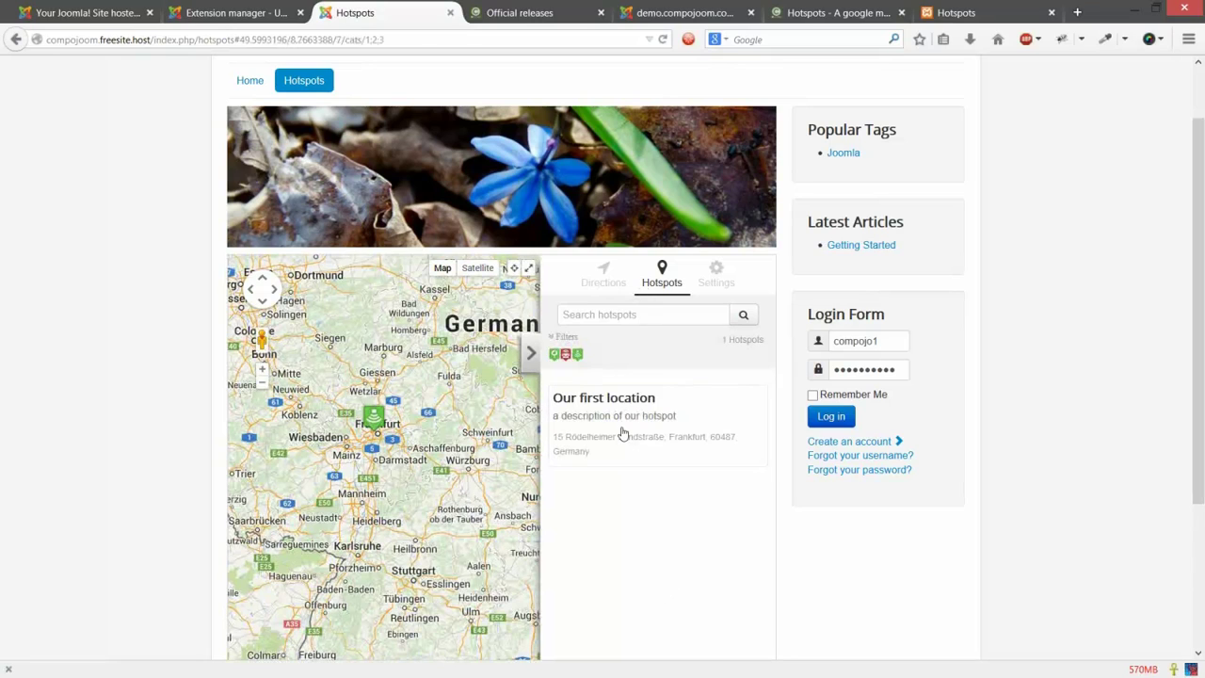
click(621, 433)
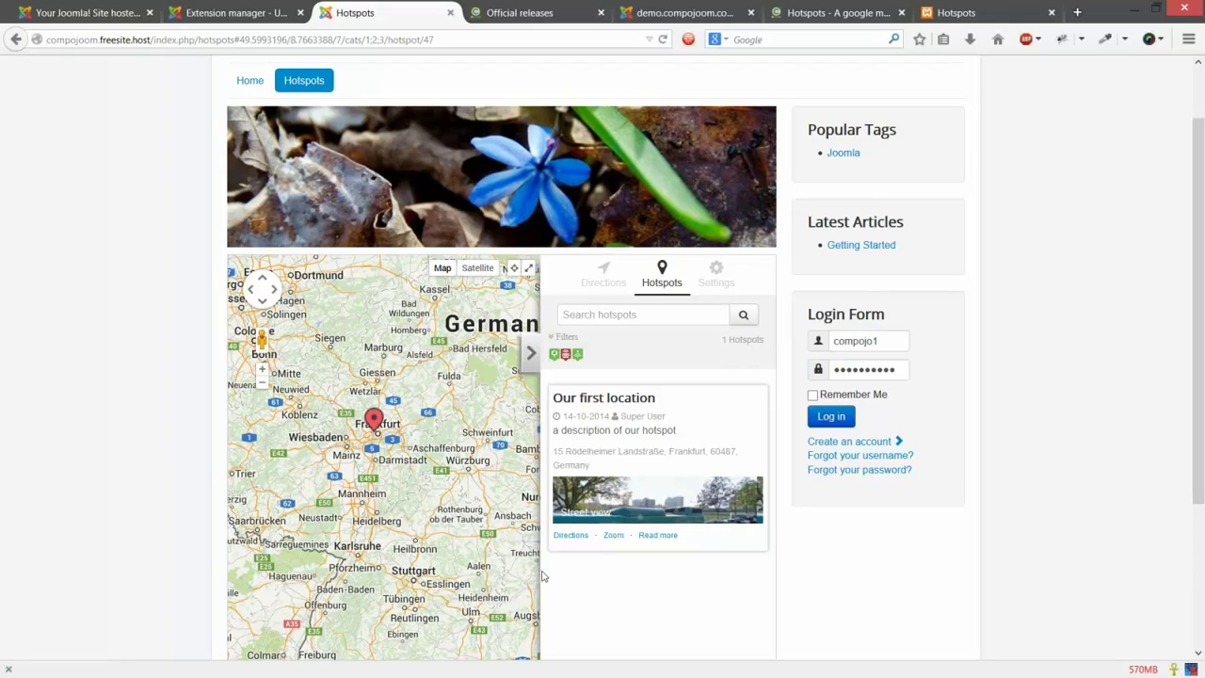
Step: Calculate directions from Heidelberg to 'Our first location'
click(569, 535)
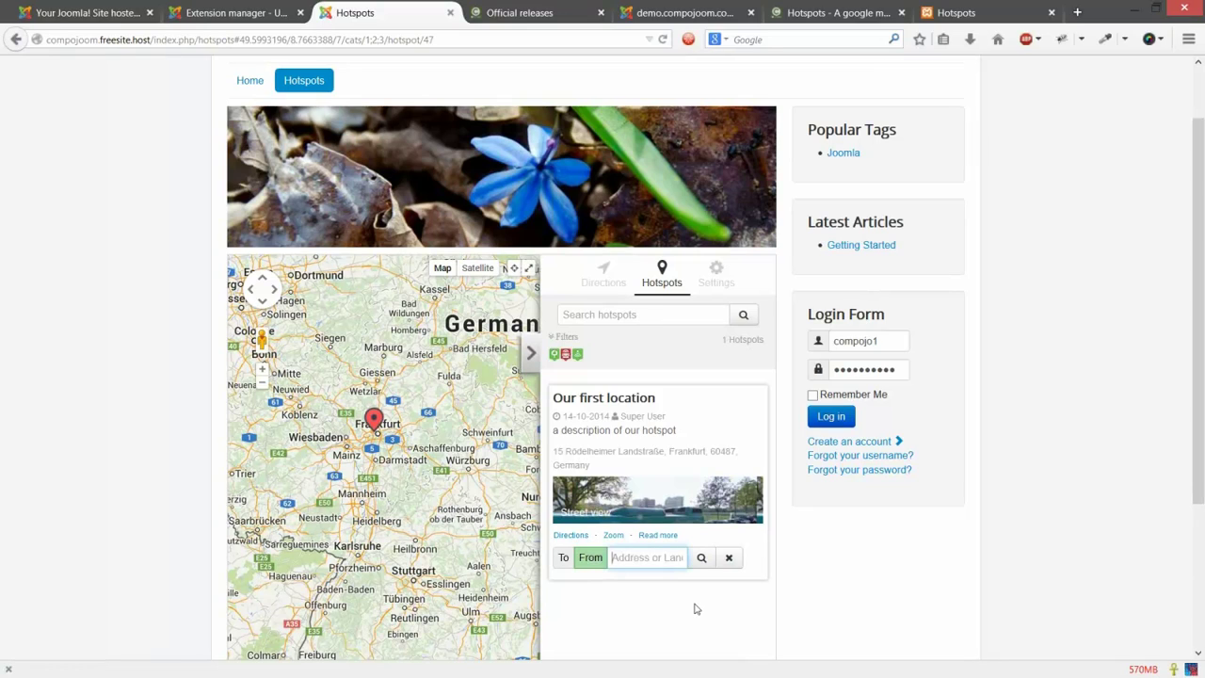
text(Heidelberg)
click(698, 558)
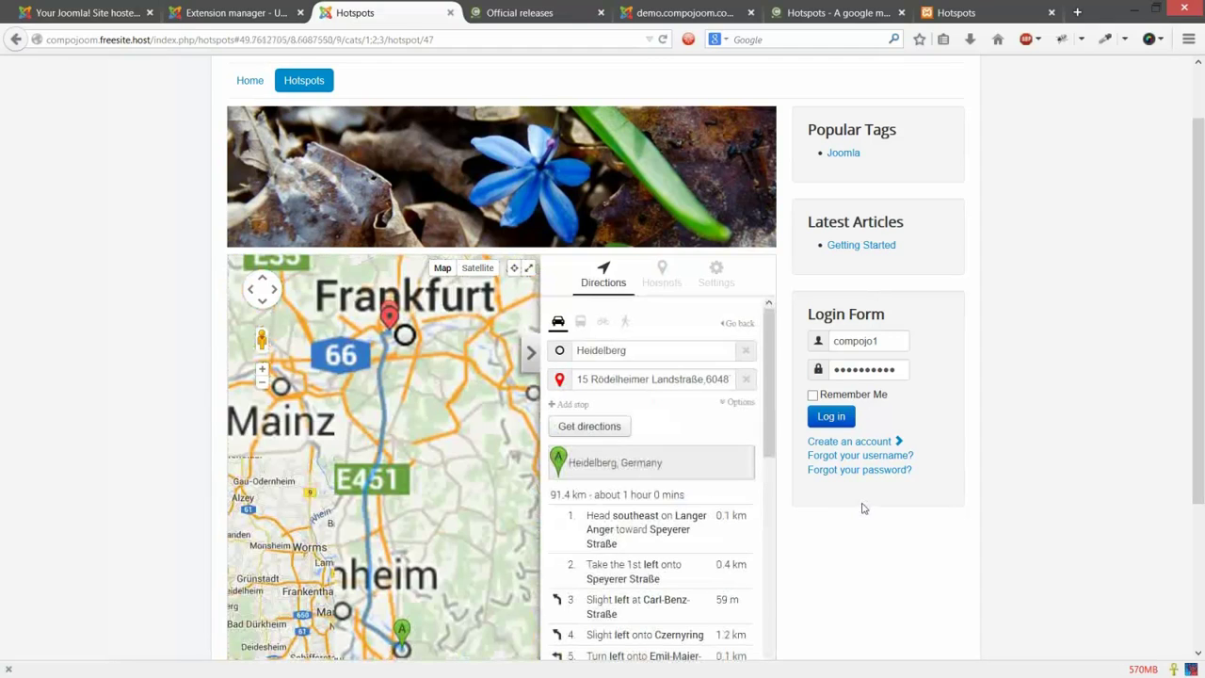
scroll(810, 455, down, 1)
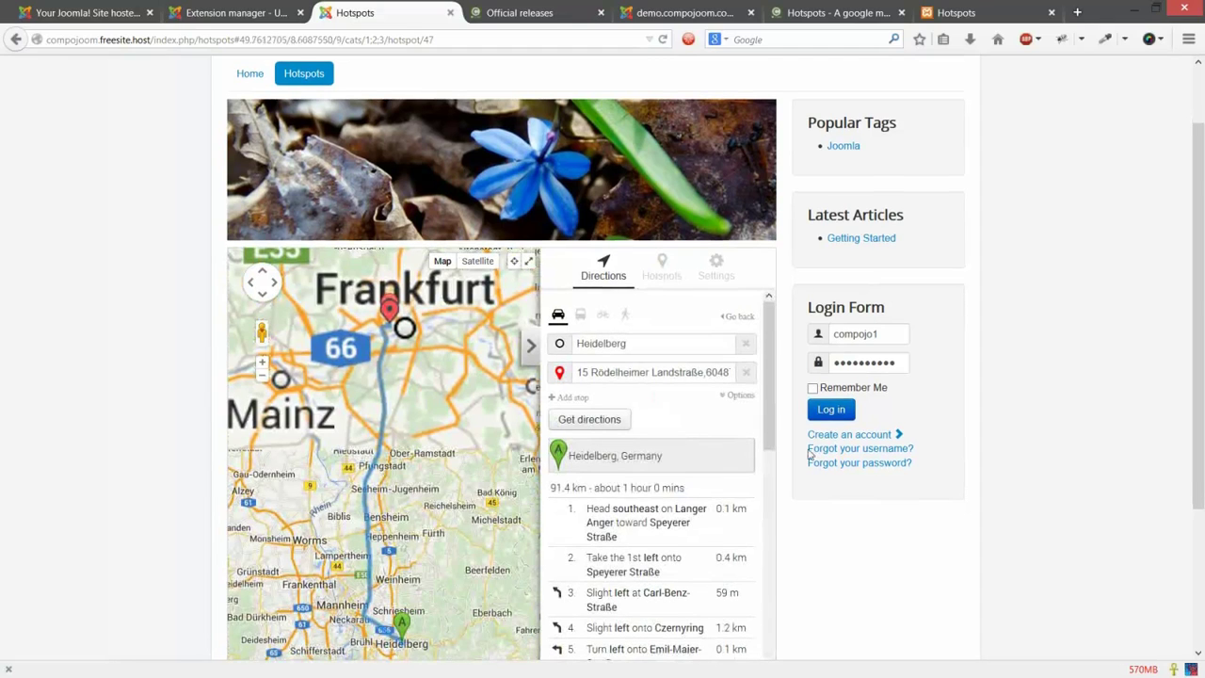
scroll(810, 454, down, 1)
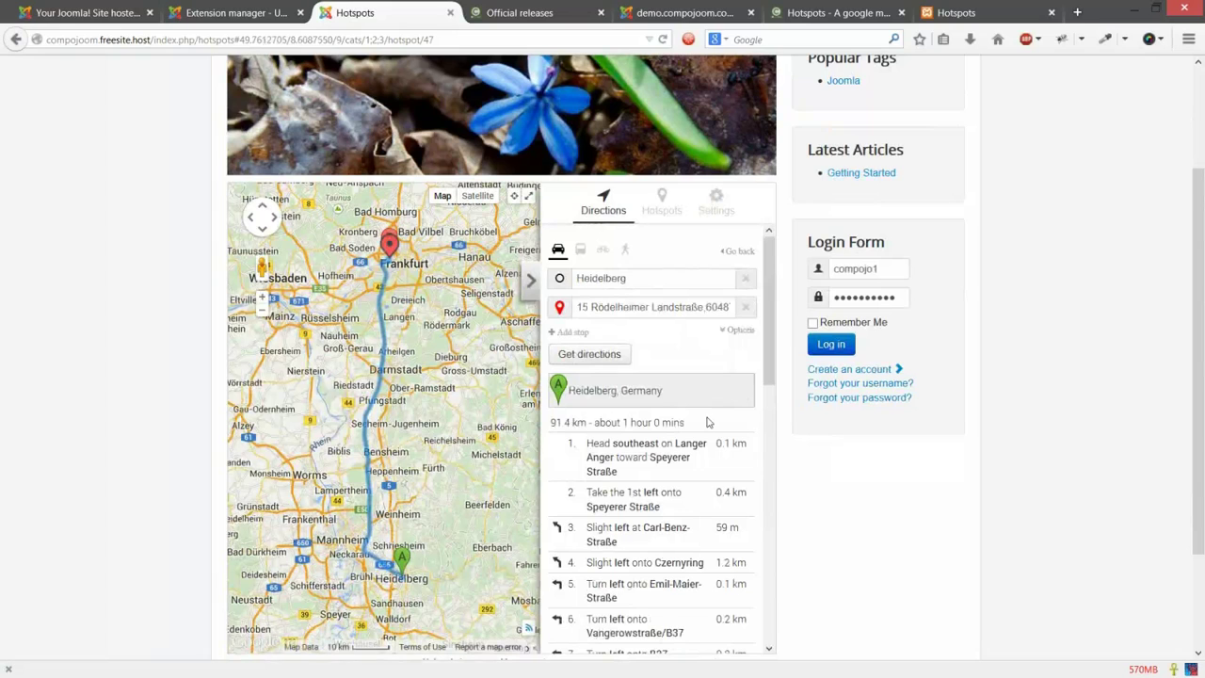
scroll(707, 422, up, 1)
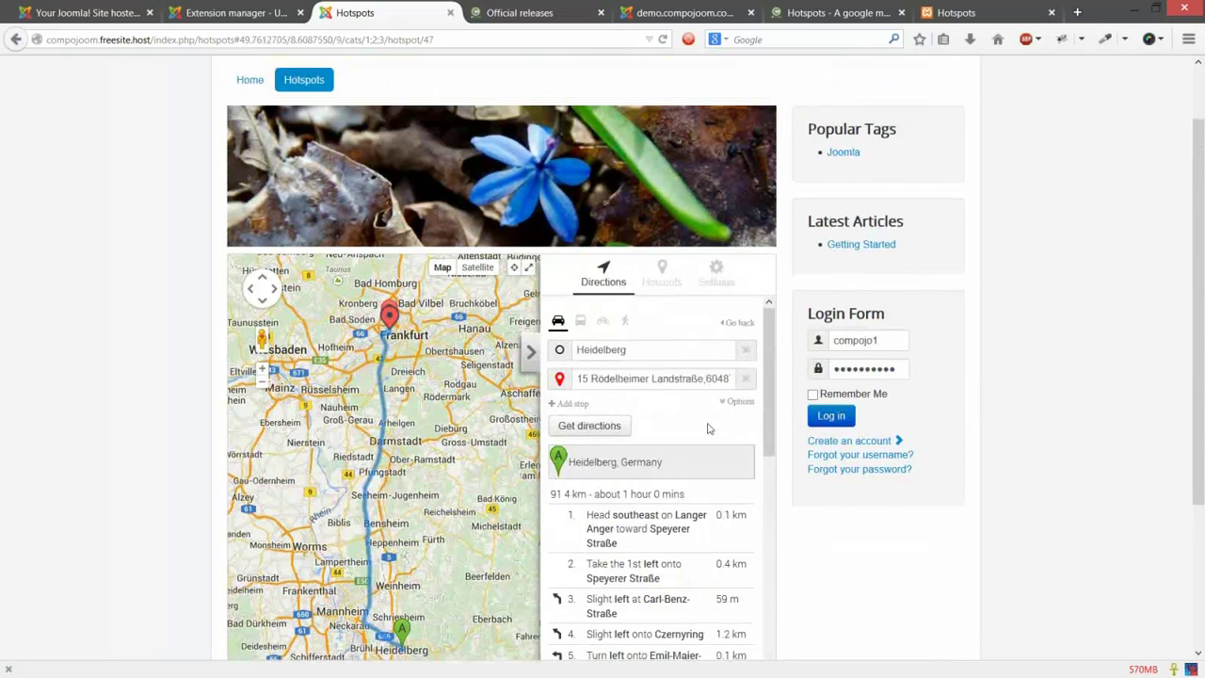
Step: Set the route's travel mode to public transit and add a third stop field
click(580, 321)
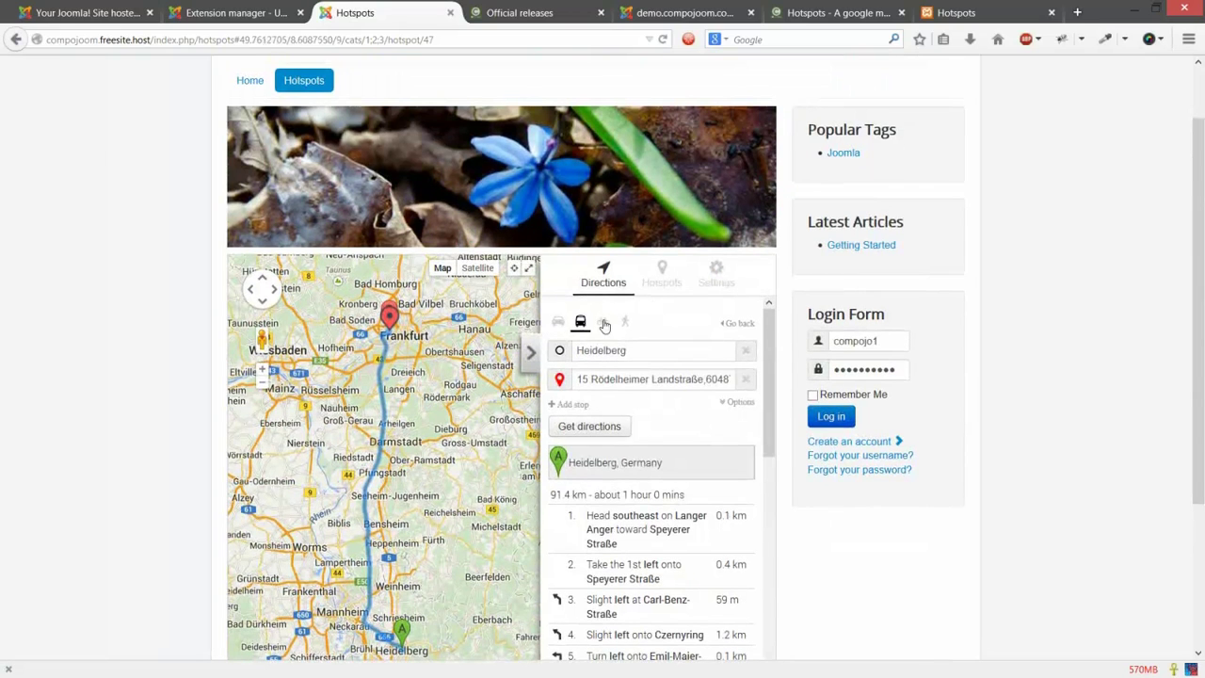
click(625, 324)
click(581, 322)
click(573, 404)
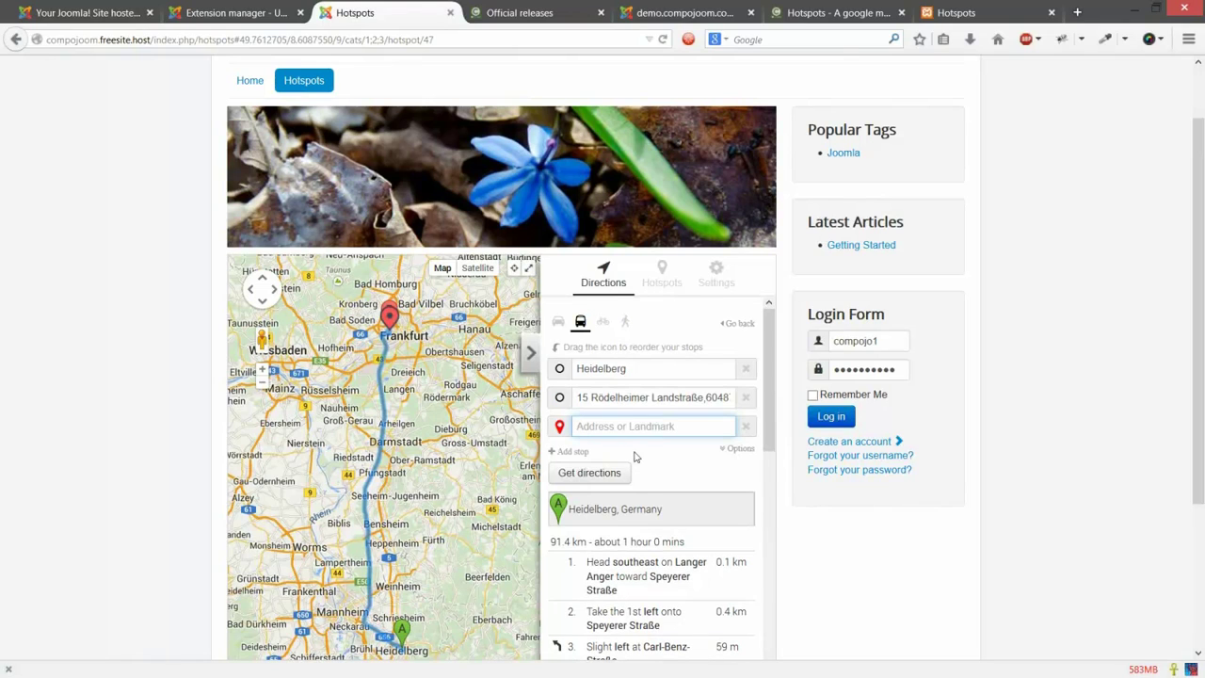
Step: Enter darmstadt as a stop, move it between Heidelberg and the destination, and show route options
text(darmstadt)
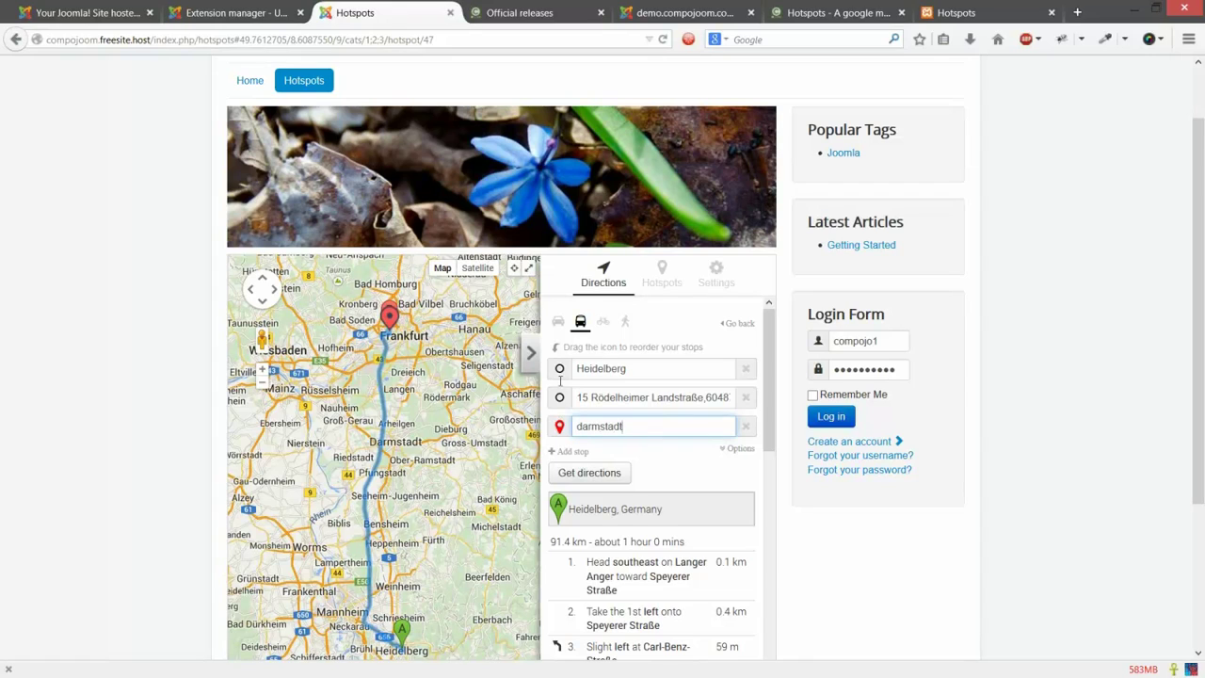
mouse_move(559, 425)
mouse_down()
mouse_move(560, 380)
mouse_move(572, 407)
mouse_move(720, 425)
mouse_up()
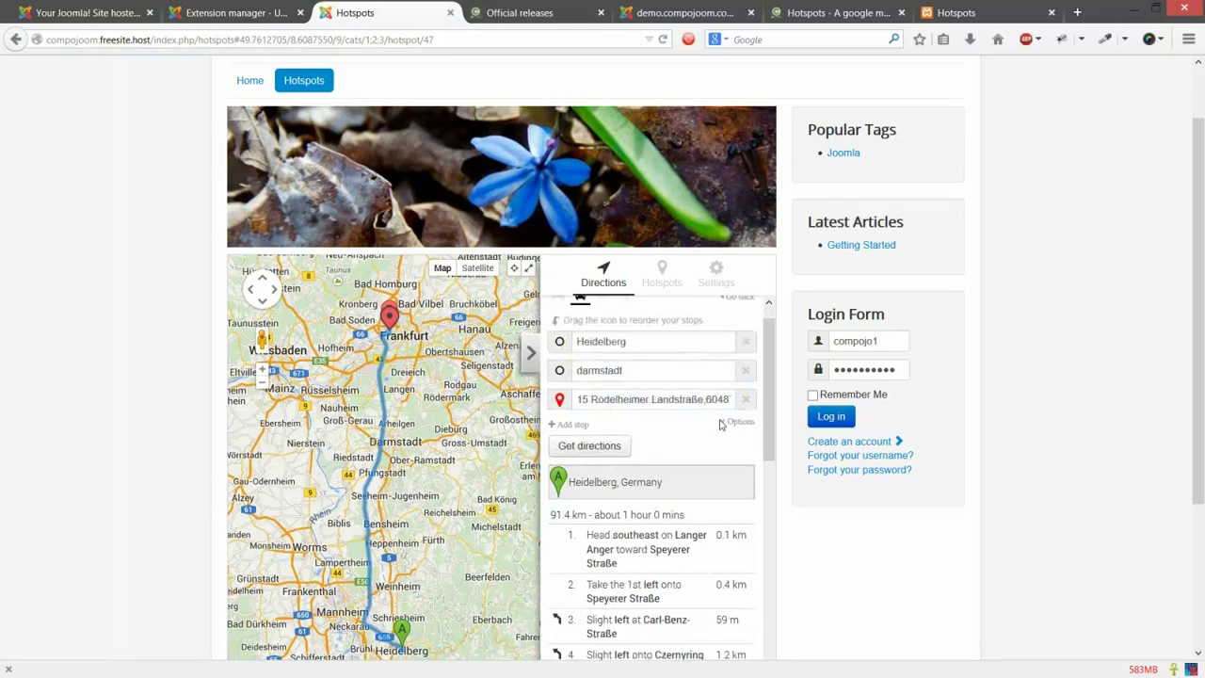
scroll(607, 474, down, 1)
scroll(607, 474, up, 2)
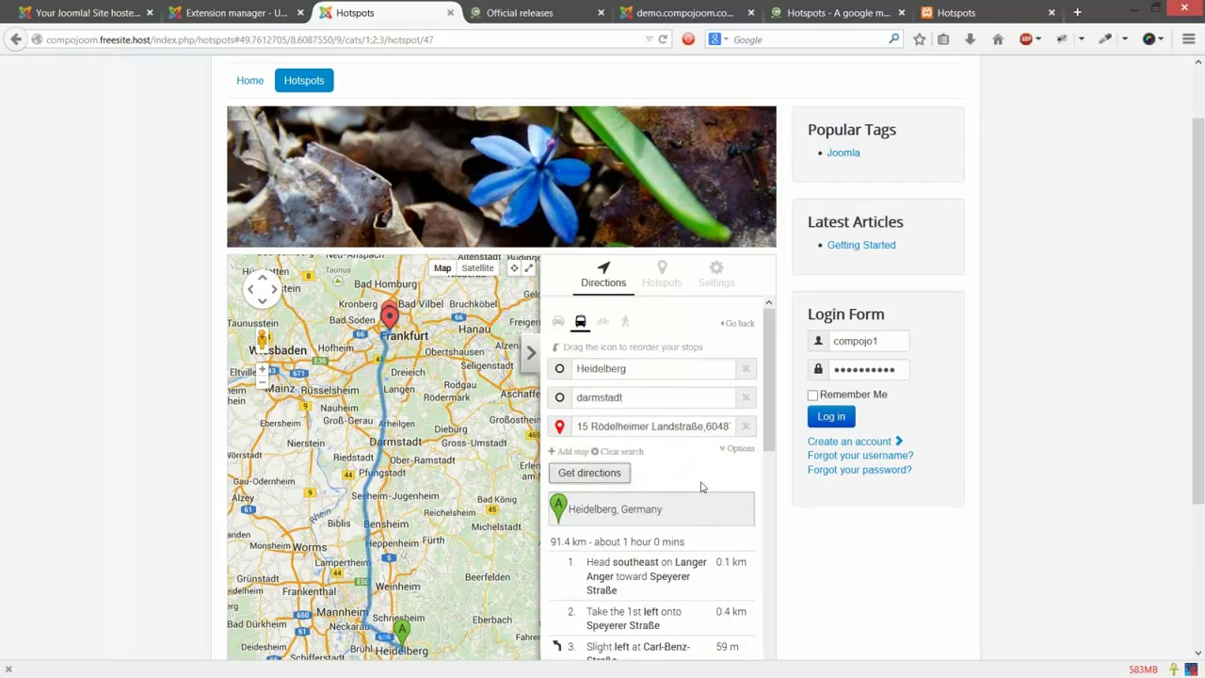
click(740, 449)
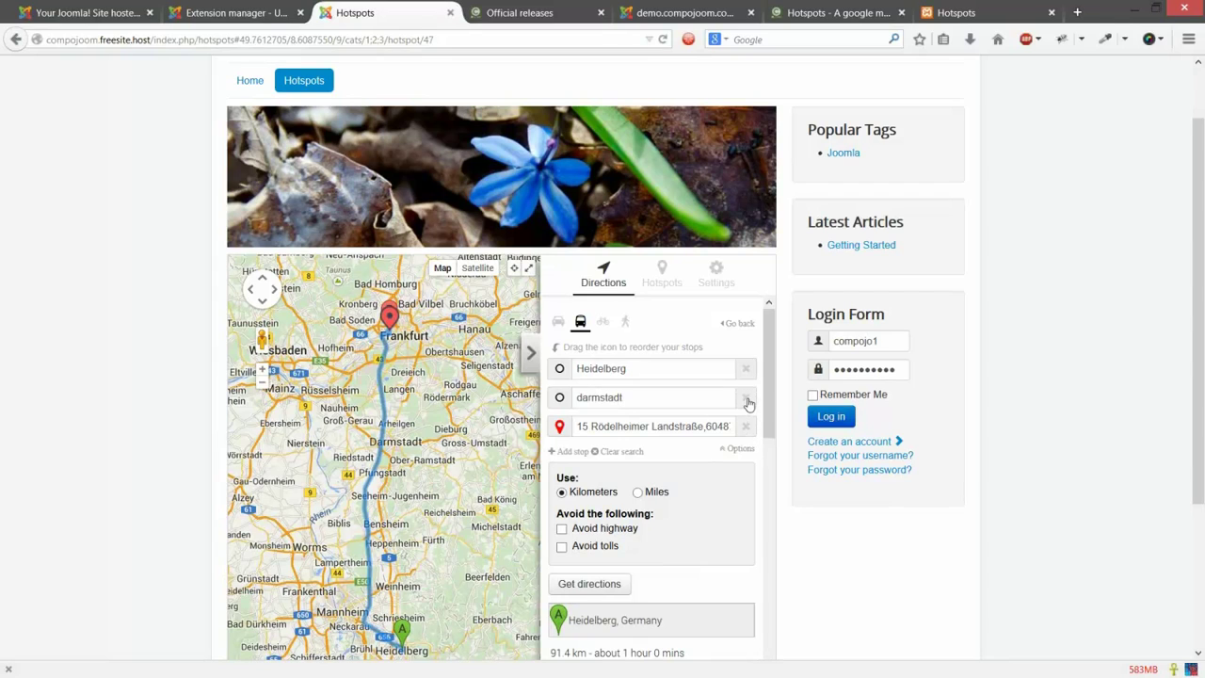
Step: Remove the darmstadt stop, recalculate the route by car, and return to the location search
click(746, 398)
click(609, 541)
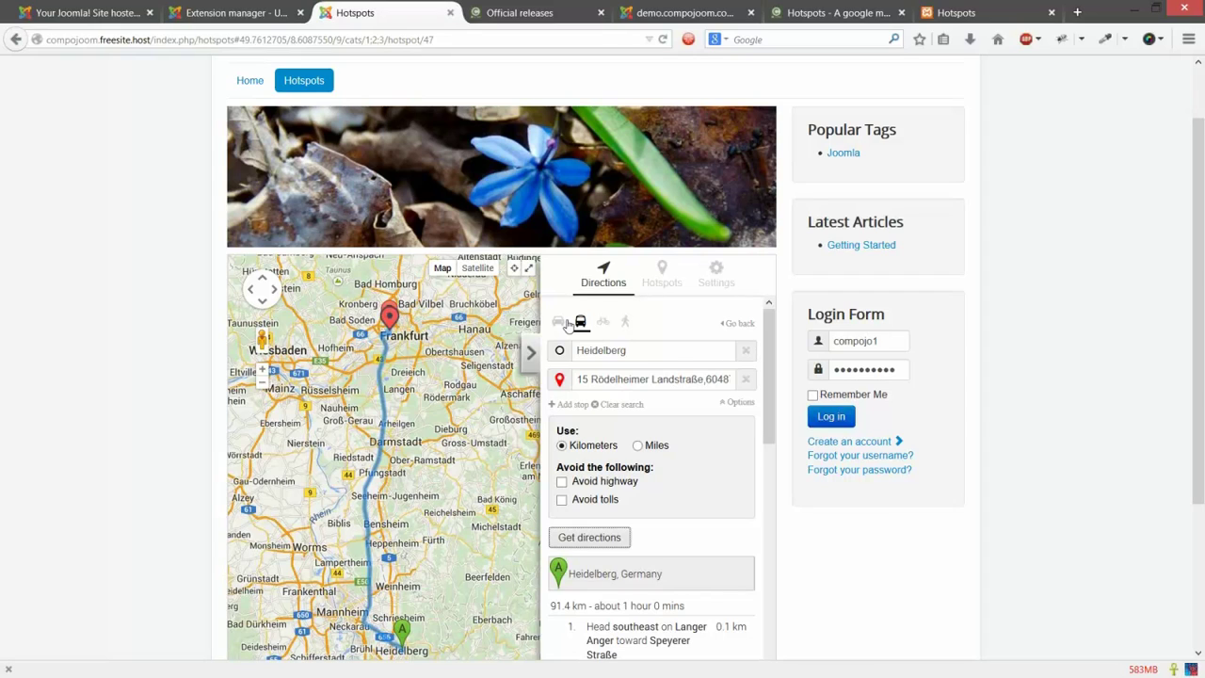
click(562, 324)
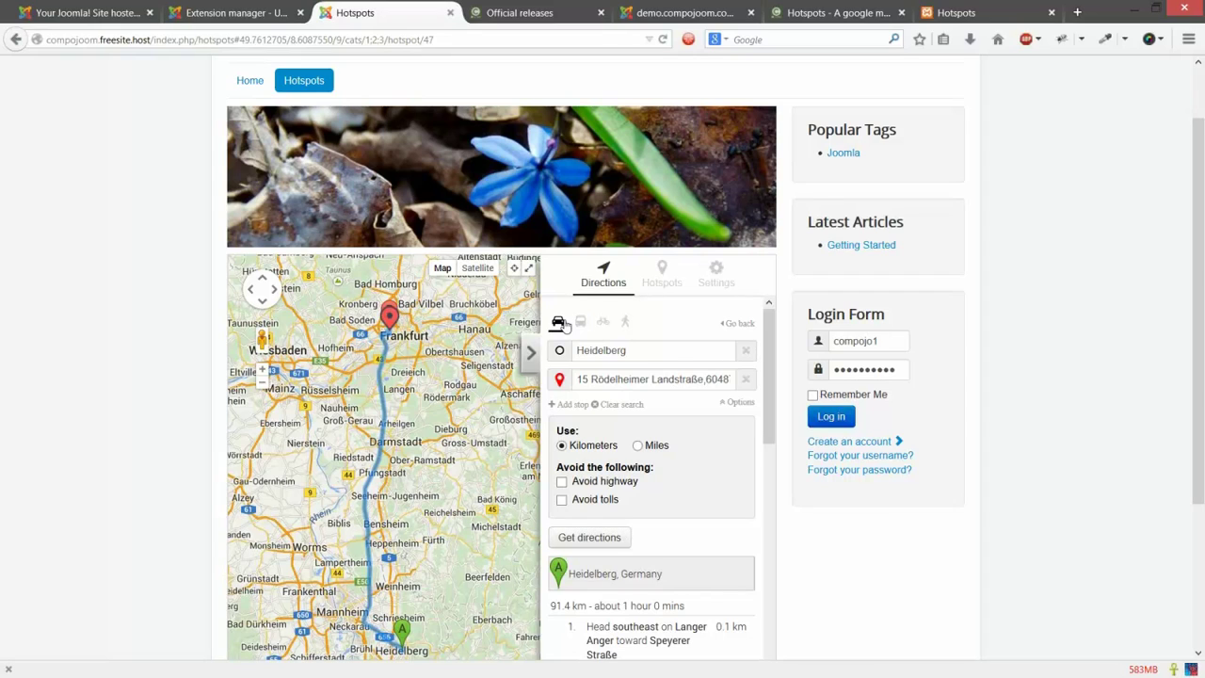
click(741, 325)
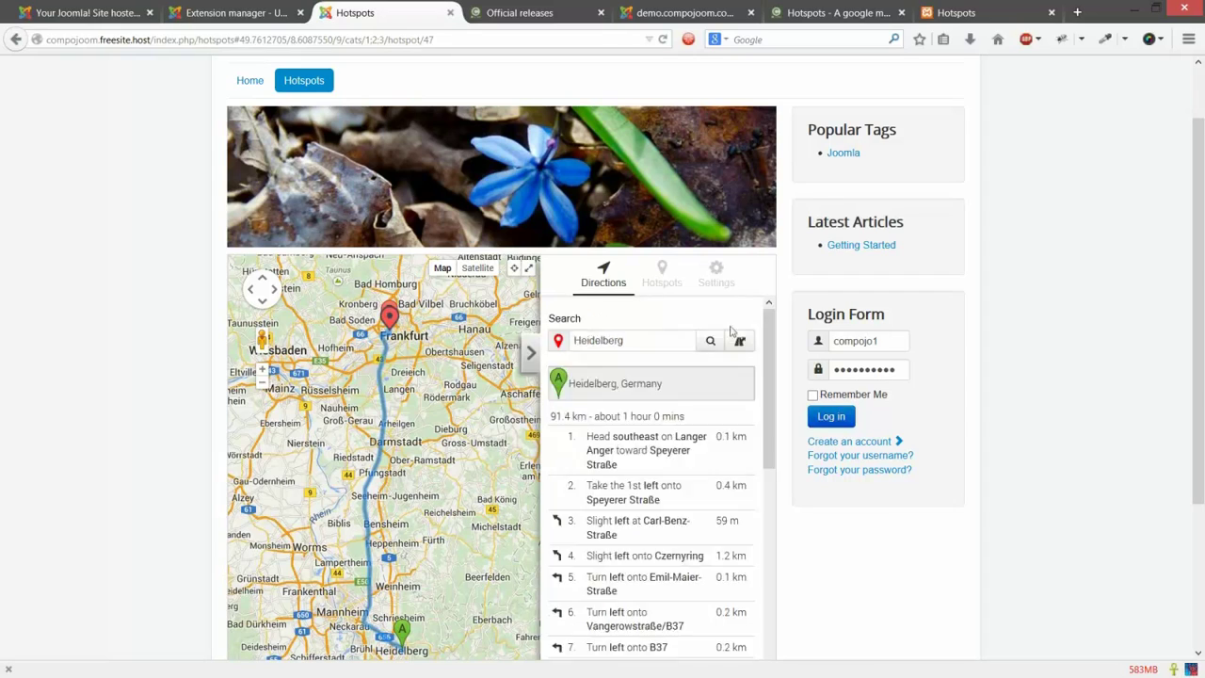
Step: Replace Heidelberg with a karlsruhe search and bring up the map layer settings
double_click(645, 341)
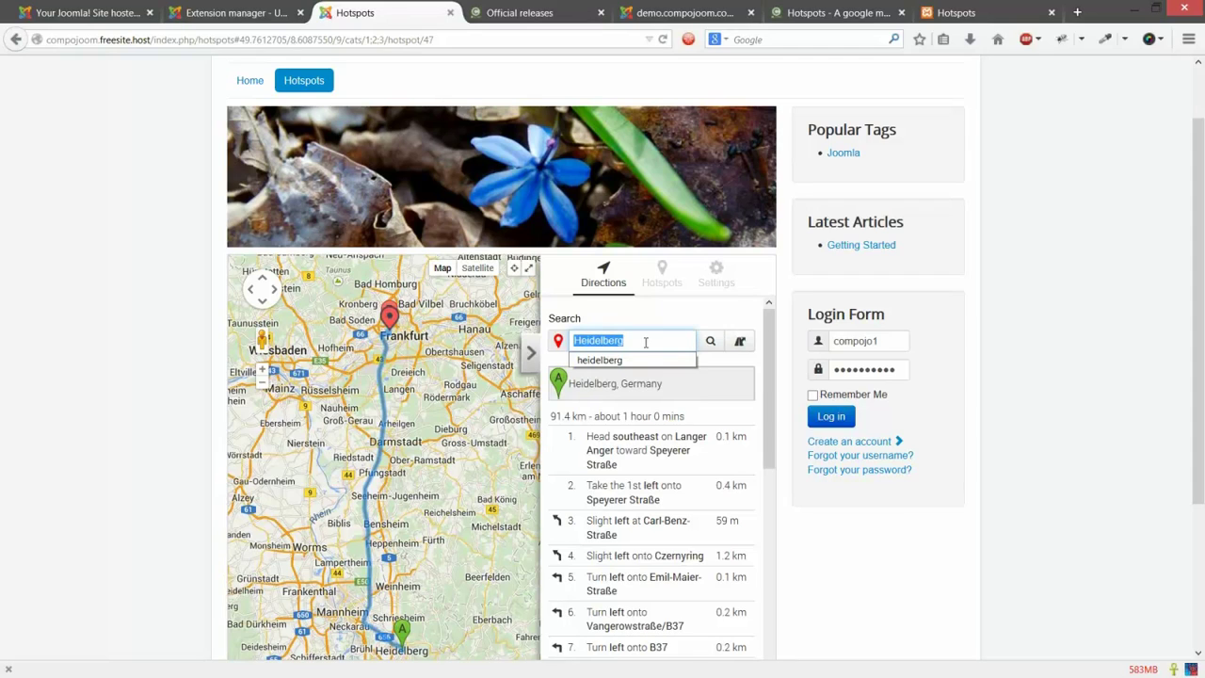
text(karl)
key(Down)
key(Return)
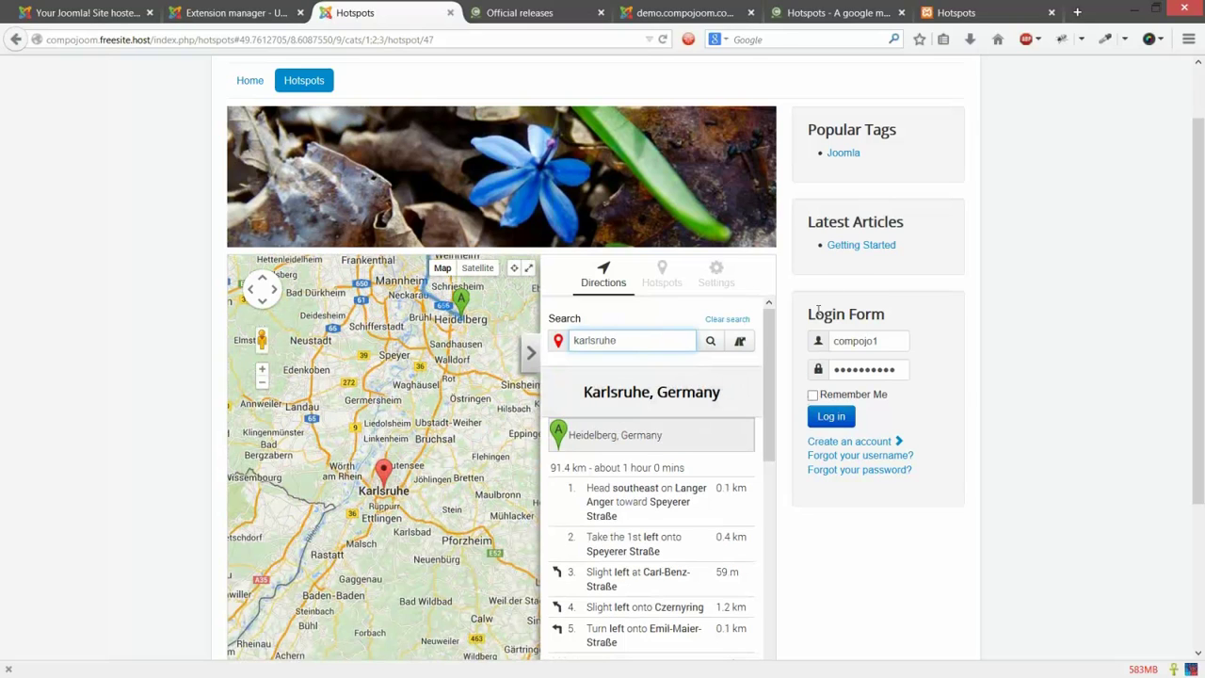
click(714, 282)
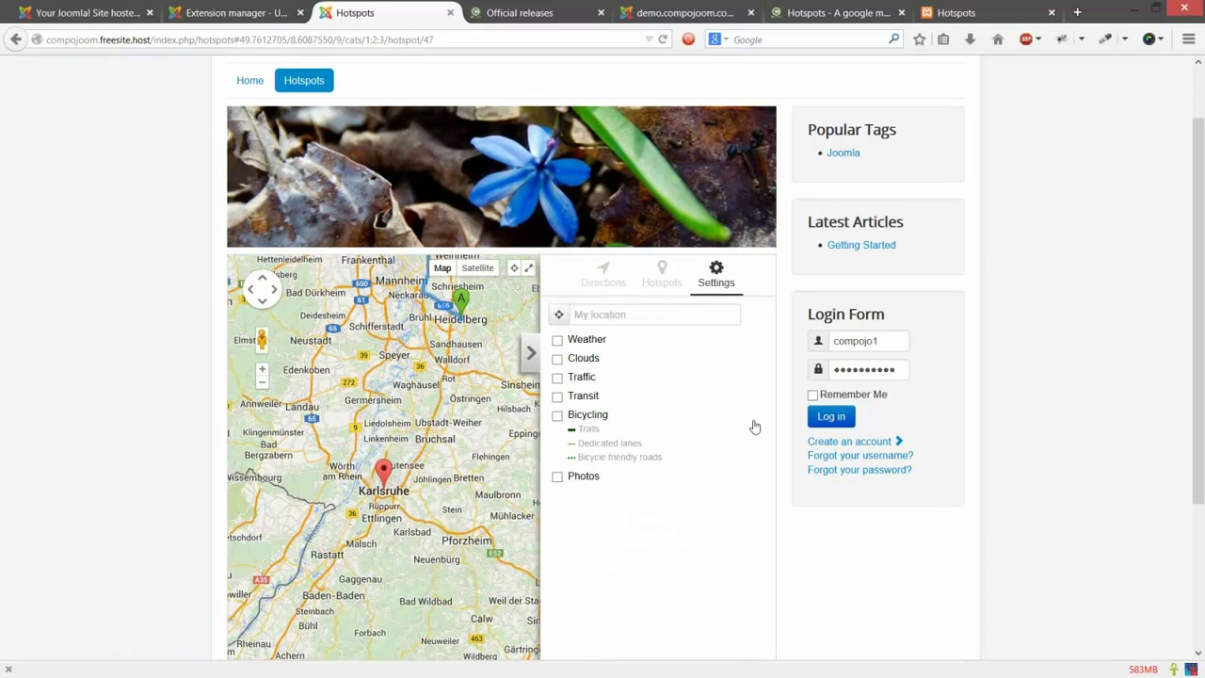
click(631, 344)
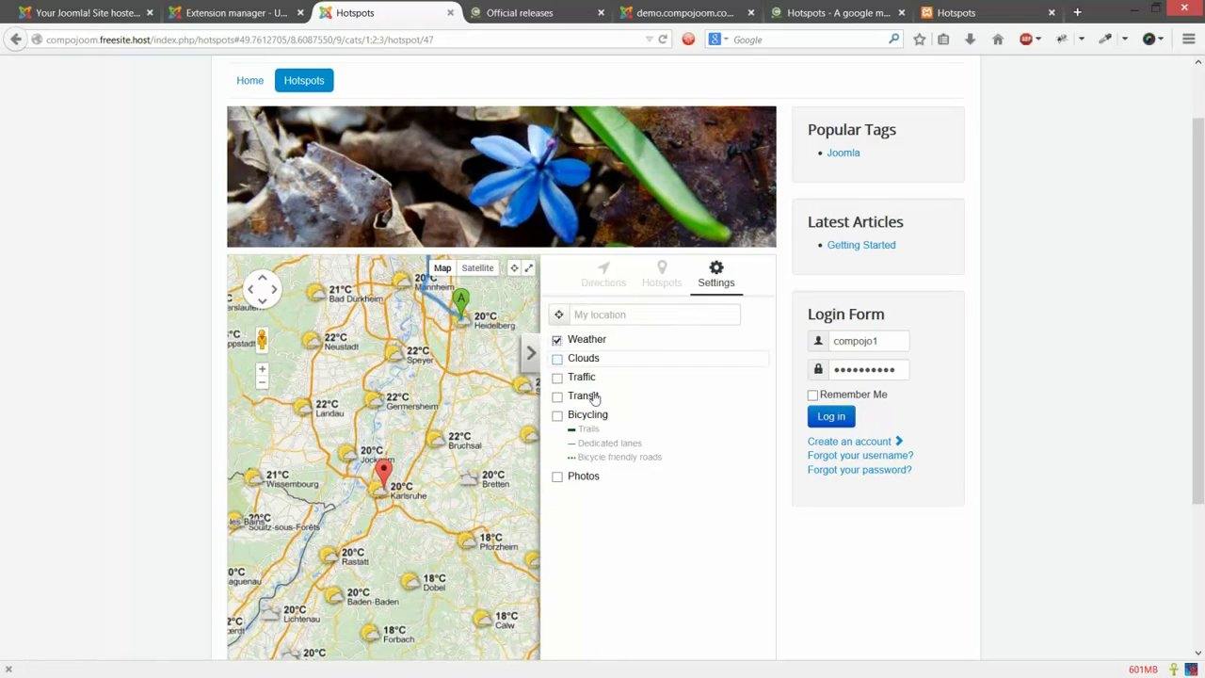
click(585, 358)
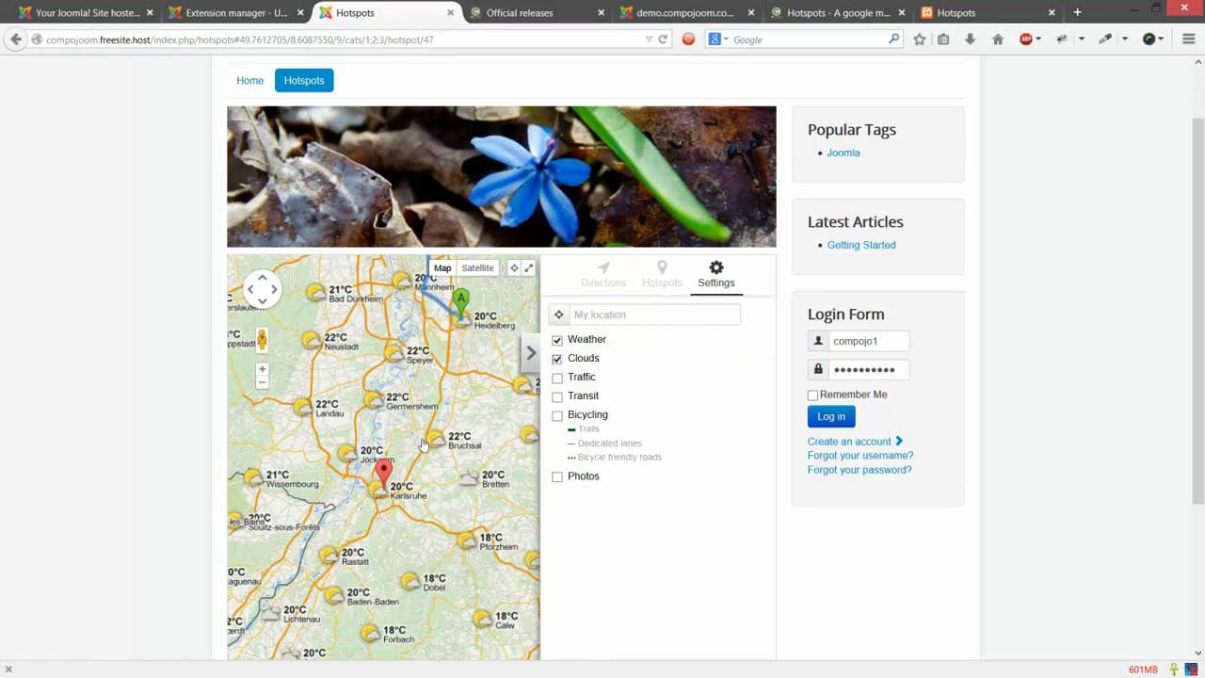
scroll(352, 347, down, 2)
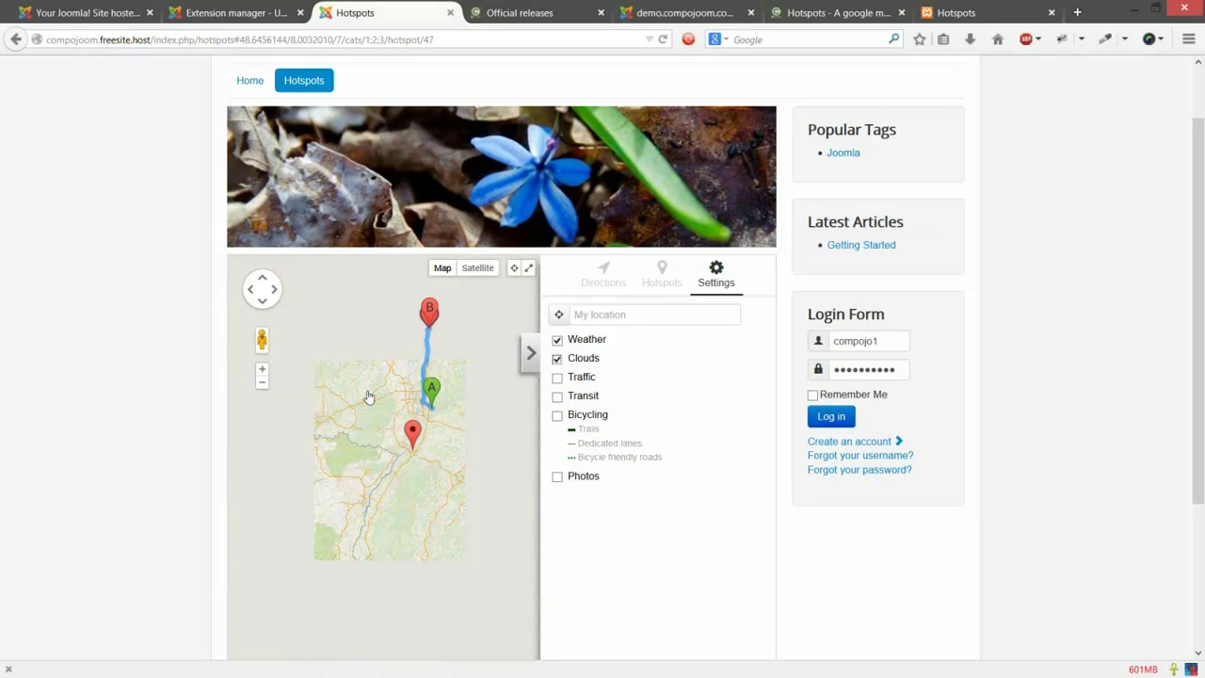
scroll(368, 396, down, 2)
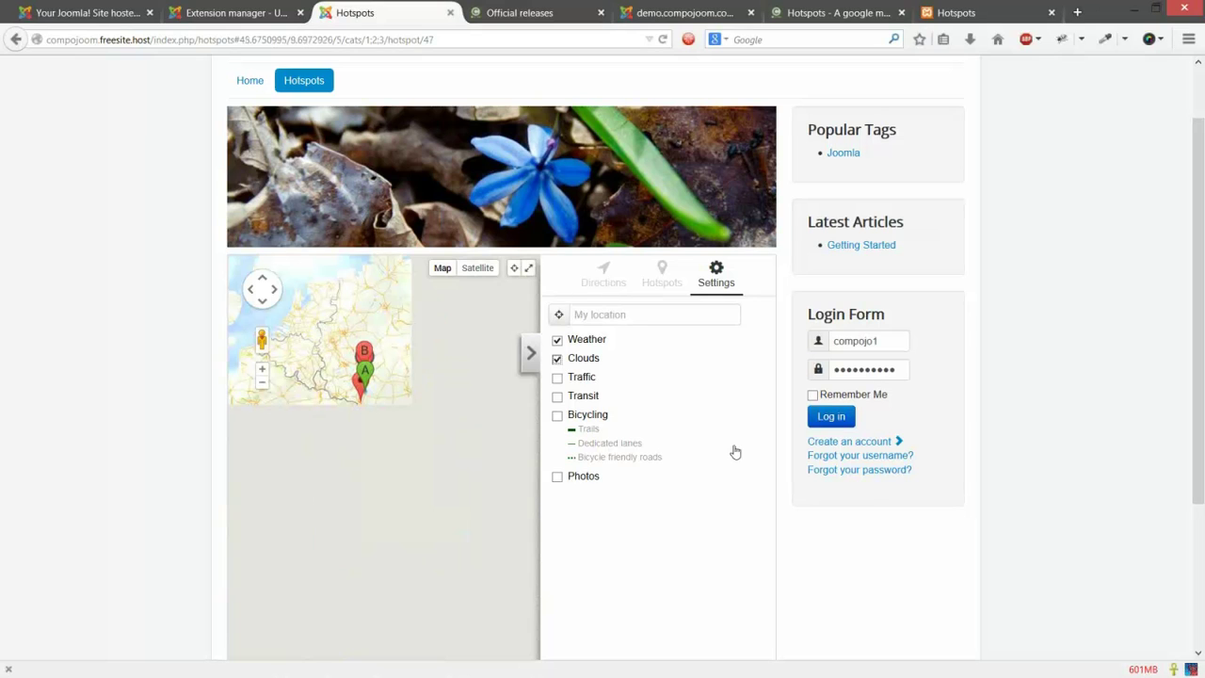
click(596, 357)
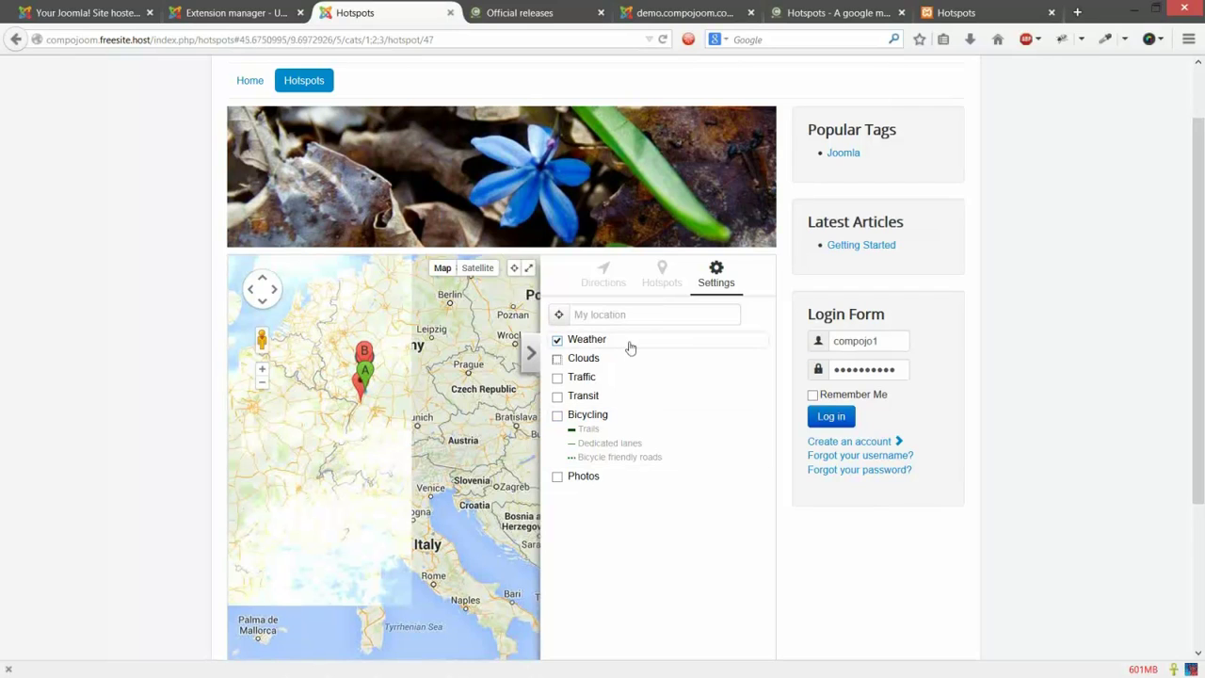
click(630, 347)
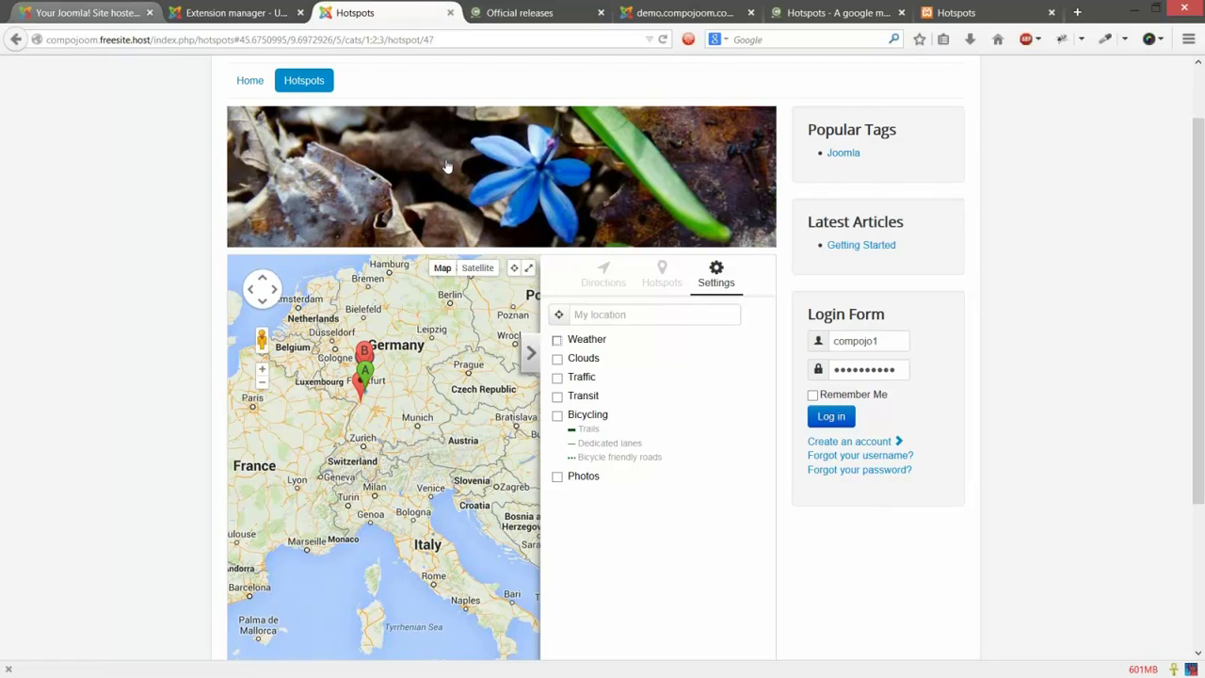
Step: Set Weather layer to Yes in the Hotspots options, save, and reload the front-end map
key(ctrl+1)
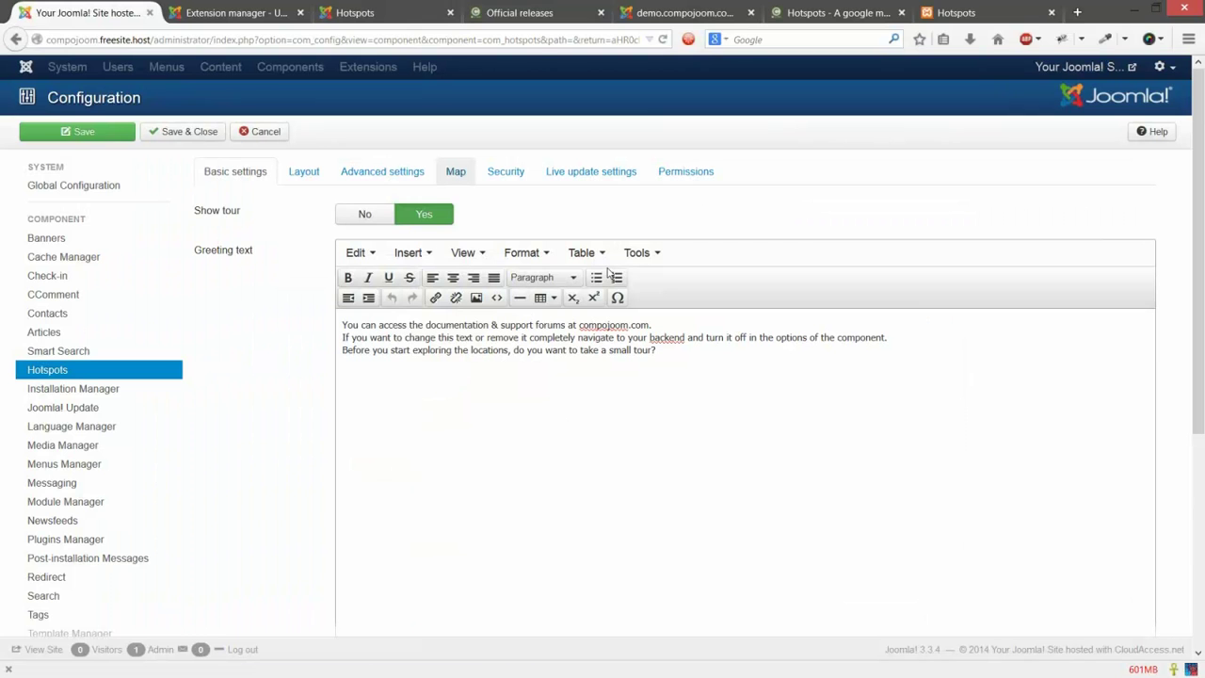
scroll(518, 282, down, 8)
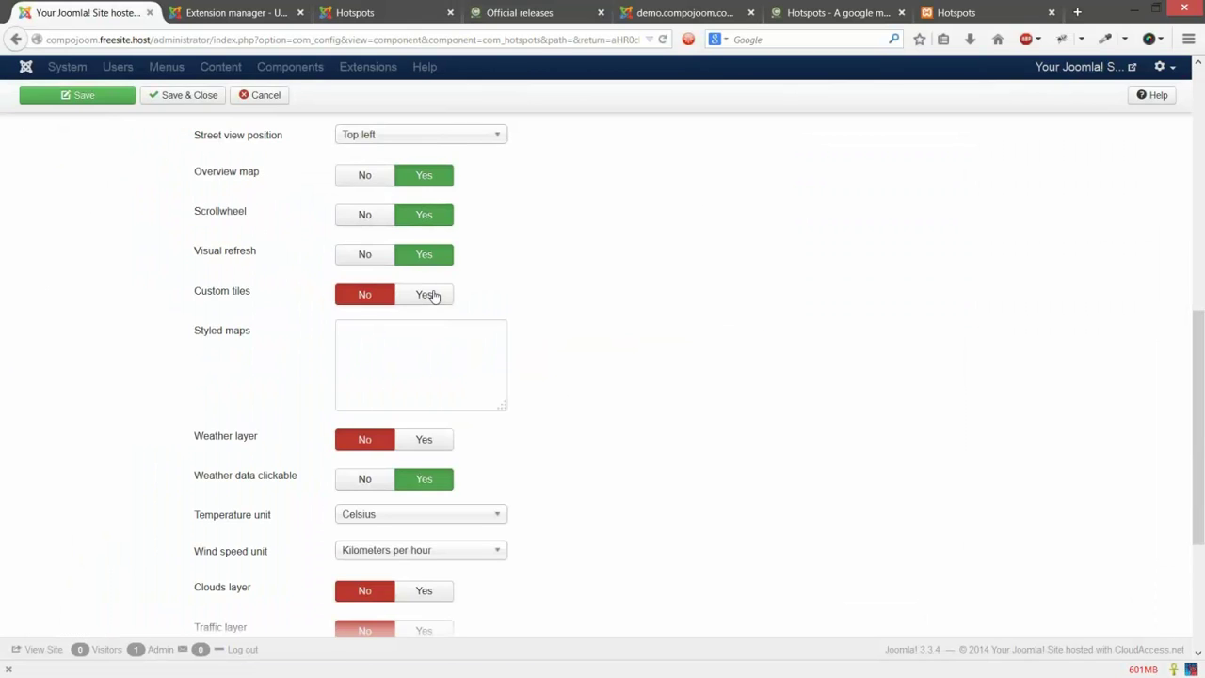
scroll(580, 306, down, 2)
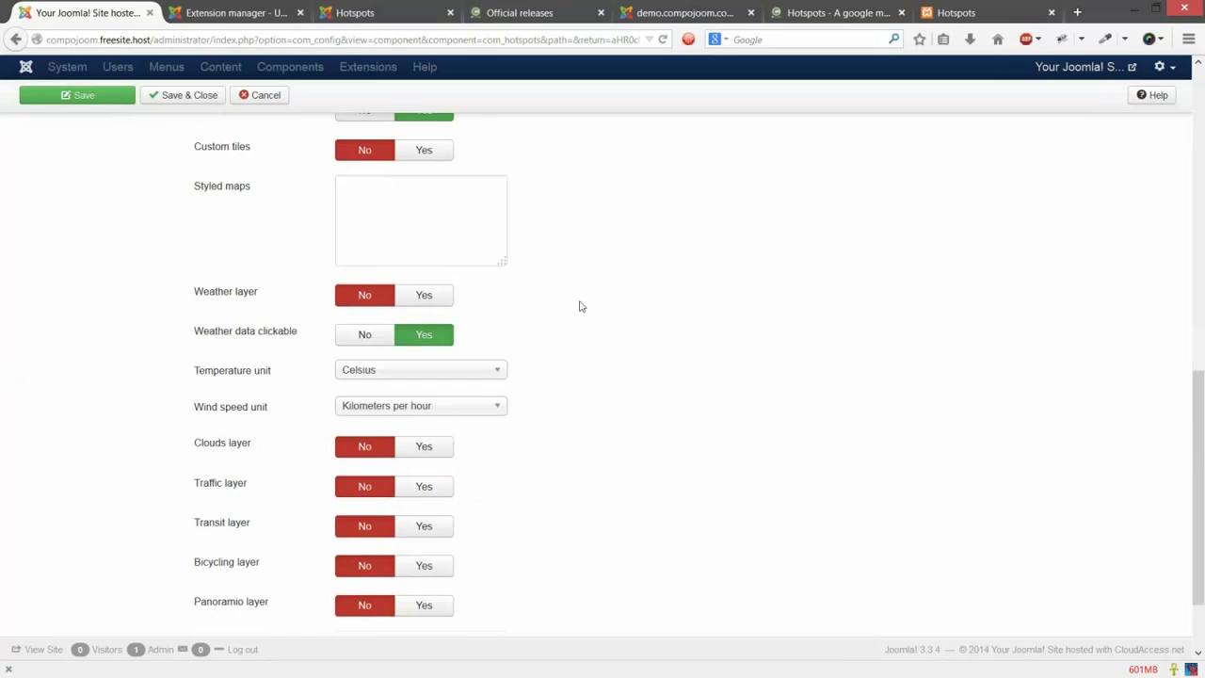
click(424, 295)
click(94, 104)
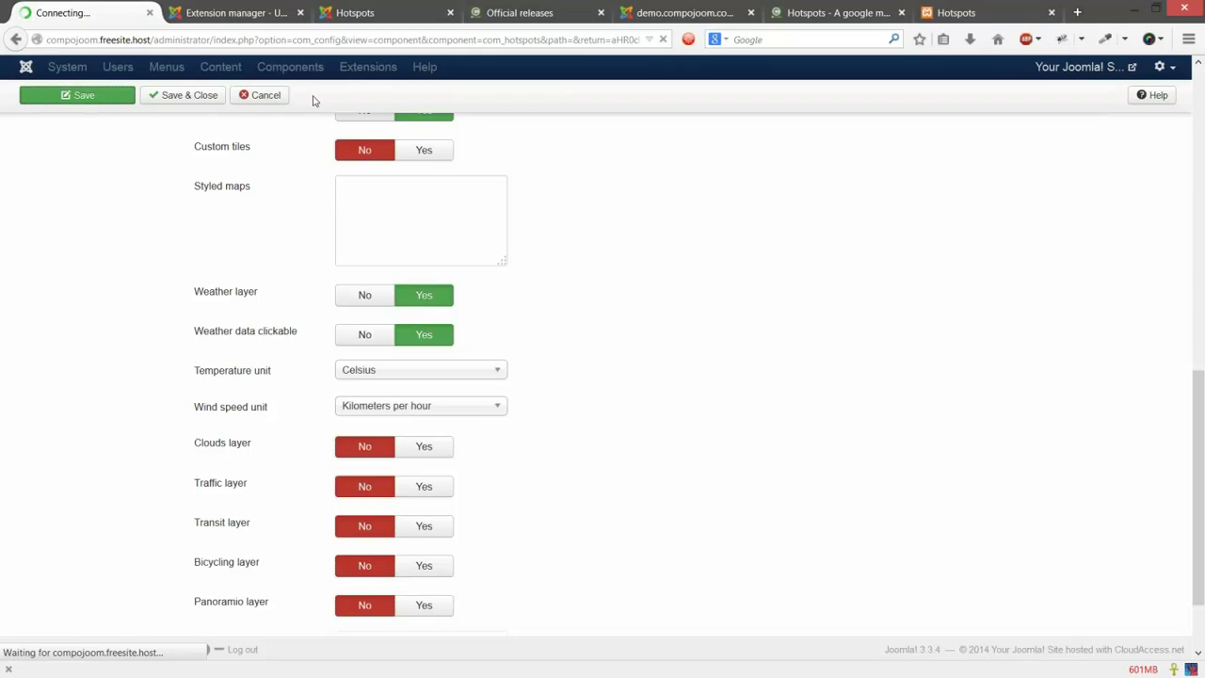
click(356, 13)
key(F5)
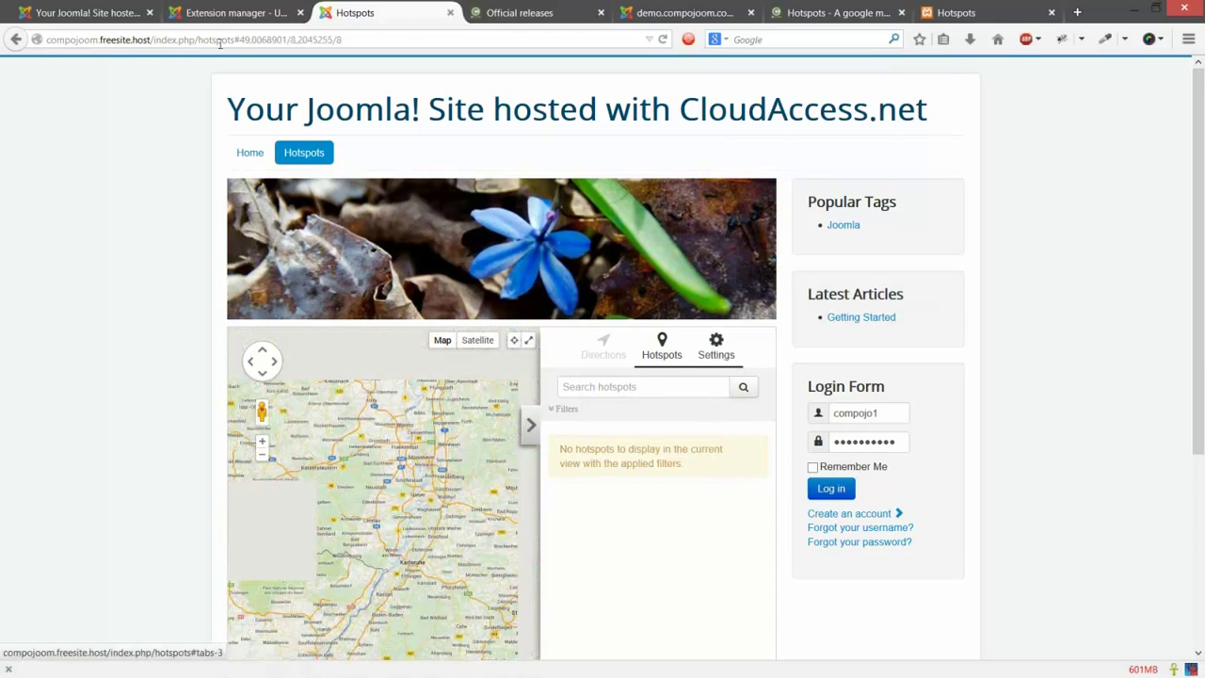
Step: Set Clouds layer to Yes in the Hotspots options, save, and reload the front-end map
click(230, 12)
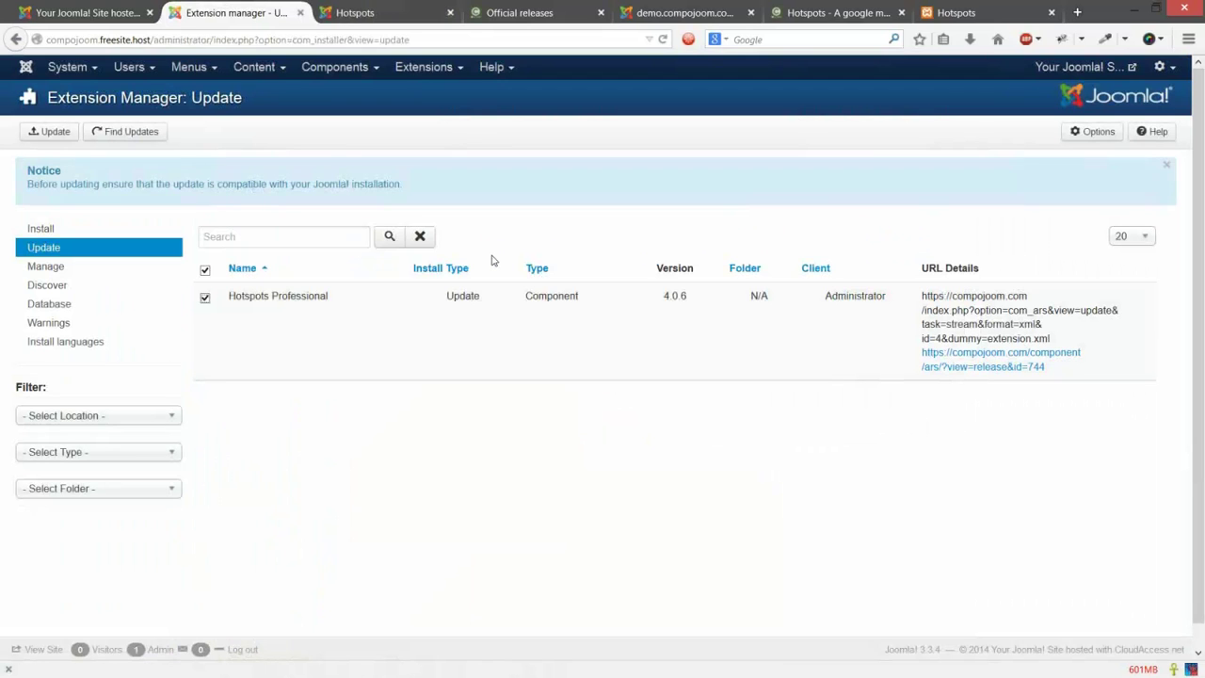
key(ctrl+shift+Tab)
scroll(610, 356, down, 6)
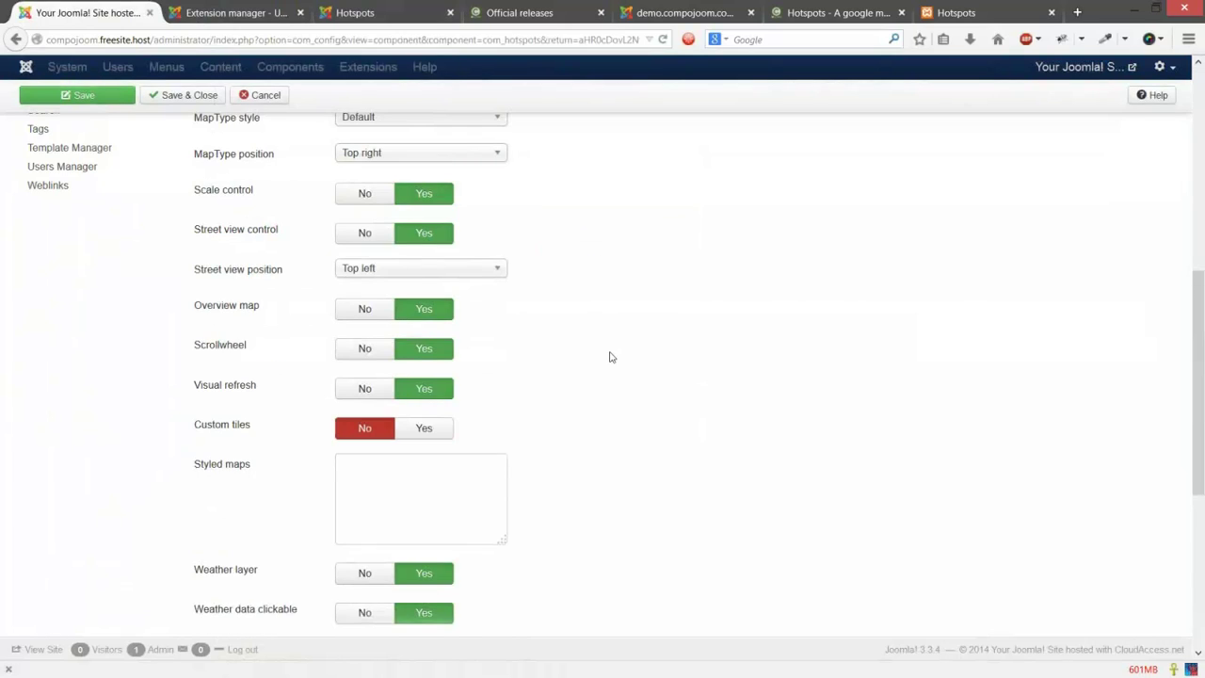
scroll(610, 357, up, 1)
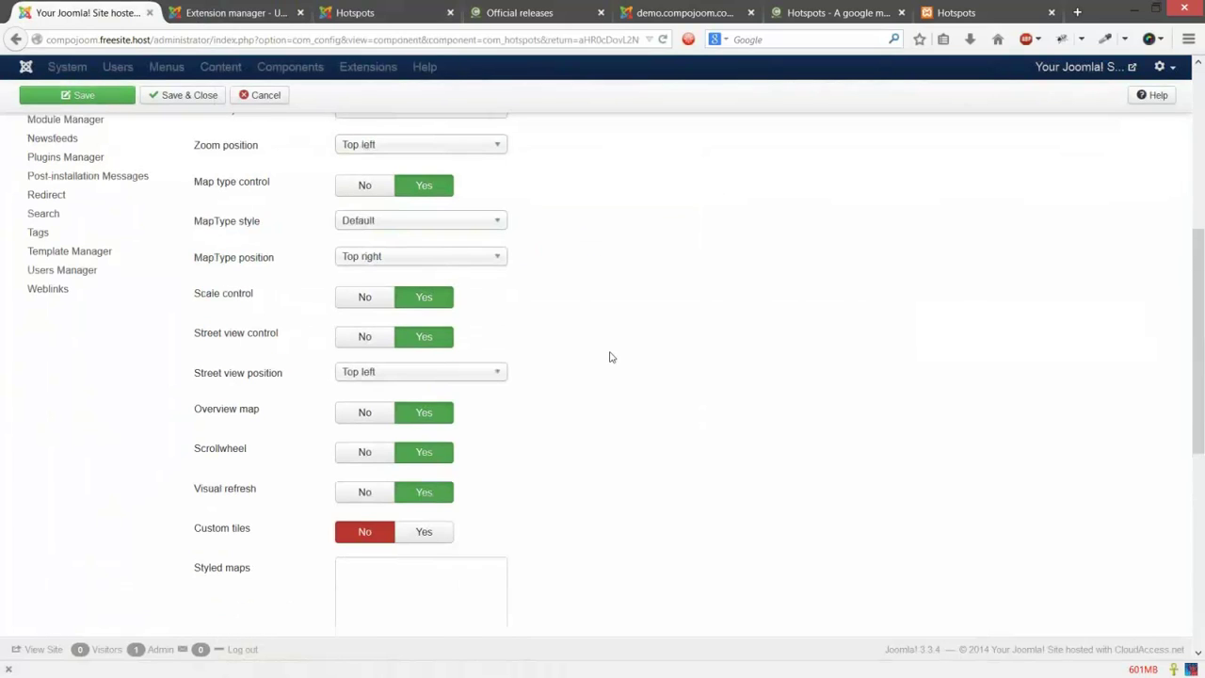
scroll(610, 357, up, 1)
scroll(610, 357, up, 1)
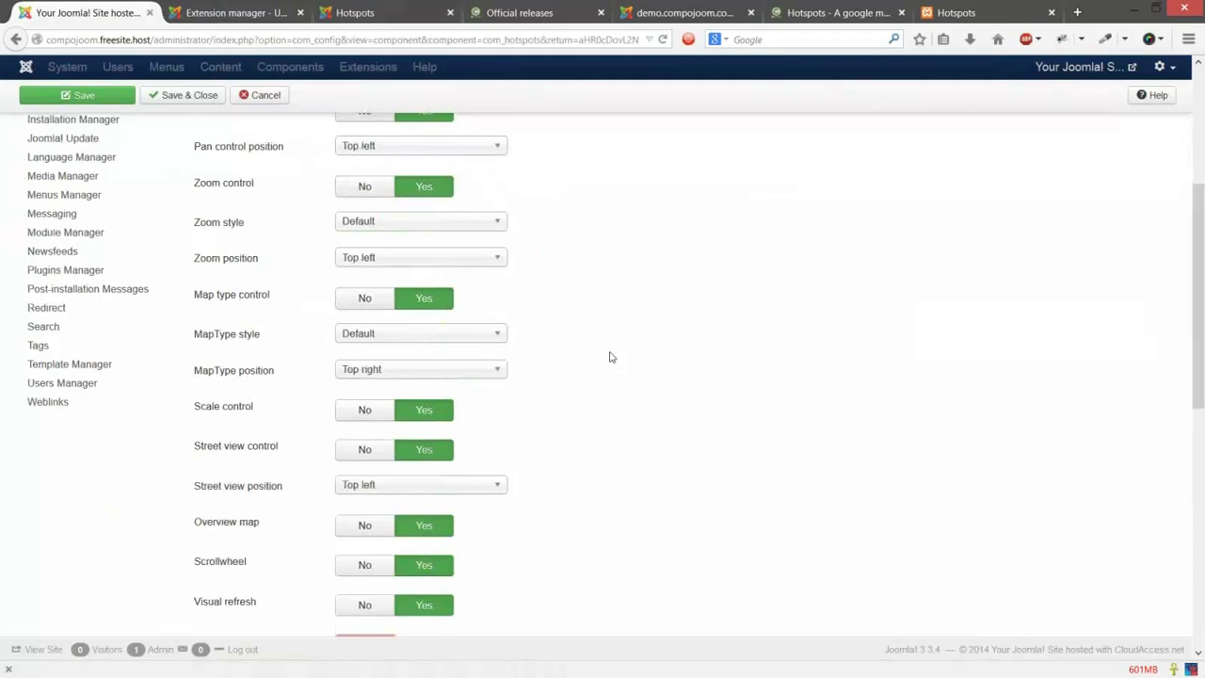
scroll(610, 357, down, 4)
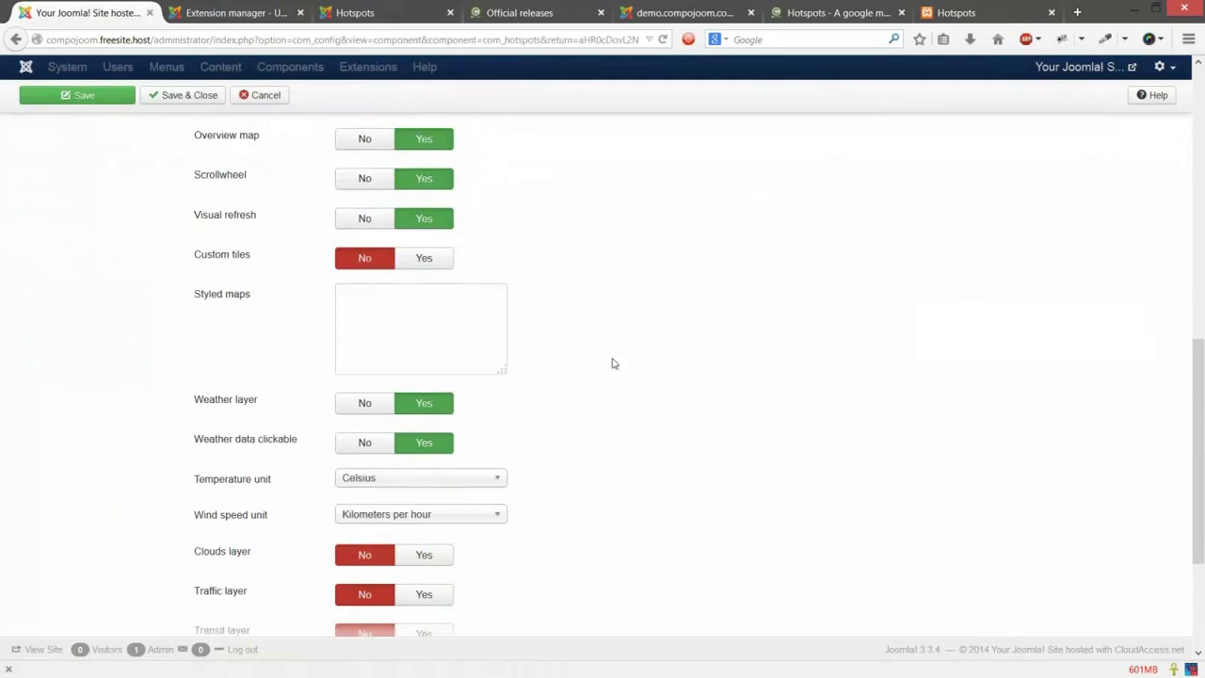
scroll(612, 364, down, 1)
click(422, 509)
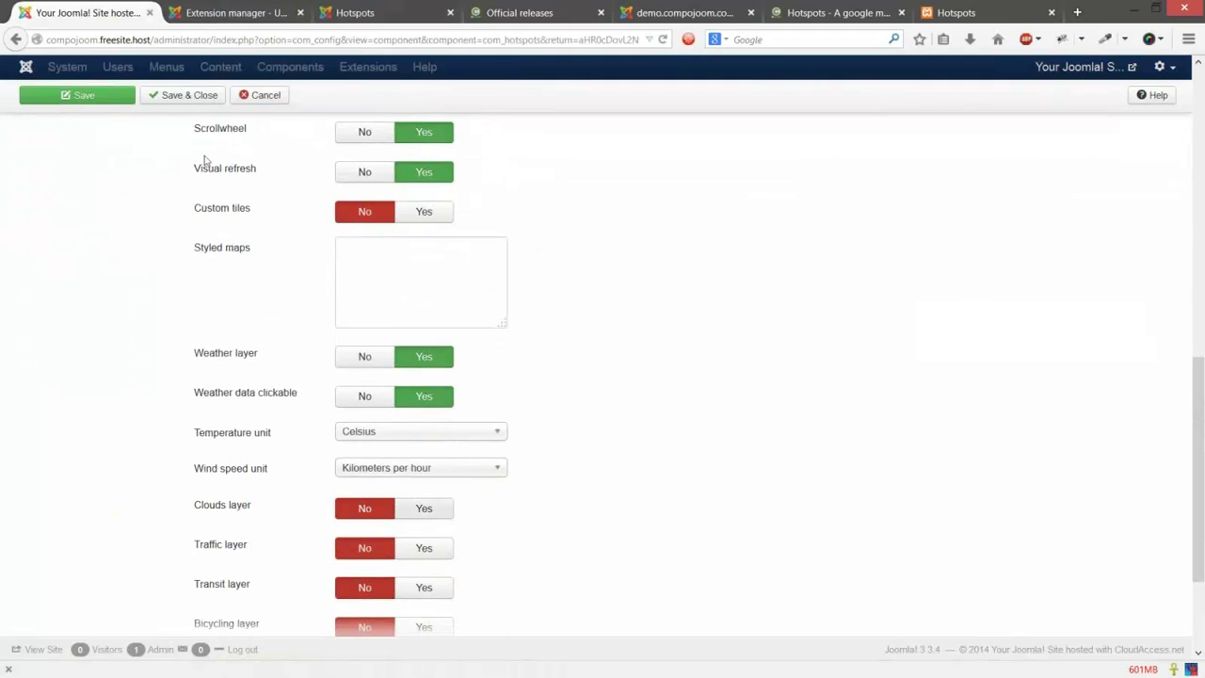
click(105, 96)
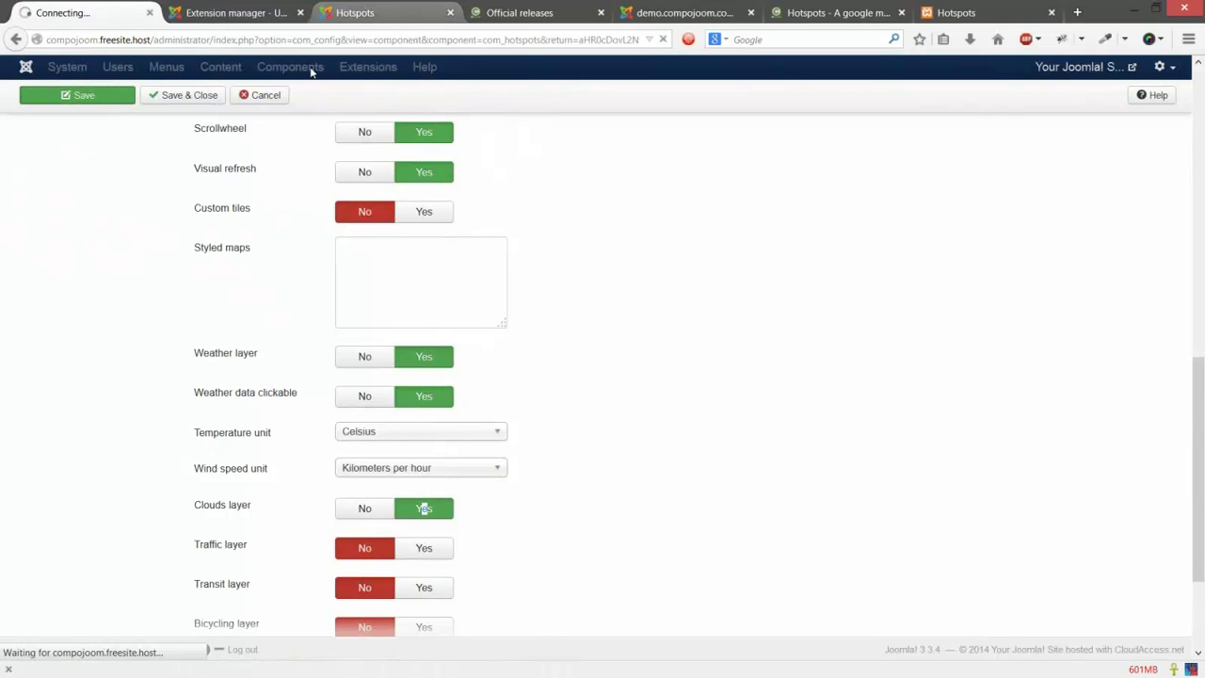
click(346, 13)
click(304, 153)
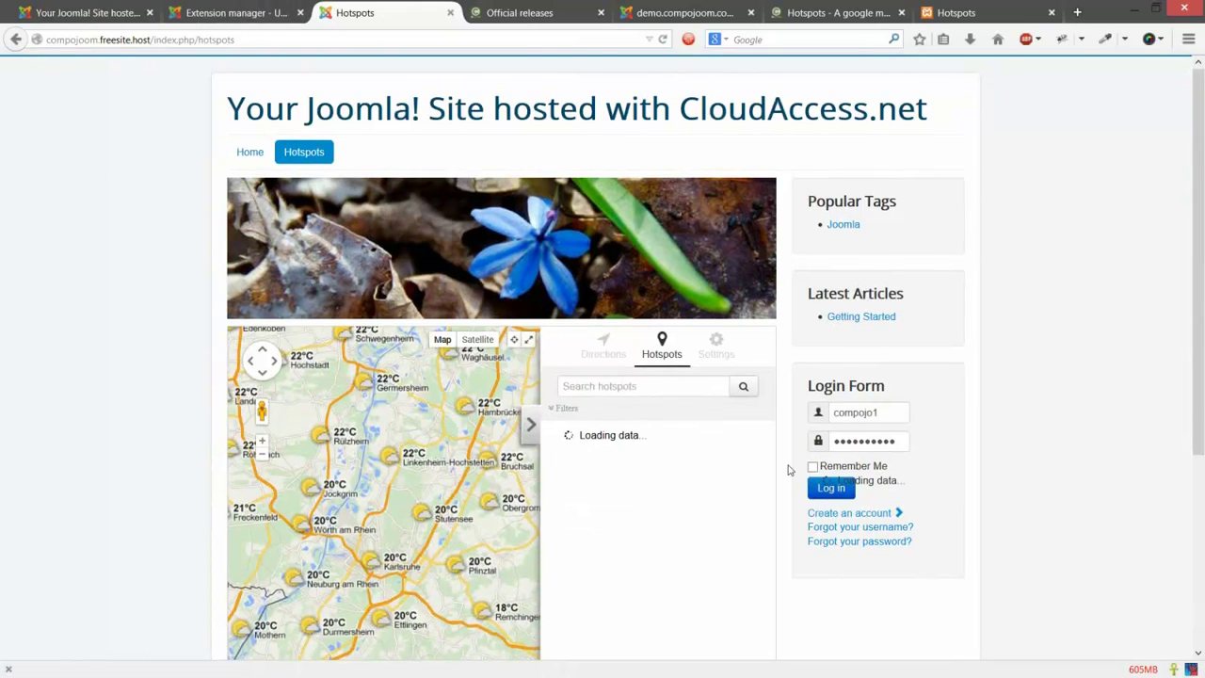
Step: Uncheck the Clouds and Weather map layers, then open the compojoom demo hotspots page
scroll(789, 468, down, 3)
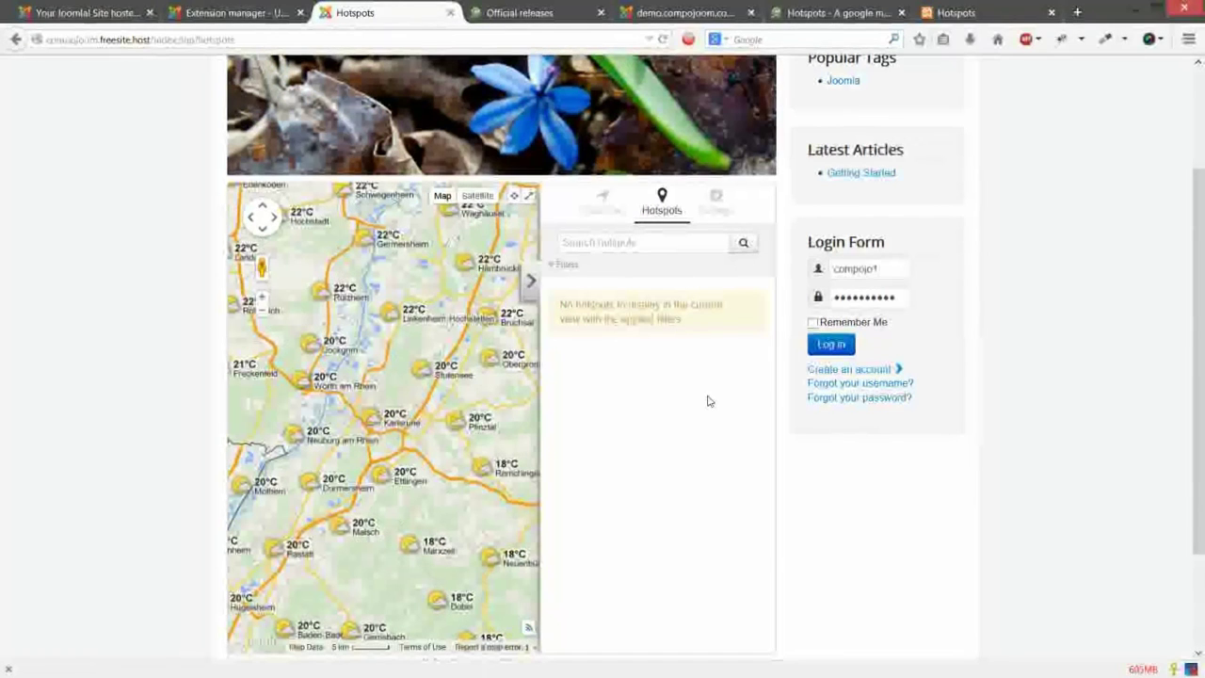
click(716, 203)
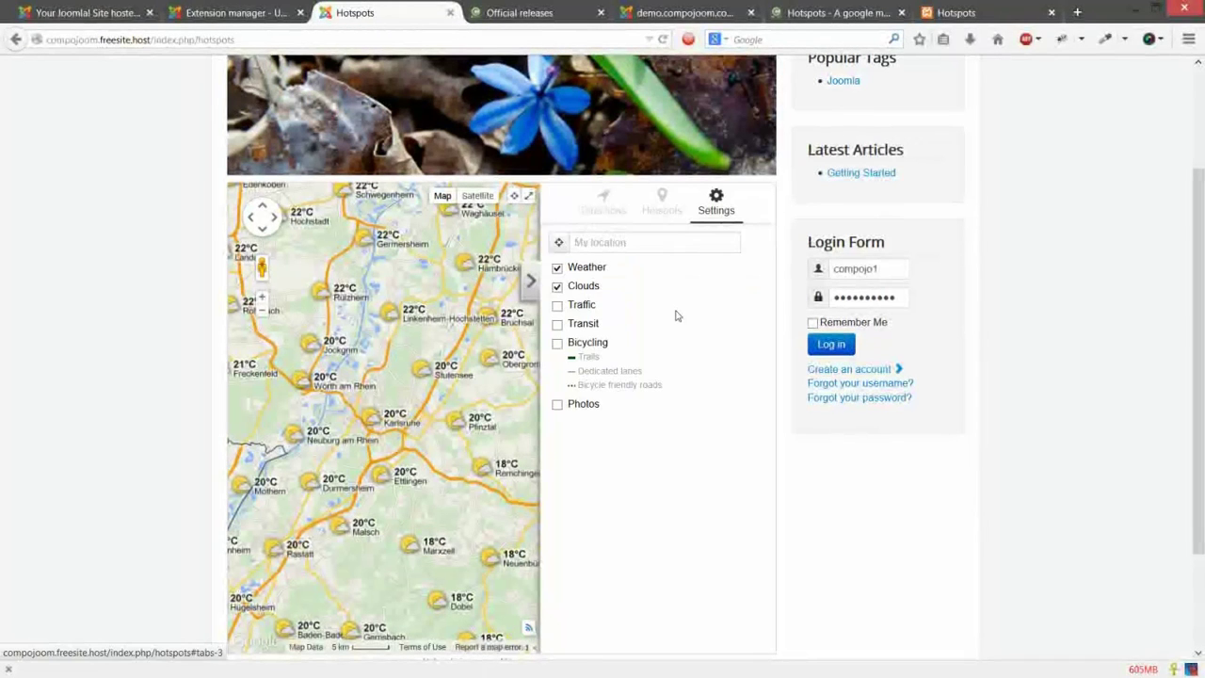
click(583, 287)
click(586, 269)
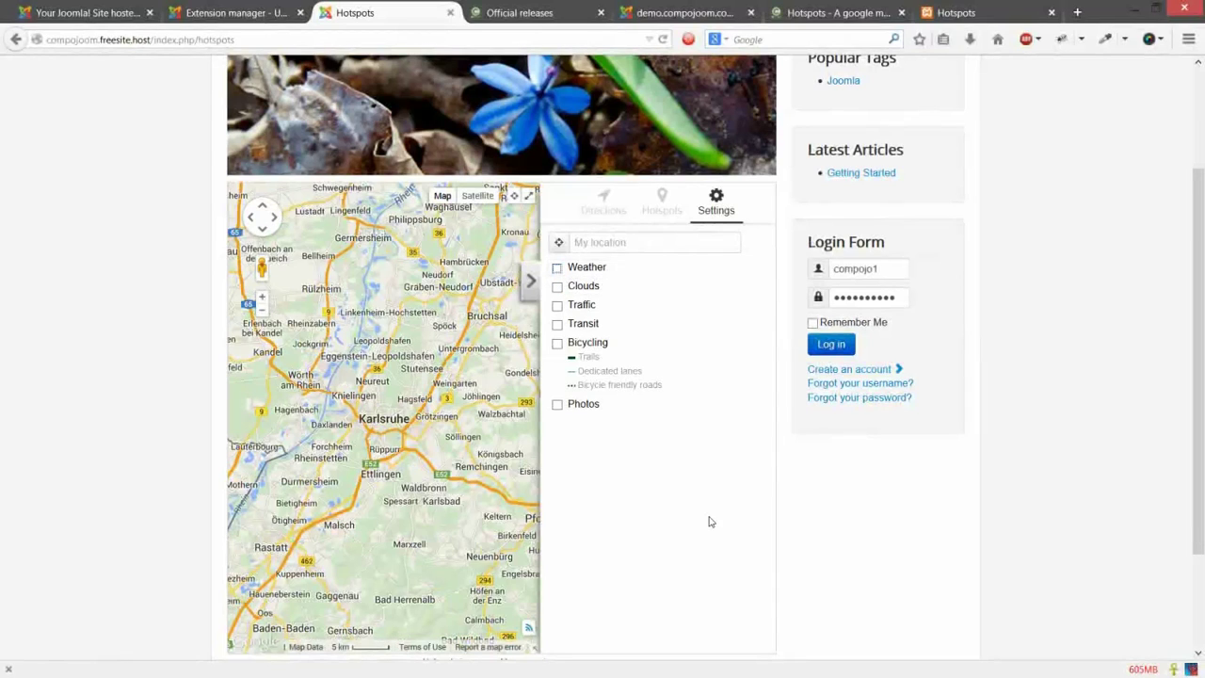
click(664, 212)
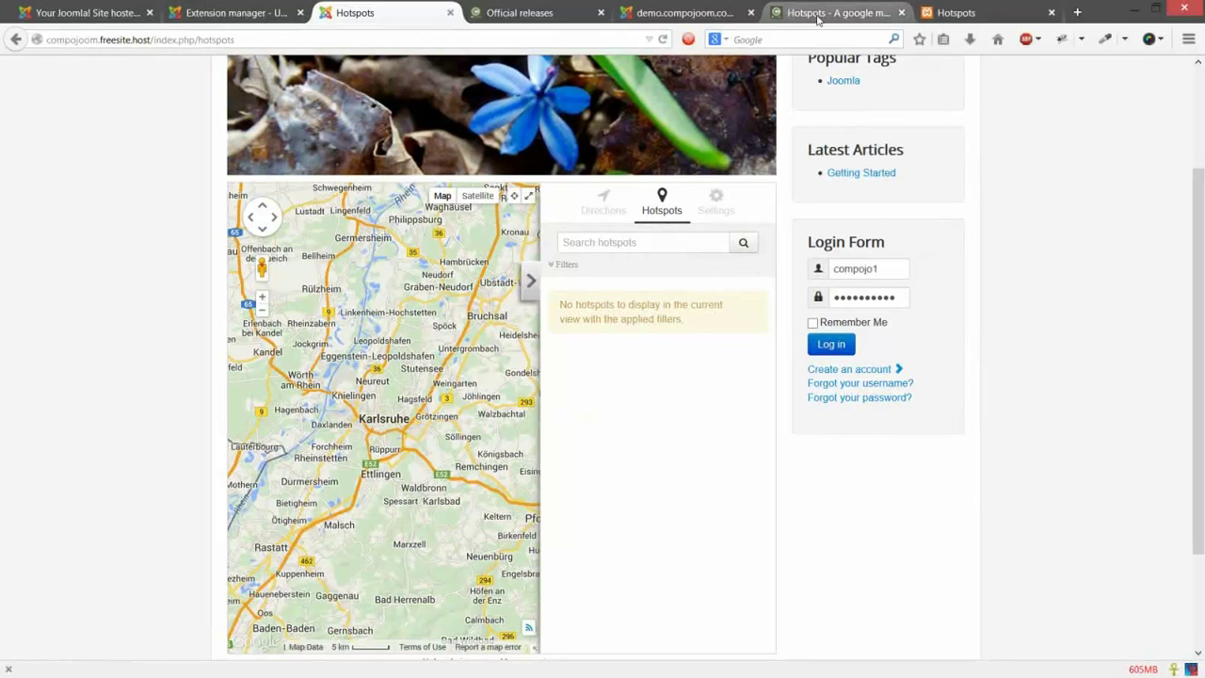
click(818, 13)
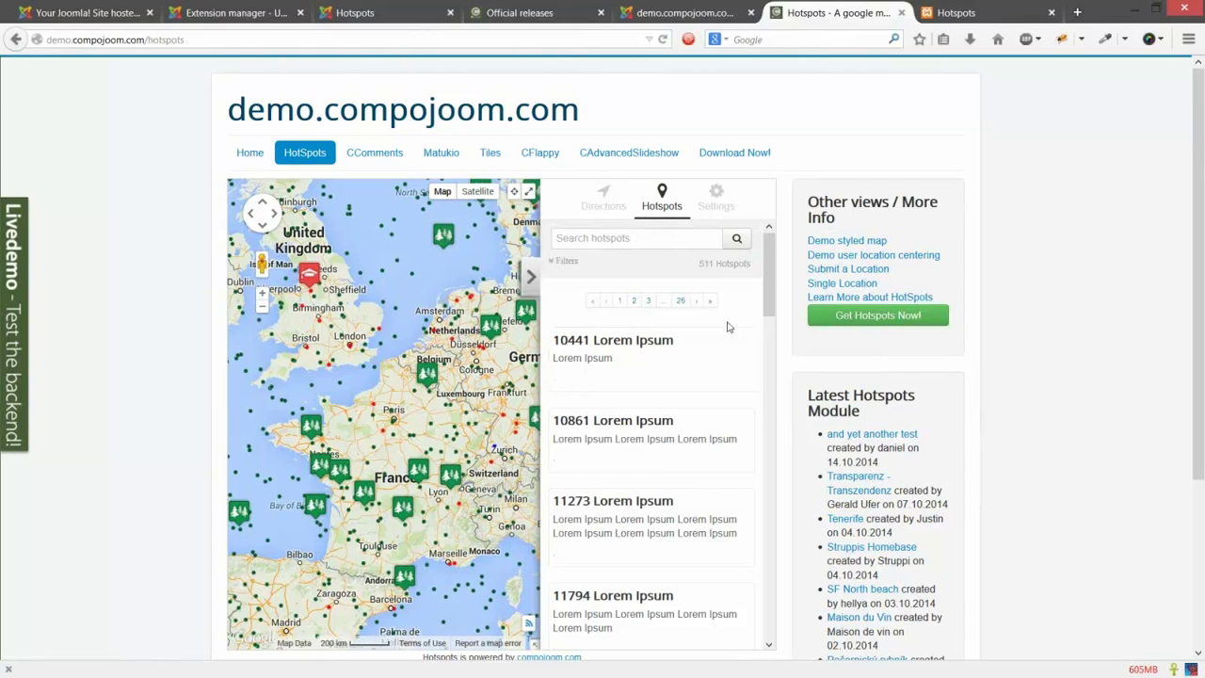
Step: Scroll through the demo's hotspot list and go to its second page
scroll(717, 382, down, 5)
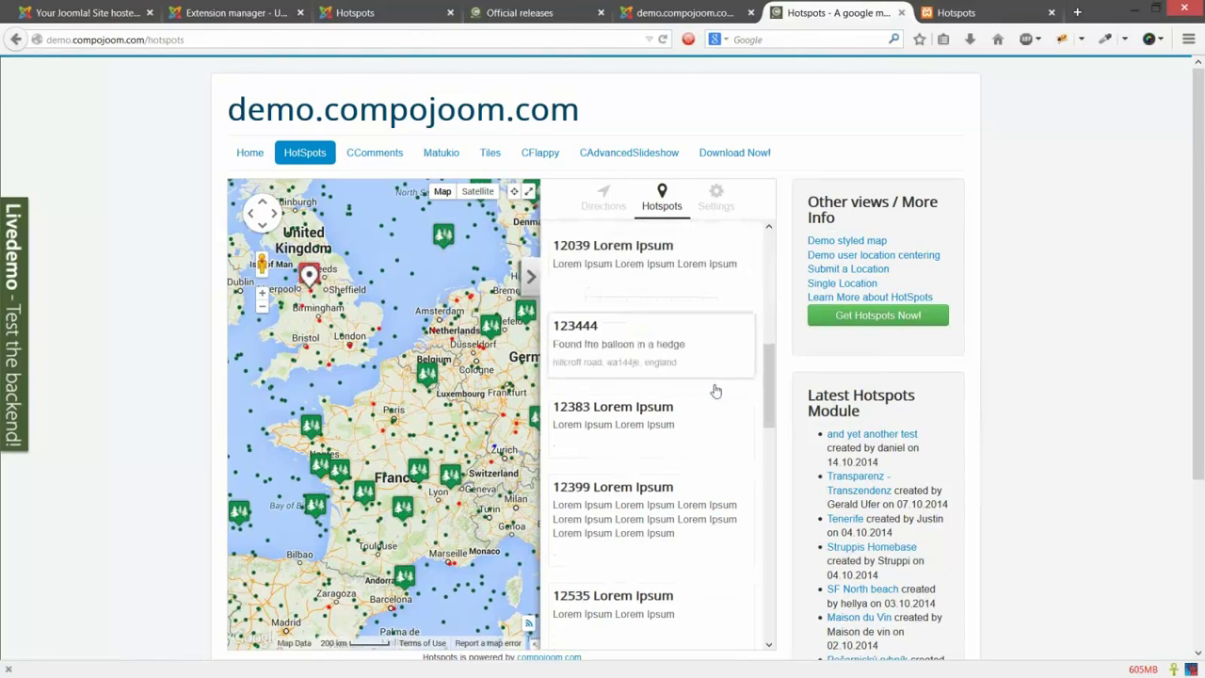
scroll(715, 391, down, 10)
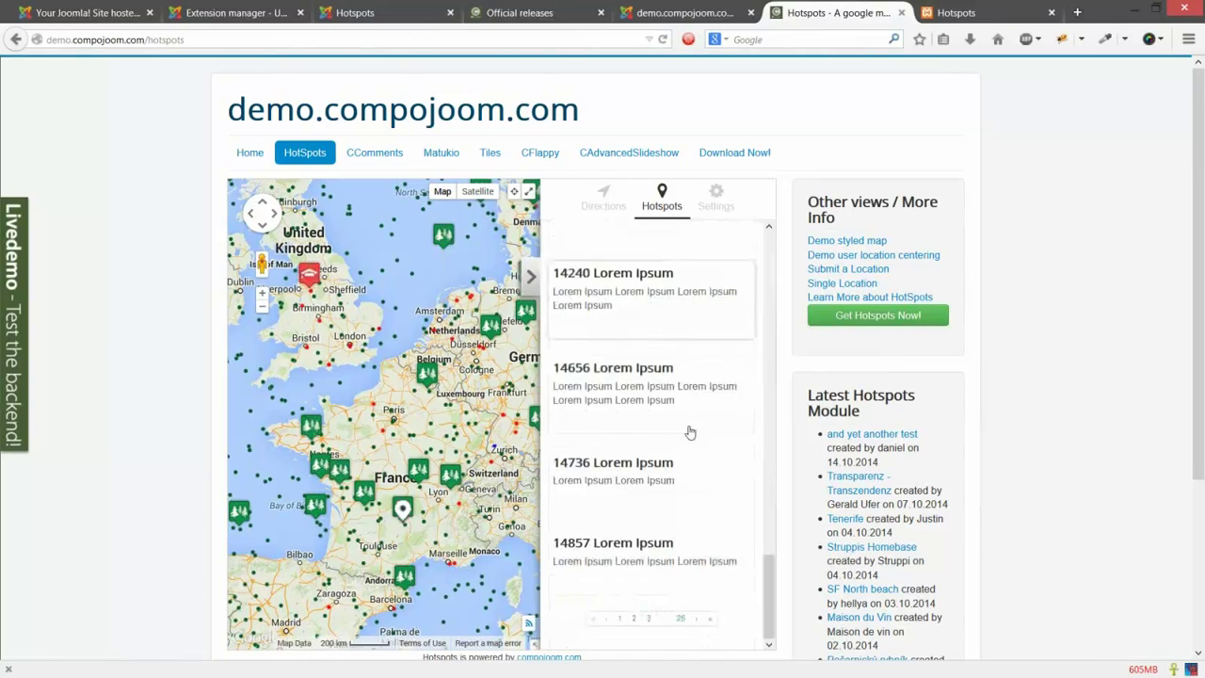
scroll(693, 405, up, 15)
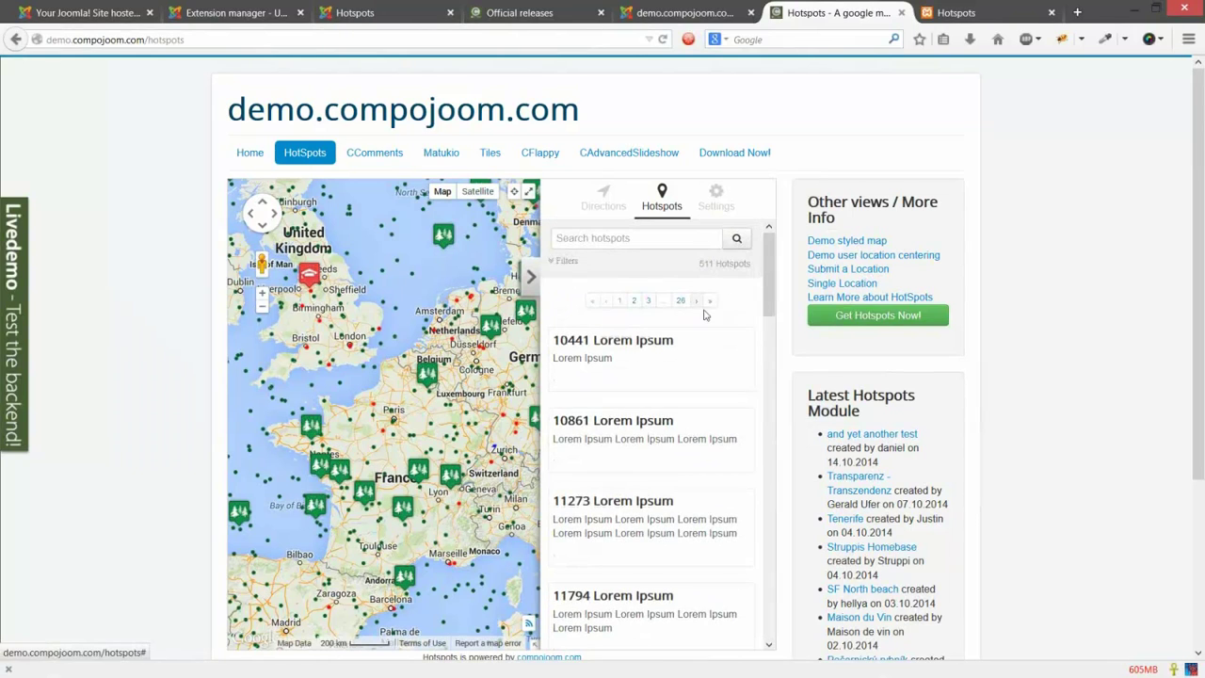
scroll(692, 339, down, 6)
scroll(695, 349, down, 5)
click(640, 616)
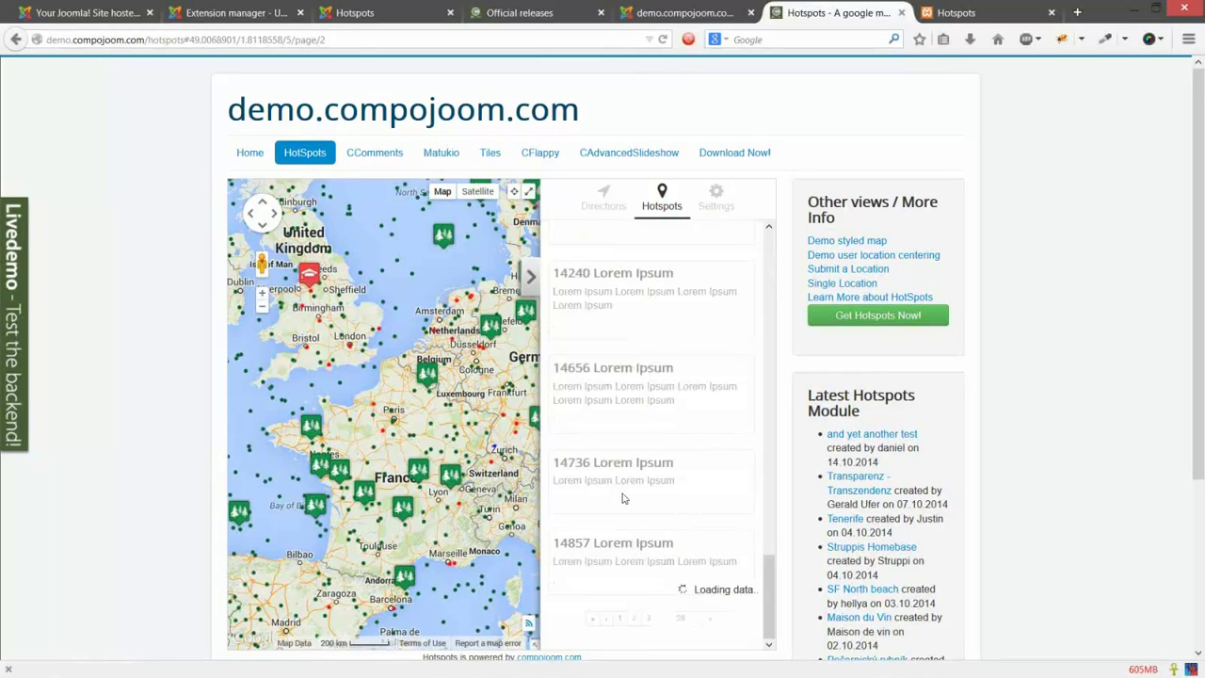
Step: Zoom the map onto the Netherlands and Belgium, narrowing the list to 42 hotspots
scroll(692, 386, up, 10)
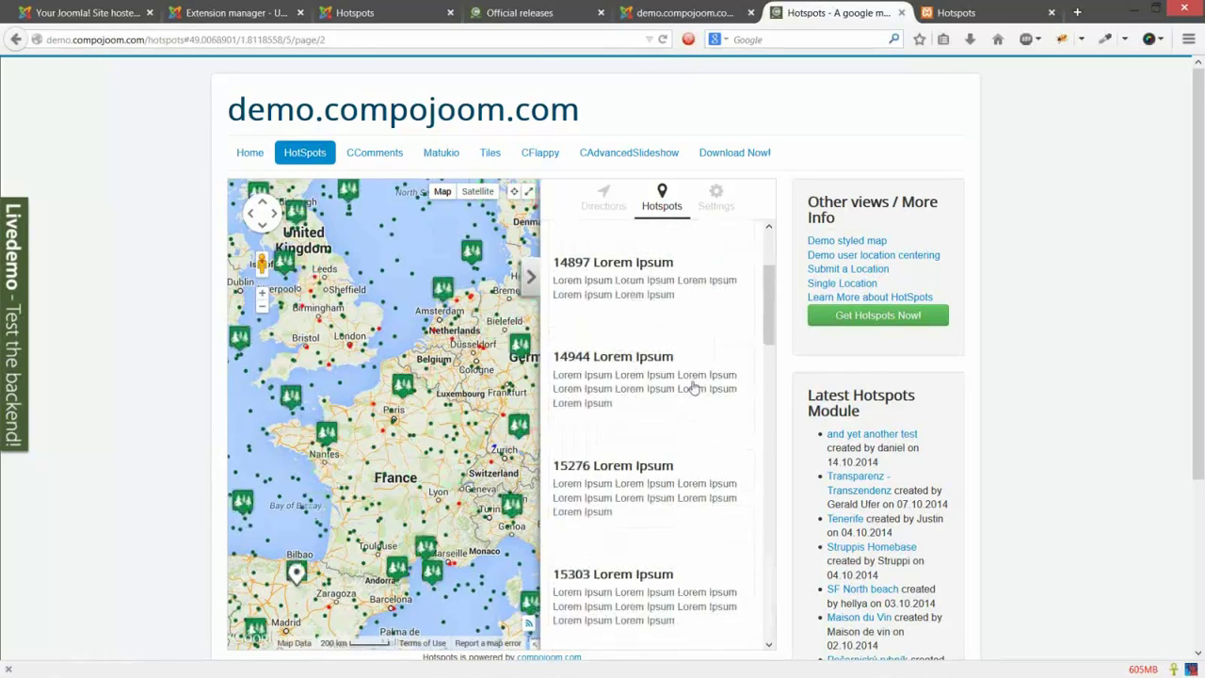
scroll(659, 330, up, 3)
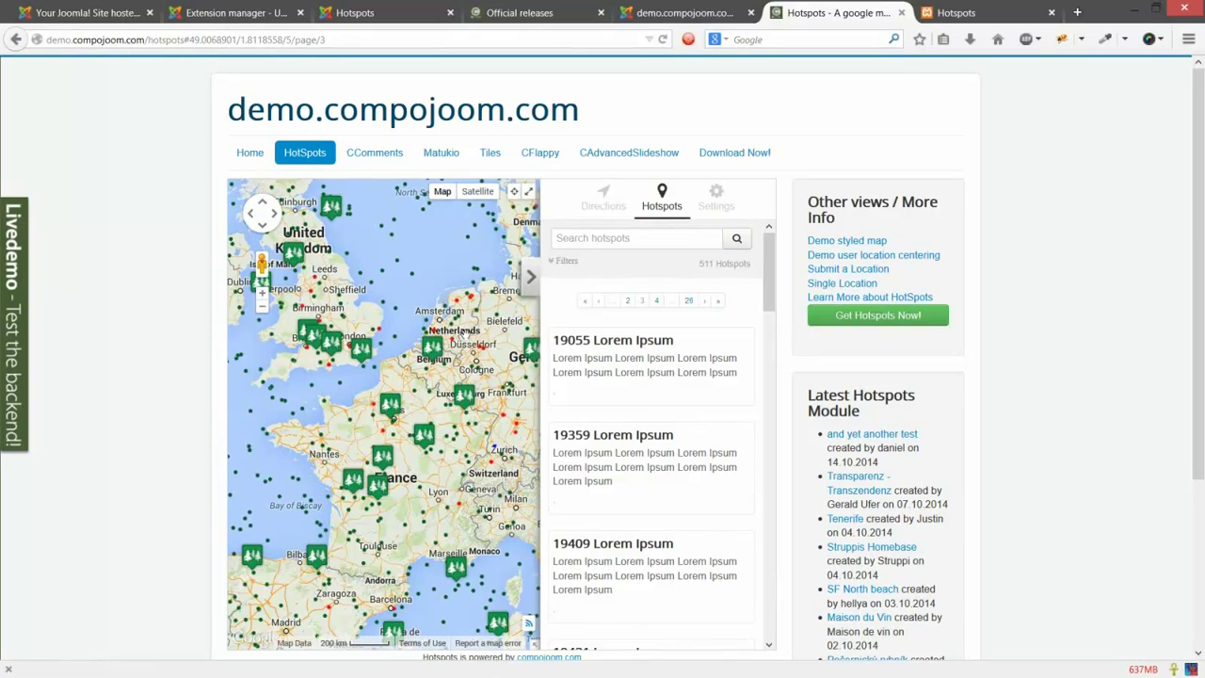
scroll(462, 334, up, 2)
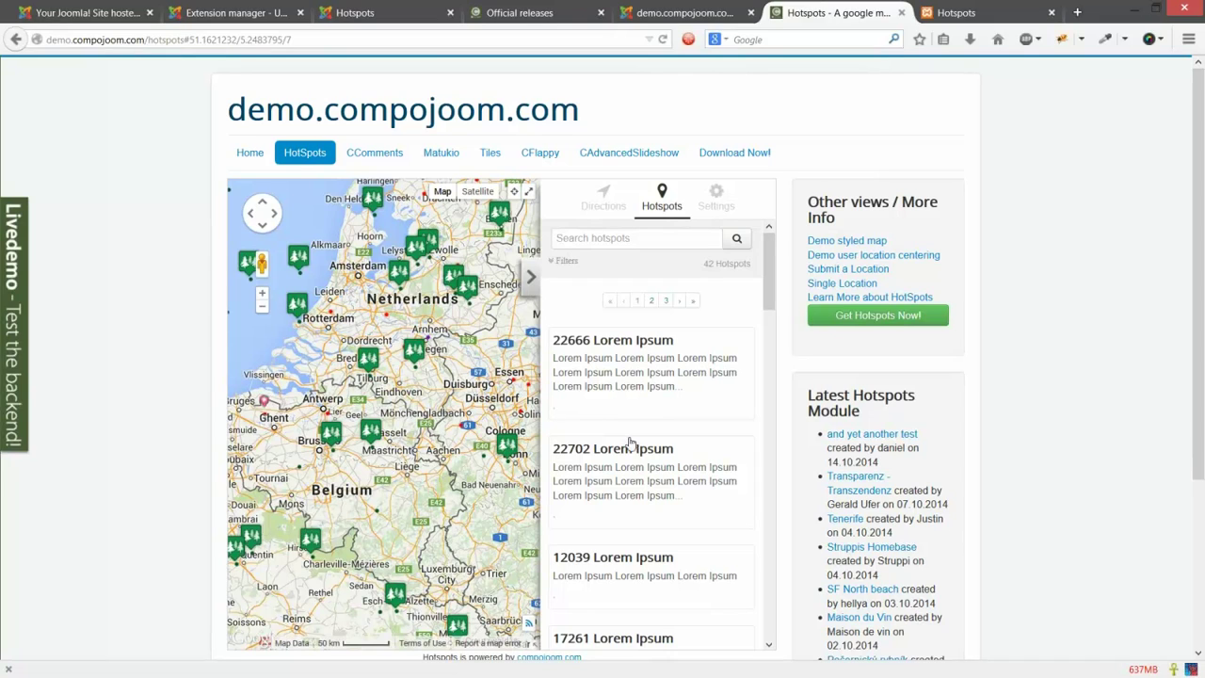
scroll(631, 442, down, 5)
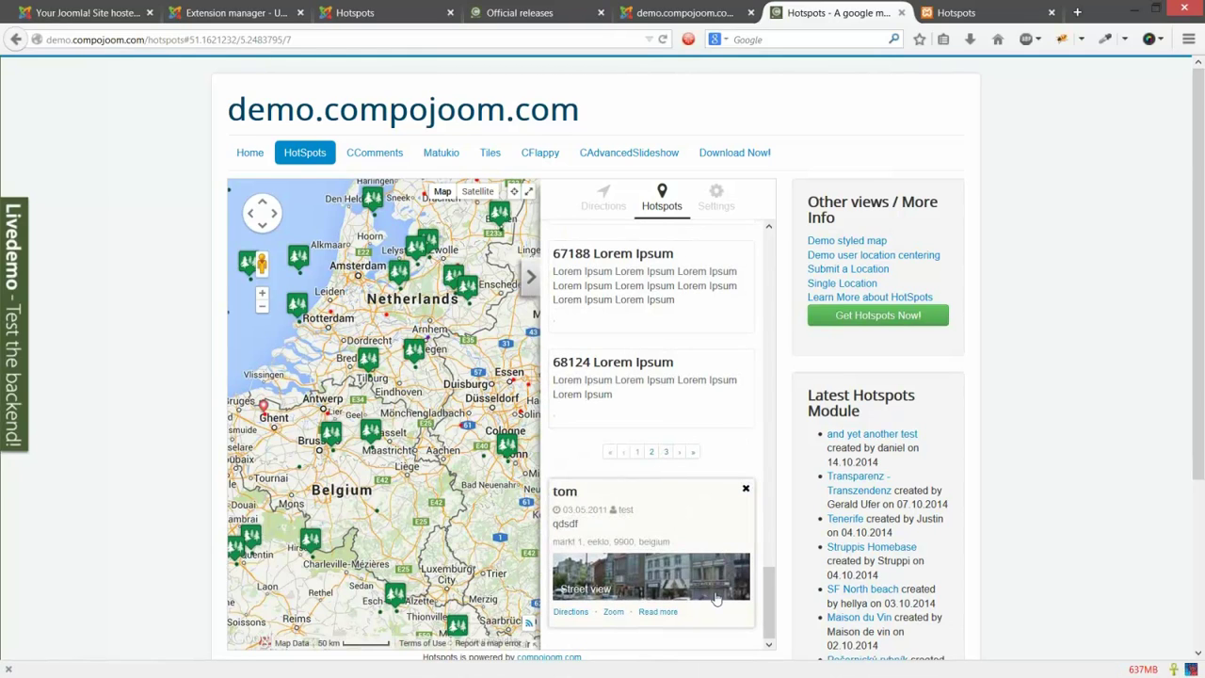
Step: Close the open info card, view hotspot 85562's details, then close that card
click(745, 491)
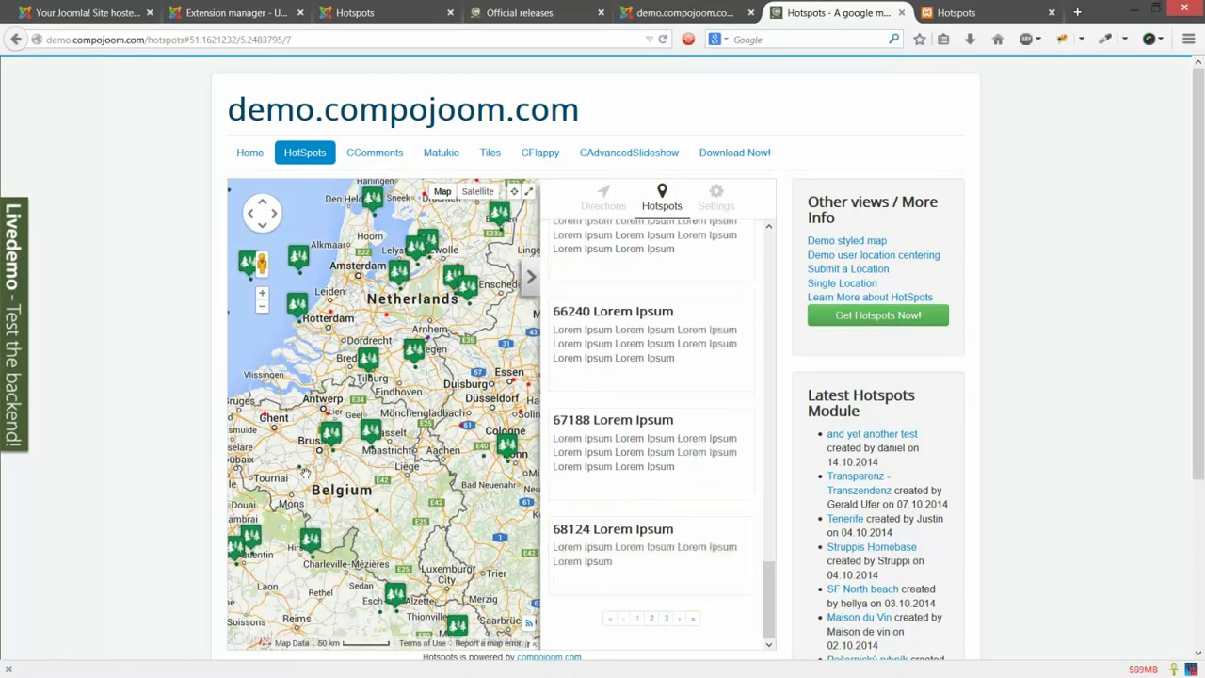
click(612, 525)
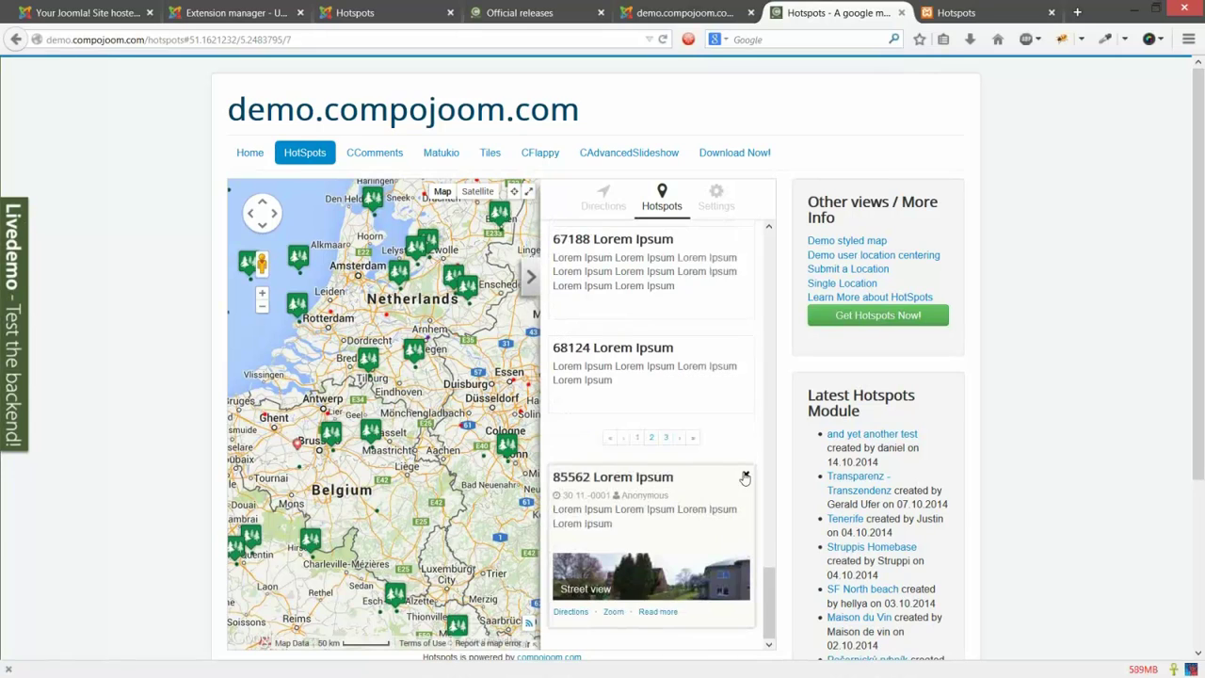
click(737, 484)
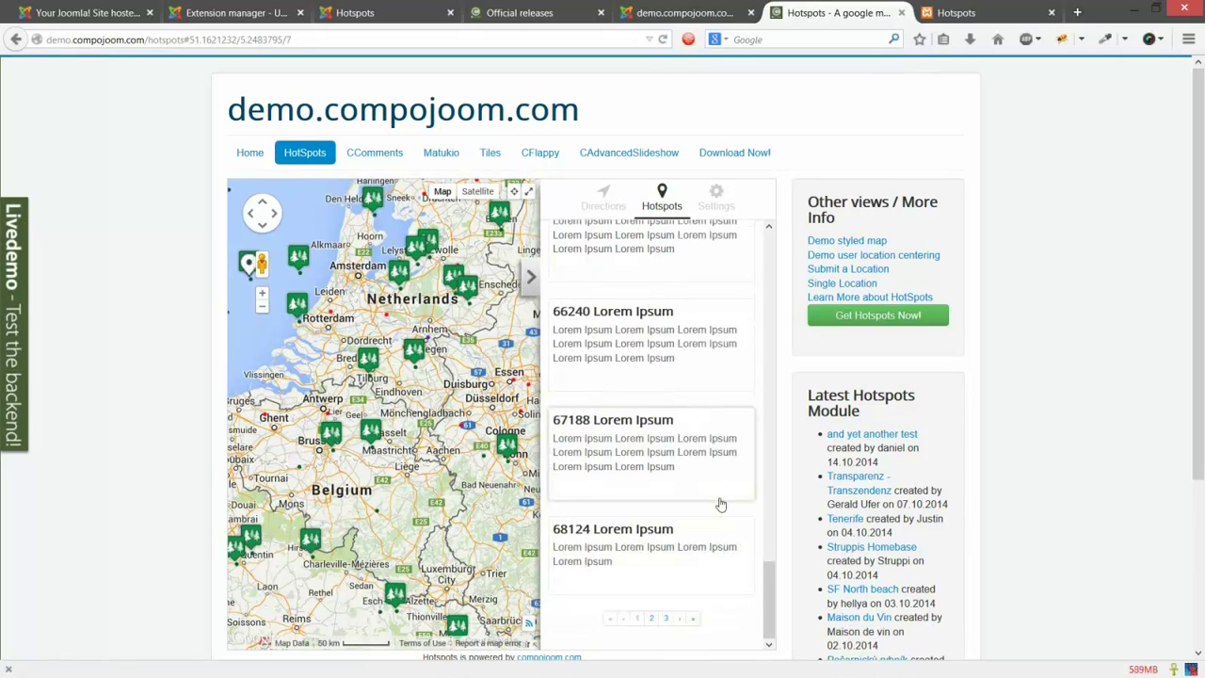
Step: Select the hotspot marker near Breda, then the one near Amsterdam
scroll(720, 504, up, 5)
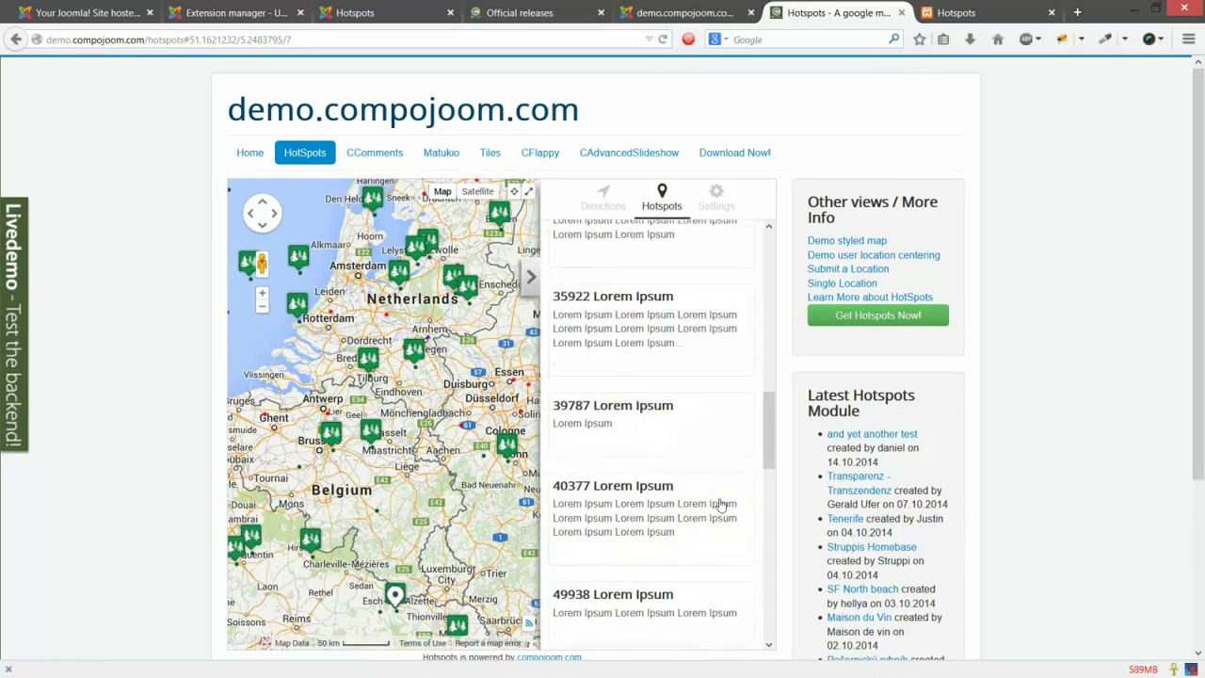
scroll(720, 505, up, 5)
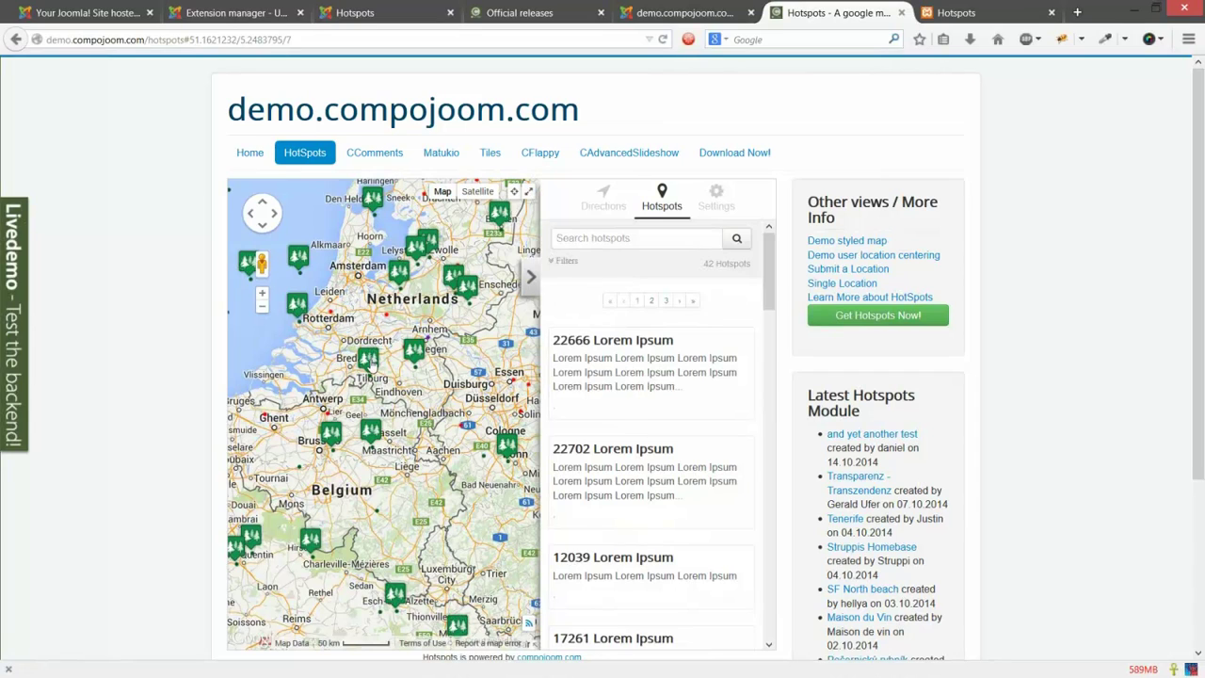
click(369, 362)
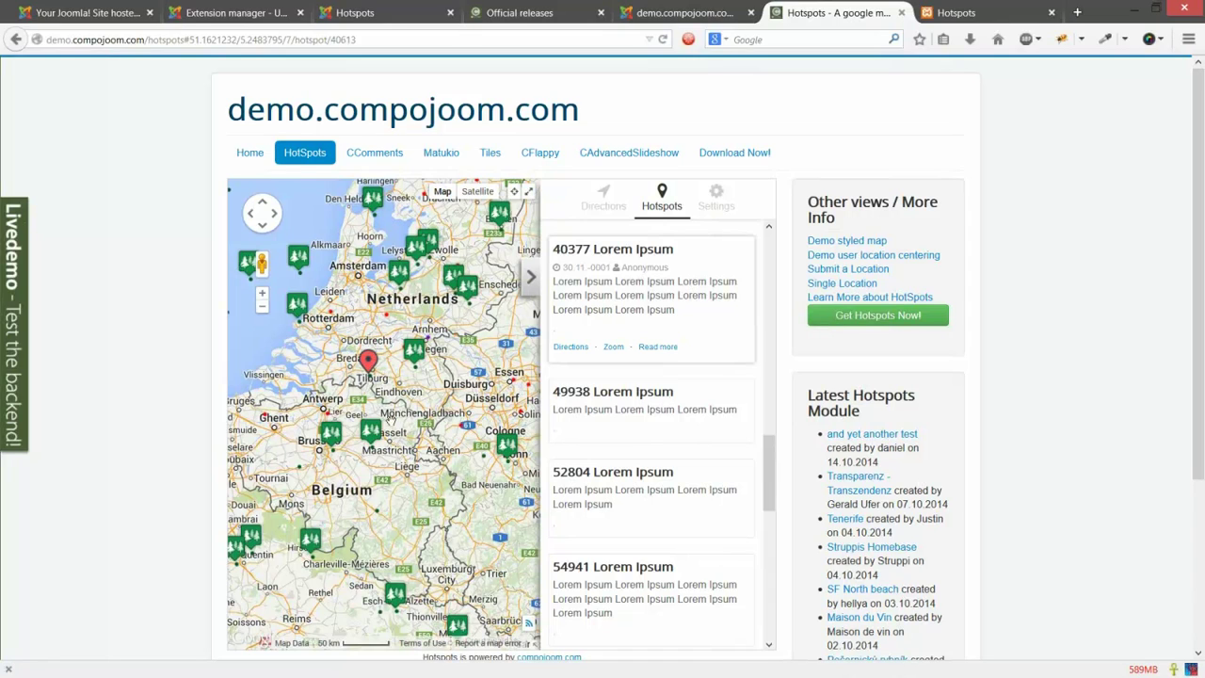
click(398, 276)
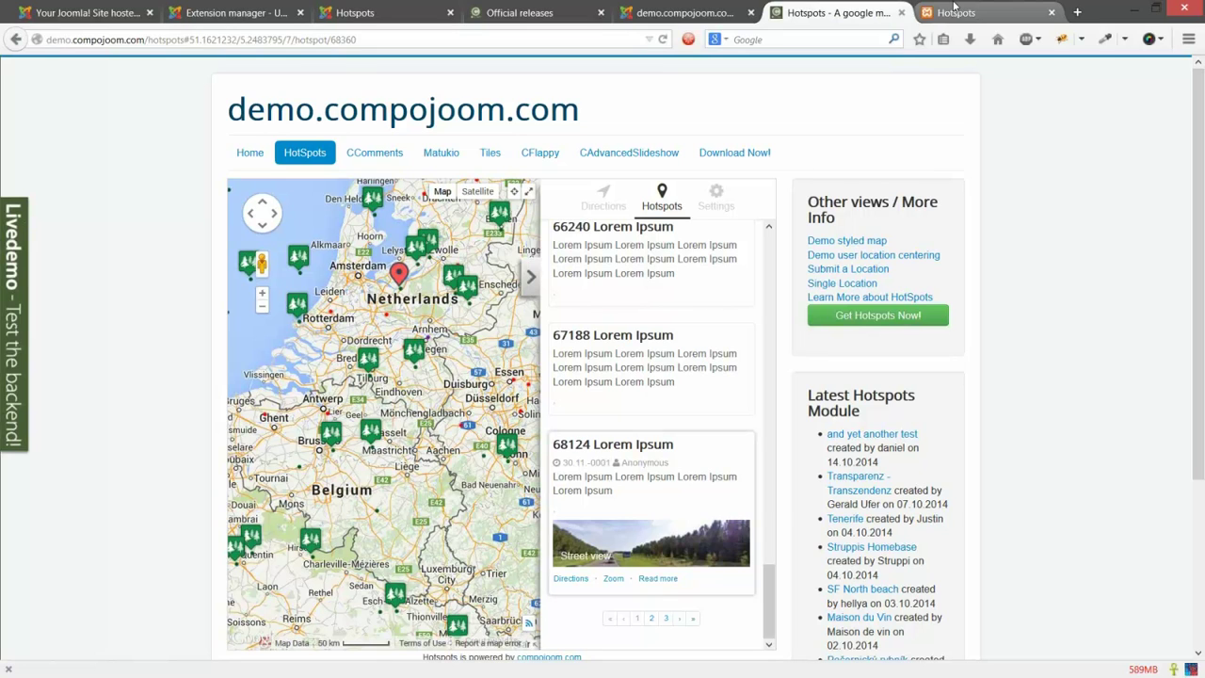
Step: On the local Joomla 3.3 test site, dismiss the welcome message and open the Test hotspot's info window
click(955, 10)
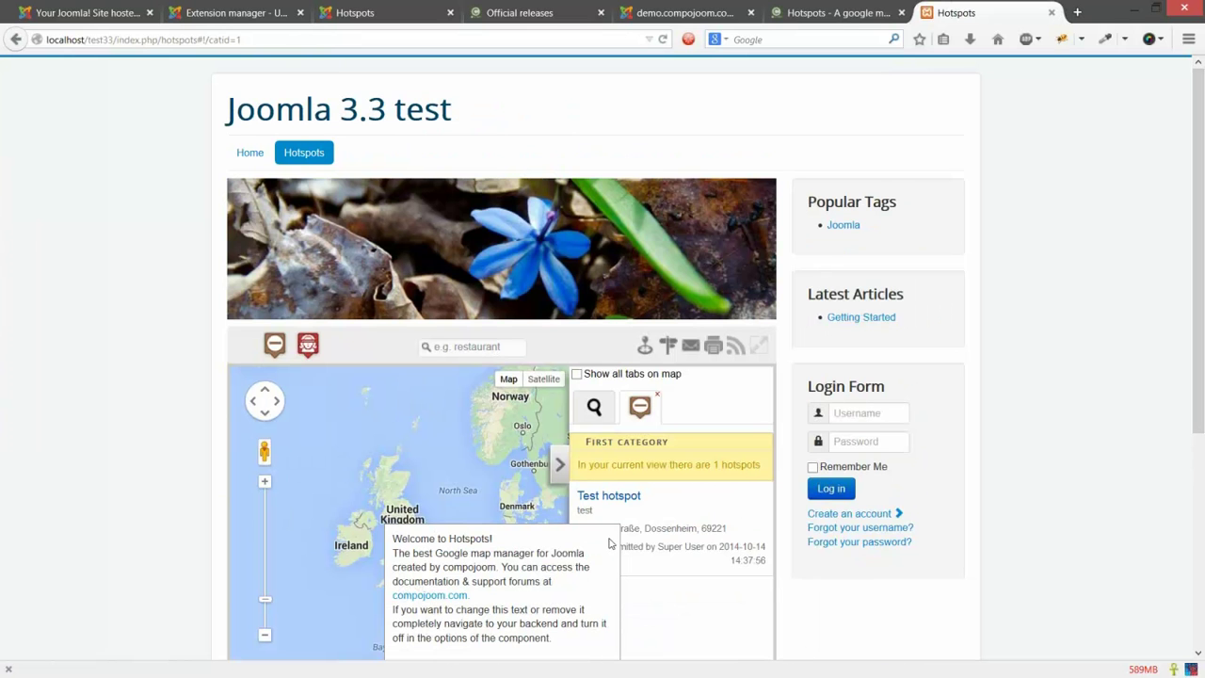
scroll(759, 515, down, 3)
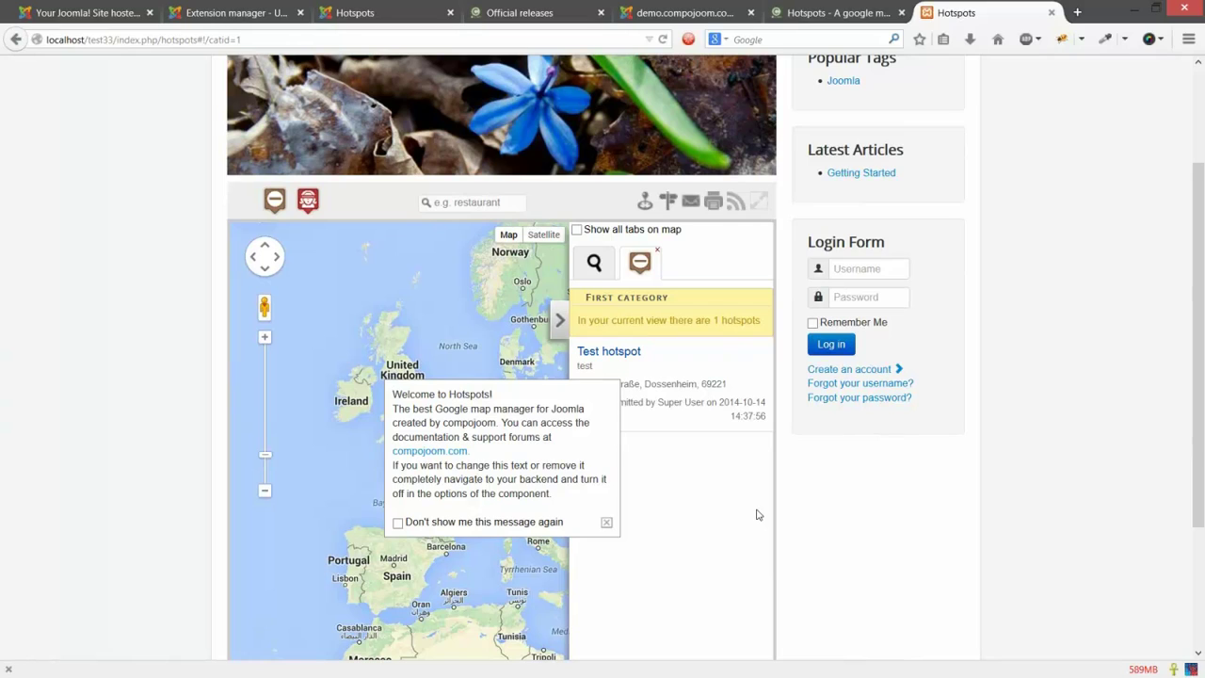
click(607, 521)
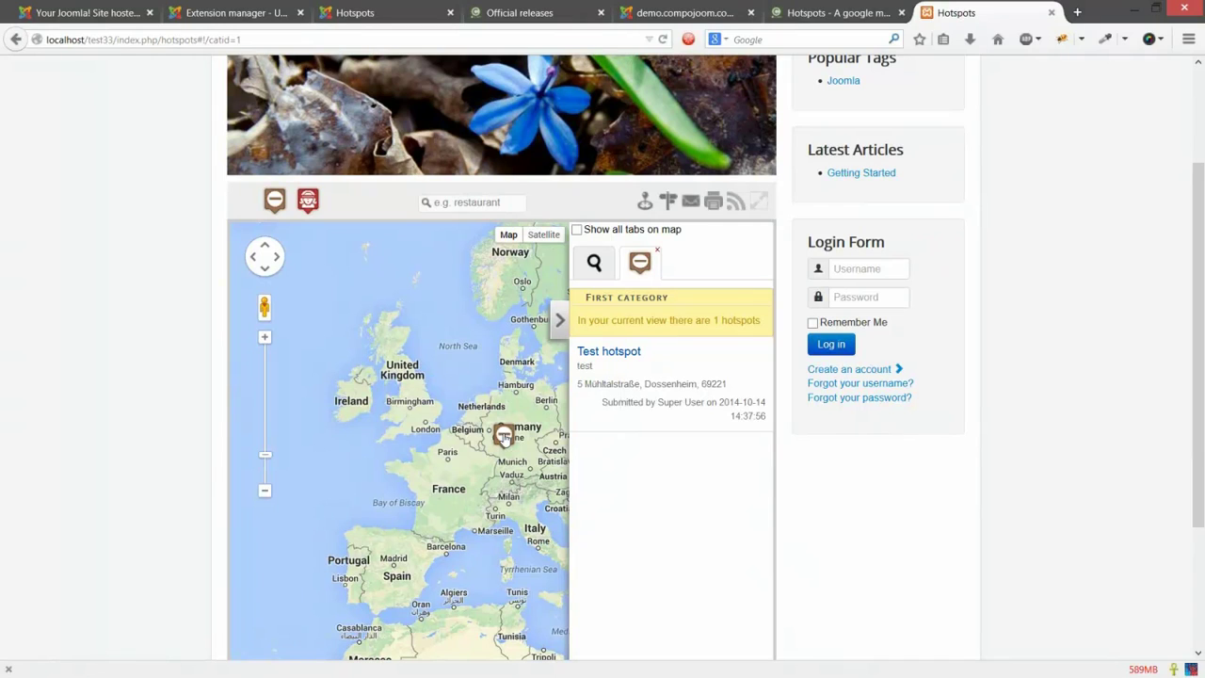
click(505, 436)
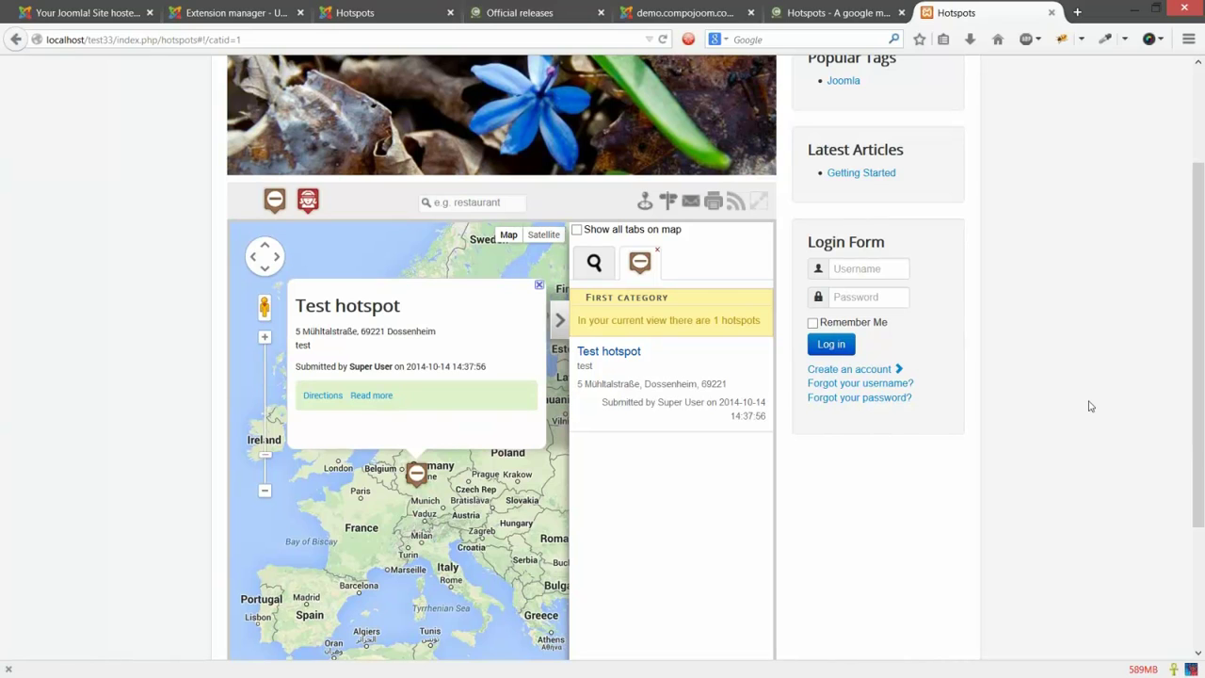
Step: Scroll down the local map page, then return to the compojoom demo map
scroll(1035, 386, down, 1)
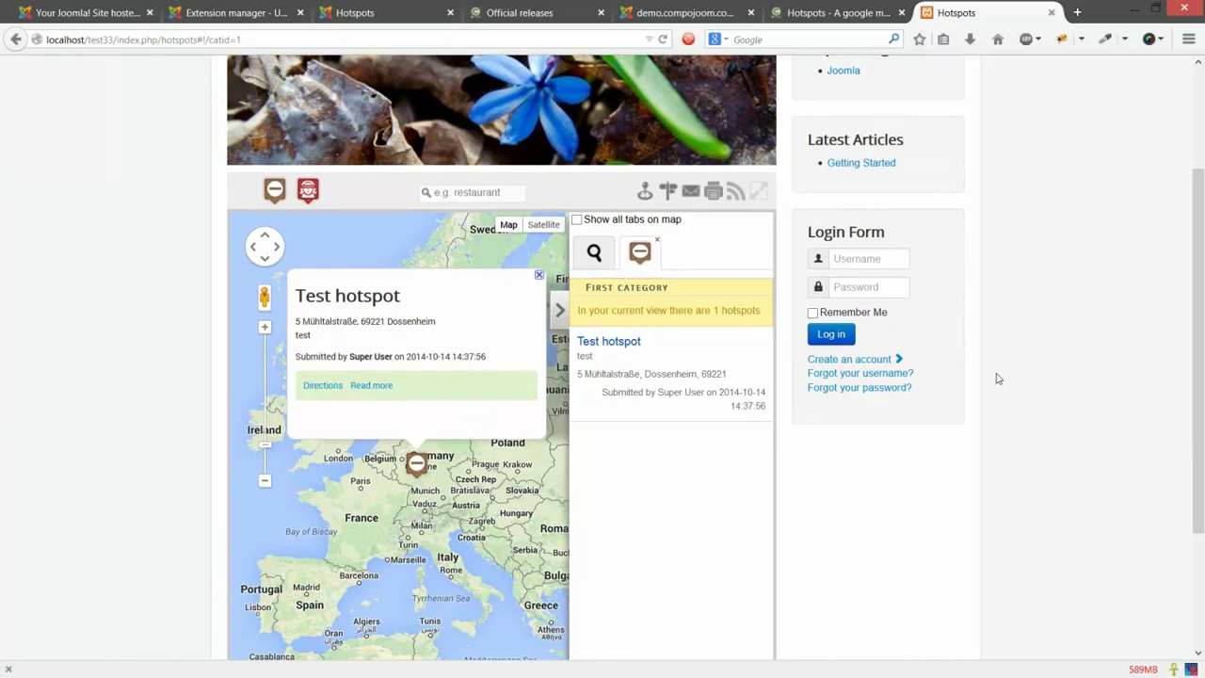
scroll(998, 378, down, 1)
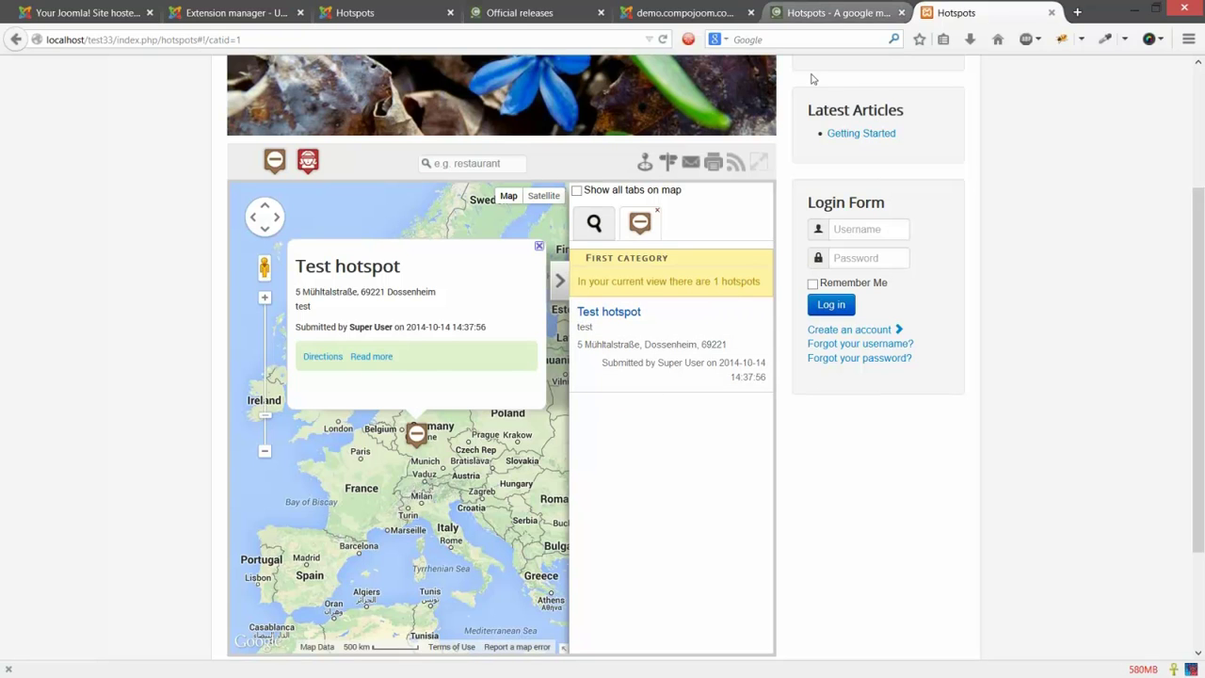
key(ctrl+shift+Tab)
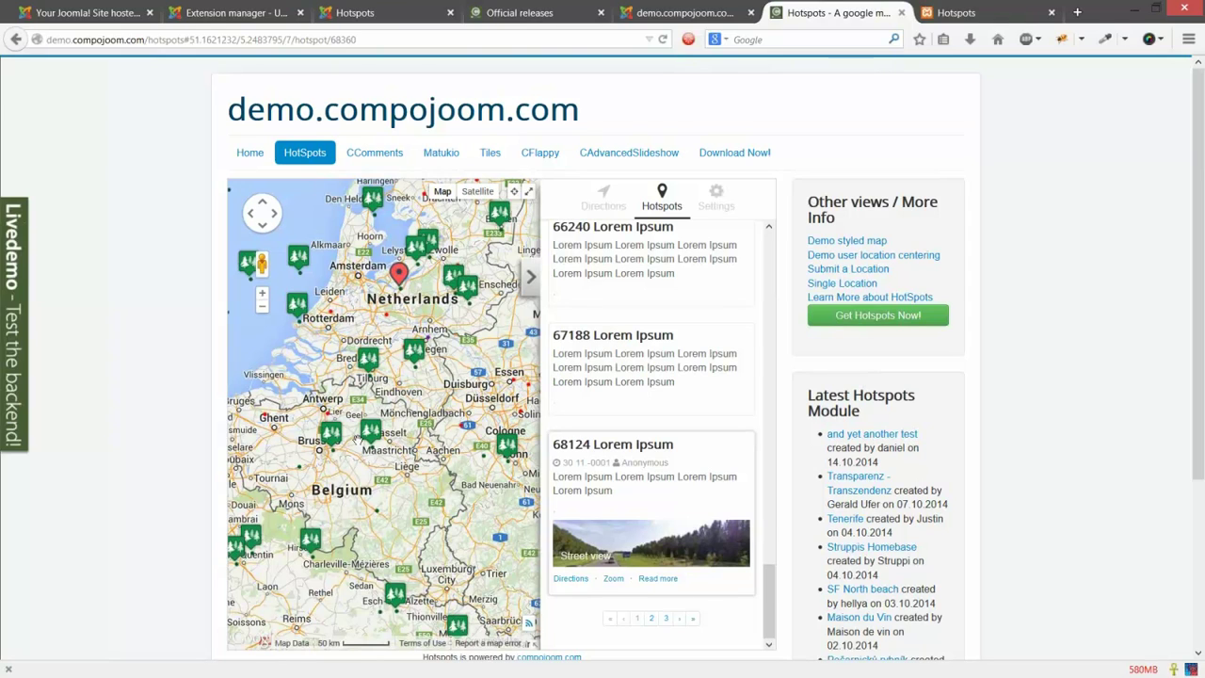
Step: Select the marker near Tilburg, show the map fullscreen, and pan toward the North Sea coast
click(368, 358)
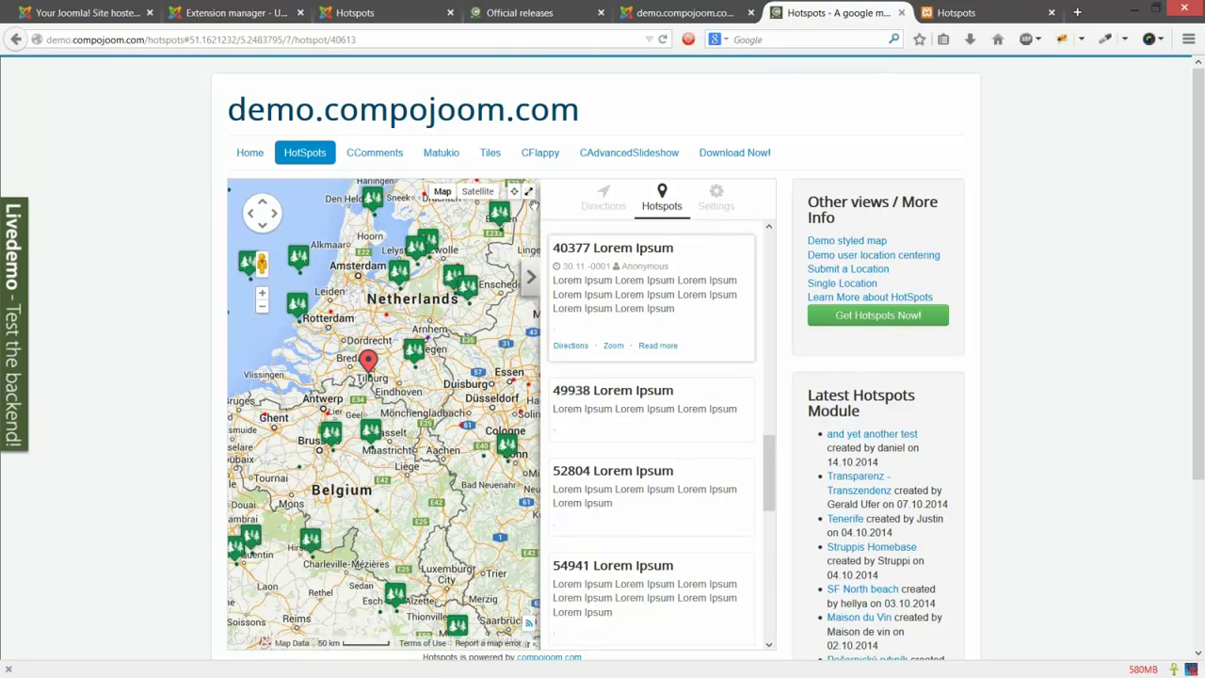
click(529, 193)
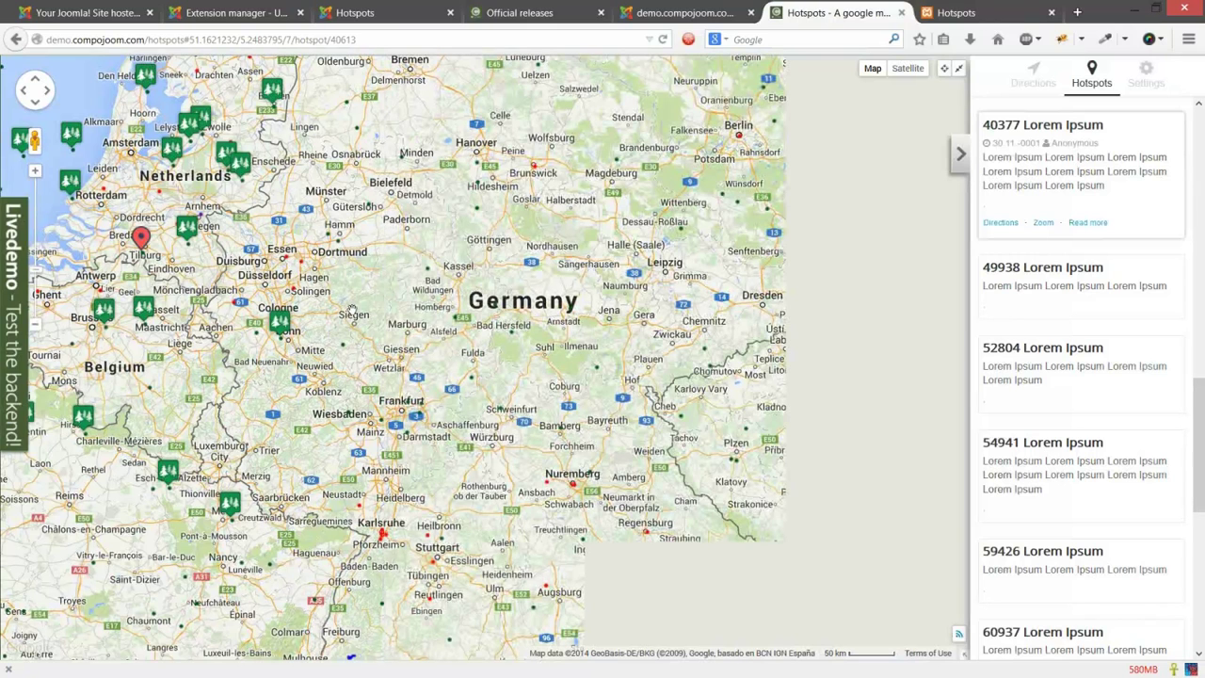
drag(352, 311, 583, 424)
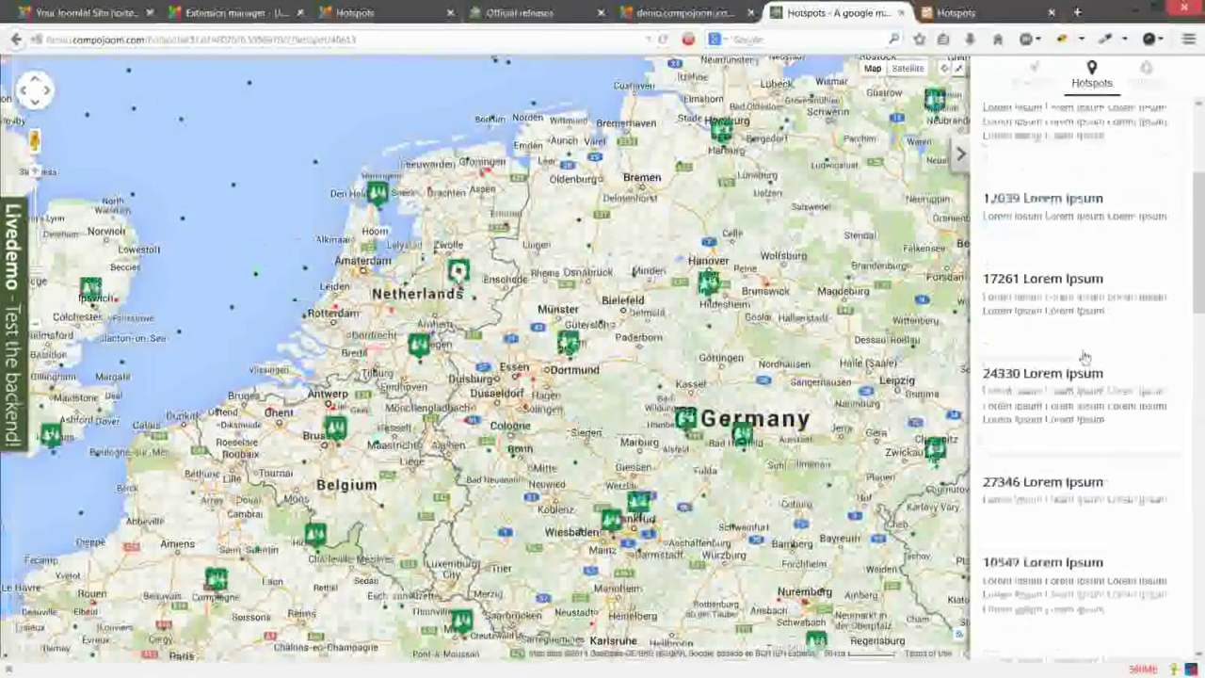
scroll(1081, 357, up, 4)
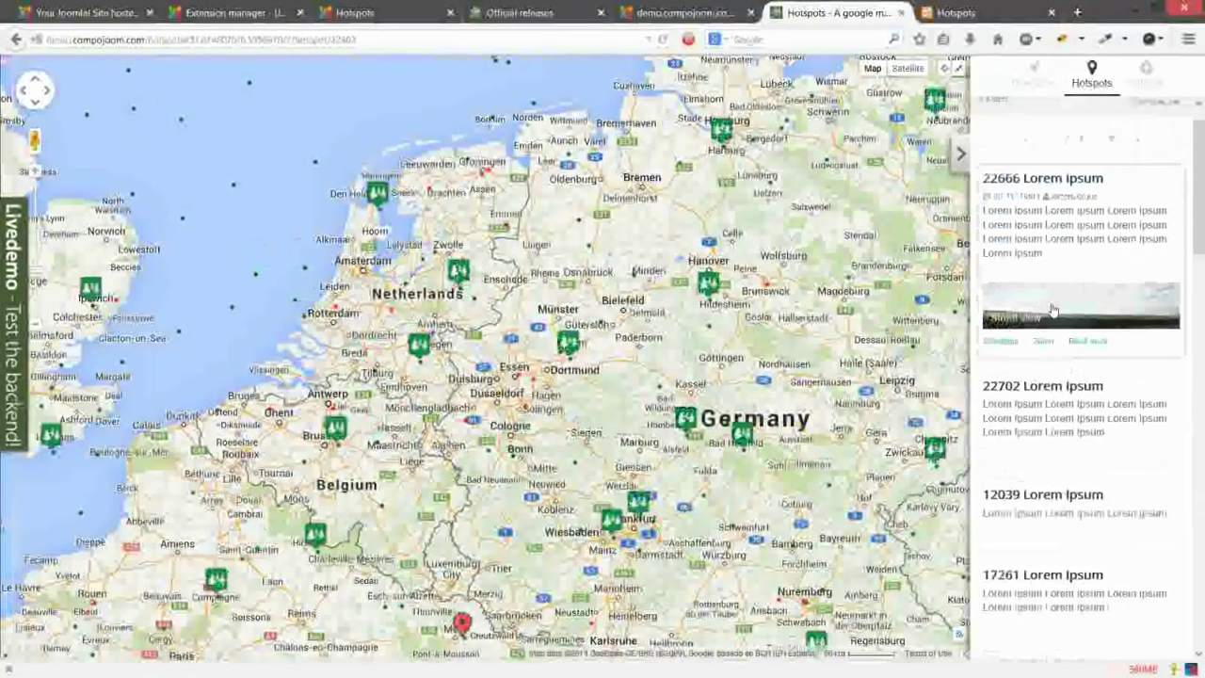
Step: View hotspot 22666 in Street View, step twice along the road, then close it
click(1052, 310)
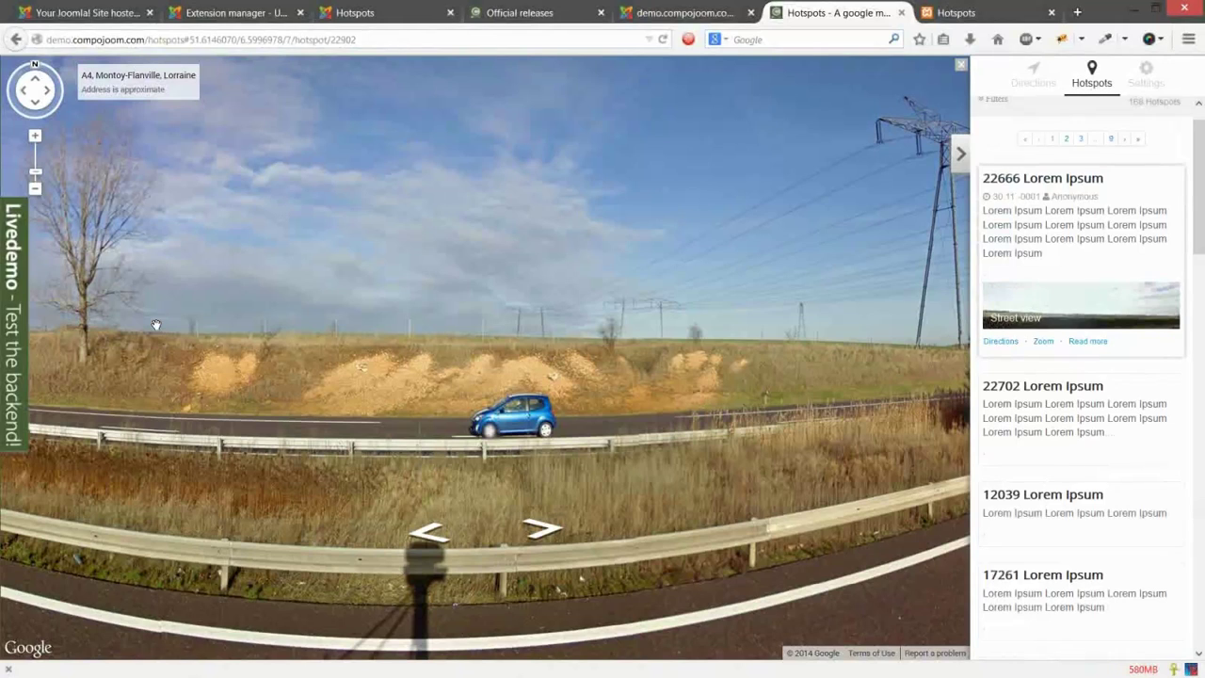
click(524, 353)
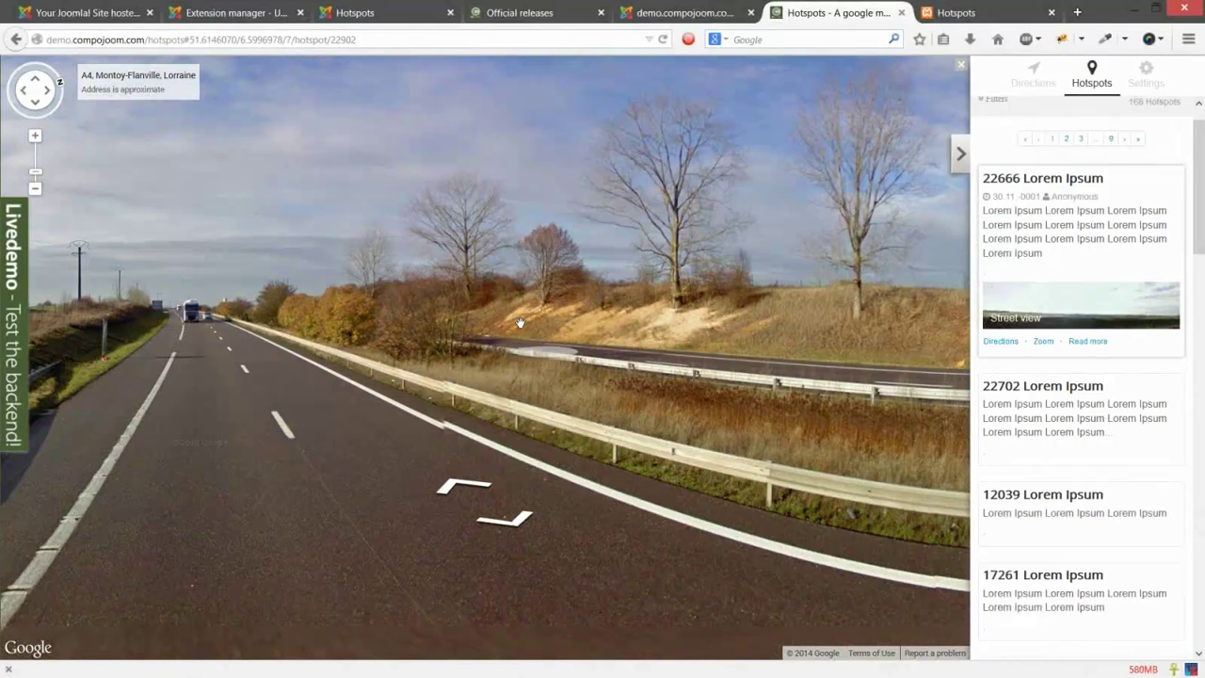
click(519, 323)
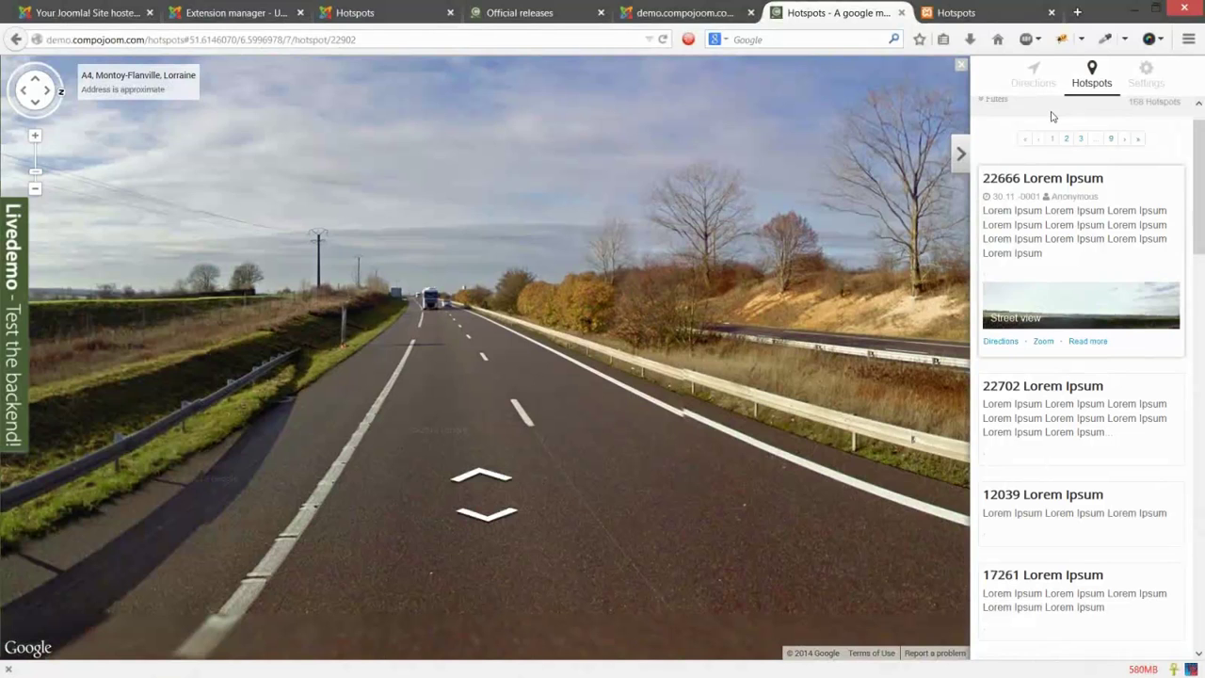
click(1043, 342)
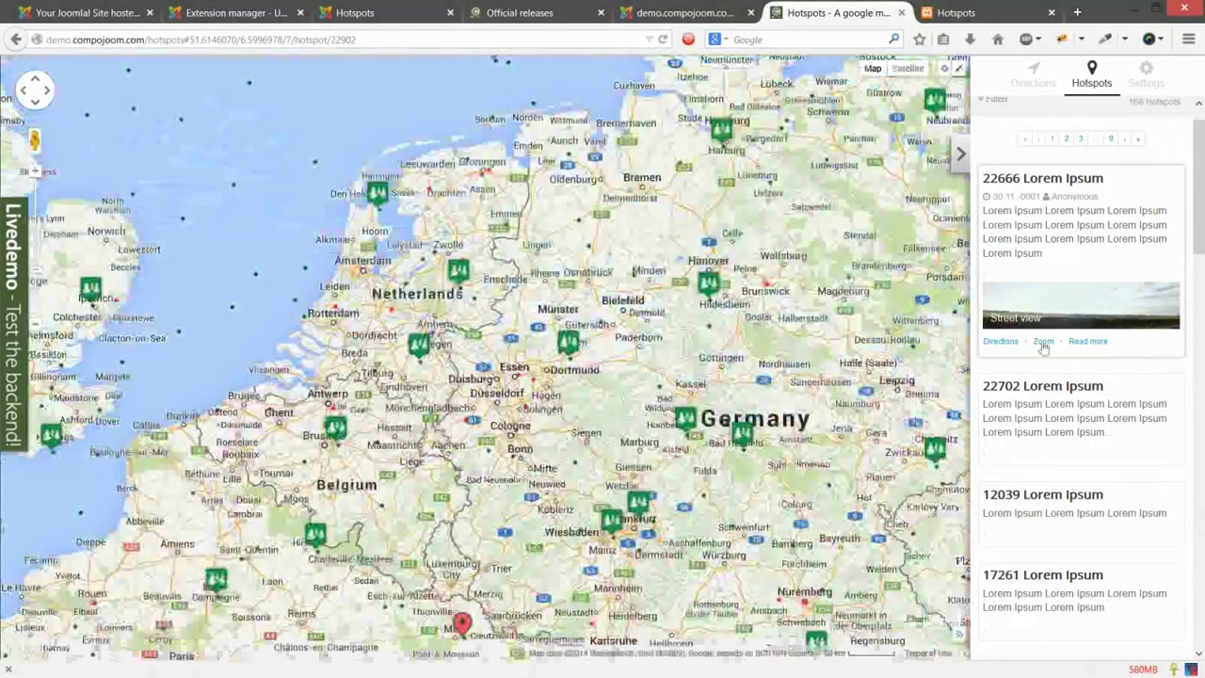
Step: Zoom the map in on hotspot 22666, then zoom back out
click(1042, 345)
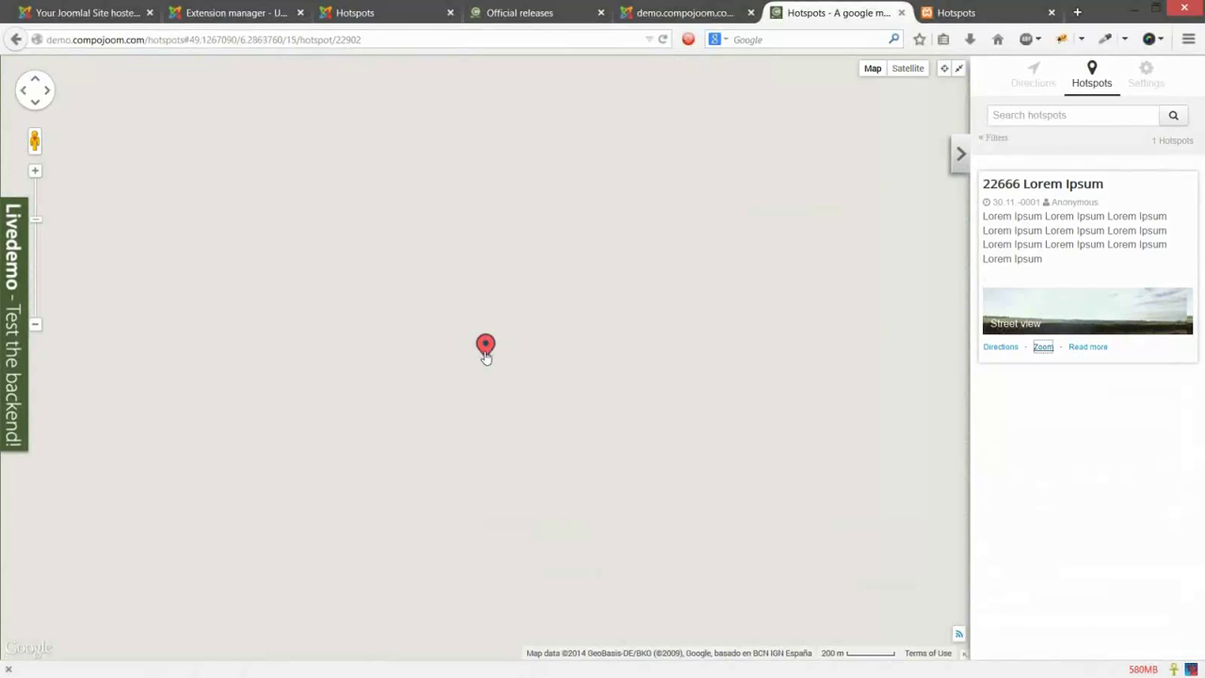
scroll(474, 398, down, 1)
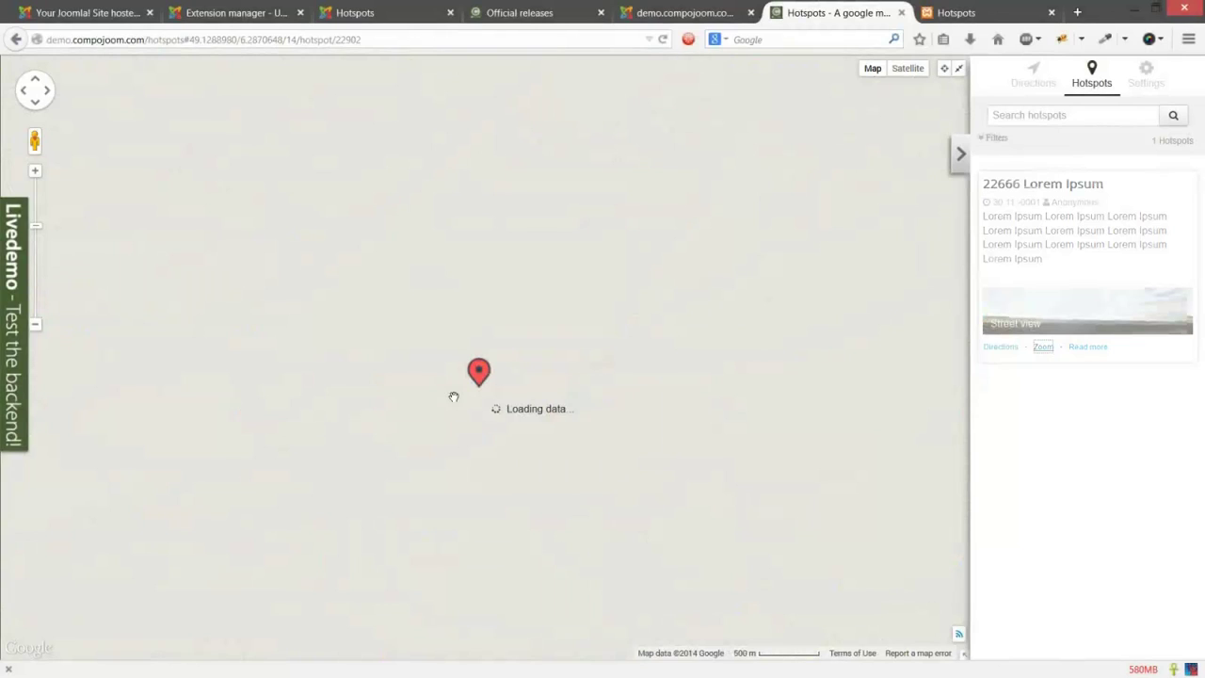
scroll(454, 396, down, 5)
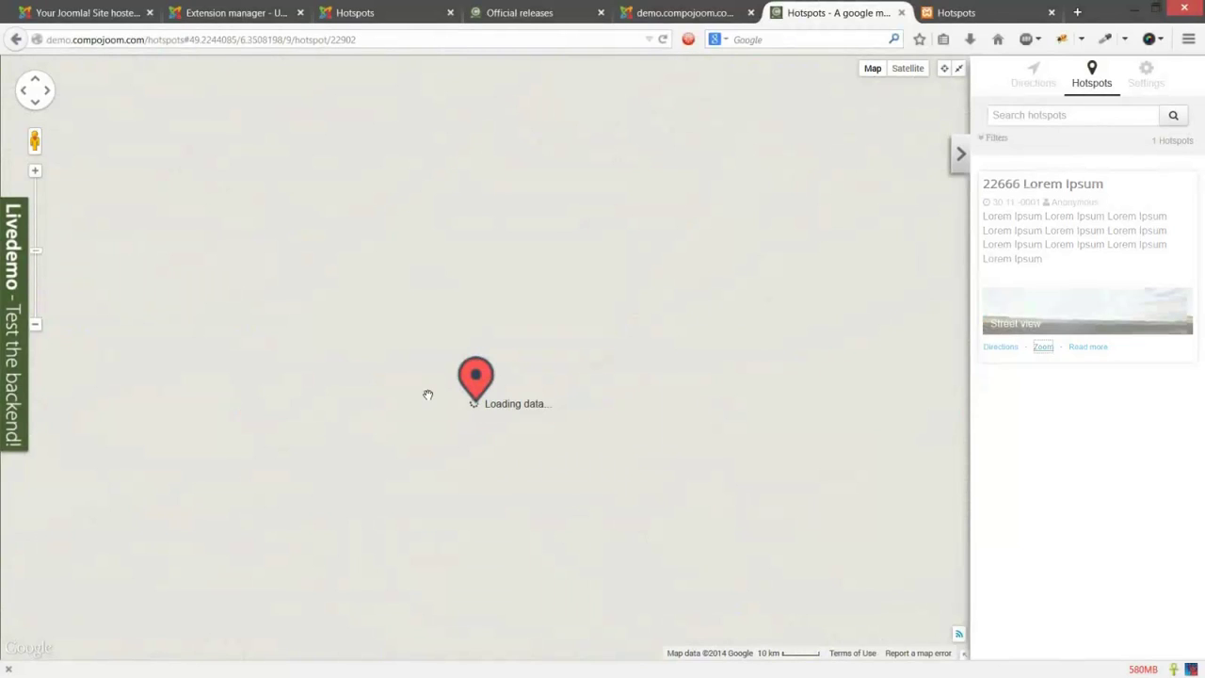
scroll(427, 394, down, 1)
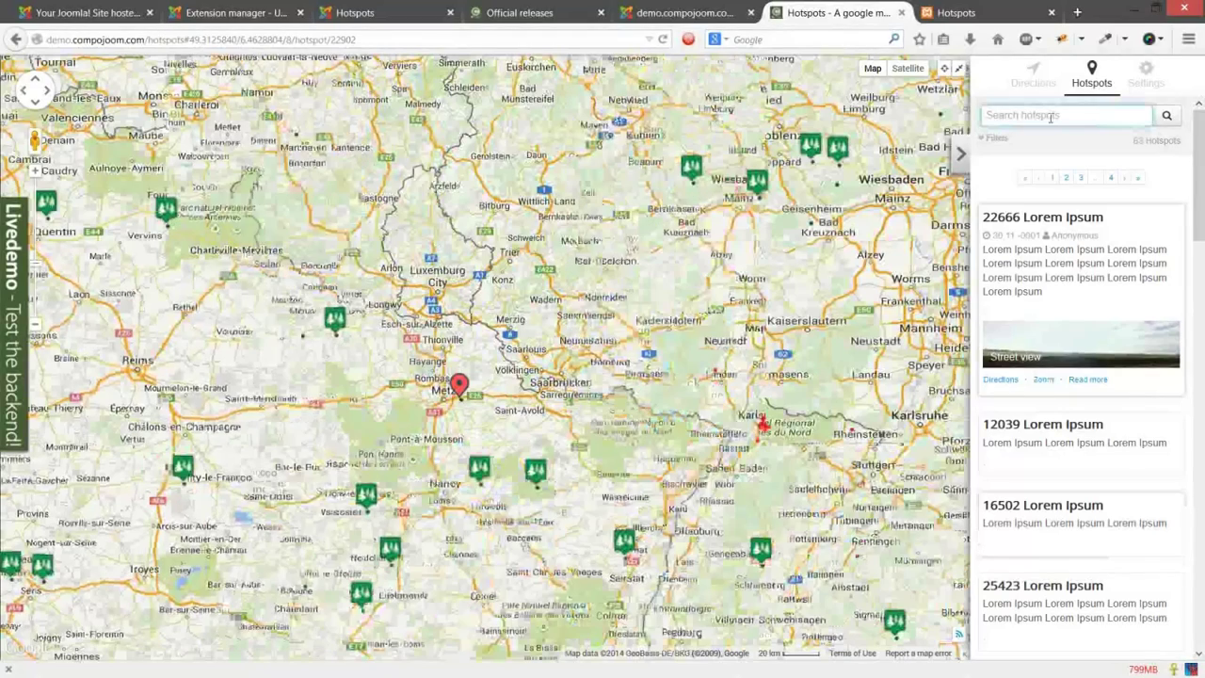
Step: Search the demo hotspots for 'restaurant', apply the Parks category filter, then remove it
click(1050, 117)
text(r)
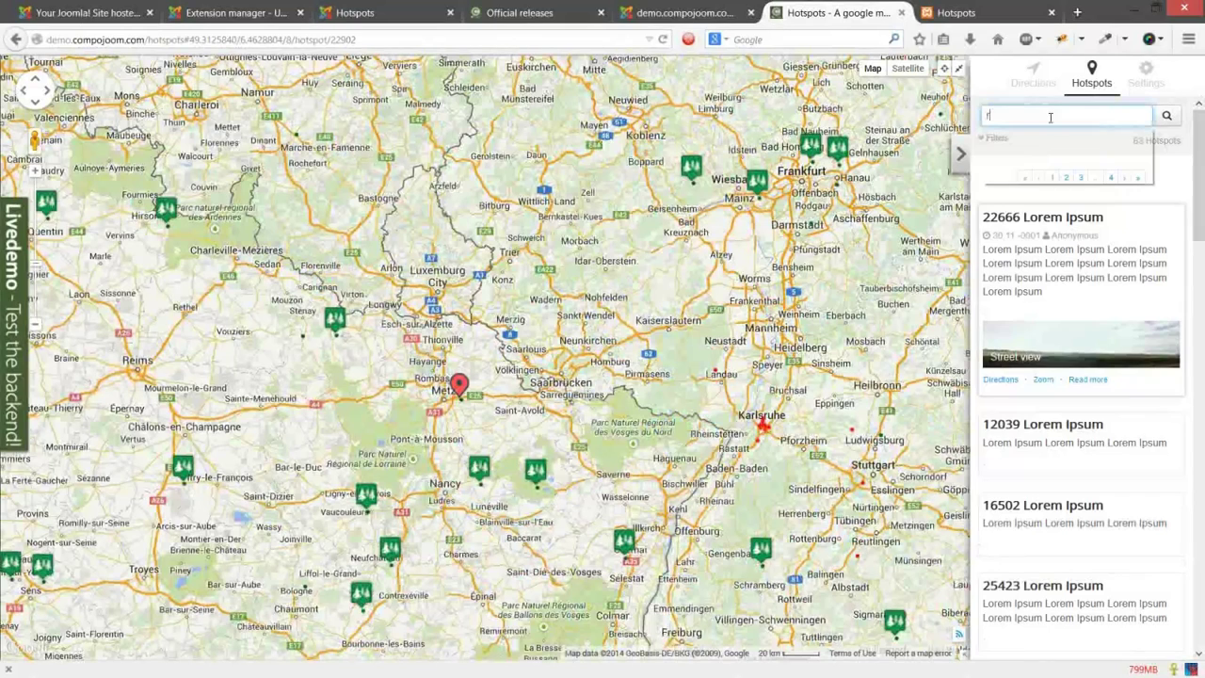
text(estaurant)
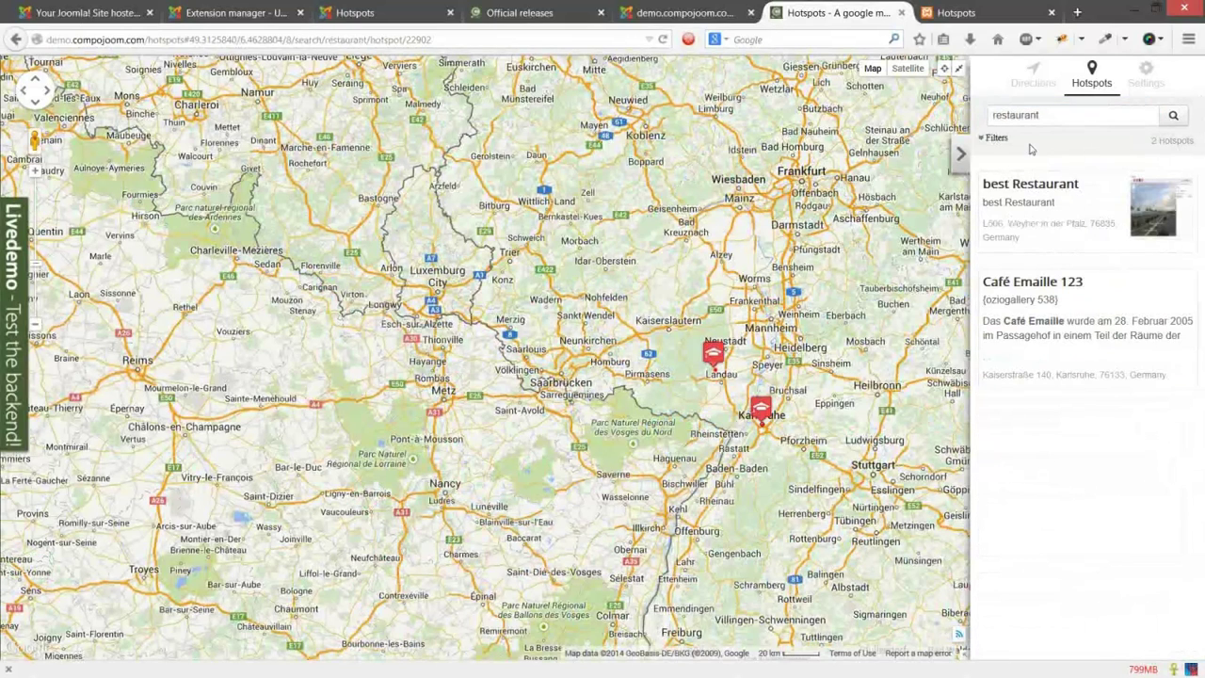
click(996, 138)
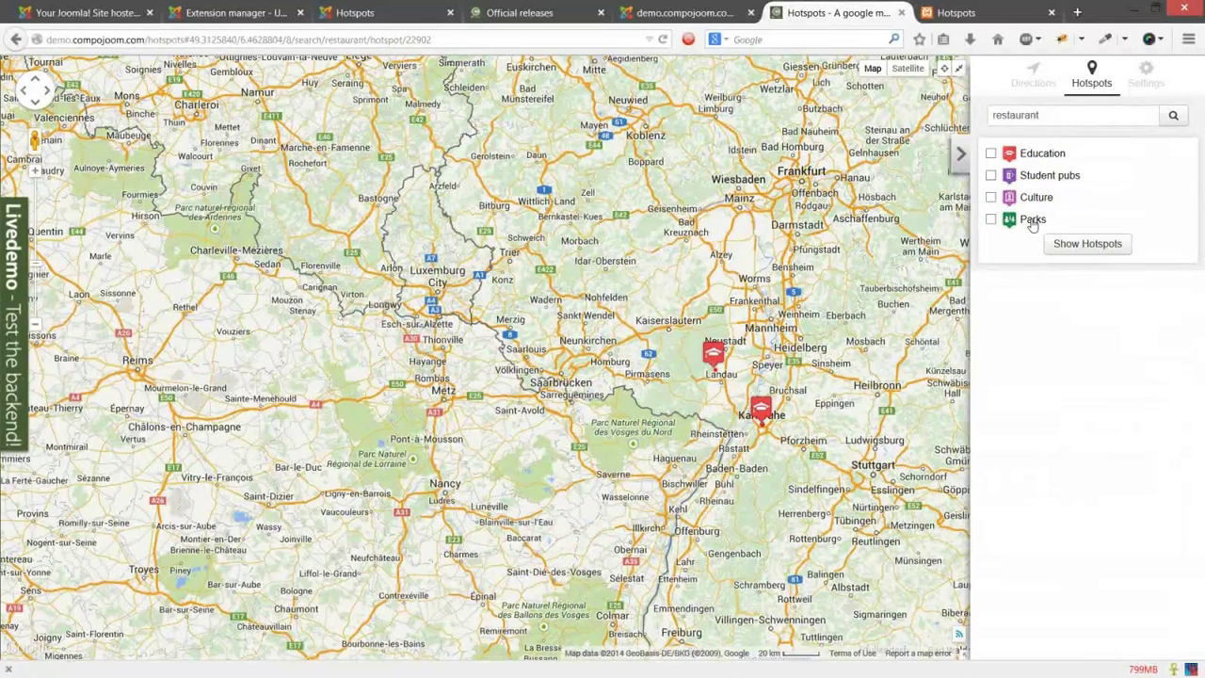
click(1110, 250)
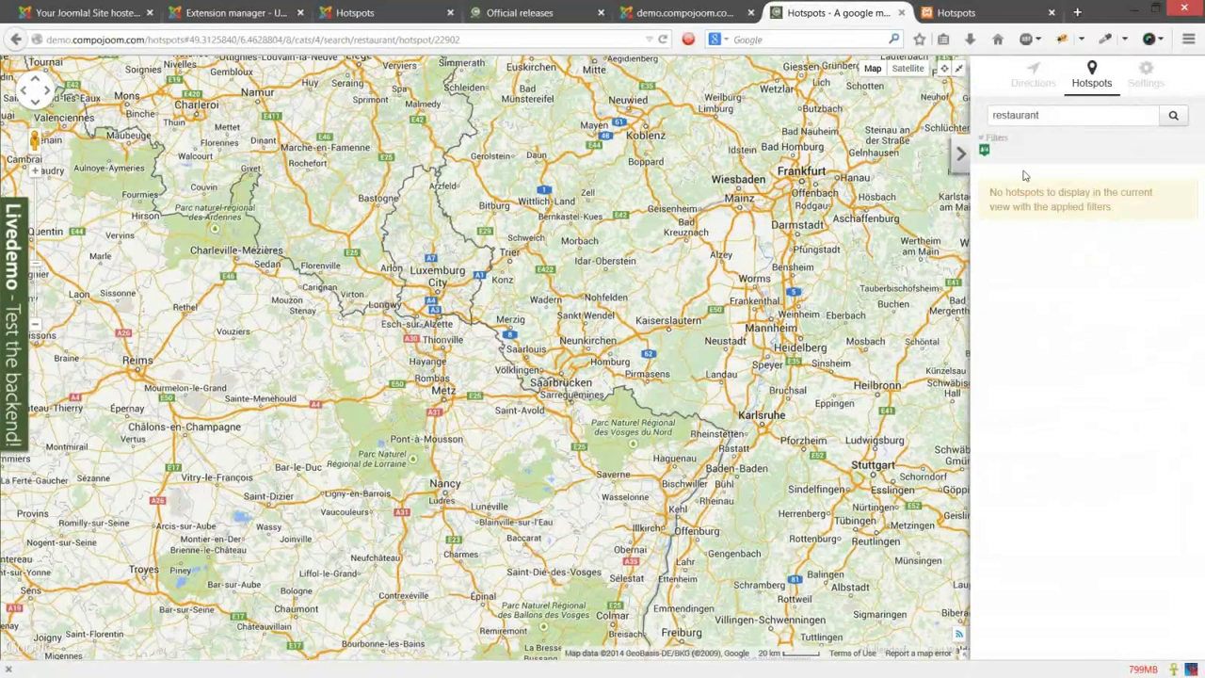
click(985, 154)
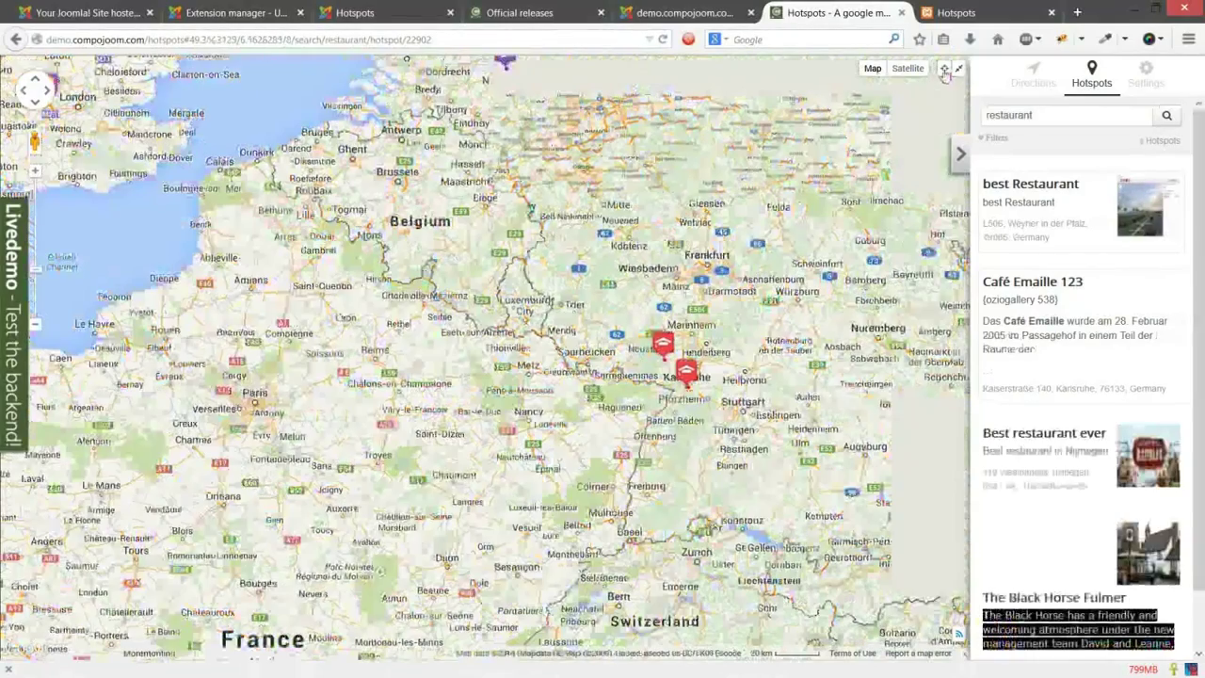
Step: Centre the map on the current location, choosing Always Share Location
click(944, 70)
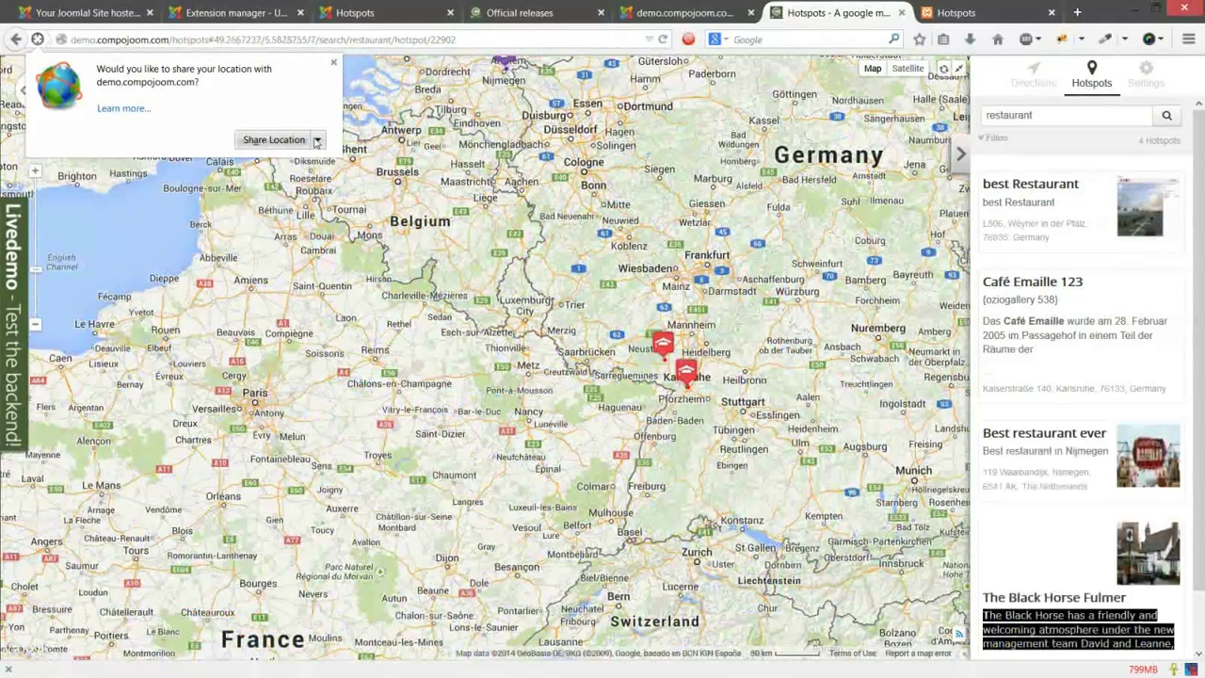
click(317, 140)
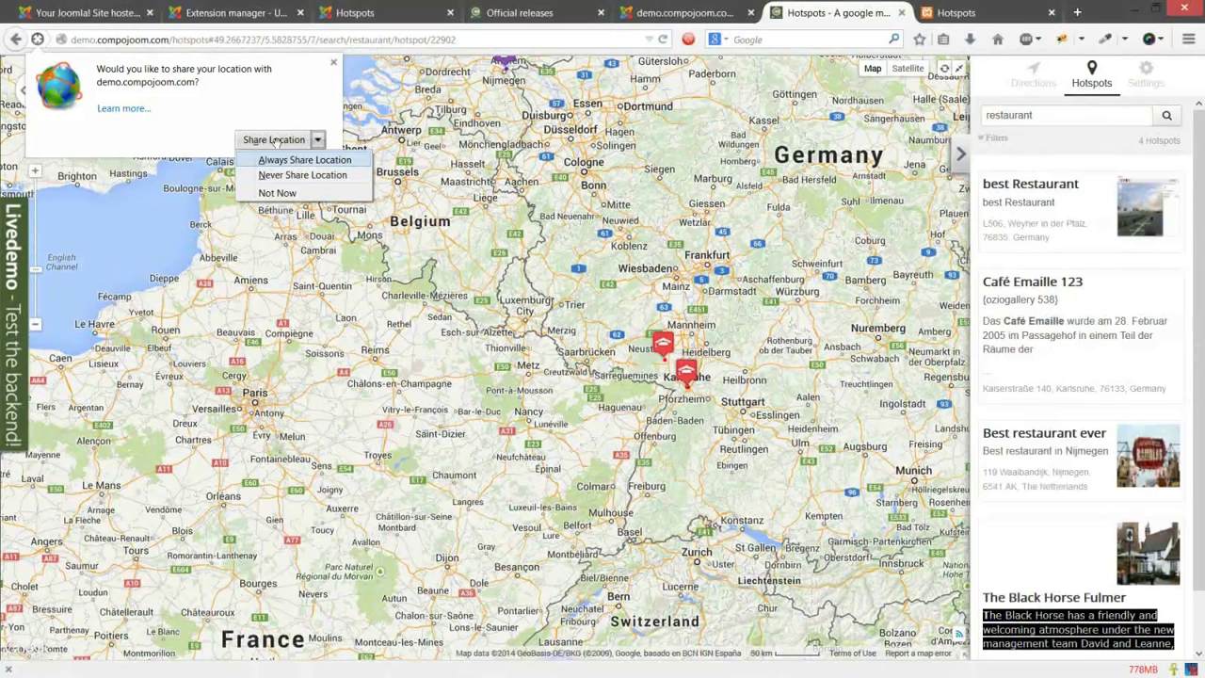
click(274, 139)
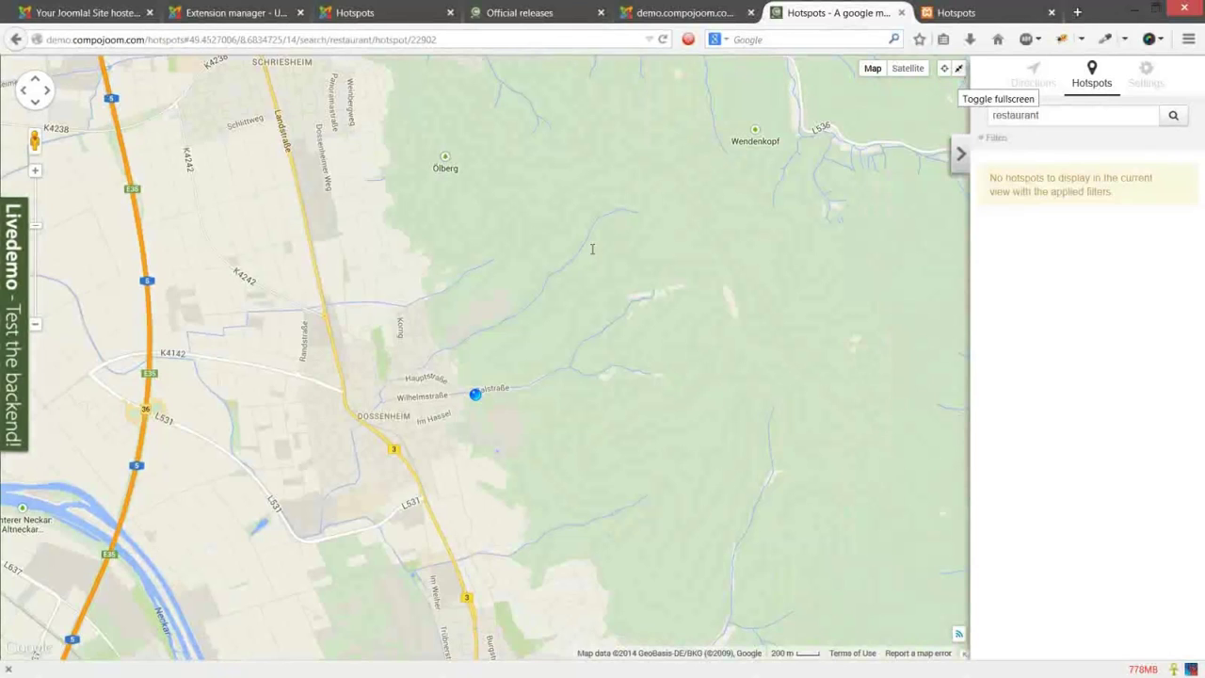
Step: Leave fullscreen and fill the My location field with the detected address
key(Escape)
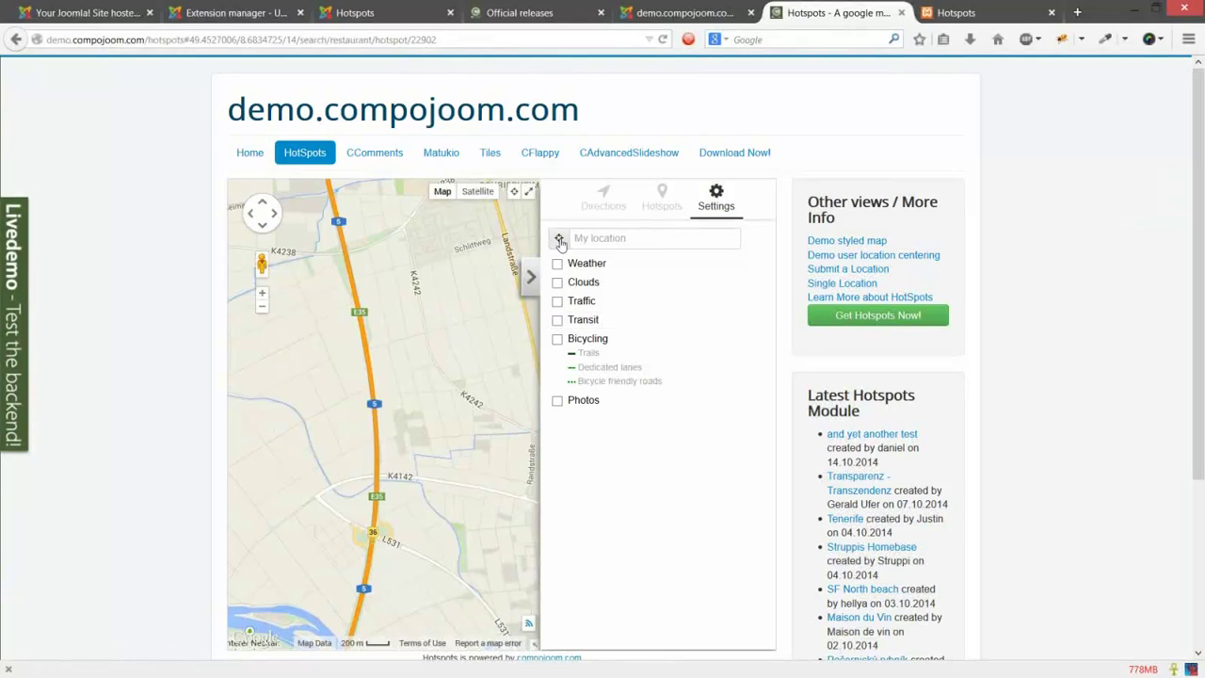
click(559, 239)
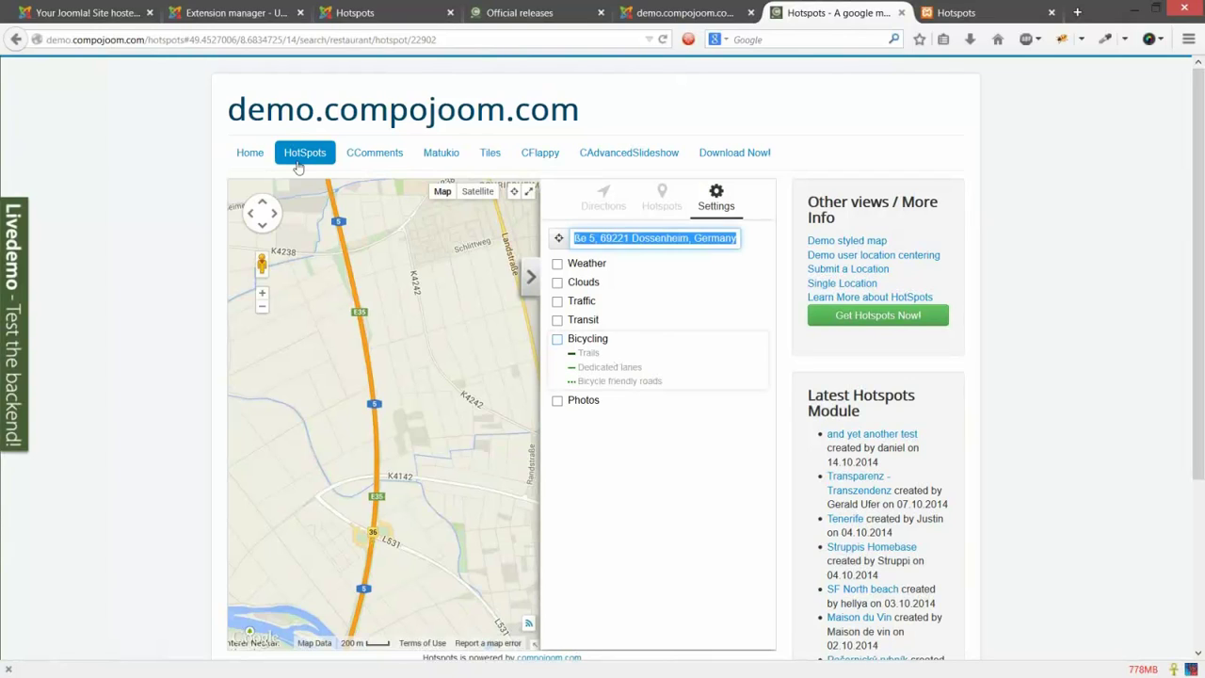
mouse_move(298, 166)
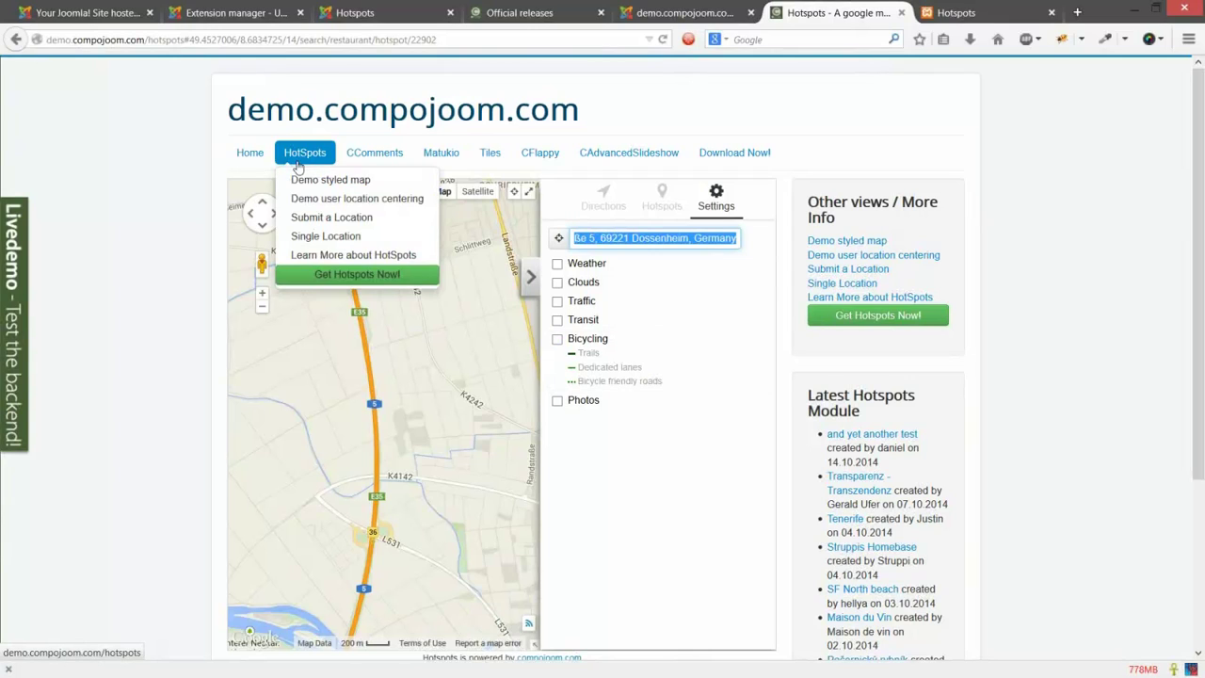
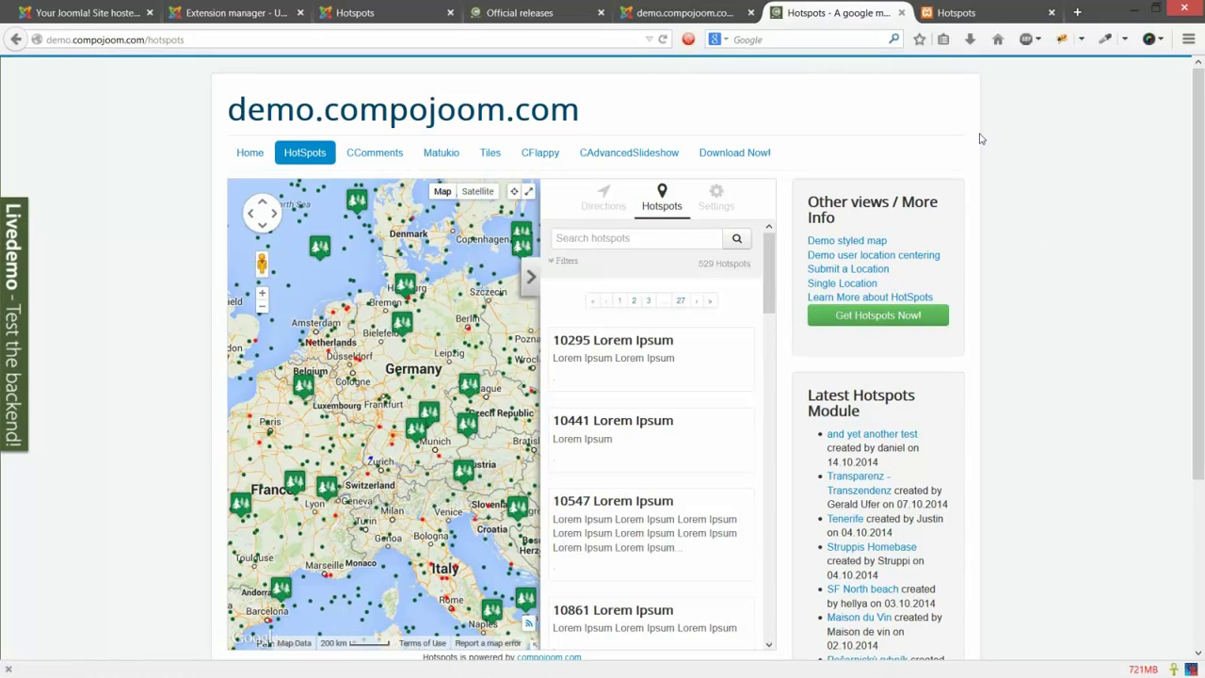
Step: Open the Google Maps Styled Map Wizard in a new tab and dismiss its help dialog
click(1077, 12)
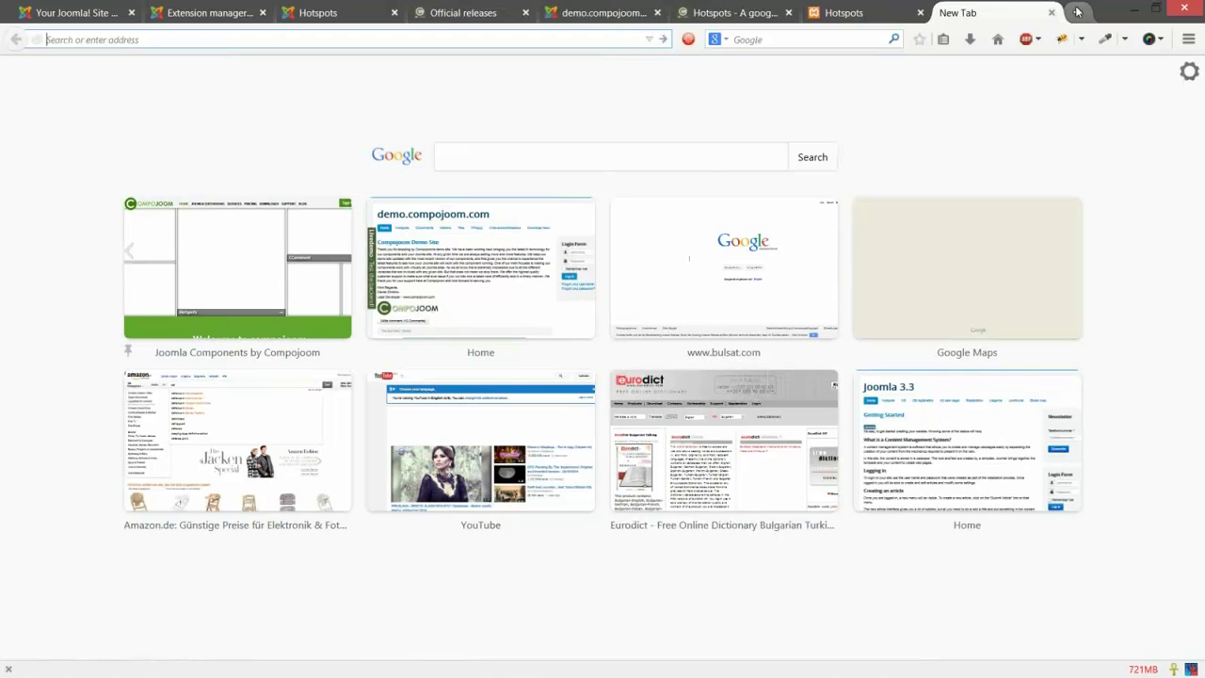
text(wiza)
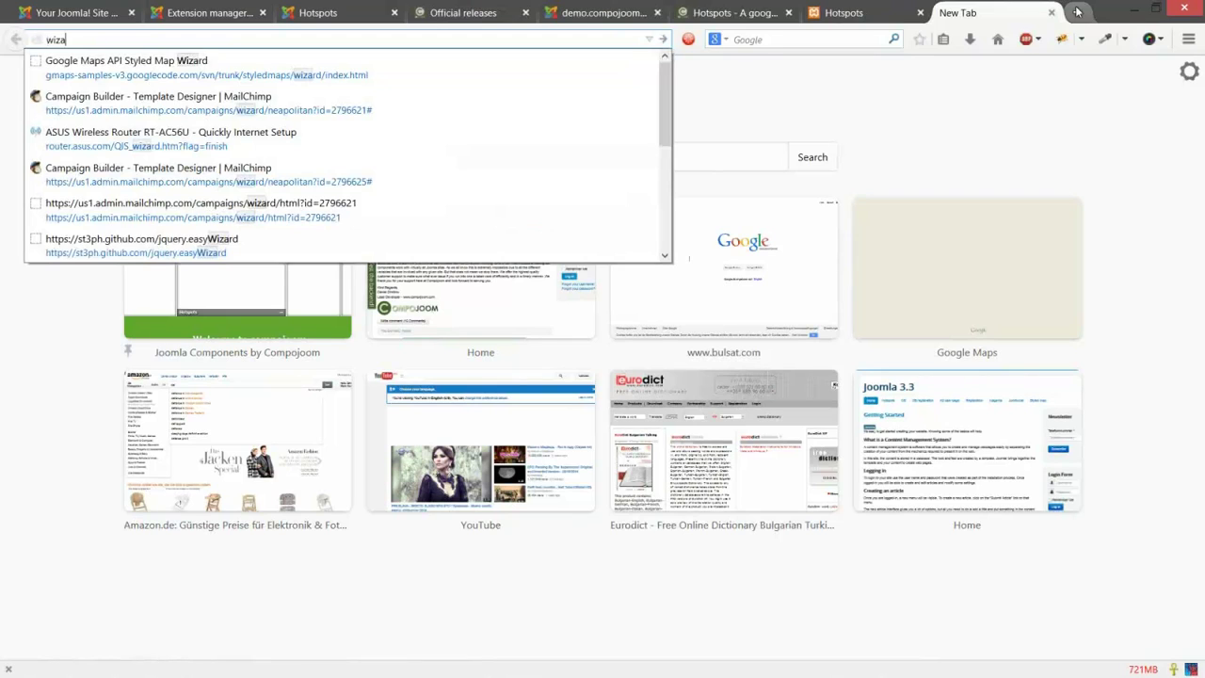
key(Down)
key(Return)
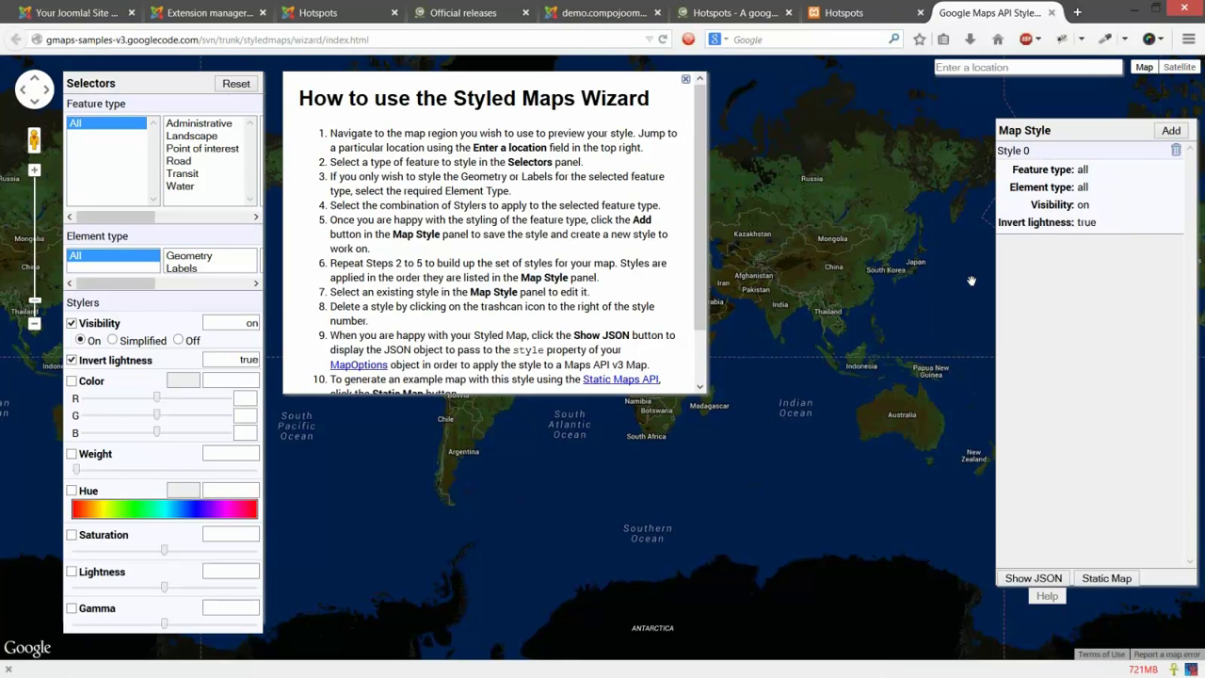
click(971, 281)
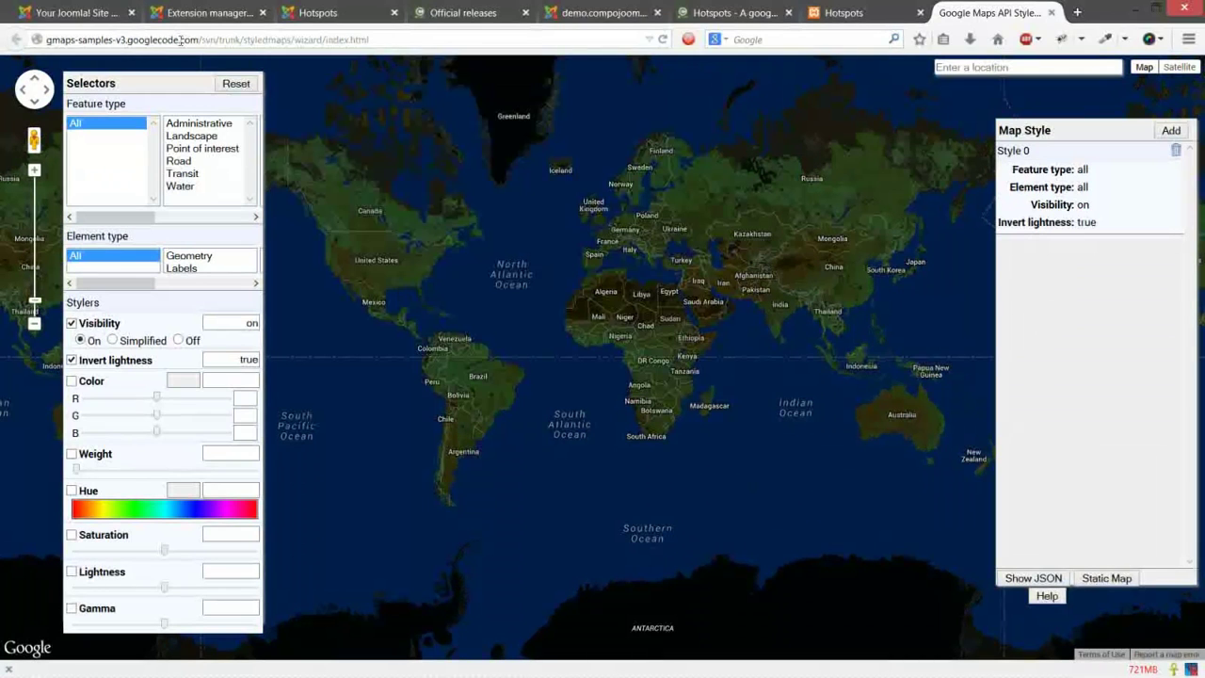
Step: Select 'styledmaps' in the wizard's address, then start typing 'styl' in another new tab
click(370, 38)
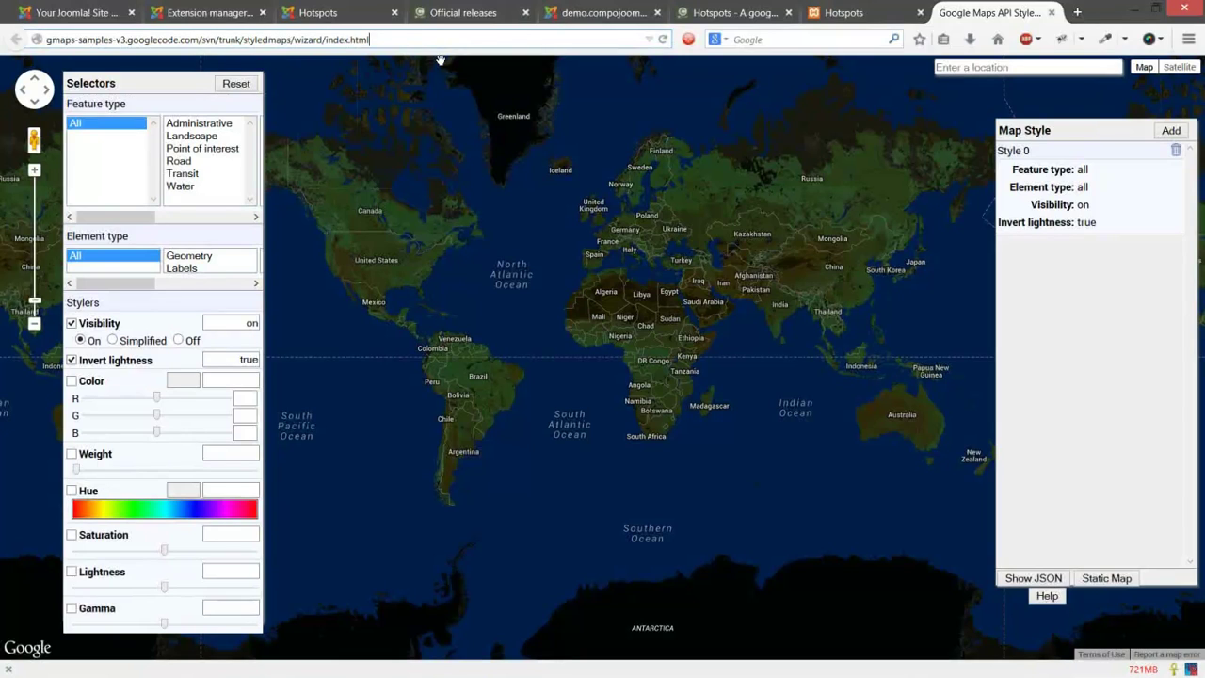
double_click(271, 39)
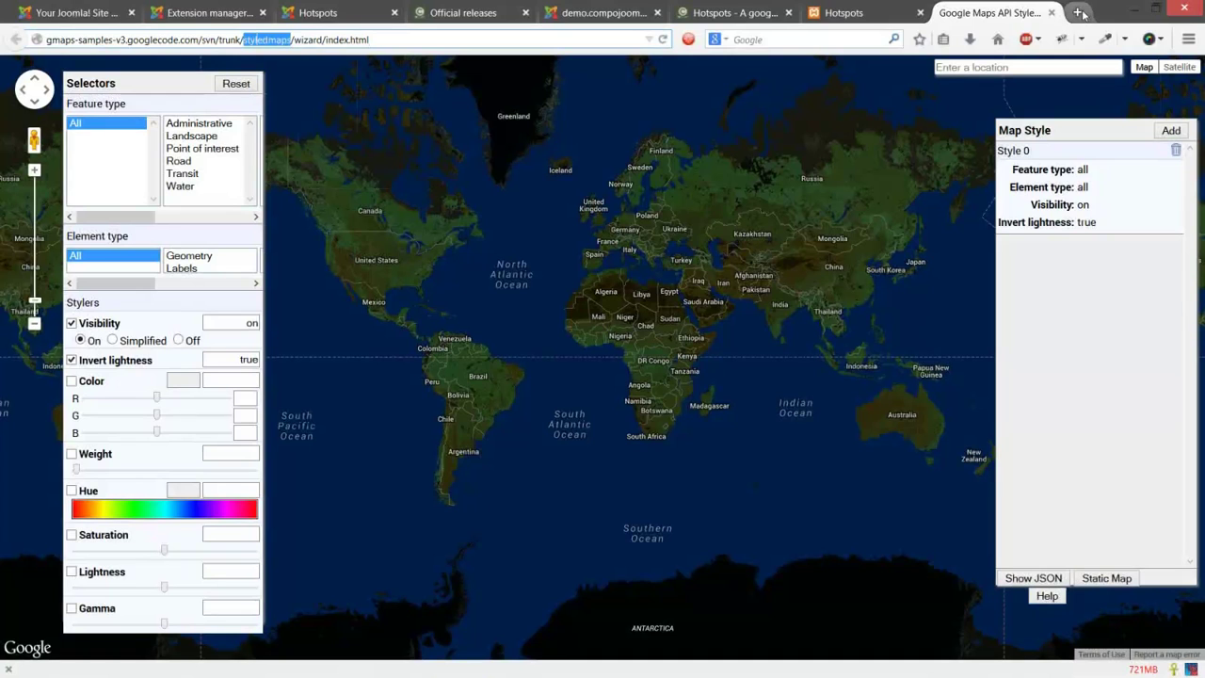
click(1080, 12)
text(styleware.eu/)
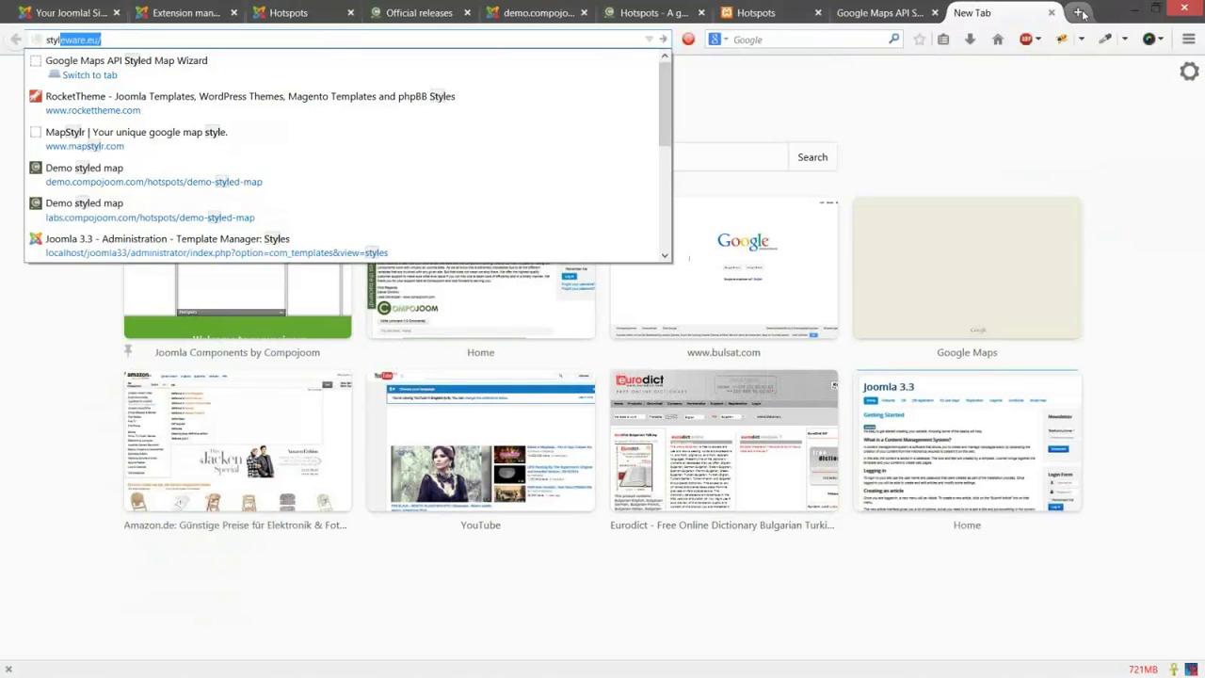
Step: Load the MapStylr home page and look at its style editor in a separate tab
key(Down)
key(Down)
key(Down)
key(Return)
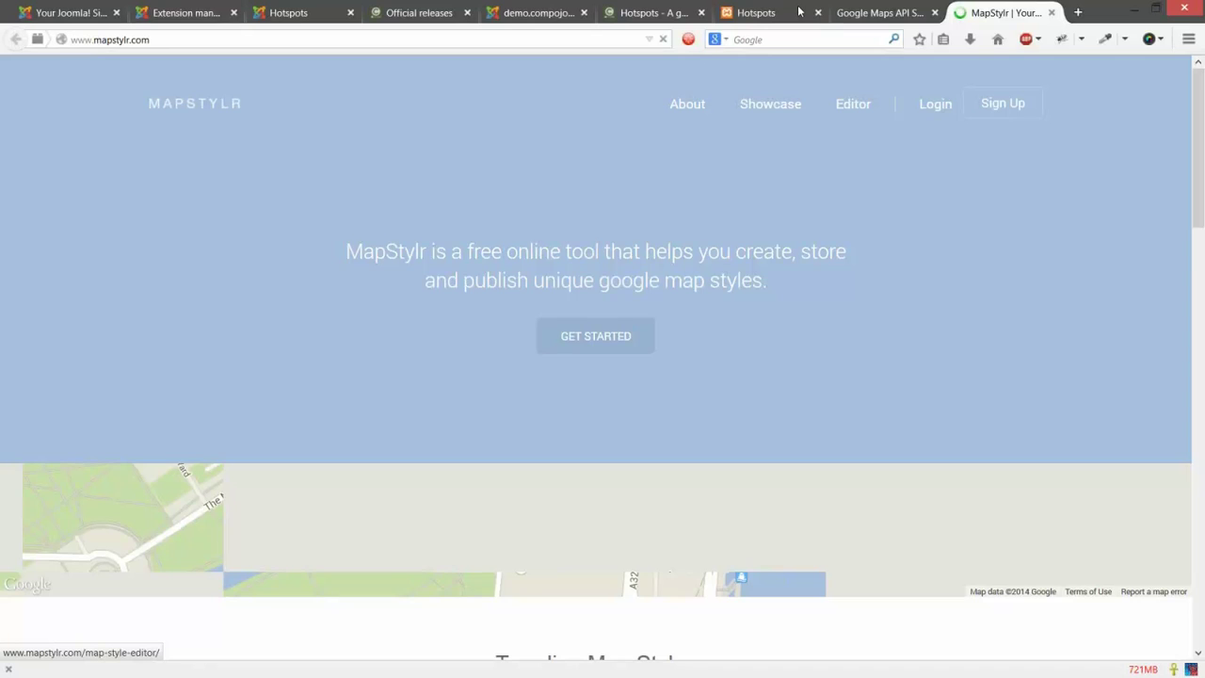
click(875, 13)
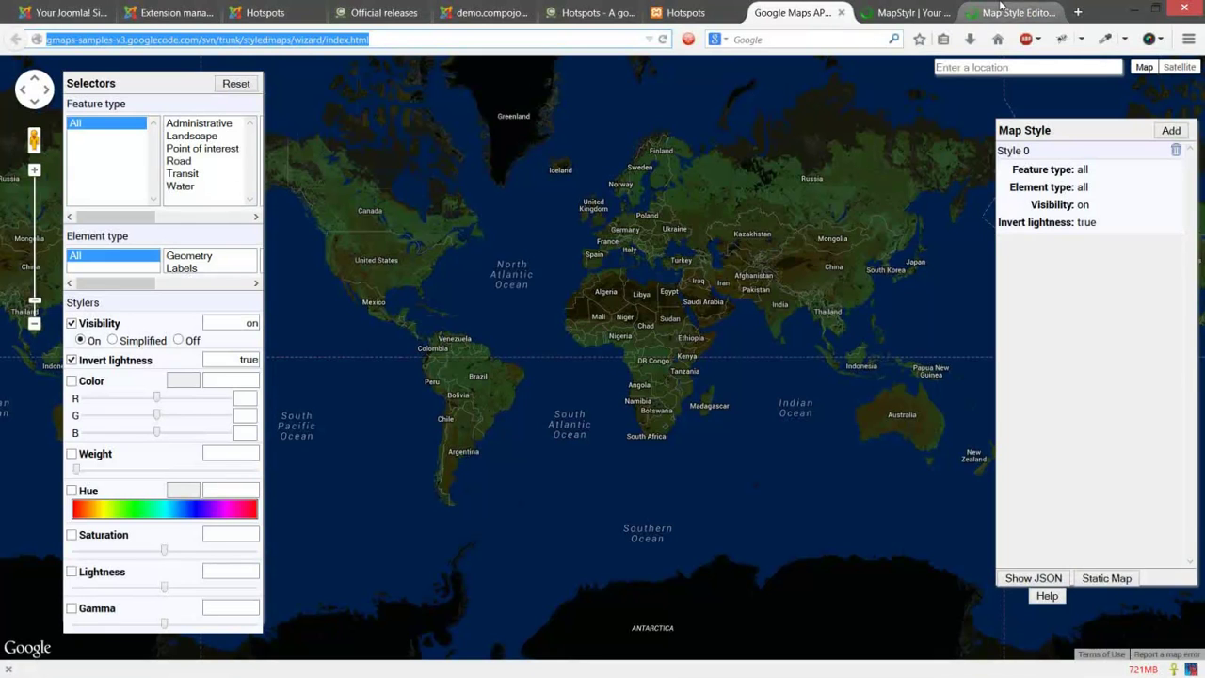
click(1001, 8)
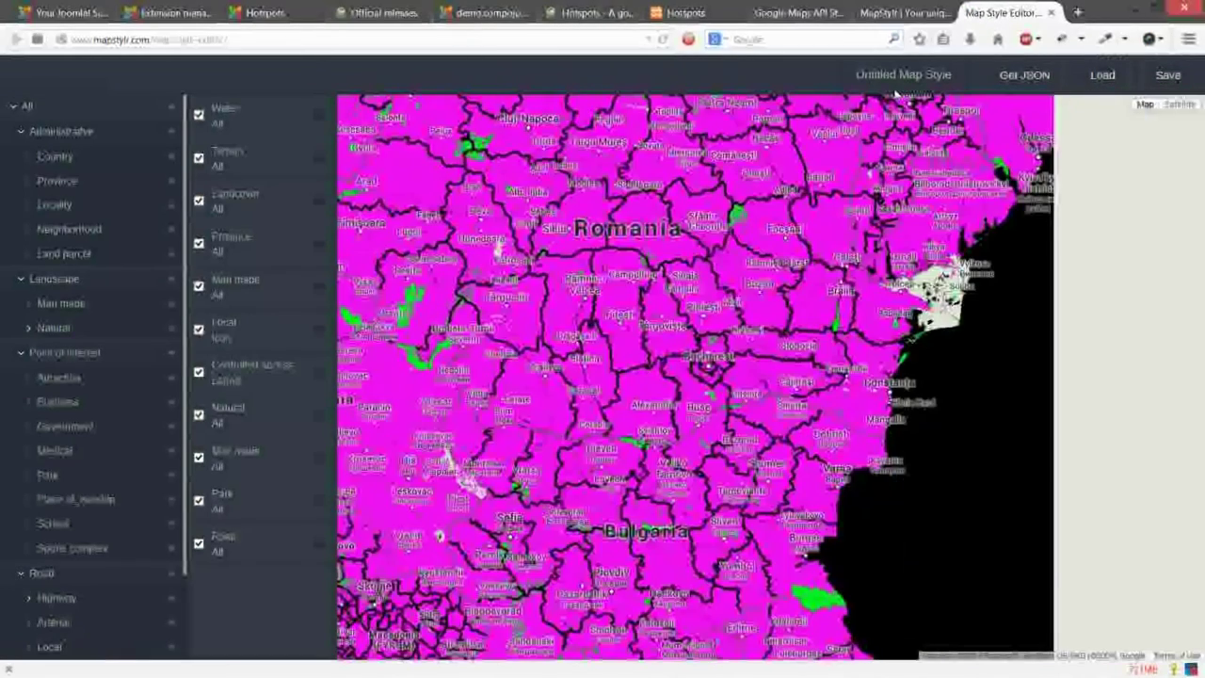
click(902, 12)
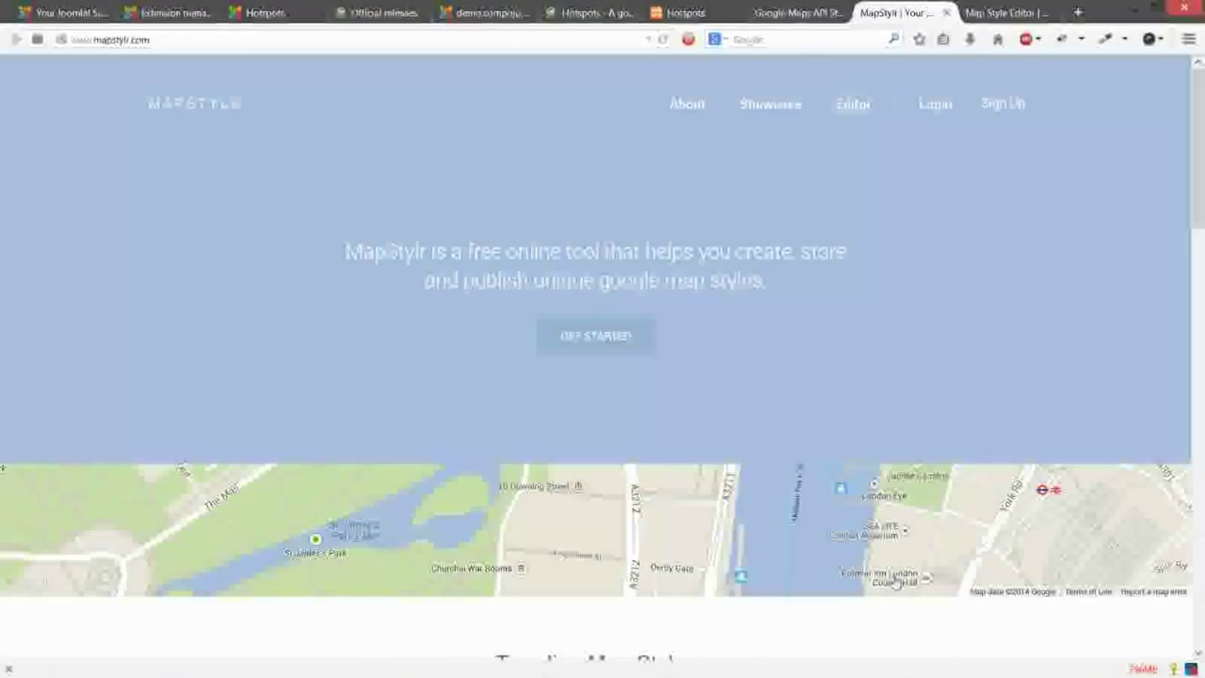
Step: Open the trending 'Facebook' map style and copy its JSON to the clipboard
scroll(713, 235, down, 1)
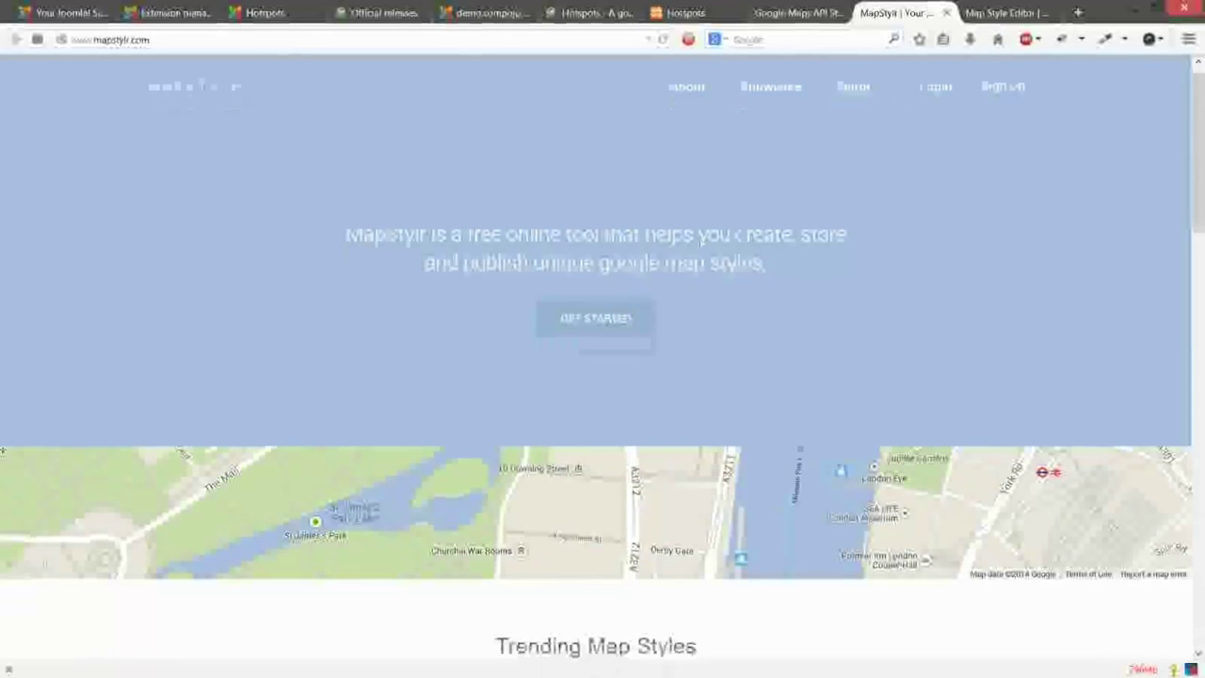
scroll(602, 358, down, 5)
drag(515, 230, 698, 232)
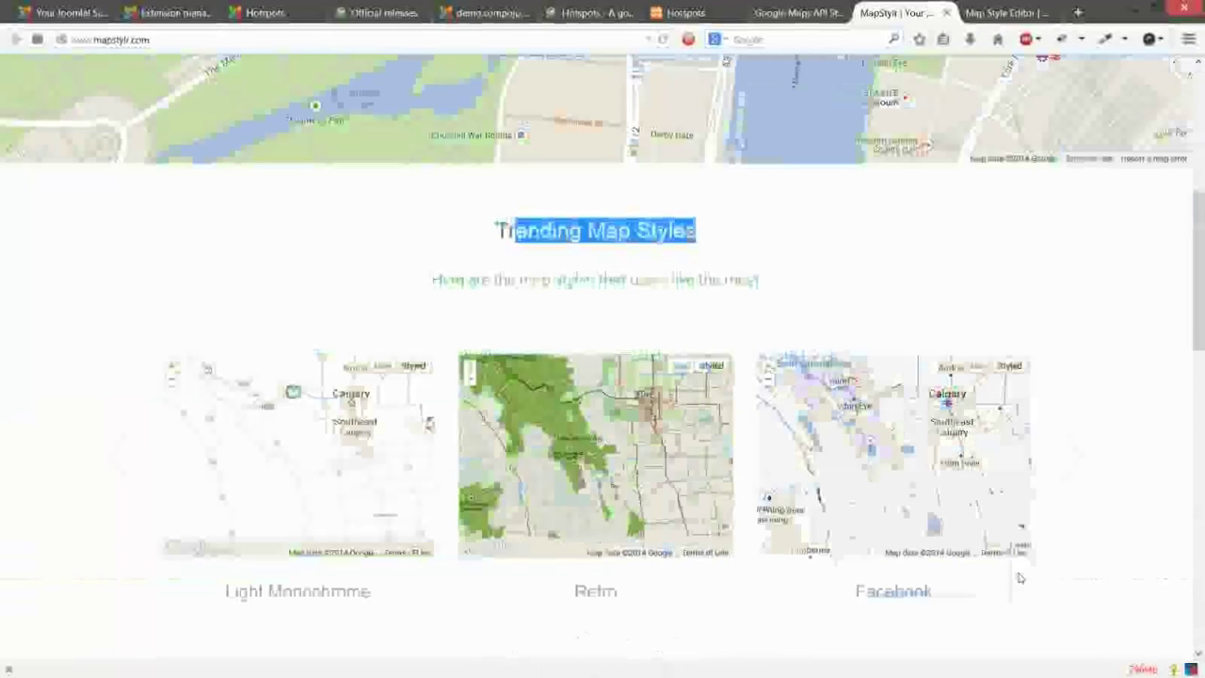
scroll(1019, 577, down, 1)
click(974, 344)
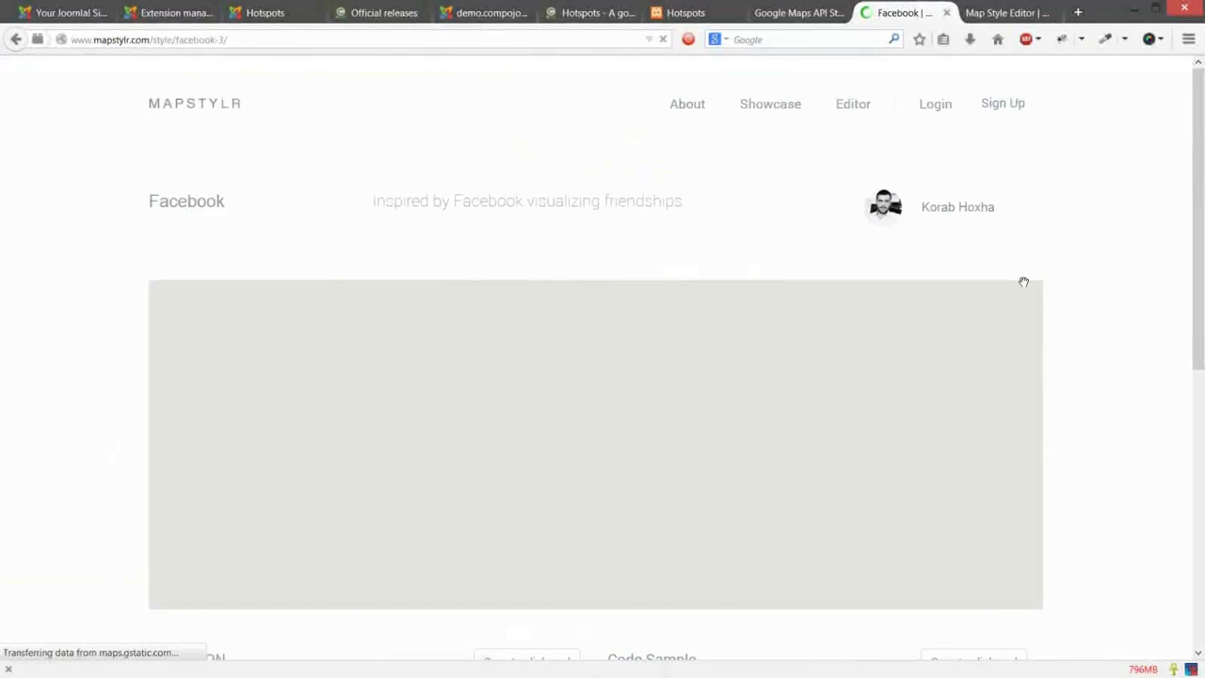
scroll(648, 246, down, 3)
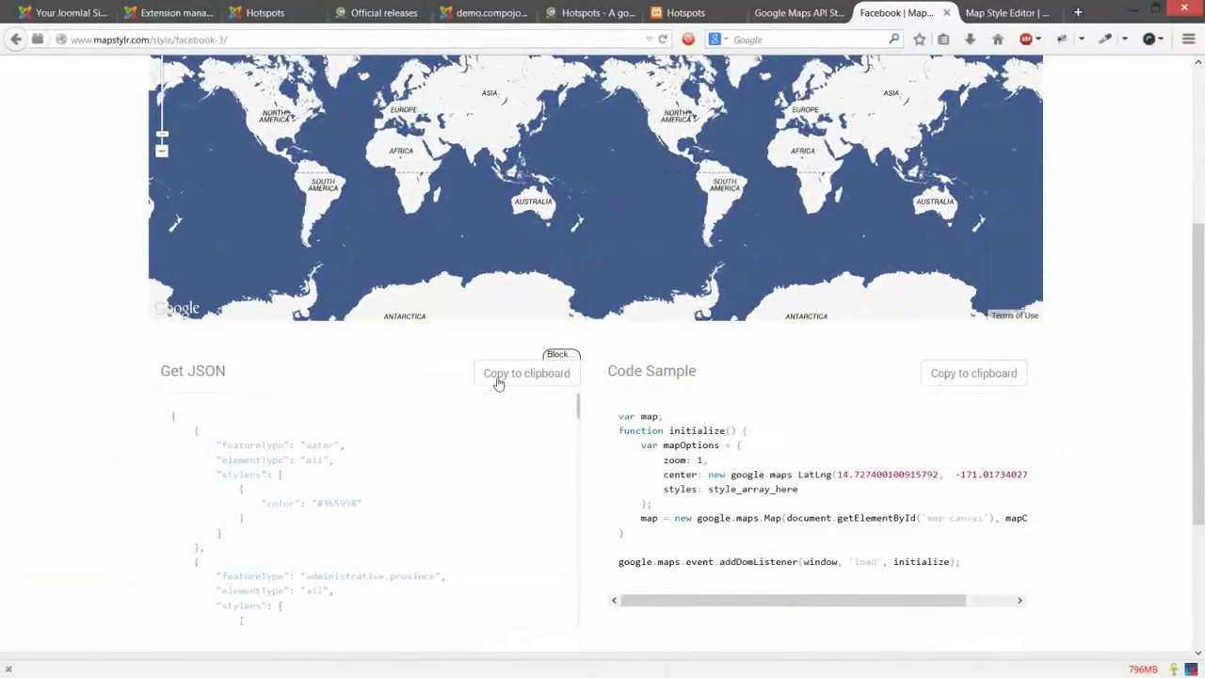
click(511, 375)
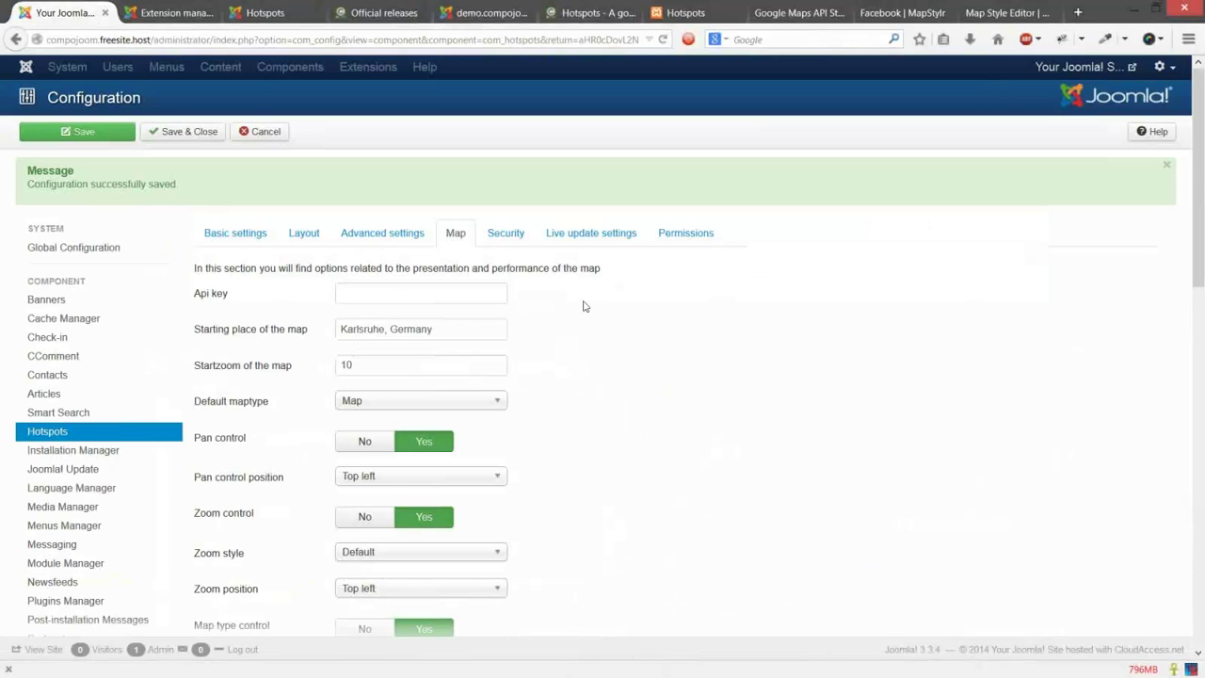
Step: Paste the Facebook style JSON into the Styled maps field, enlarge the box, and save the configuration
scroll(578, 295, down, 5)
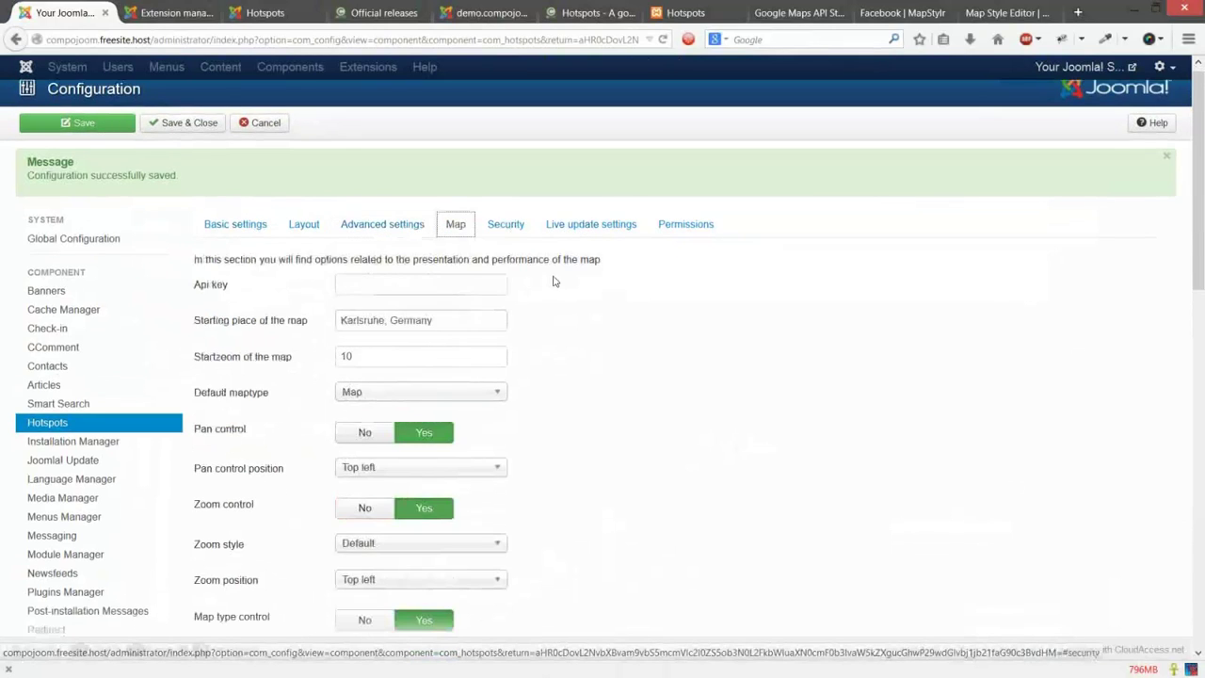
scroll(223, 317, down, 10)
click(390, 334)
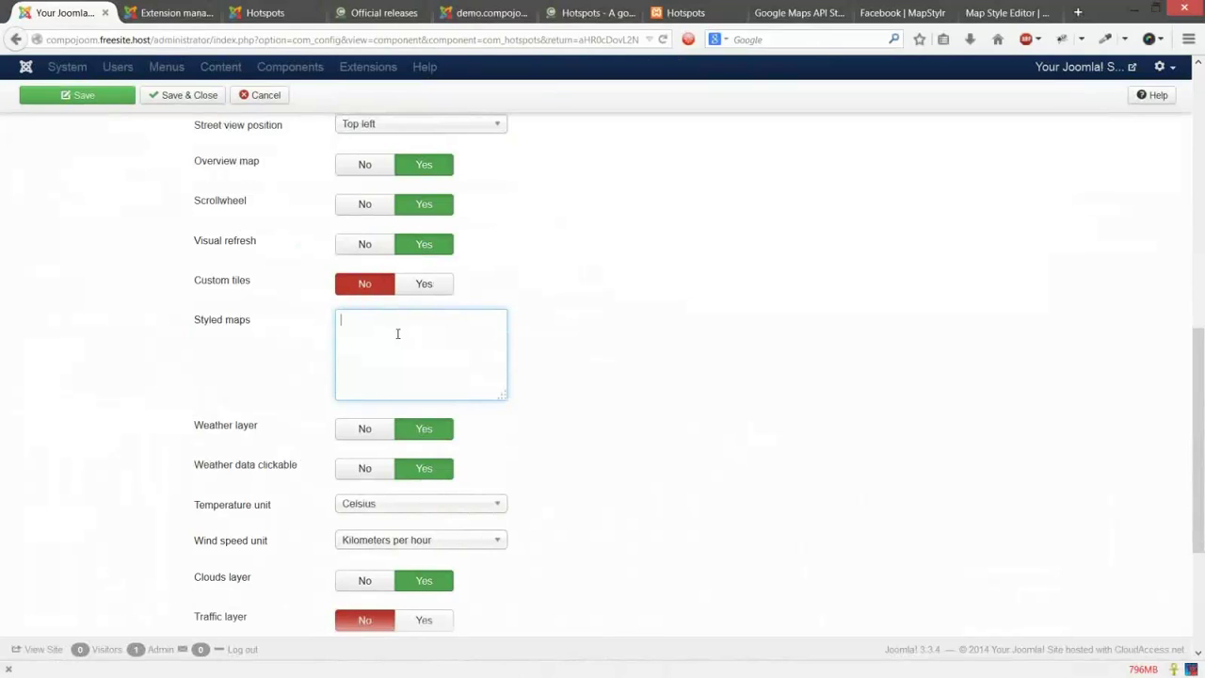
key(ctrl+v)
drag(506, 395, 678, 544)
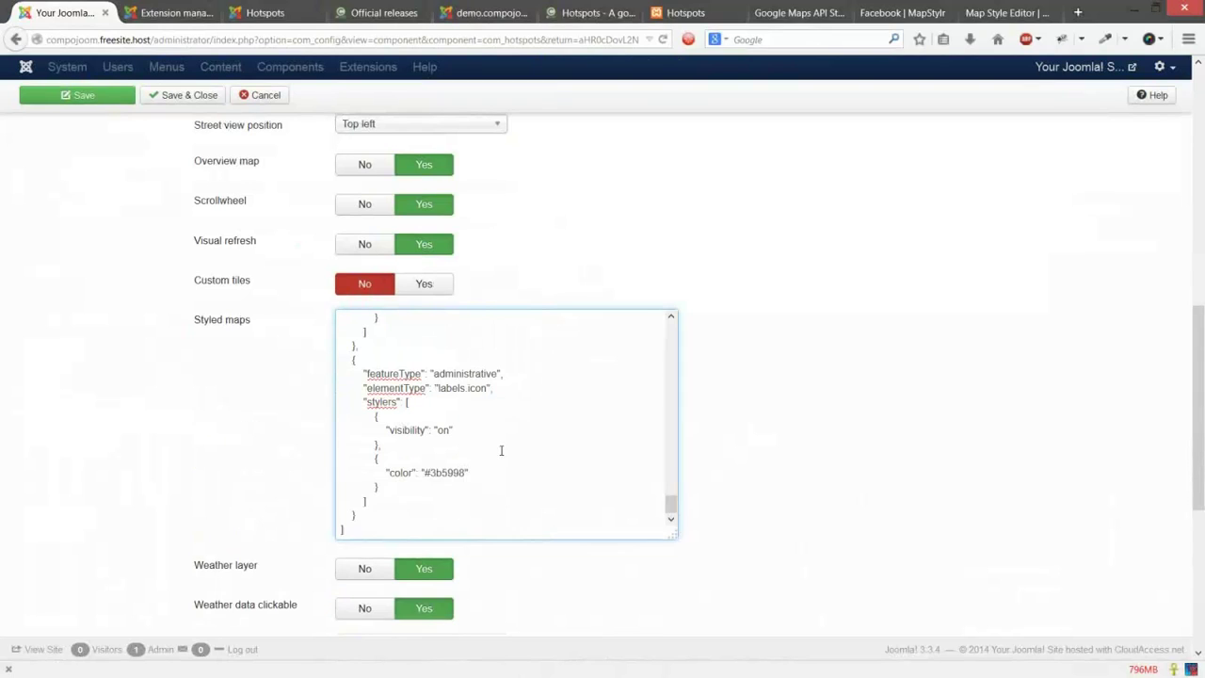
scroll(501, 450, up, 10)
scroll(497, 431, up, 5)
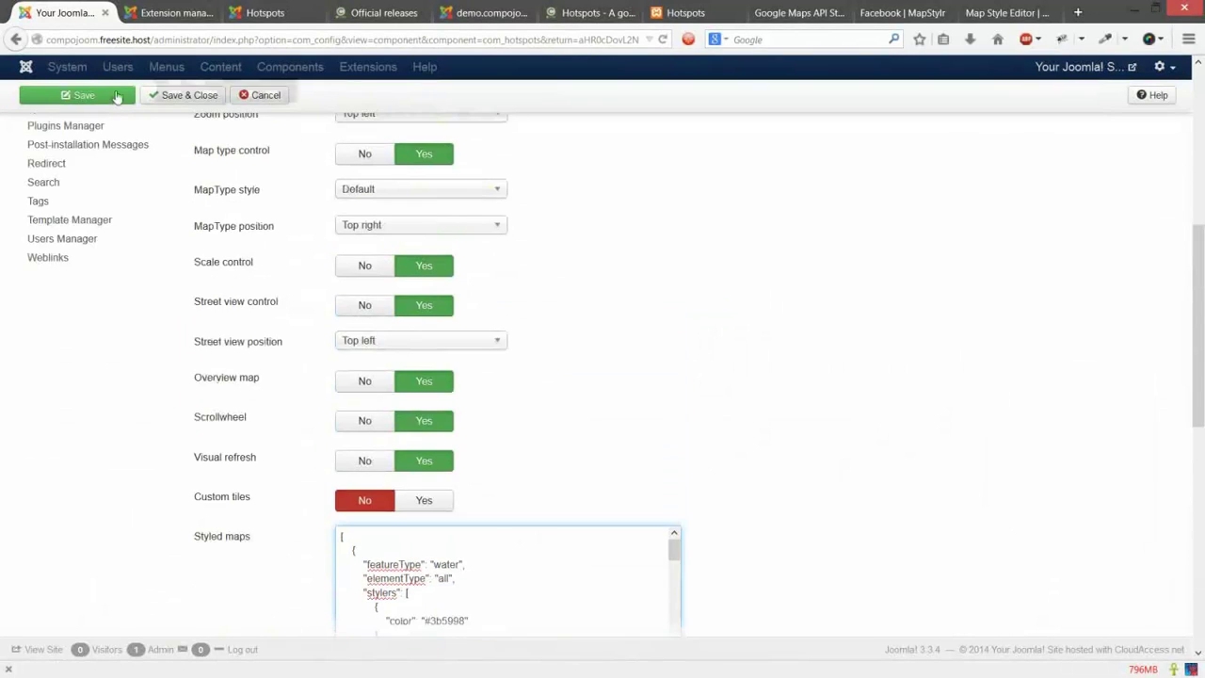
click(112, 97)
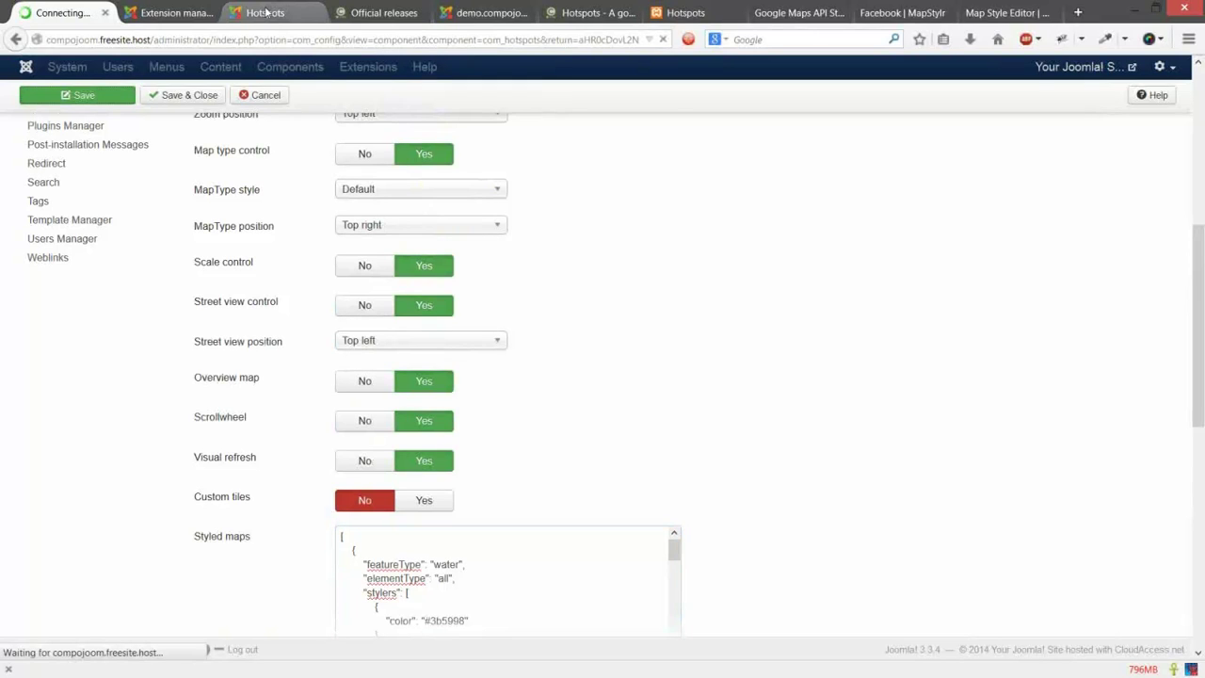
click(267, 12)
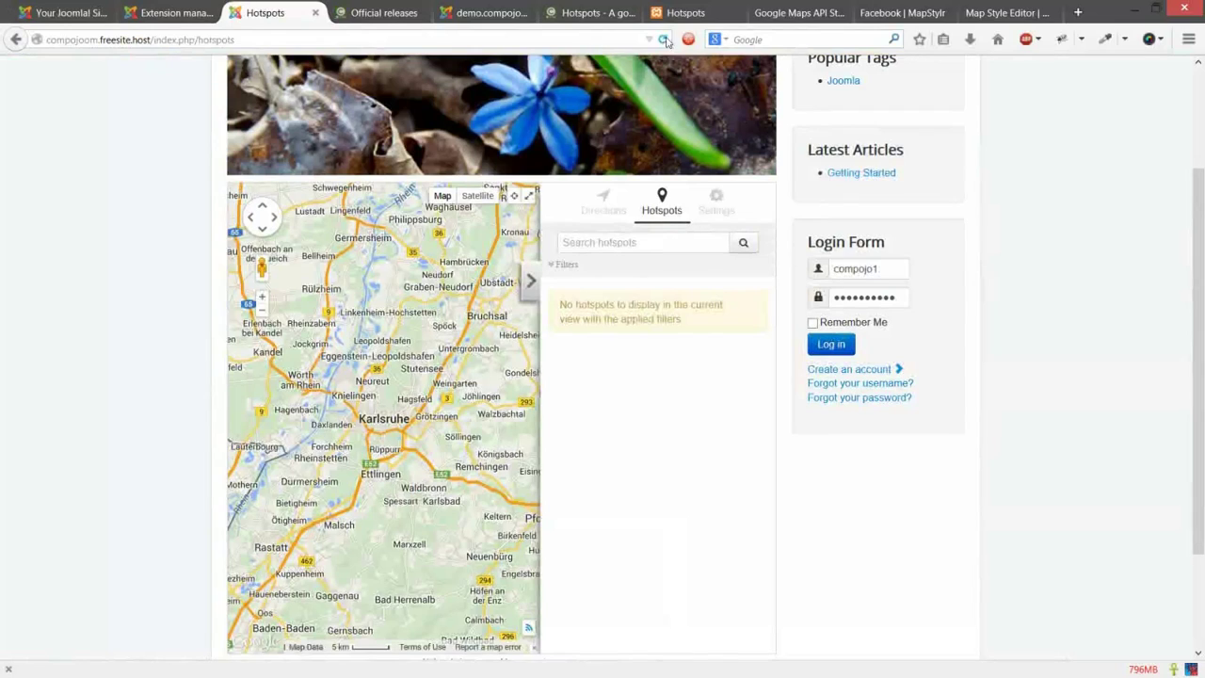
Step: Reload the frontend map to see the Facebook style, switch off the Clouds layer, then return to admin
click(664, 39)
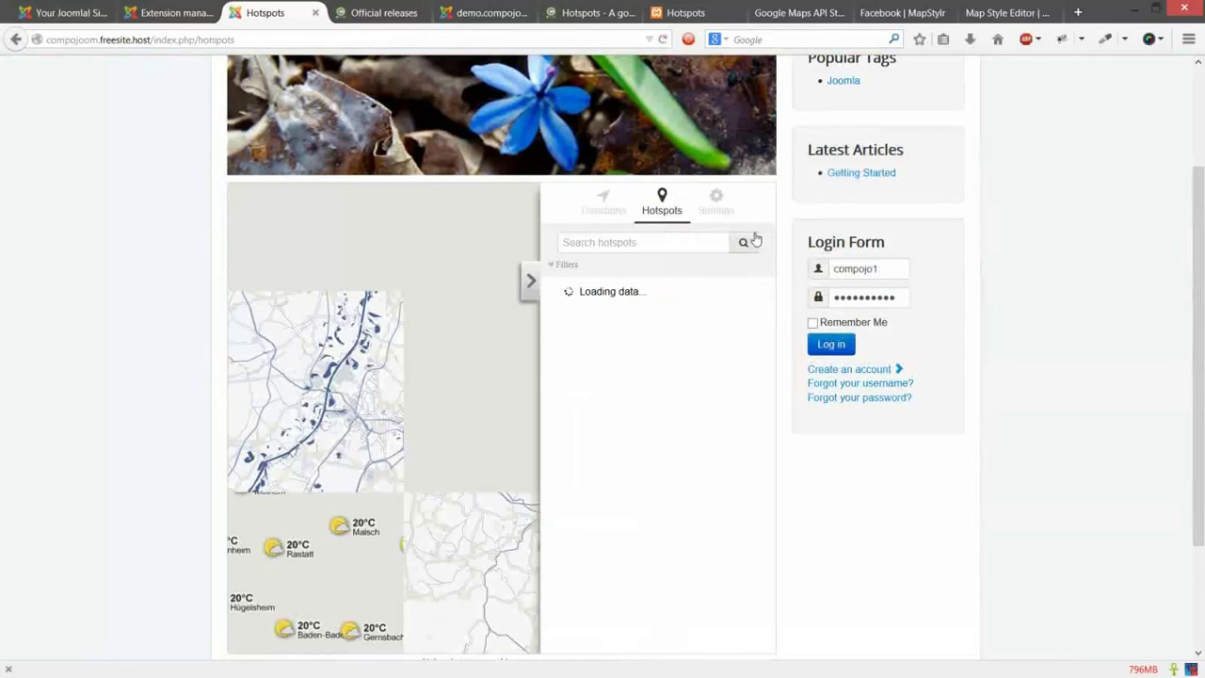
click(725, 205)
click(621, 280)
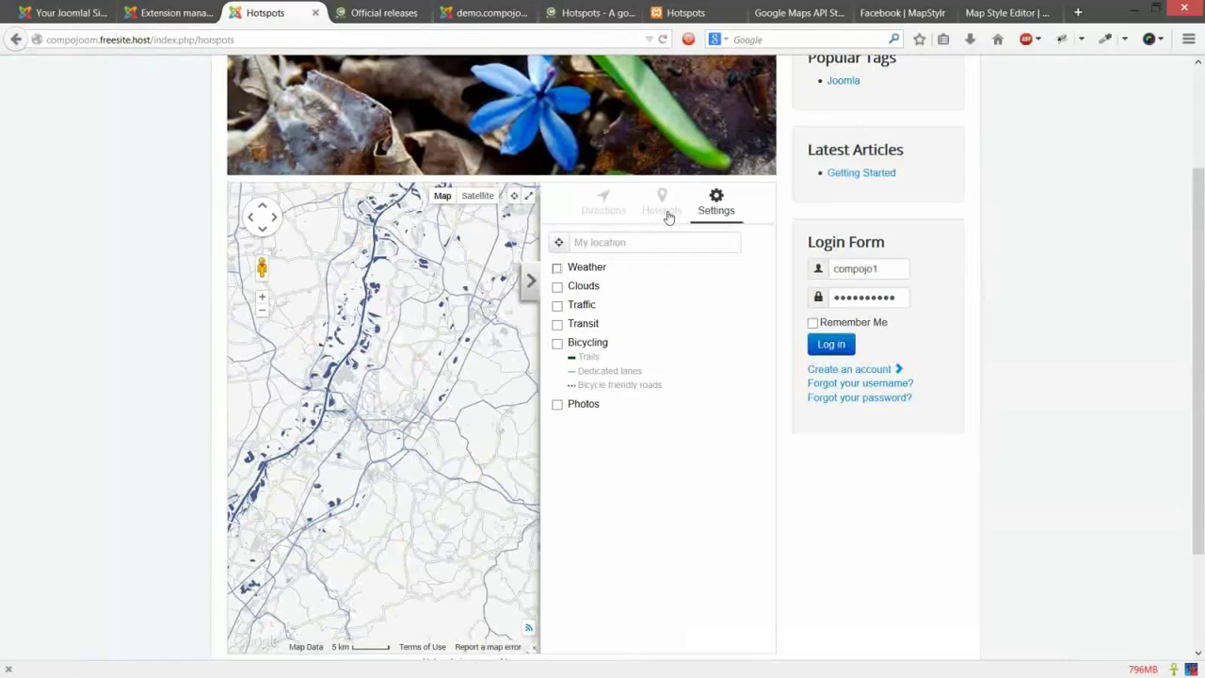
scroll(392, 397, down, 2)
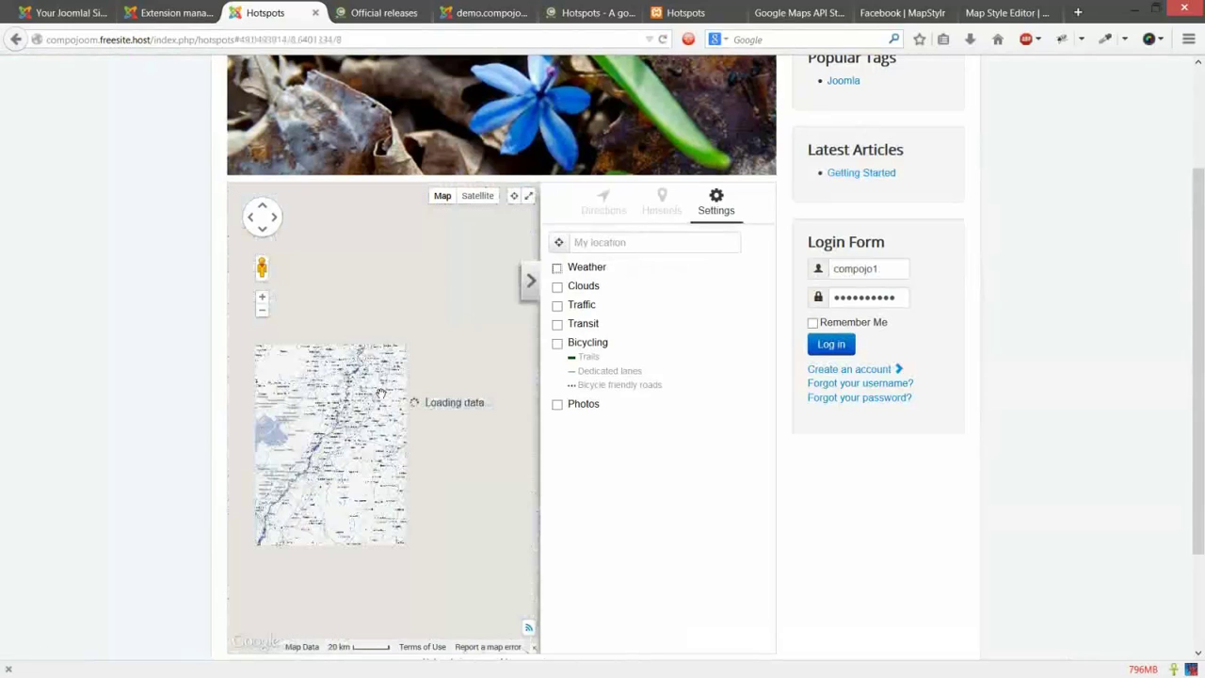
scroll(381, 393, down, 1)
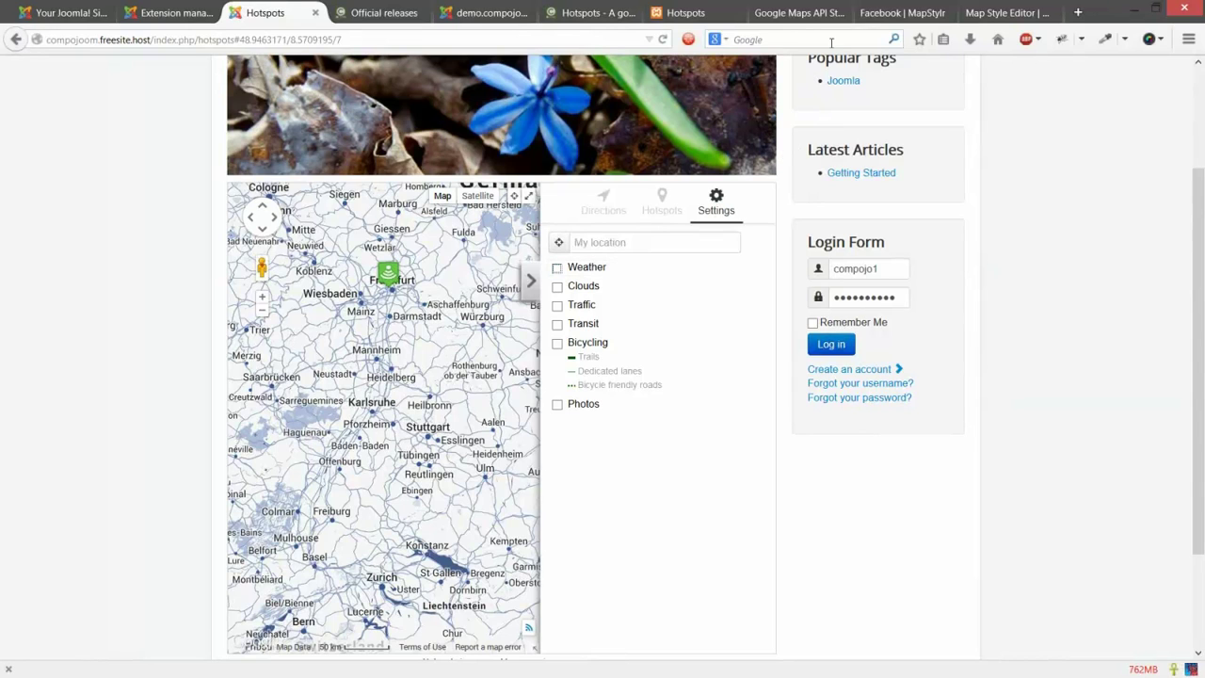
click(64, 12)
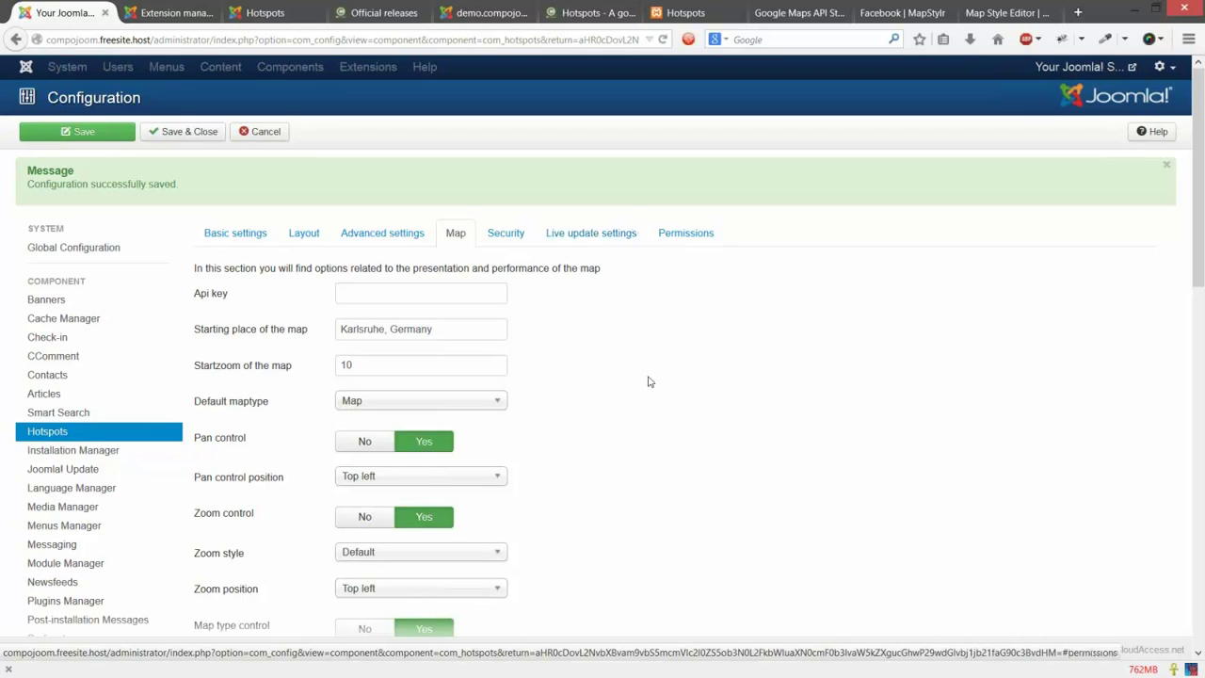
Step: Delete all the JSON from the Styled maps field and save, restoring the standard Google map
scroll(648, 379, down, 5)
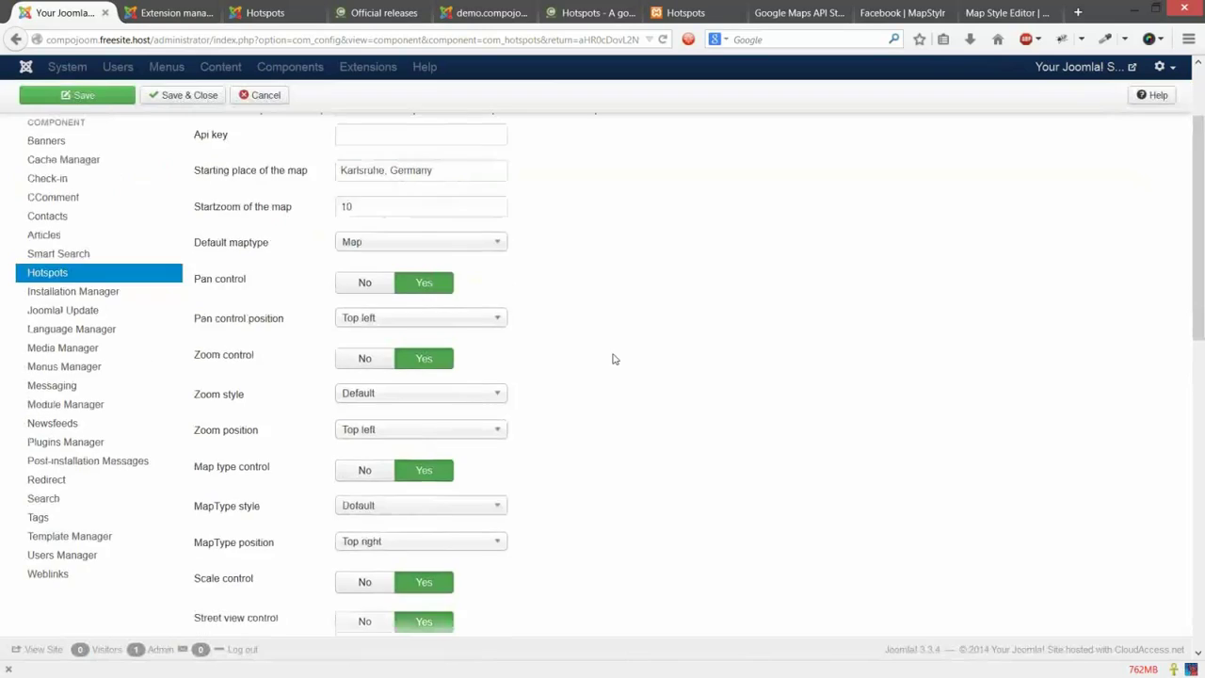
scroll(556, 341, down, 13)
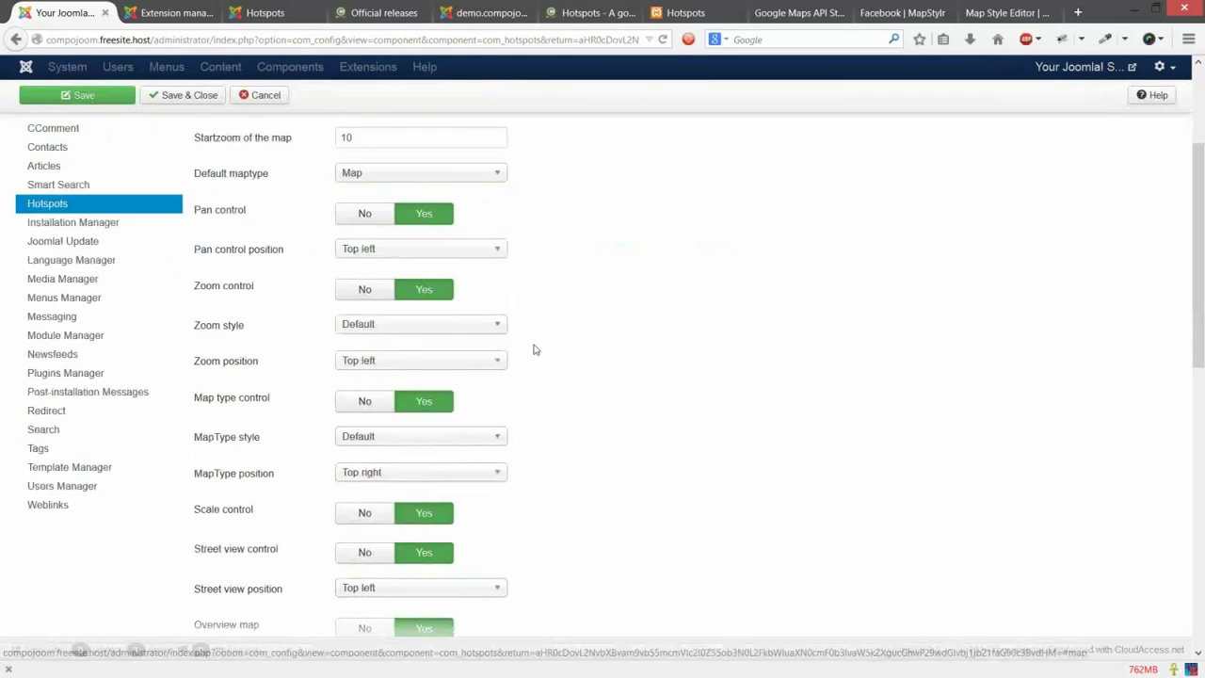
click(430, 377)
key(ctrl+a)
key(Delete)
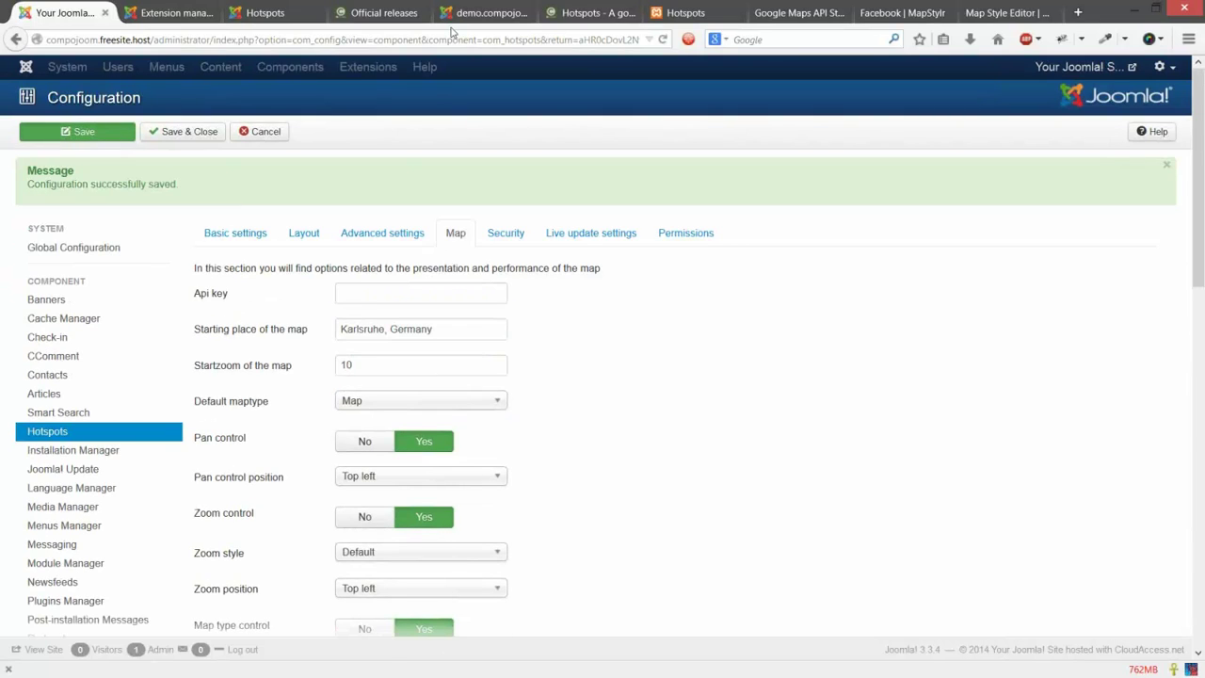
key(F5)
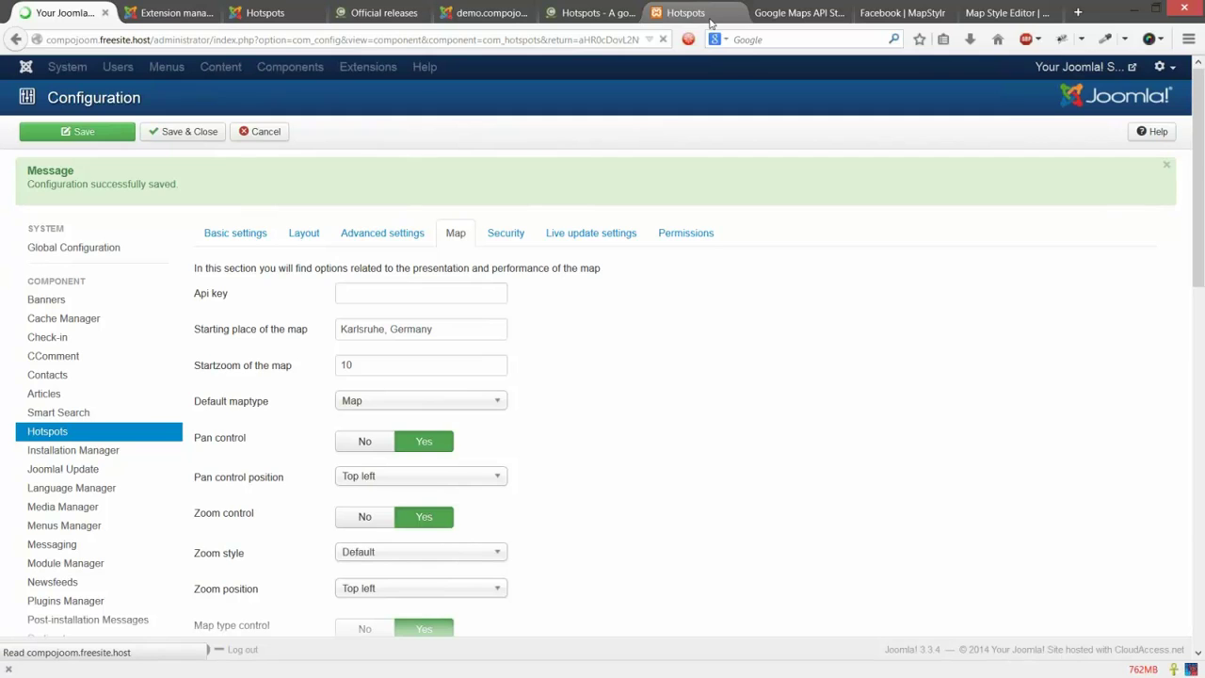
click(697, 13)
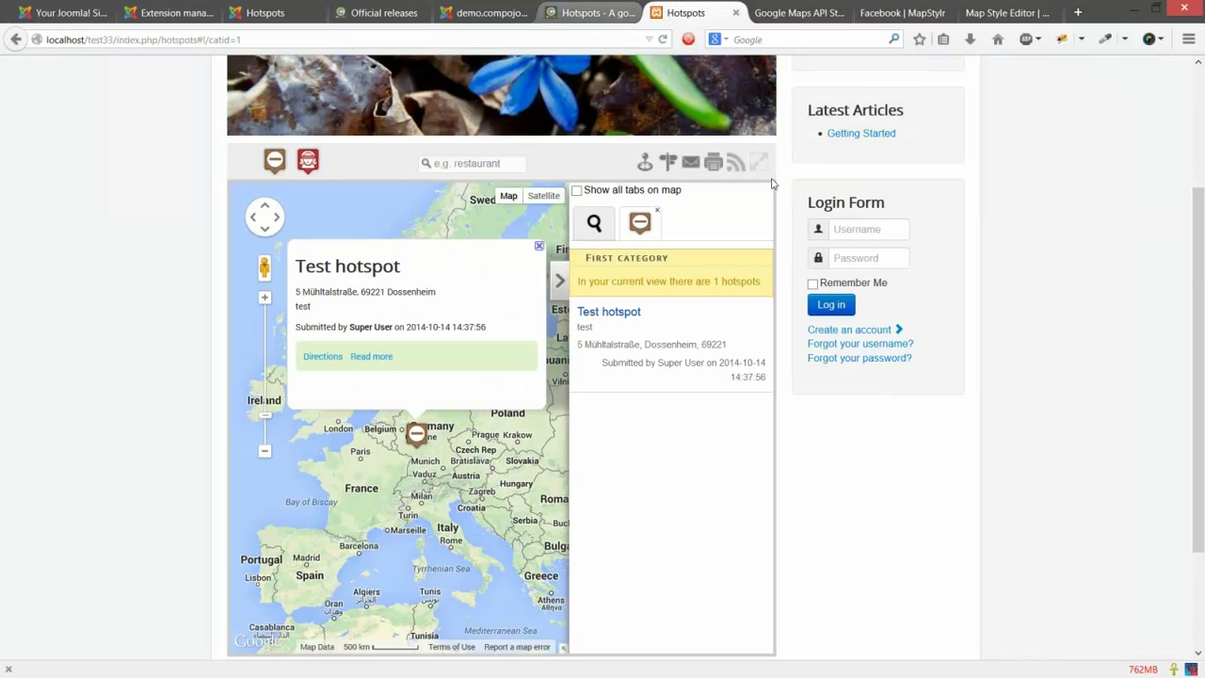
Step: View the Wasserfallsteig route near Todtnau on the demo map, then reload the Hotspots admin dashboard
key(ctrl+Page_Up)
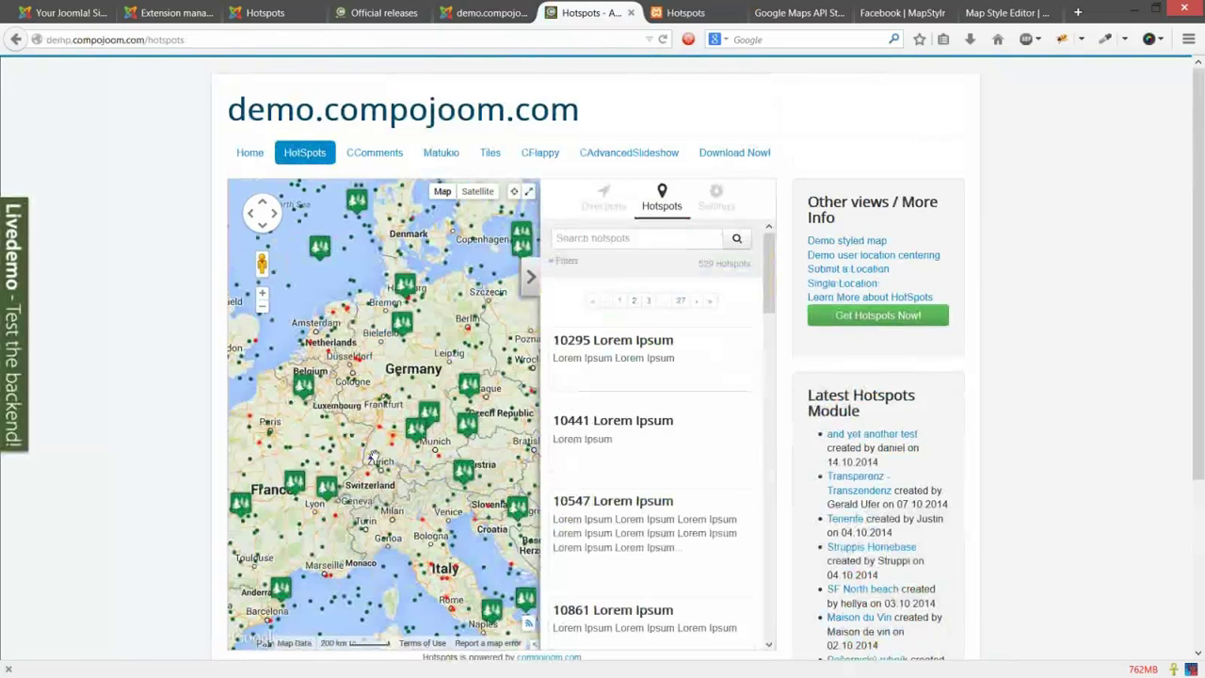
scroll(375, 459, up, 3)
scroll(412, 444, up, 1)
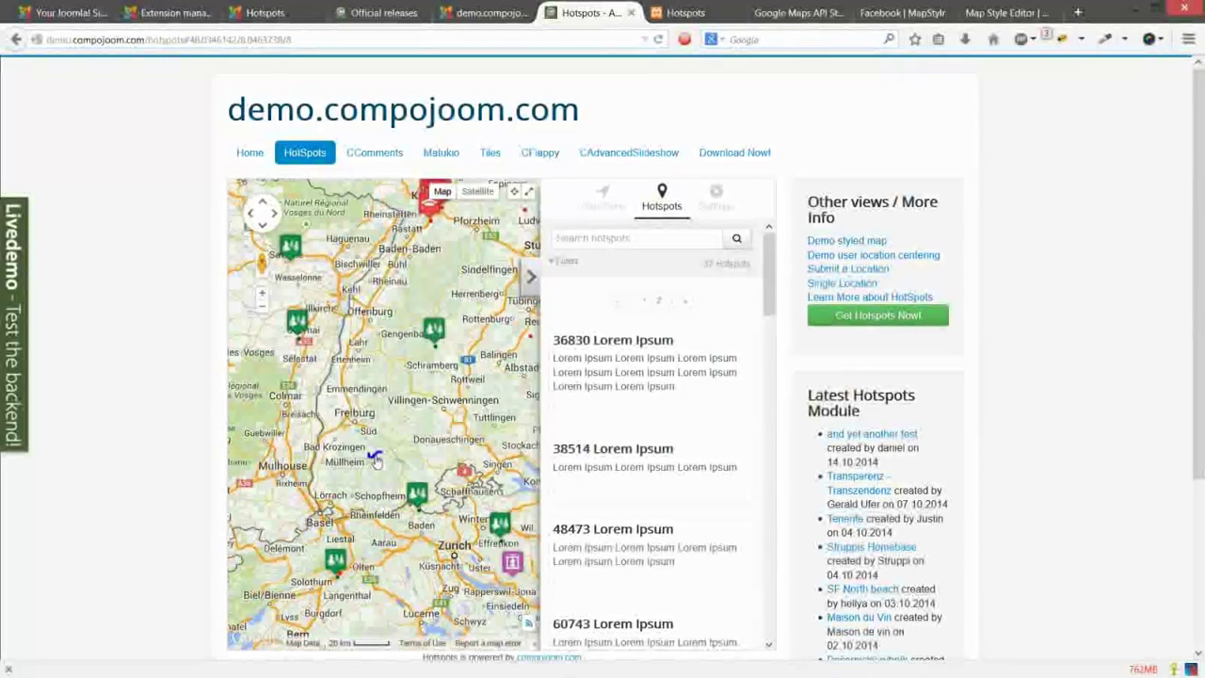
scroll(375, 459, up, 1)
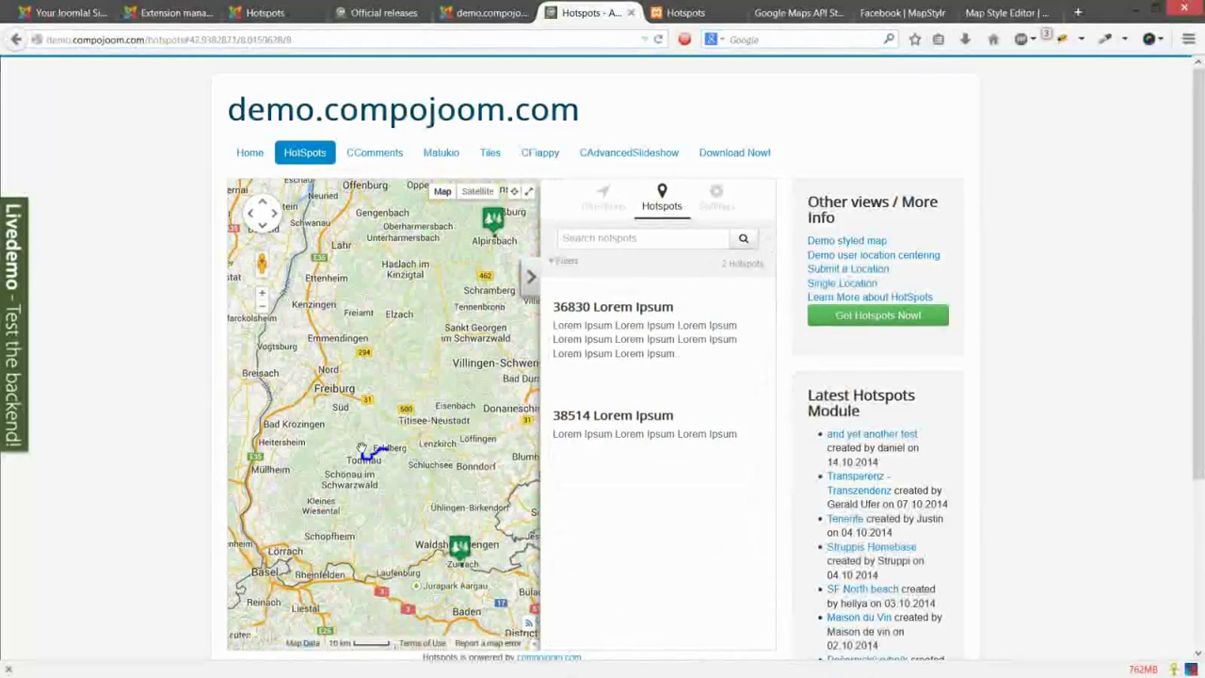
click(374, 452)
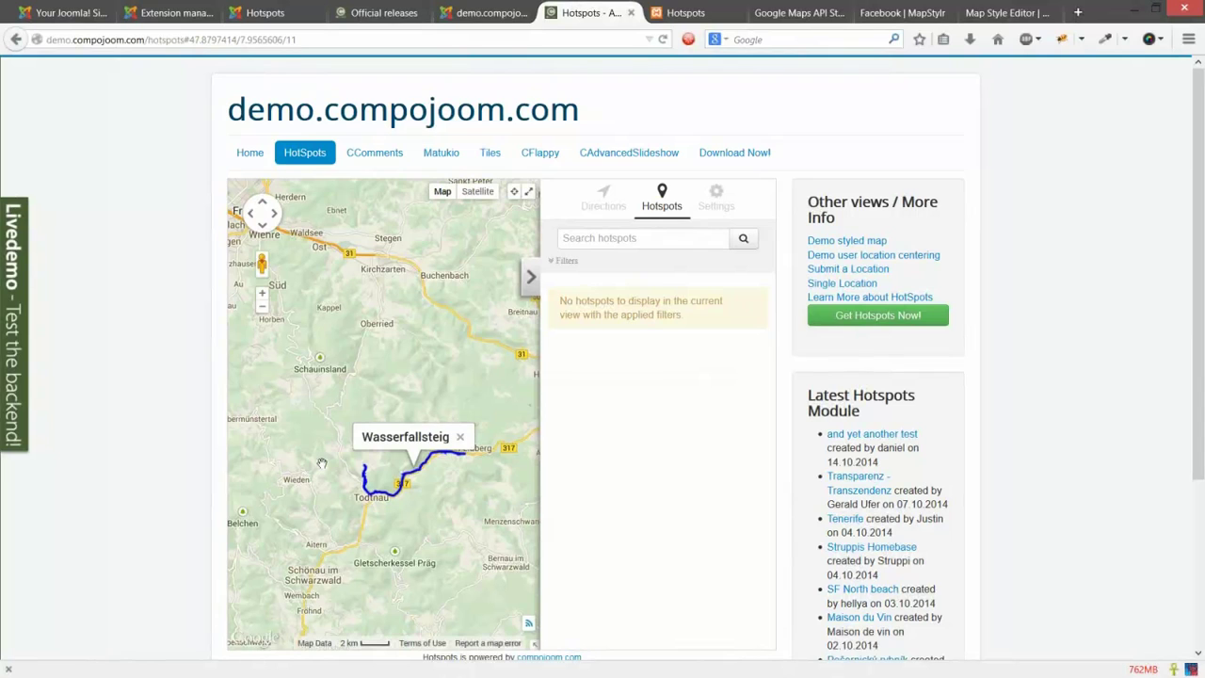
drag(321, 463, 288, 421)
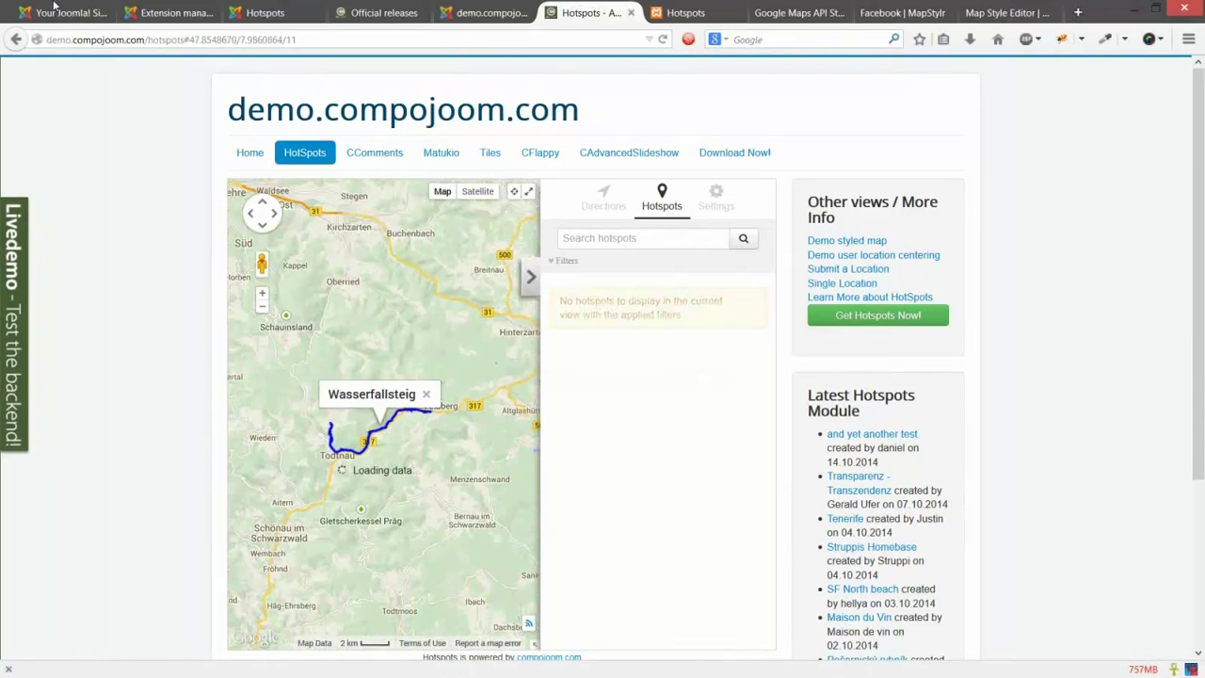
click(54, 6)
key(F5)
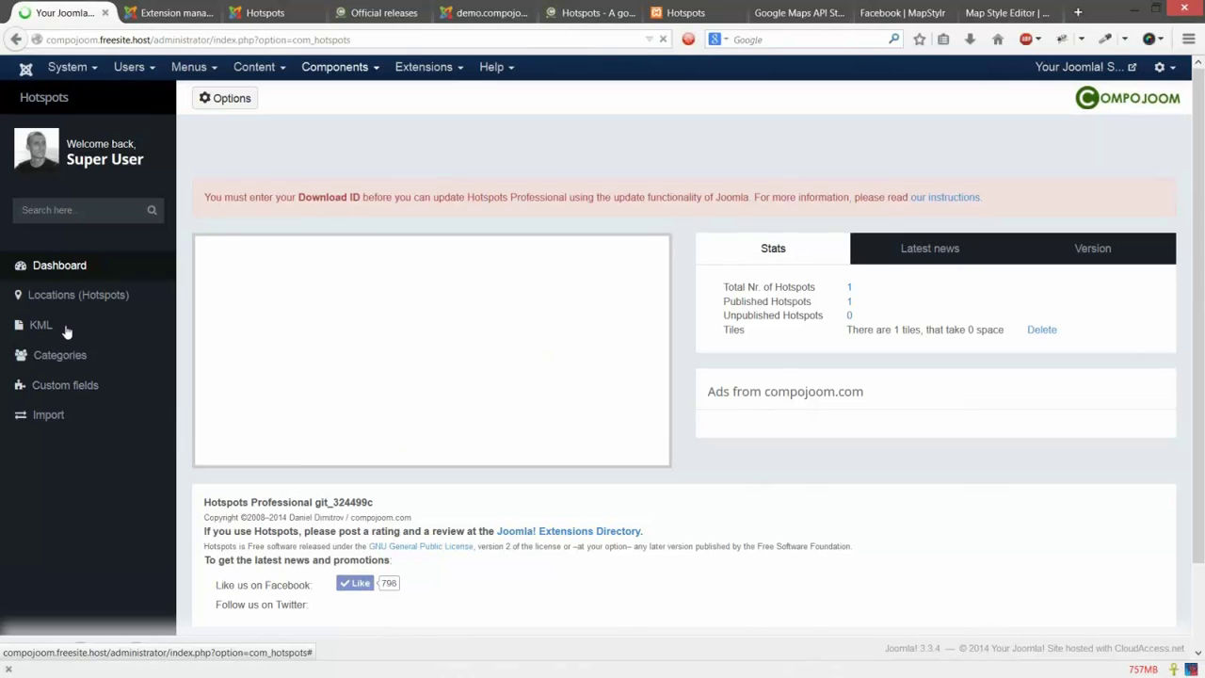
Step: Open the Hotspots KML list and publish the 'Test KML' file
click(64, 328)
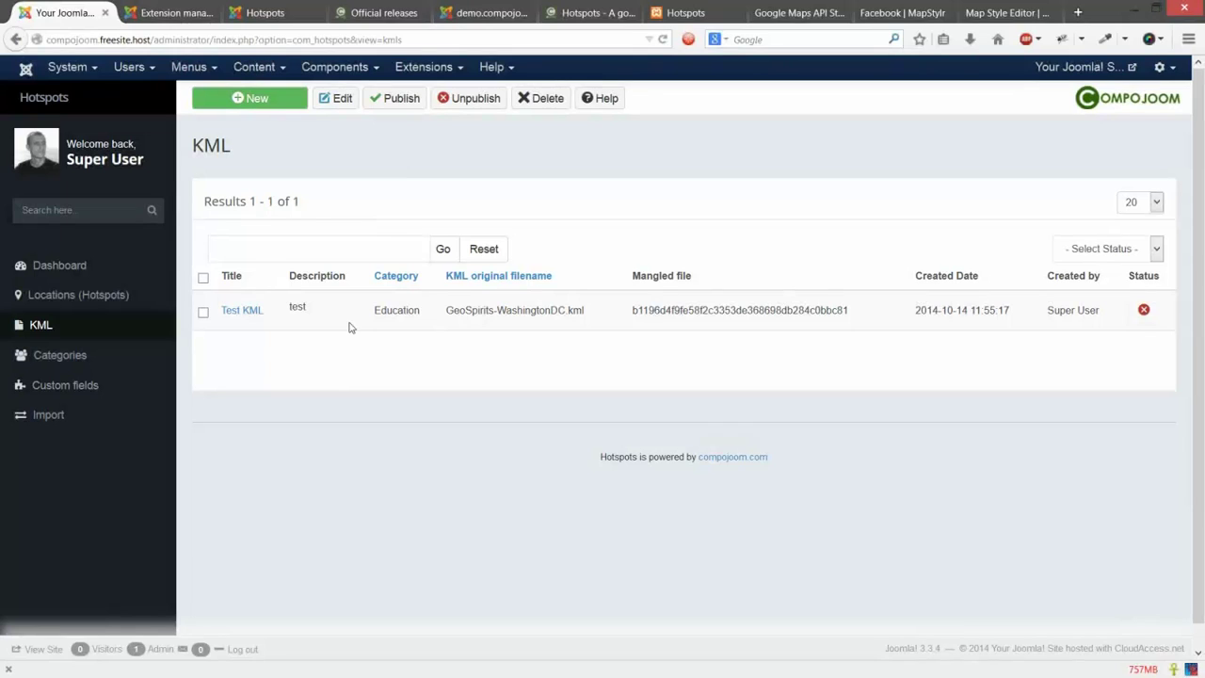
click(1145, 313)
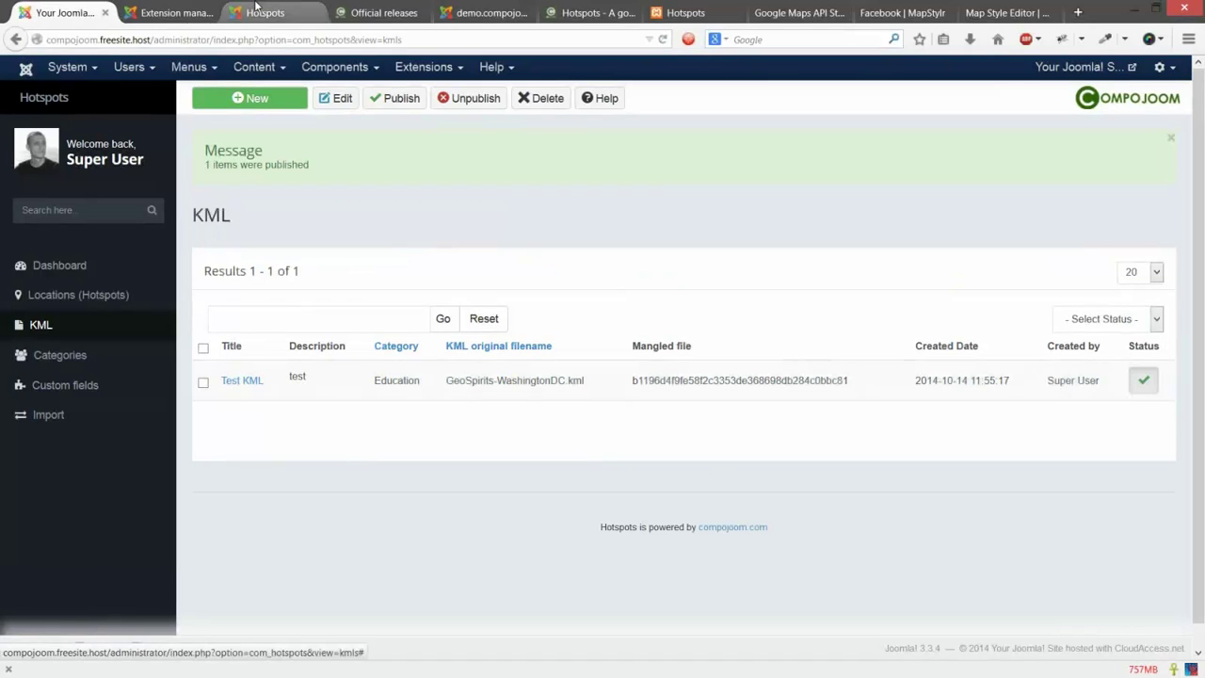
click(255, 11)
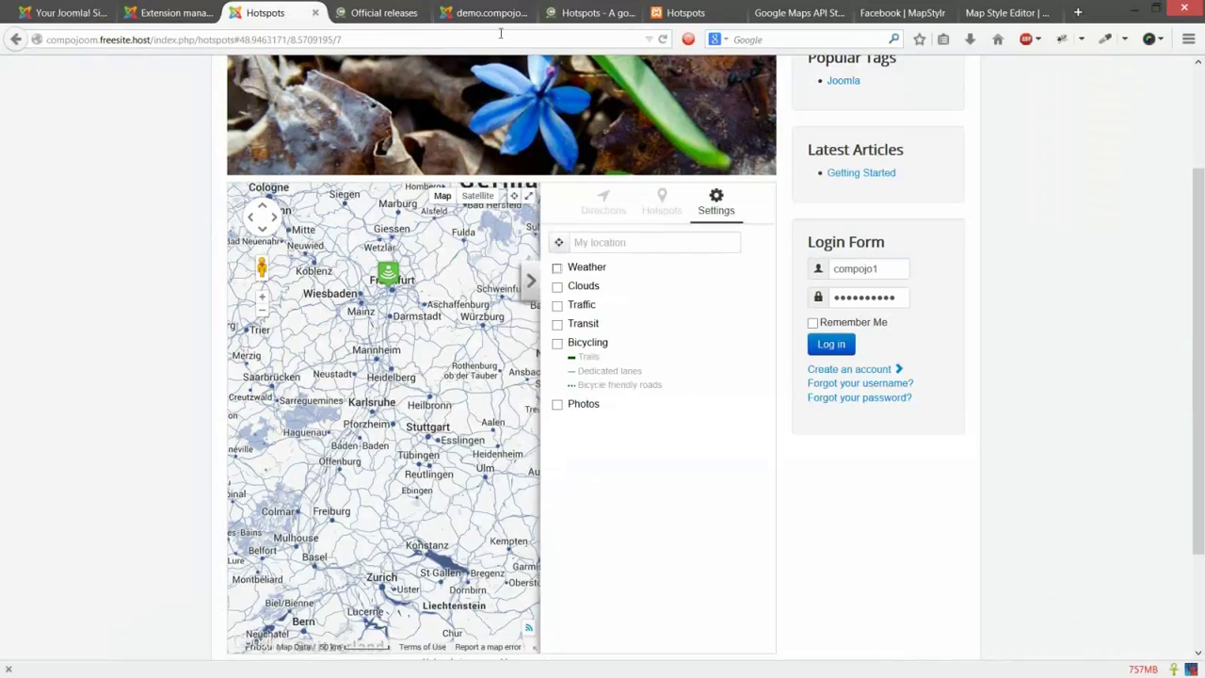
key(F5)
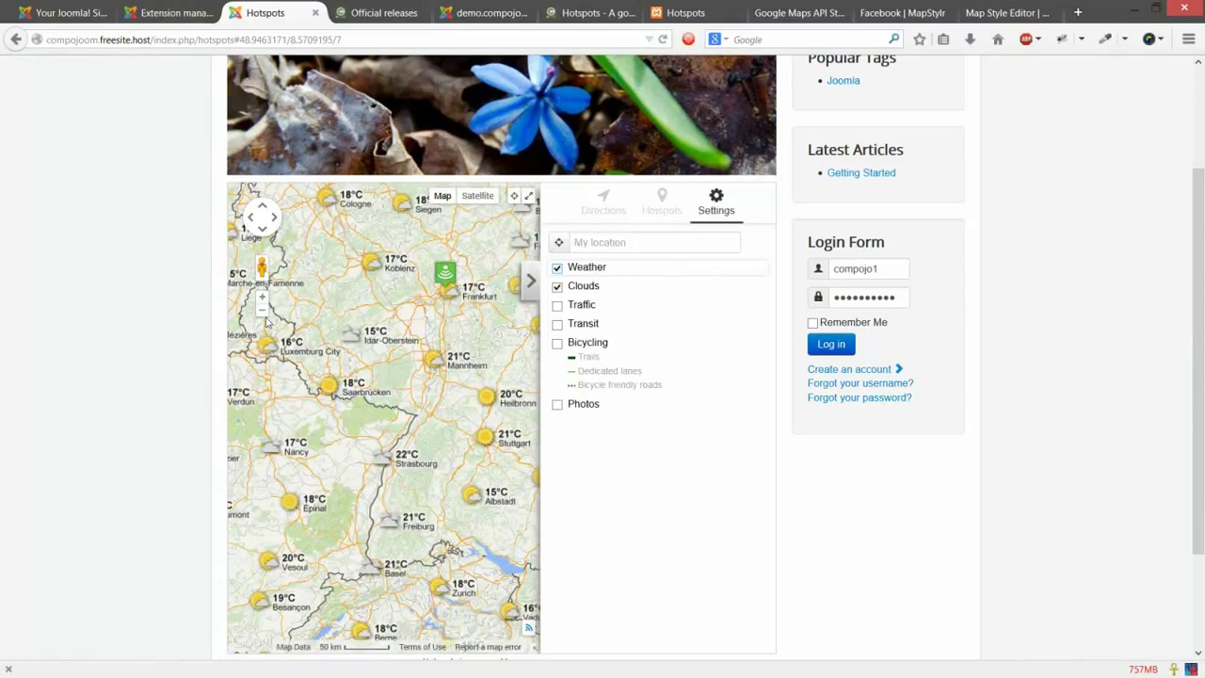
click(263, 314)
click(264, 314)
click(264, 315)
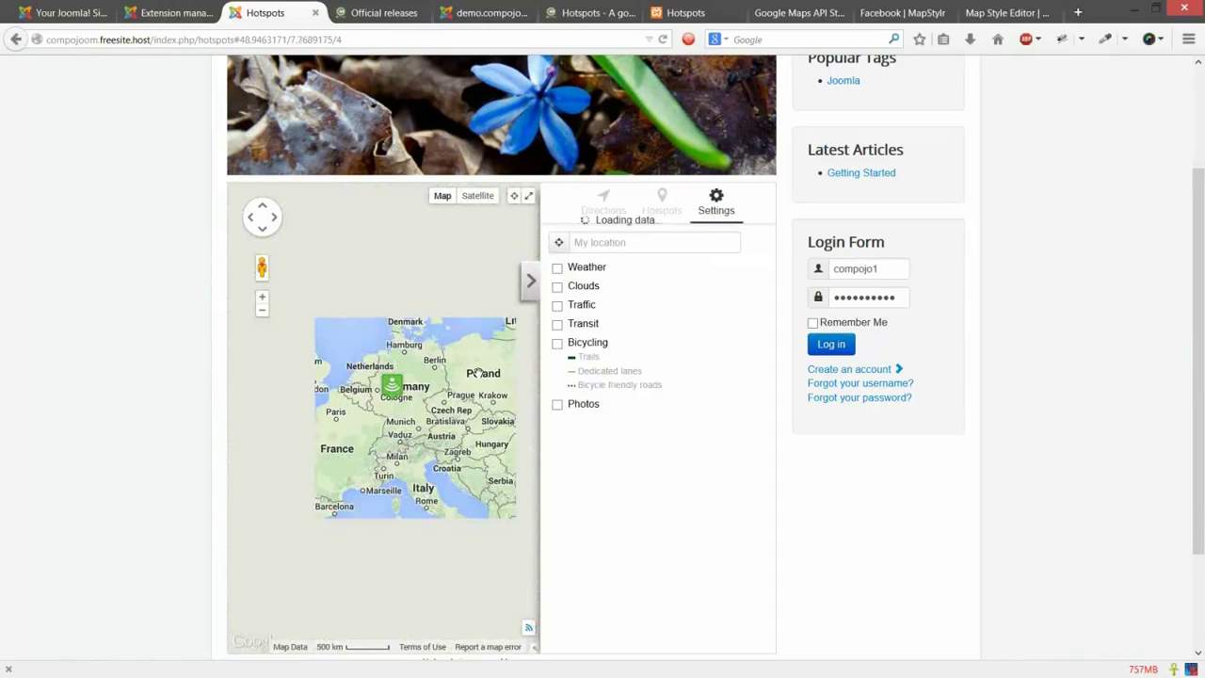
drag(273, 412, 478, 373)
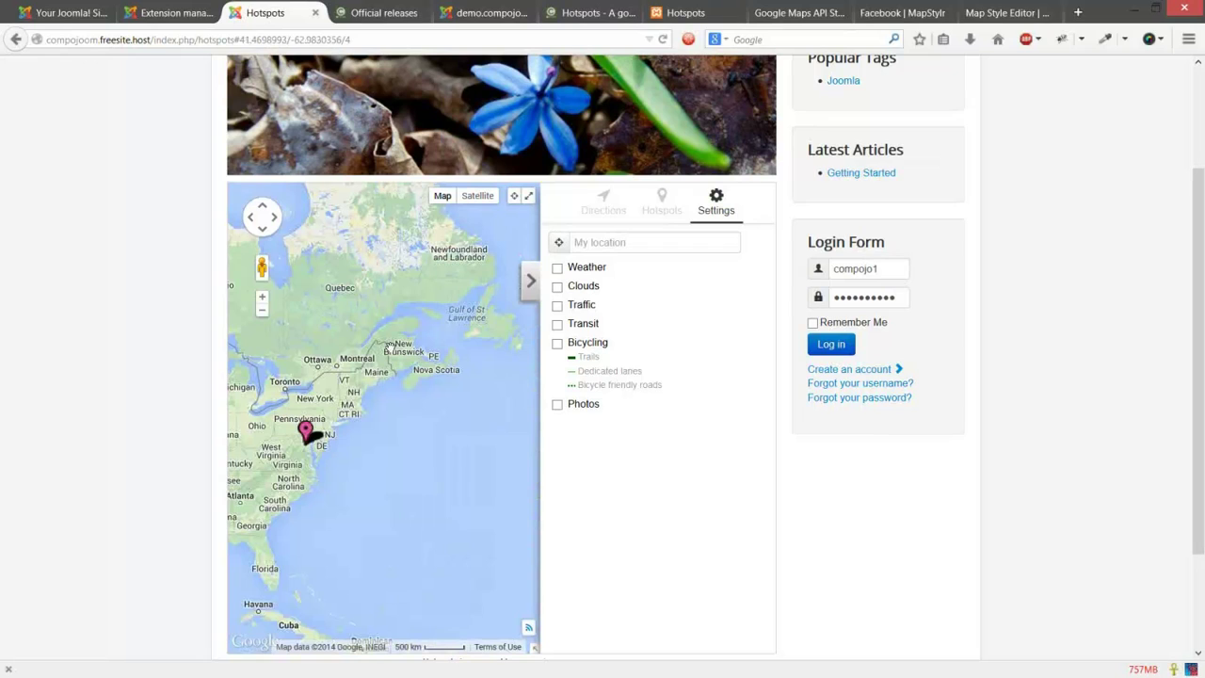
drag(389, 347, 490, 267)
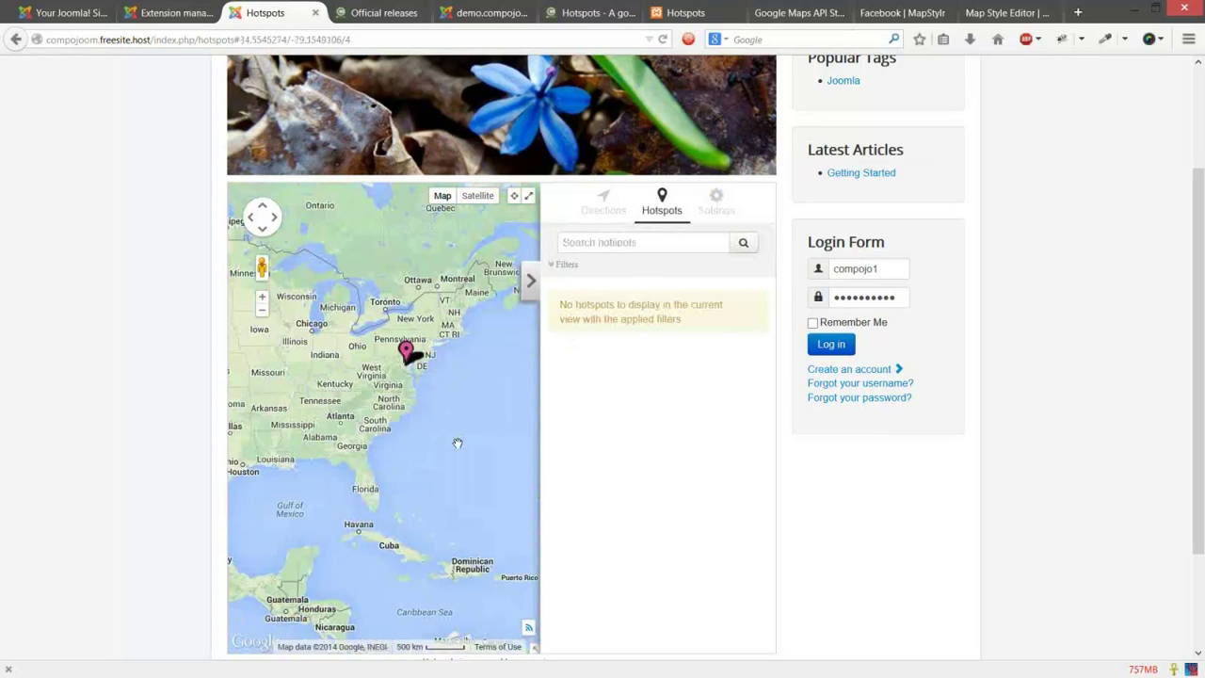
scroll(401, 395, up, 2)
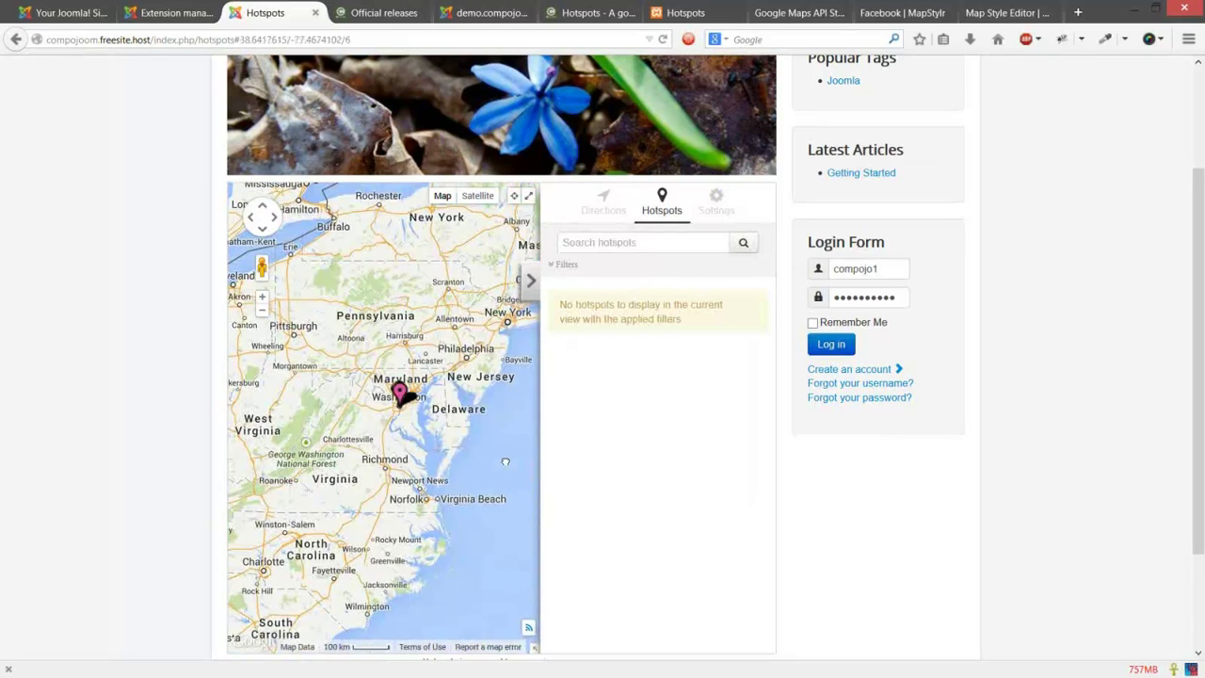
click(401, 393)
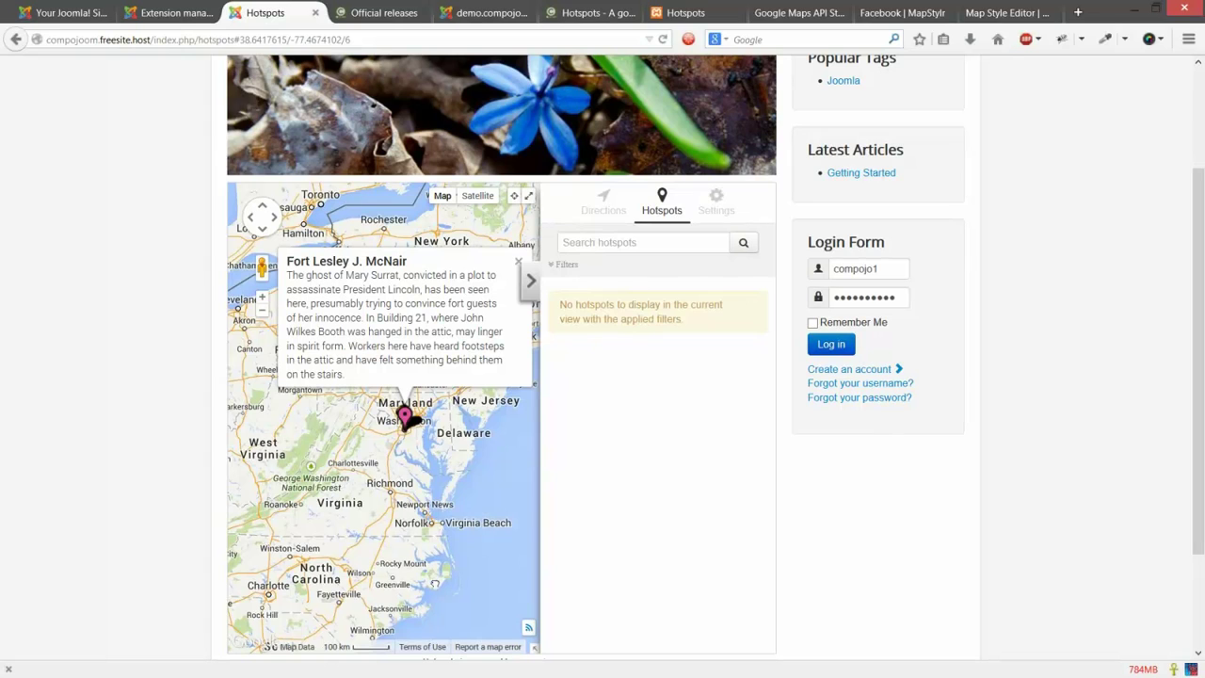
drag(435, 584, 404, 651)
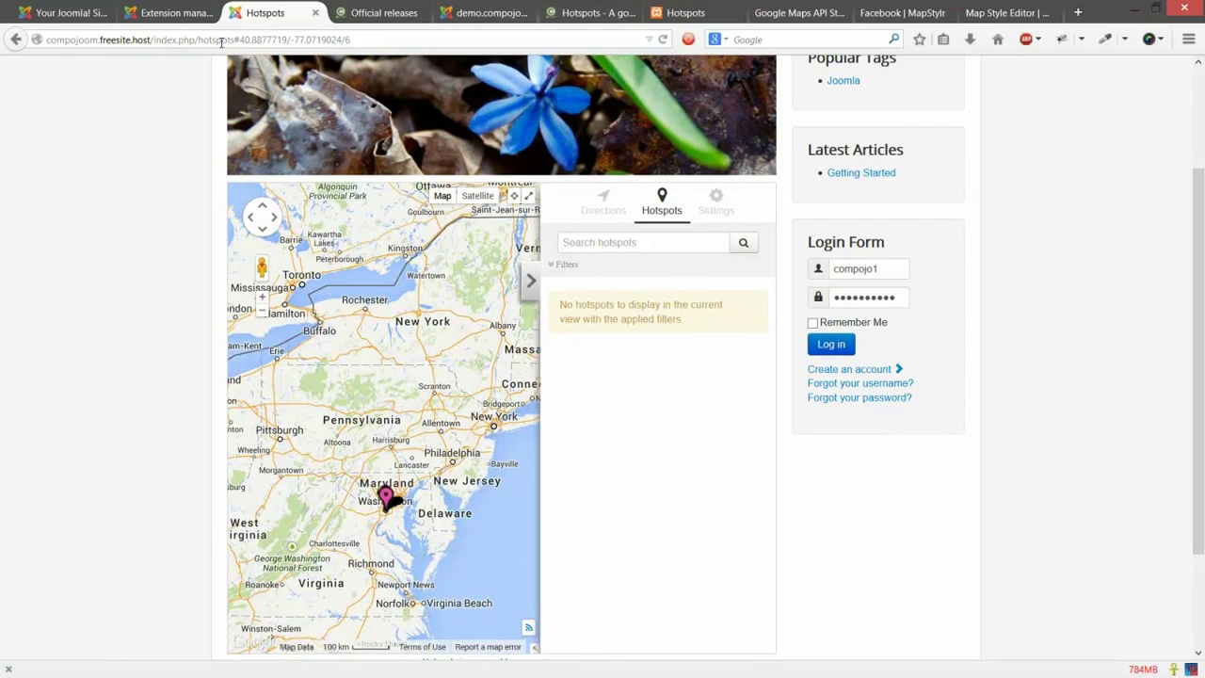
click(89, 13)
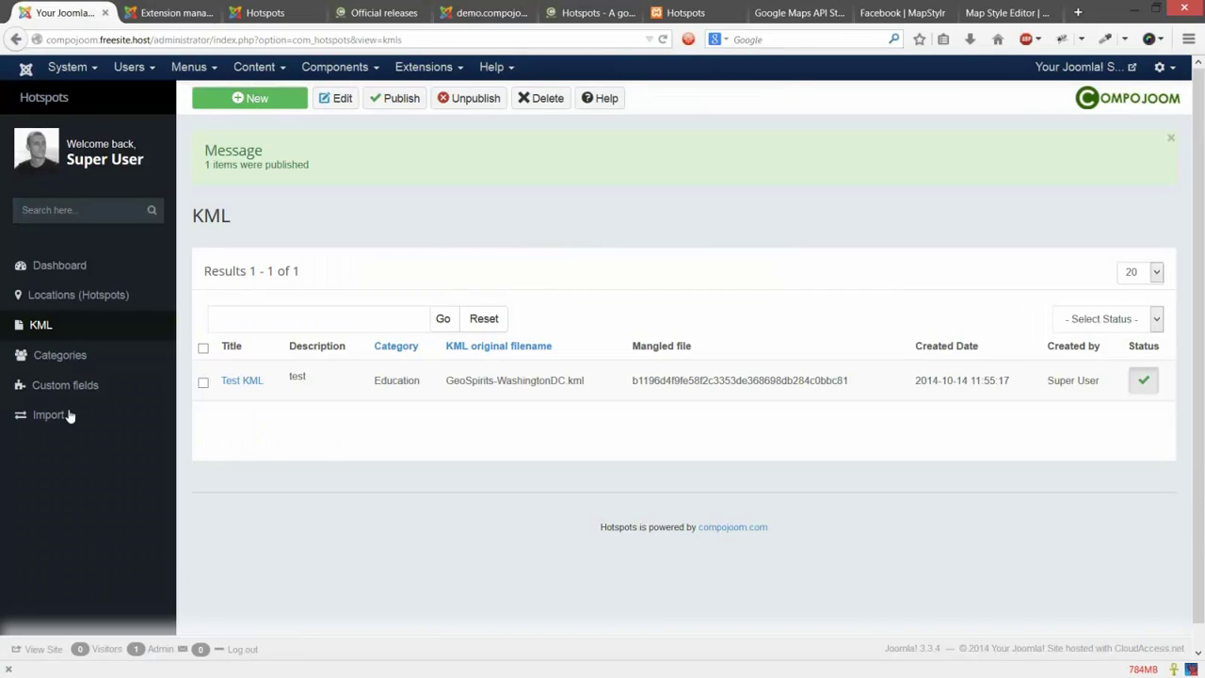
Step: Upload the three GeoSpirits KML files through the Hotspots KML import
click(68, 416)
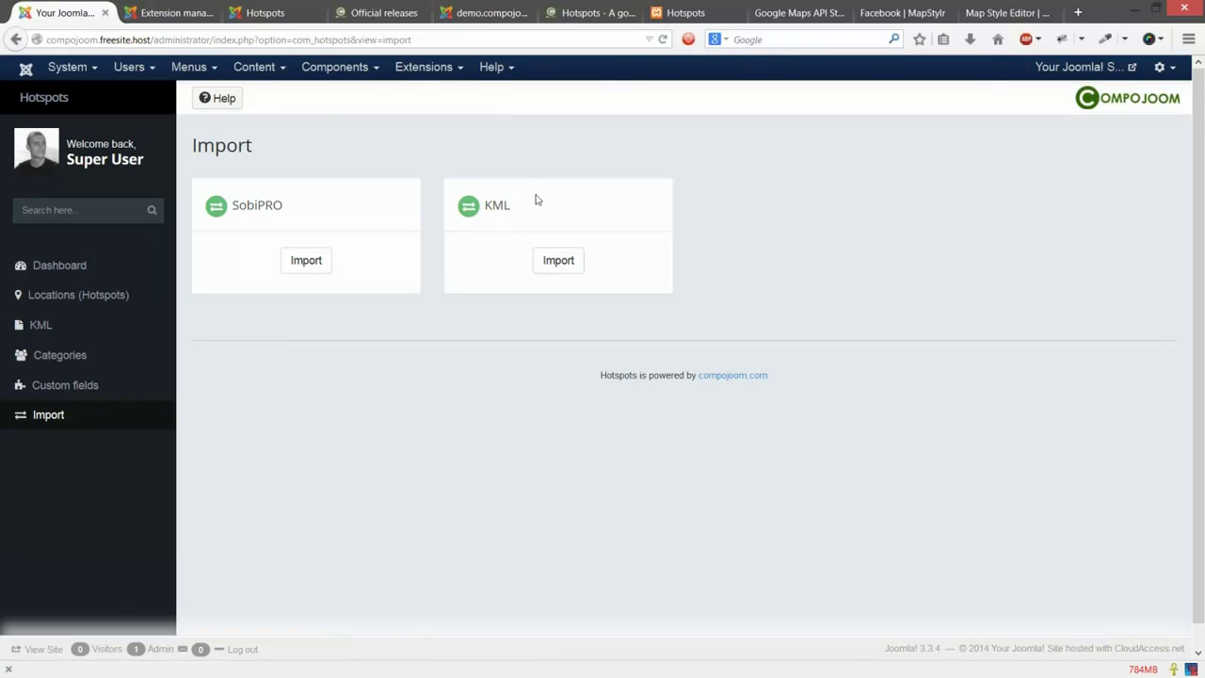
click(538, 242)
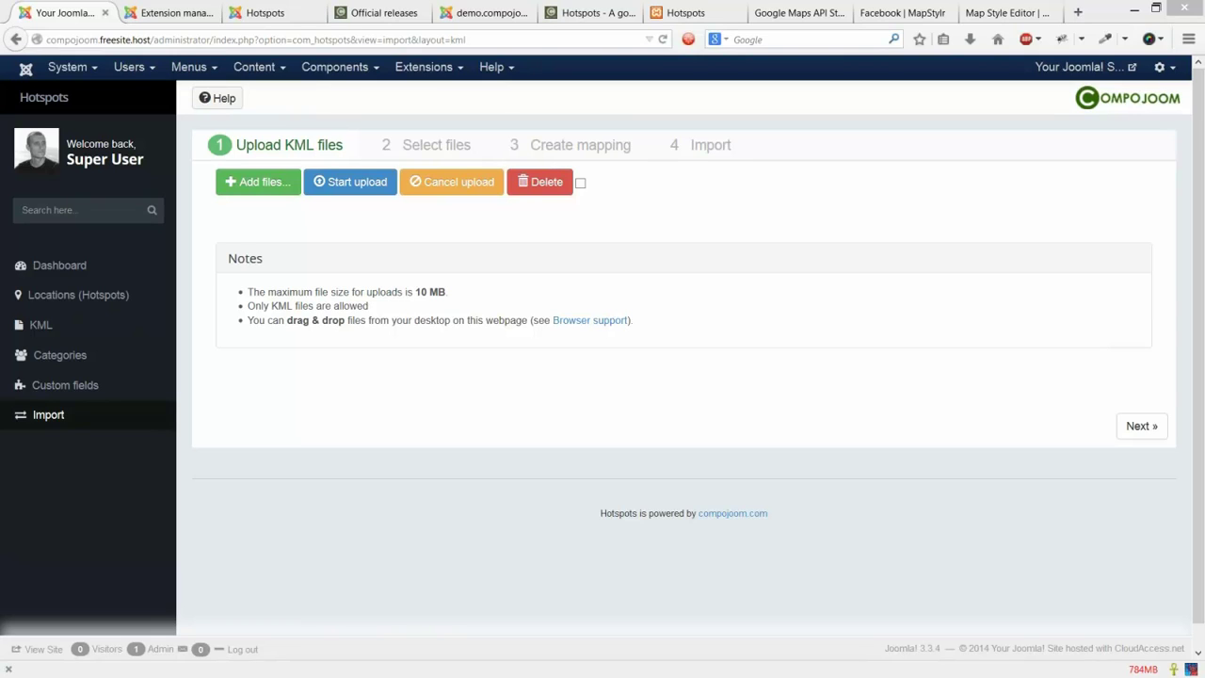
drag(428, 236, 475, 244)
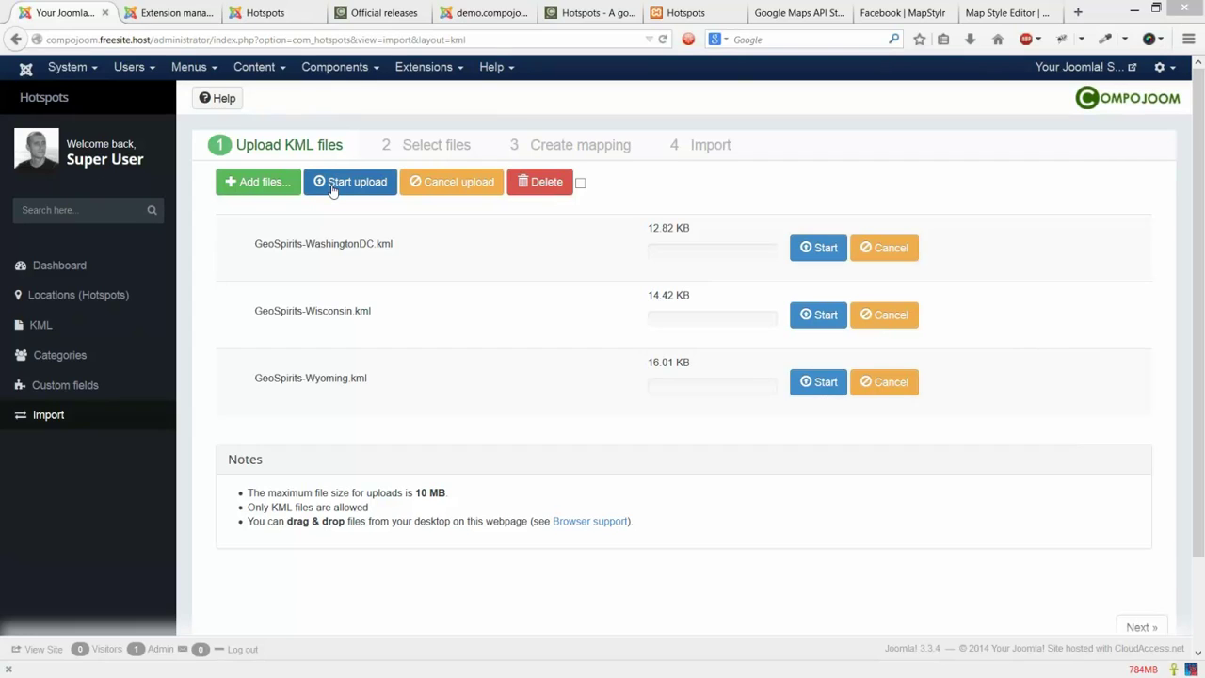
click(332, 189)
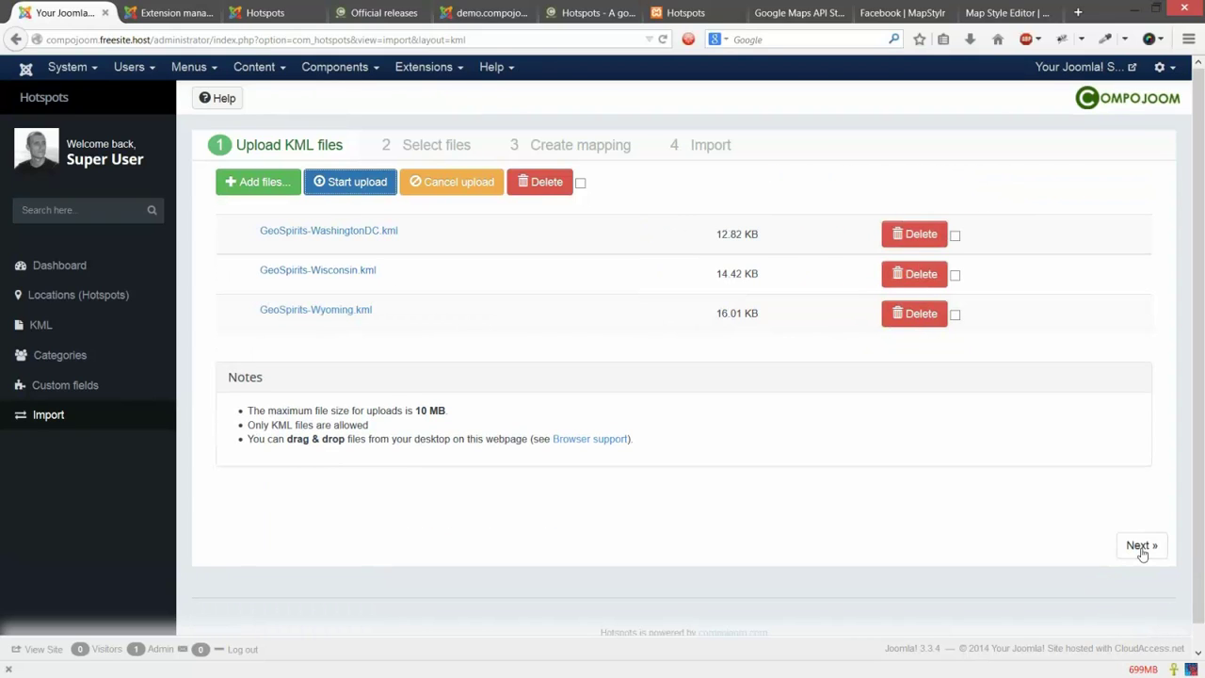
click(1140, 546)
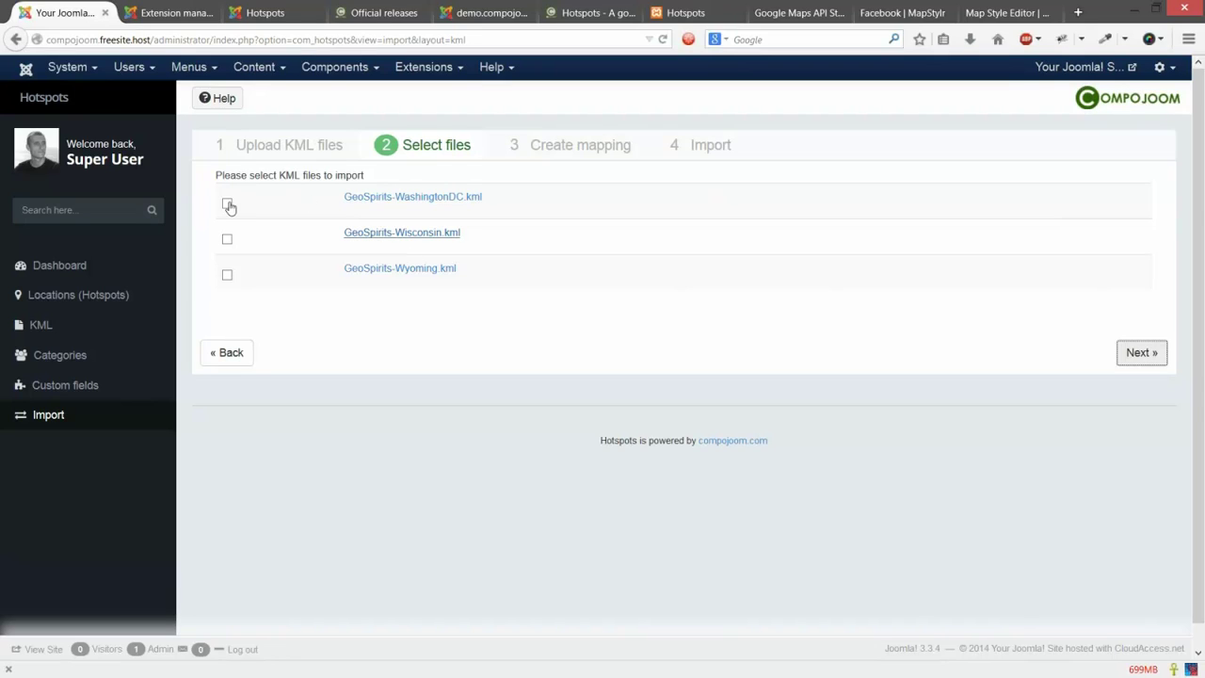
Step: Import WashingtonDC, Wisconsin and Wyoming KMLs with styles mapped to Clouadaccess category, yielding 74 locations
click(227, 203)
click(227, 239)
click(227, 275)
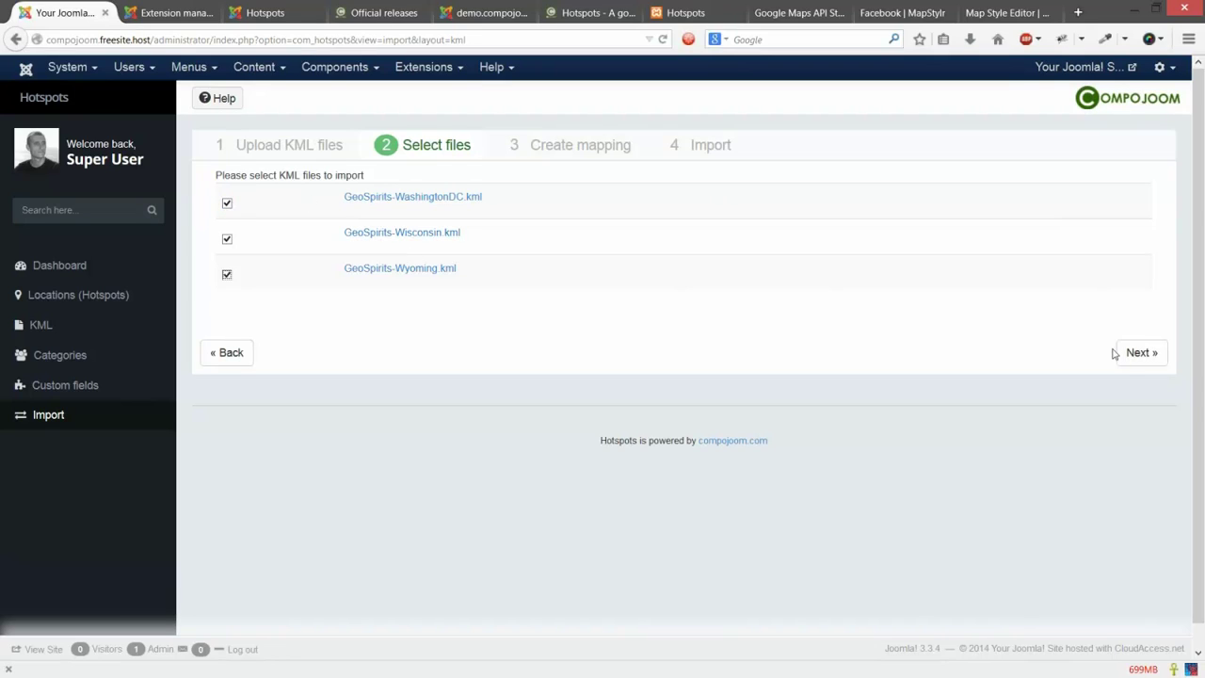
click(1130, 354)
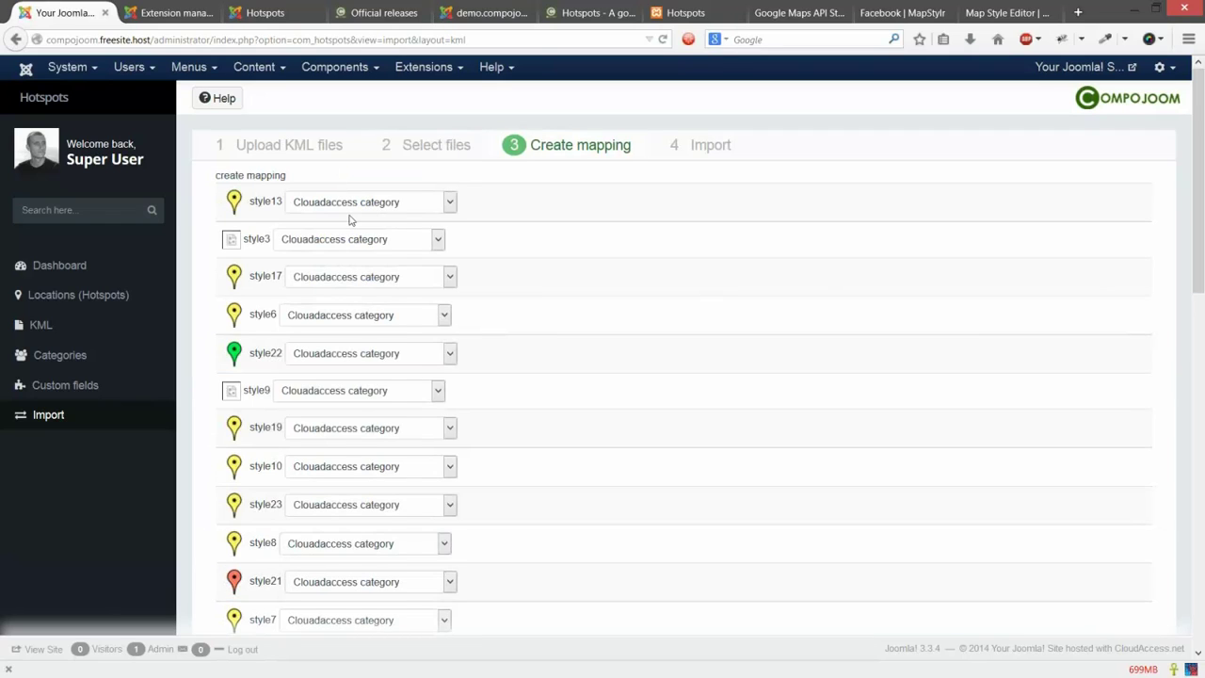
click(367, 203)
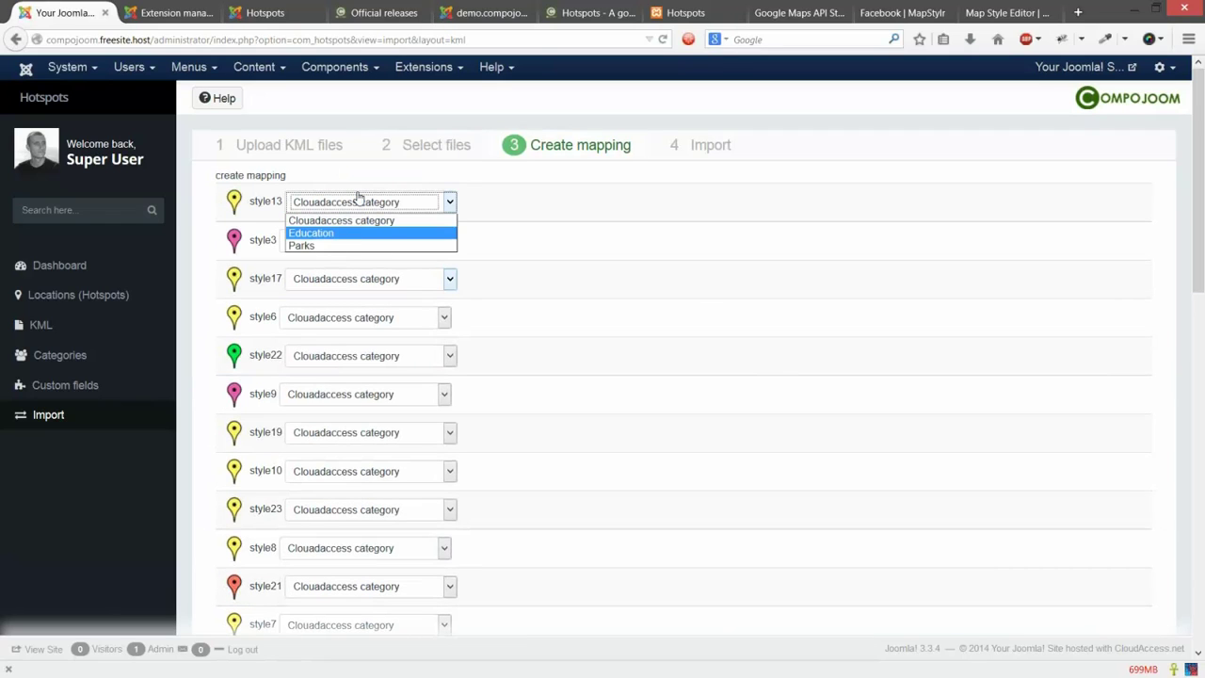
click(450, 221)
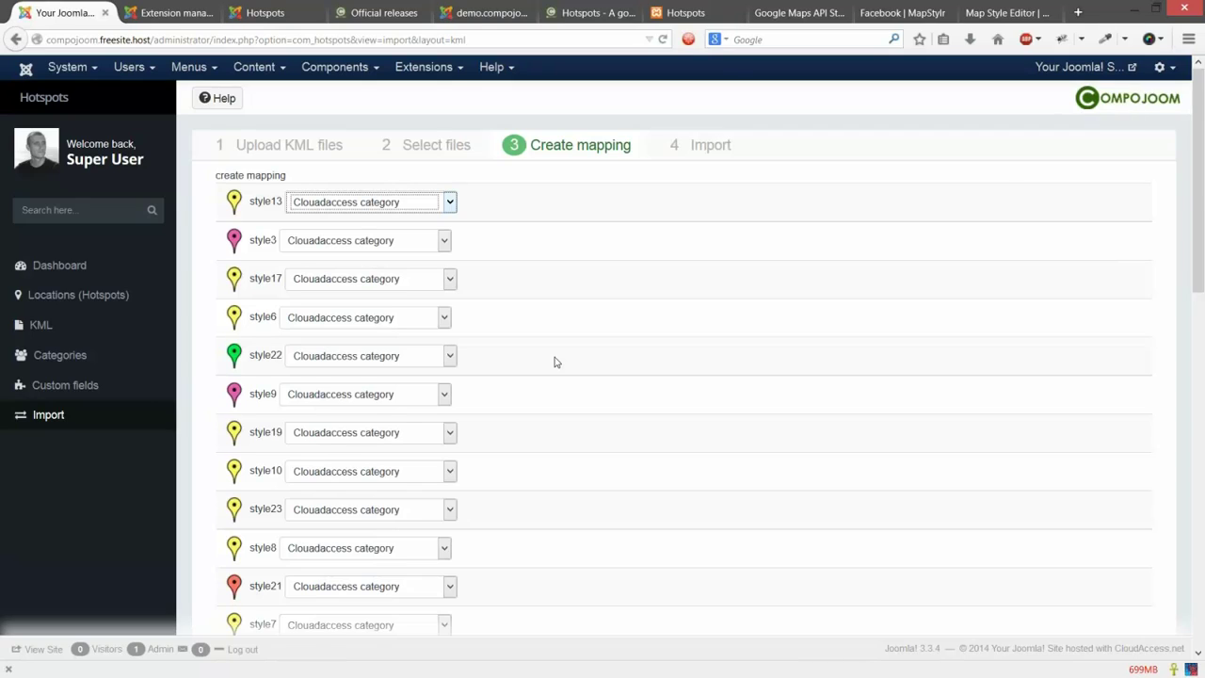
scroll(554, 361, down, 10)
scroll(559, 362, down, 3)
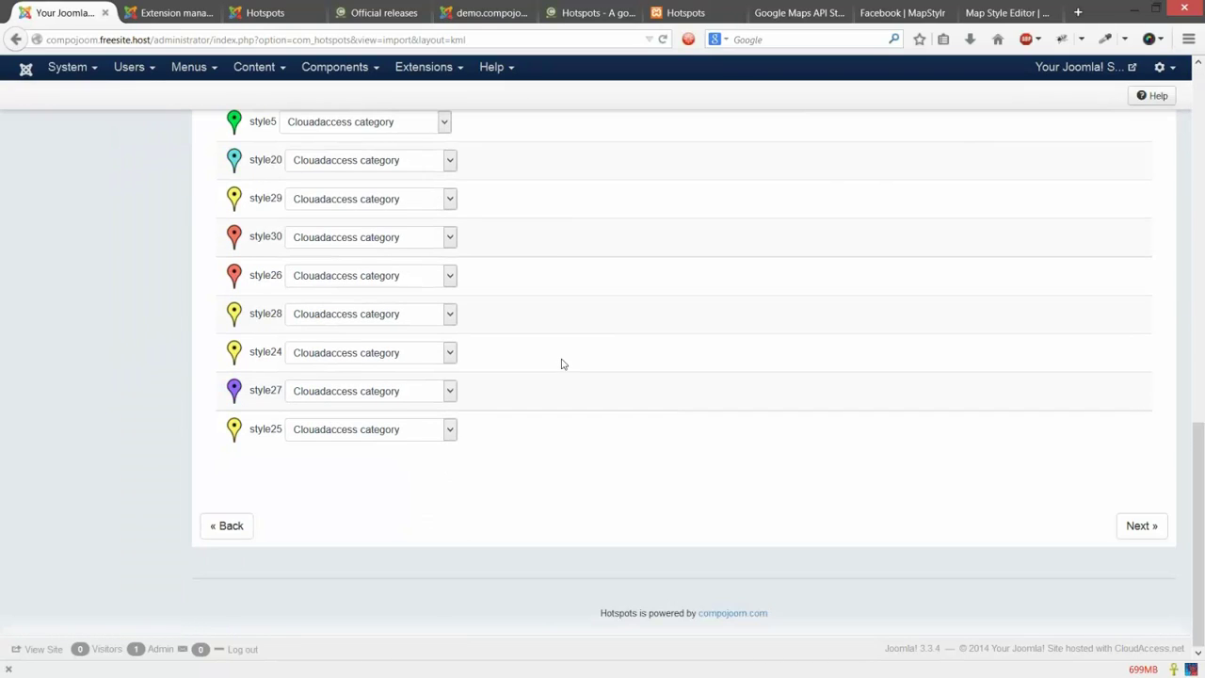
scroll(611, 372, up, 3)
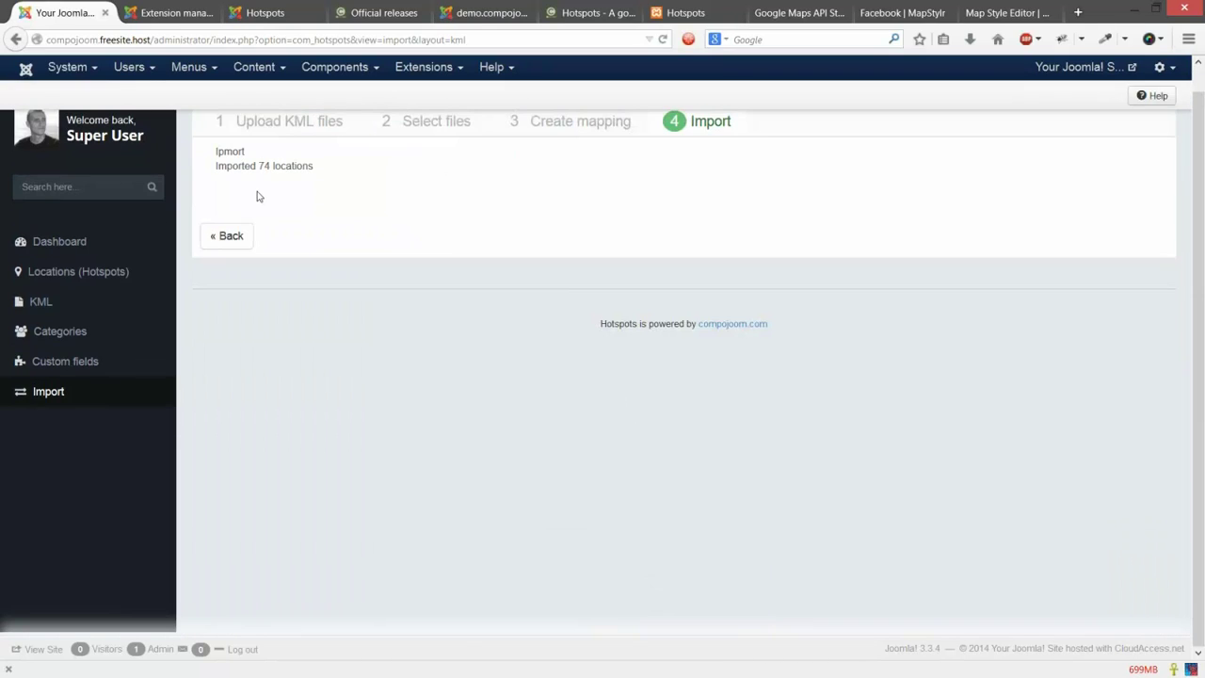
drag(239, 167, 449, 180)
Step: Review the 75 locations in the admin list and the Crime Museum hotspot on the frontend map
click(59, 276)
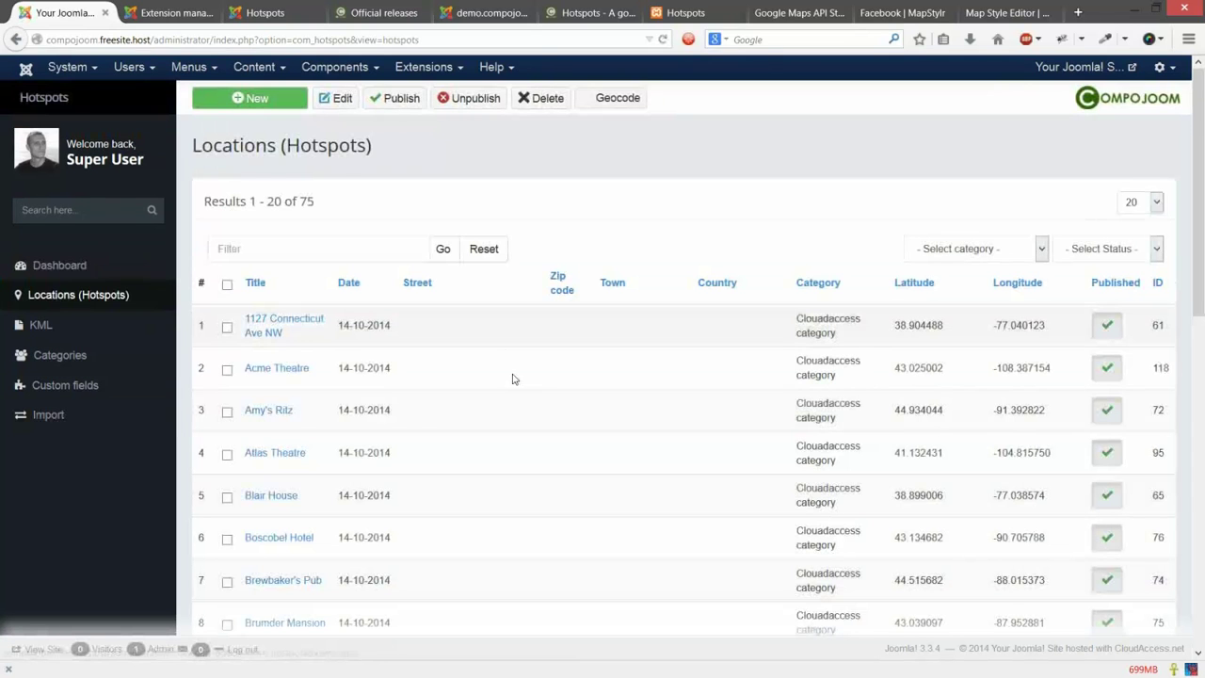
scroll(516, 374, down, 3)
scroll(809, 414, down, 3)
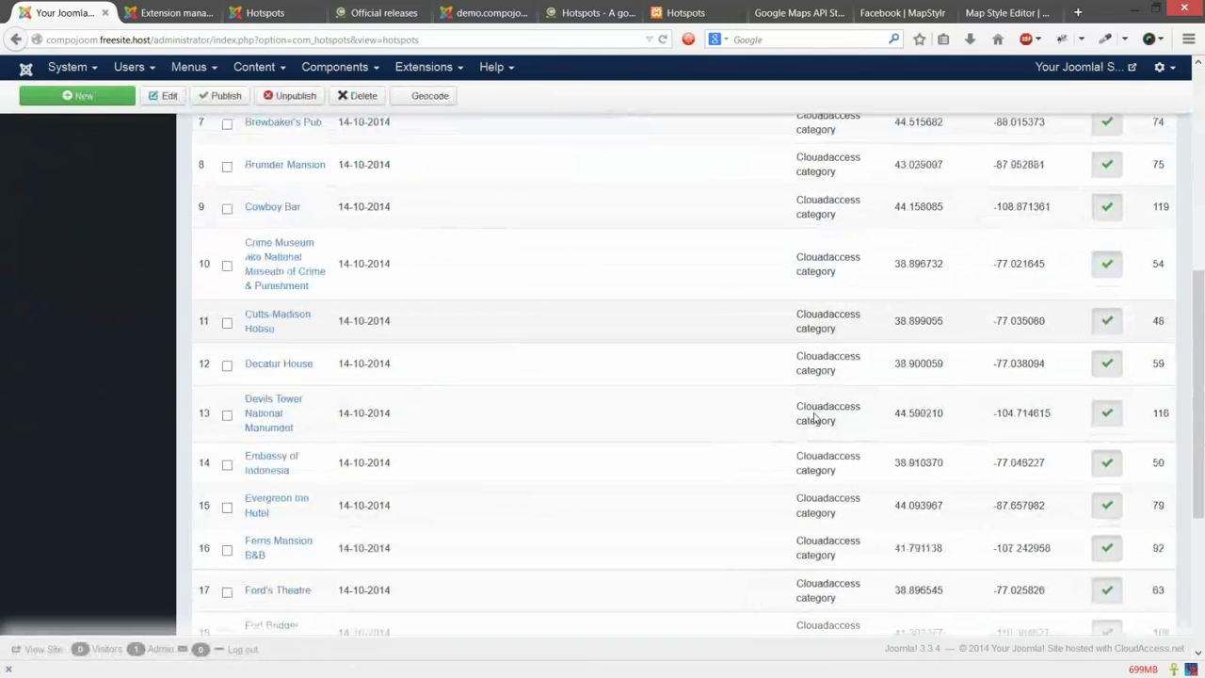
scroll(815, 418, up, 1)
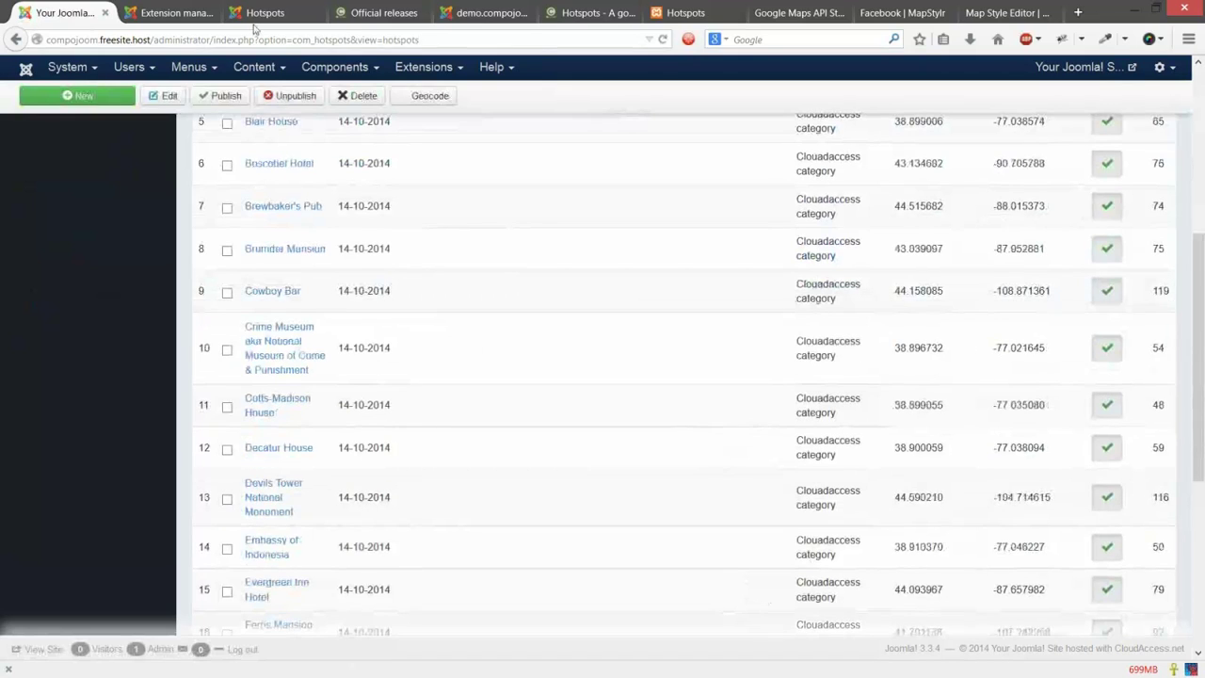
scroll(668, 129, up, 3)
click(265, 12)
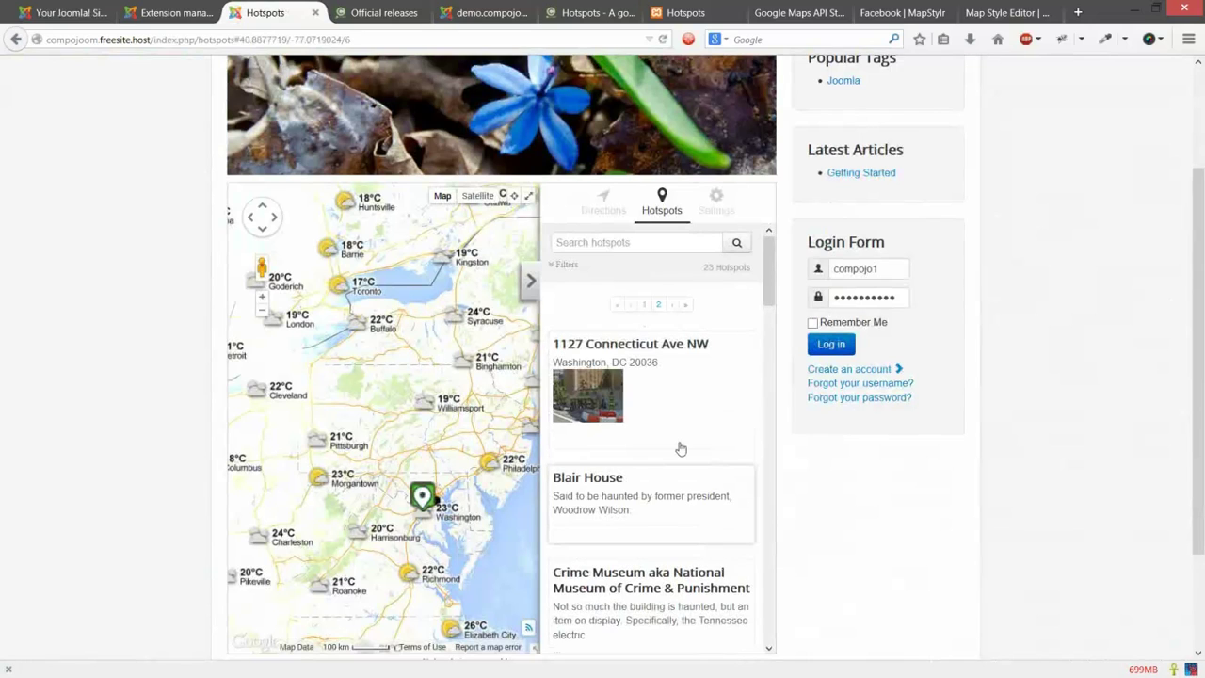
scroll(680, 449, down, 2)
click(692, 471)
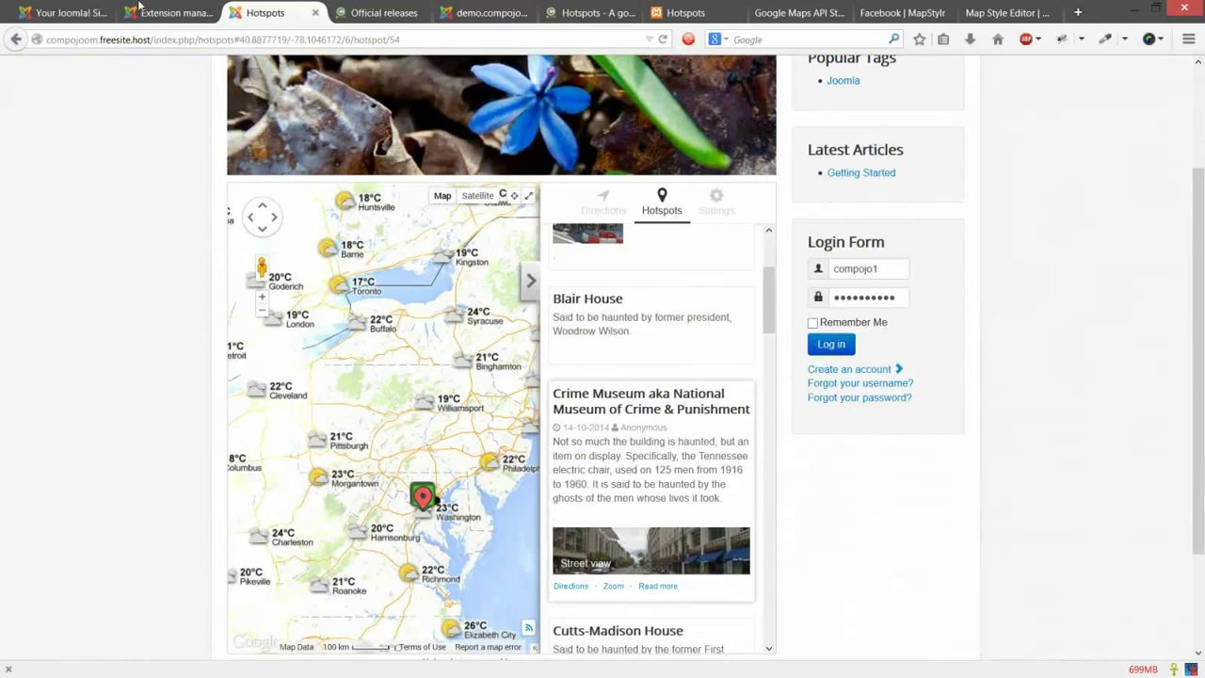
click(138, 6)
click(66, 13)
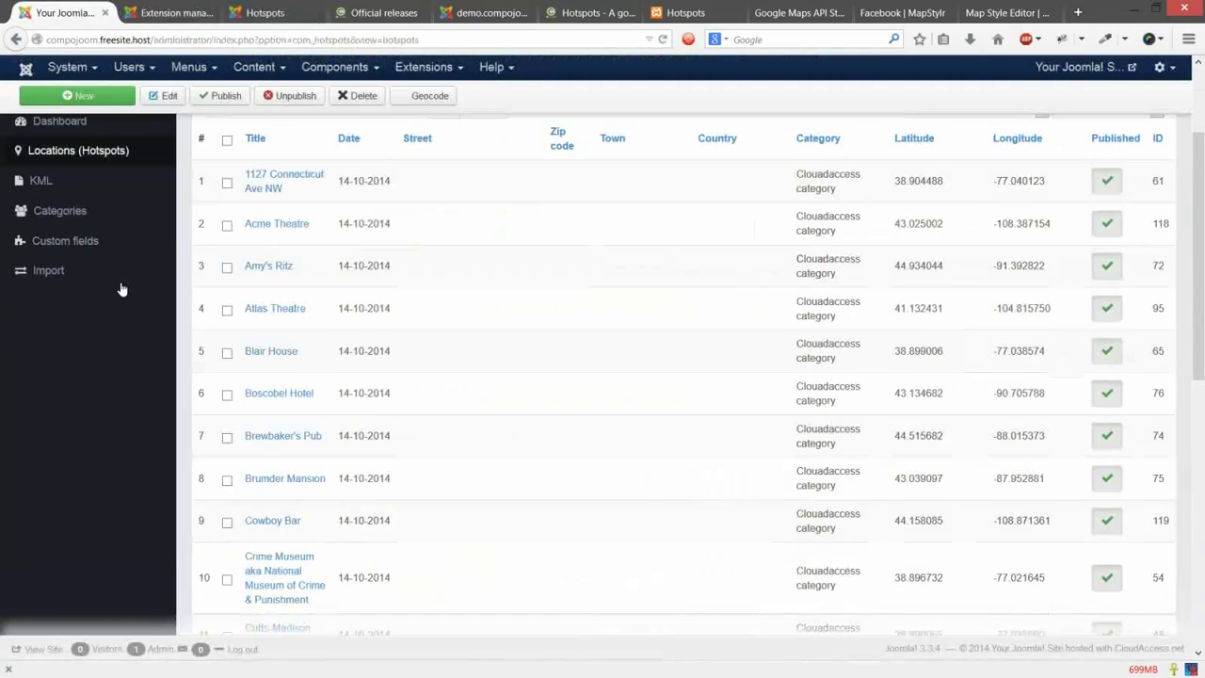
Step: Unpublish the Test KML (GeoSpirits-WashingtonDC.kml), reload the frontend map, and view the extension update page
click(97, 335)
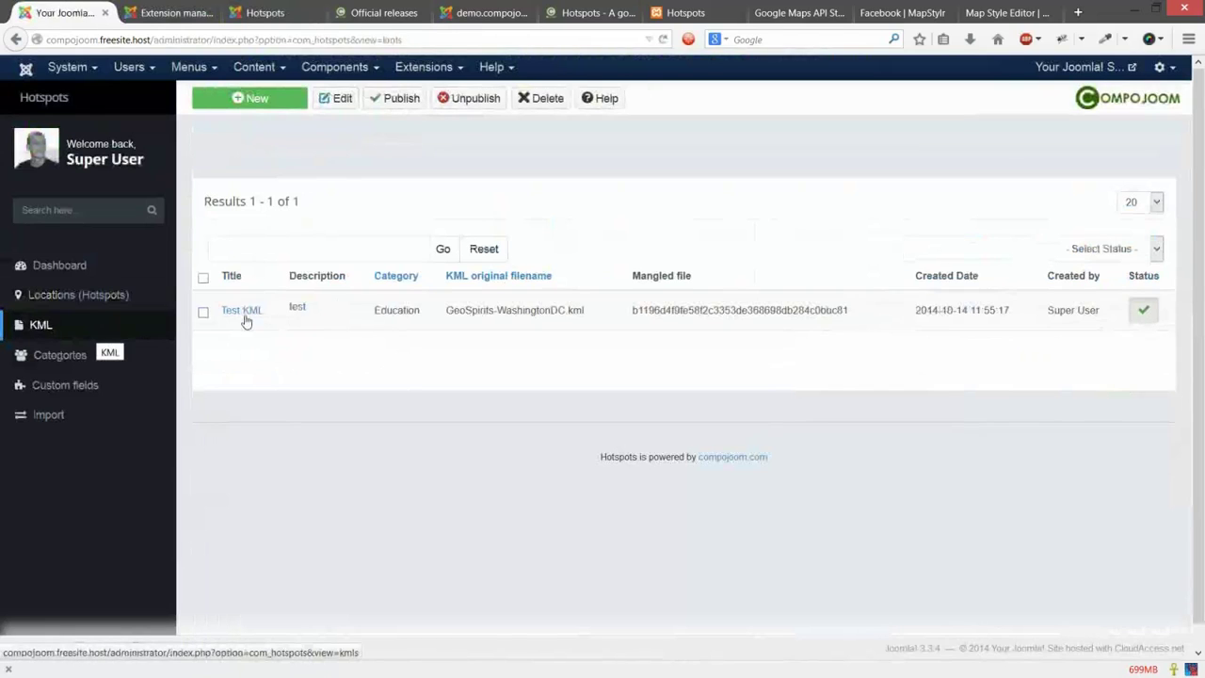
drag(584, 310, 450, 313)
triple_click(449, 313)
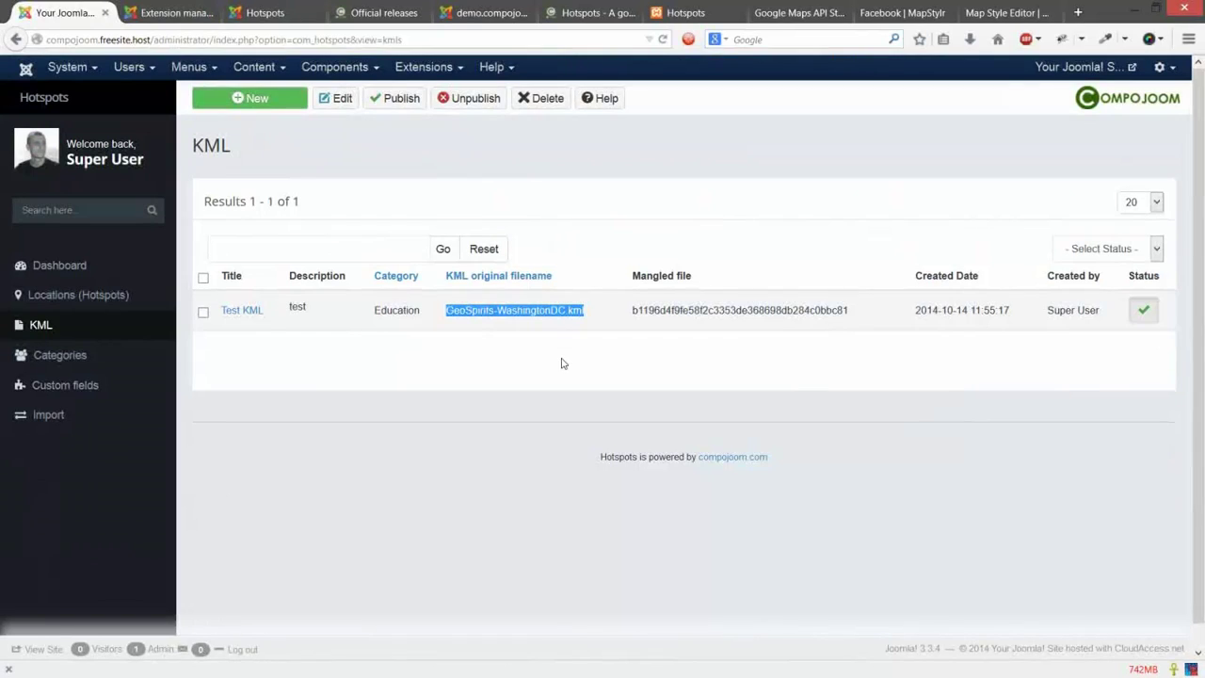
click(1143, 310)
click(262, 14)
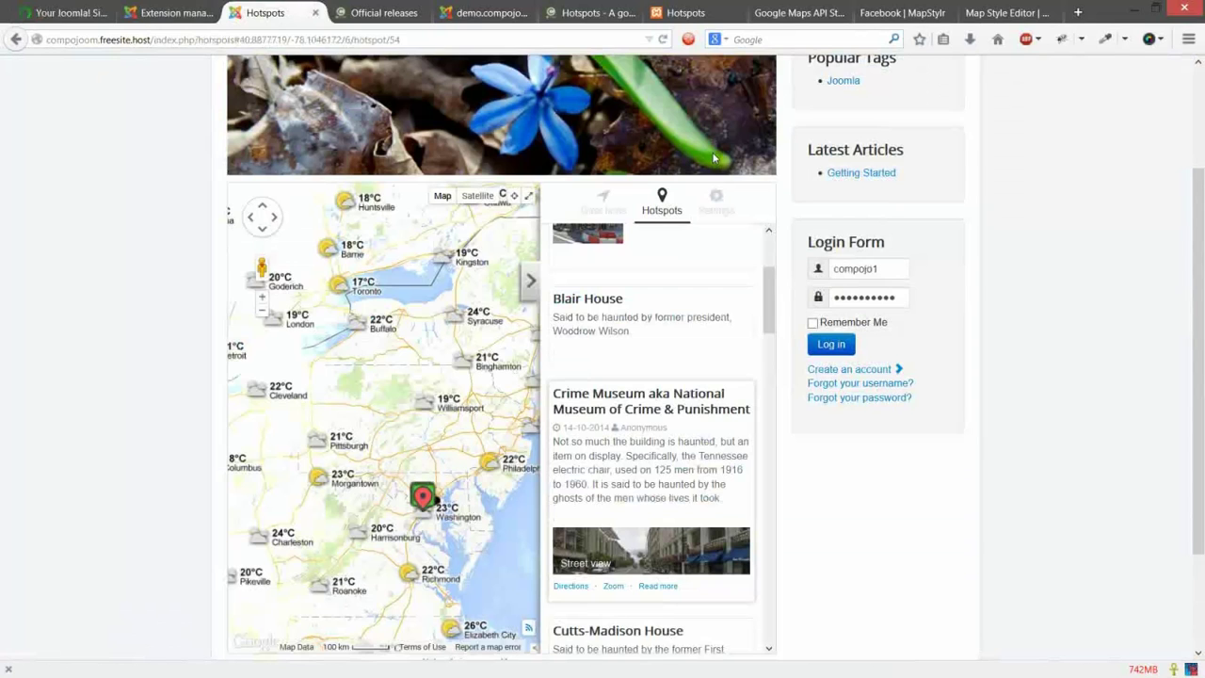
click(661, 41)
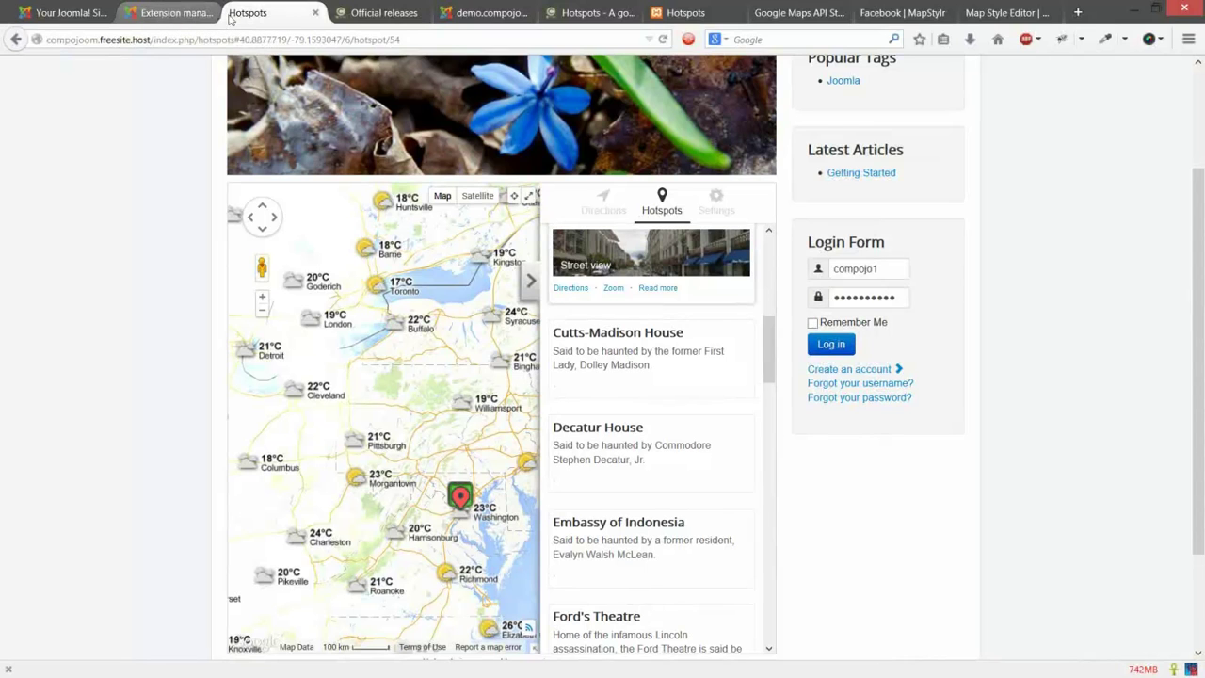
click(181, 9)
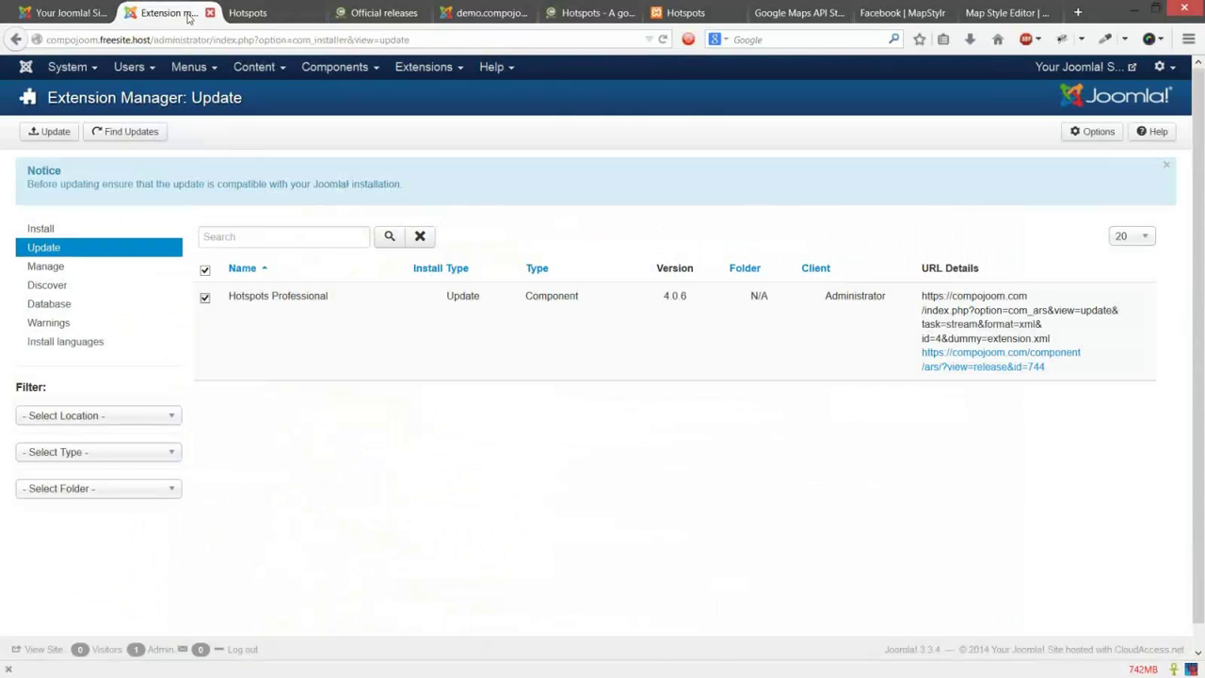
Step: Close the extension update tab and start a new Hotspots custom field
click(212, 13)
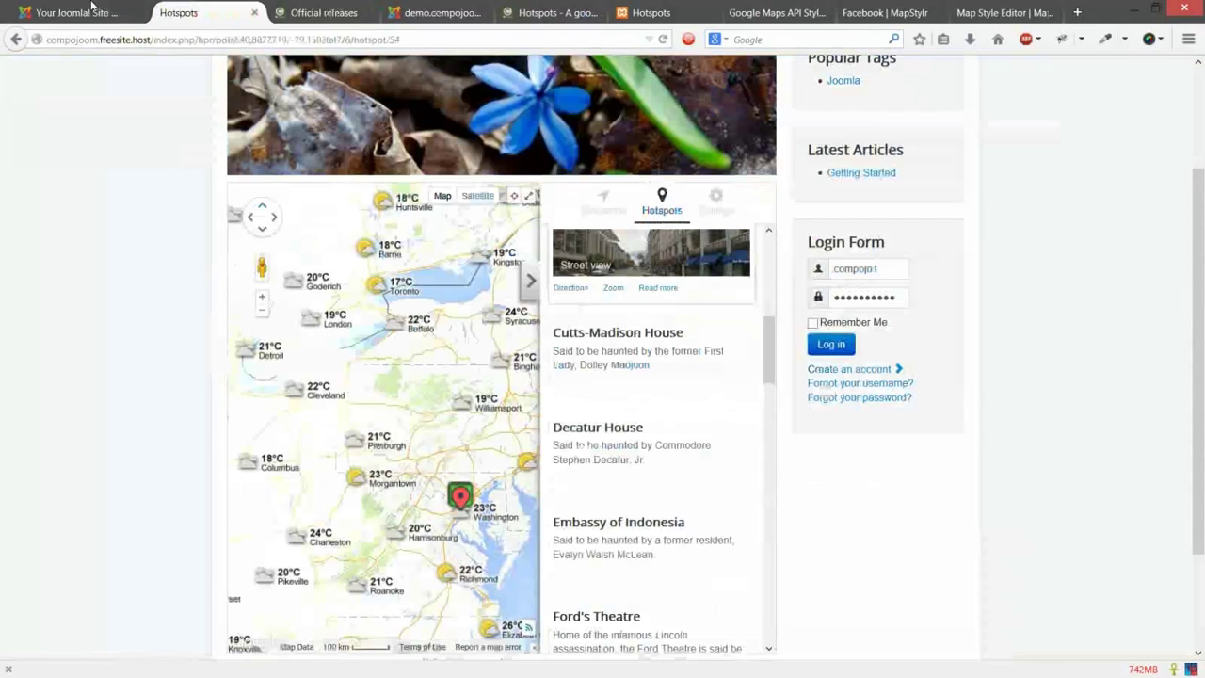
key(ctrl+Page_Up)
click(81, 384)
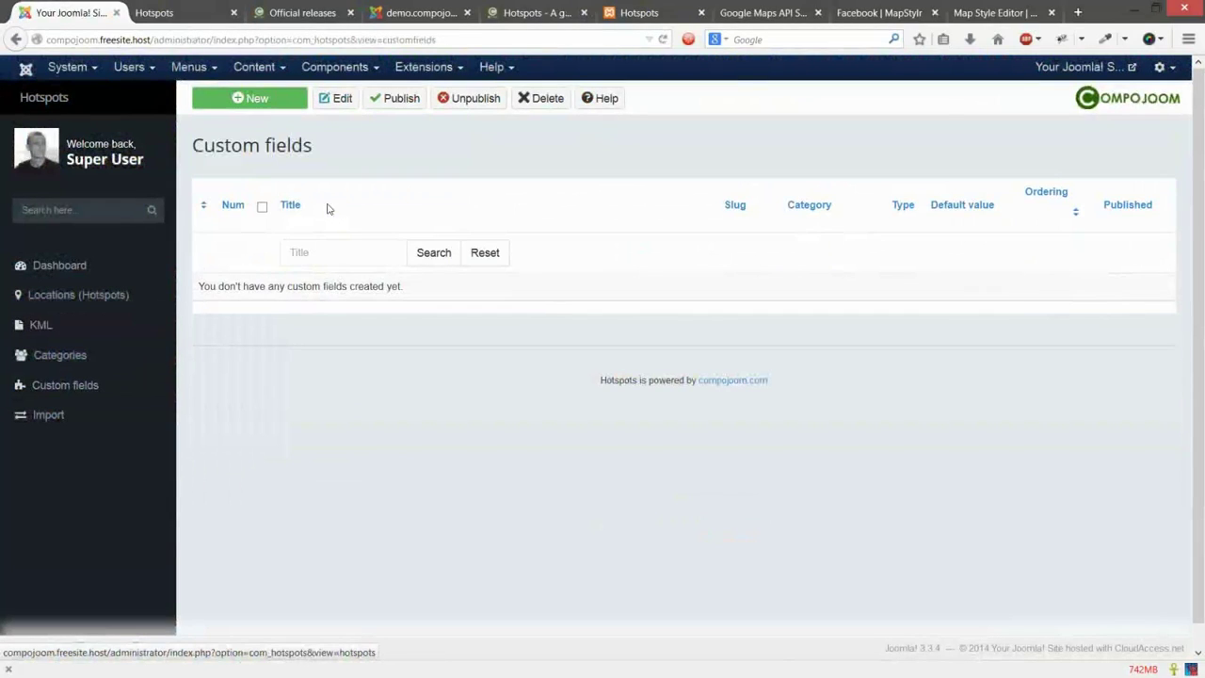
click(276, 105)
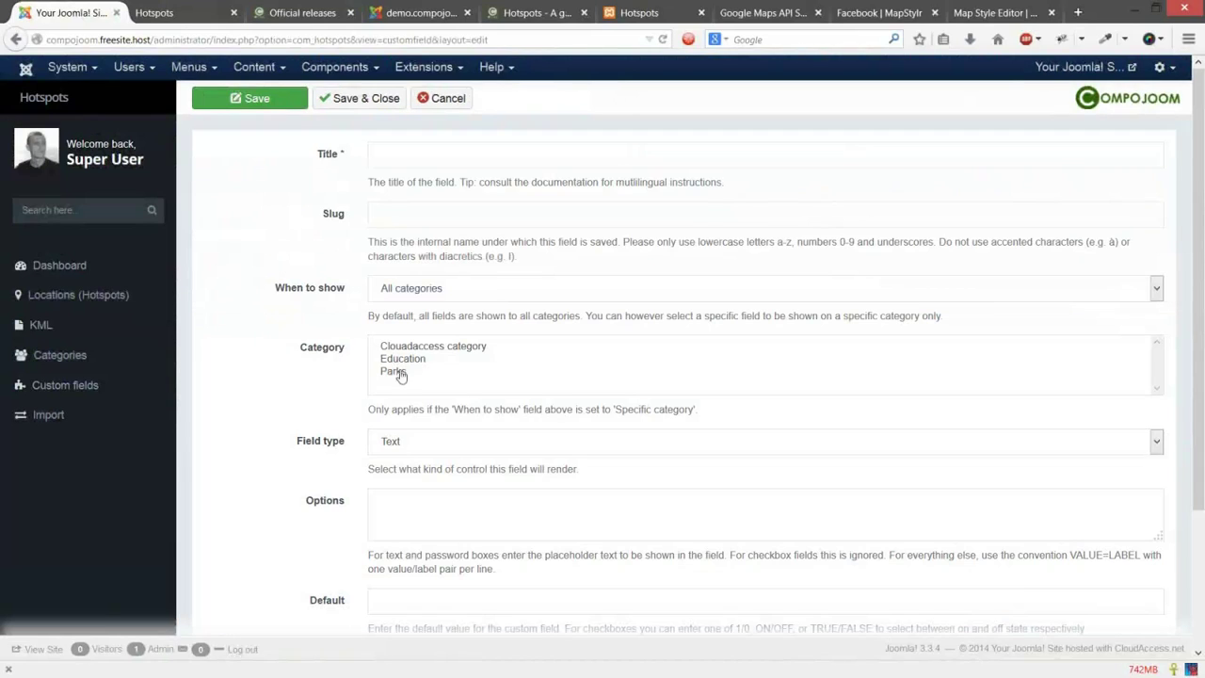
Step: Title the field 'Telephone', assign it to all categories, and save it
click(455, 154)
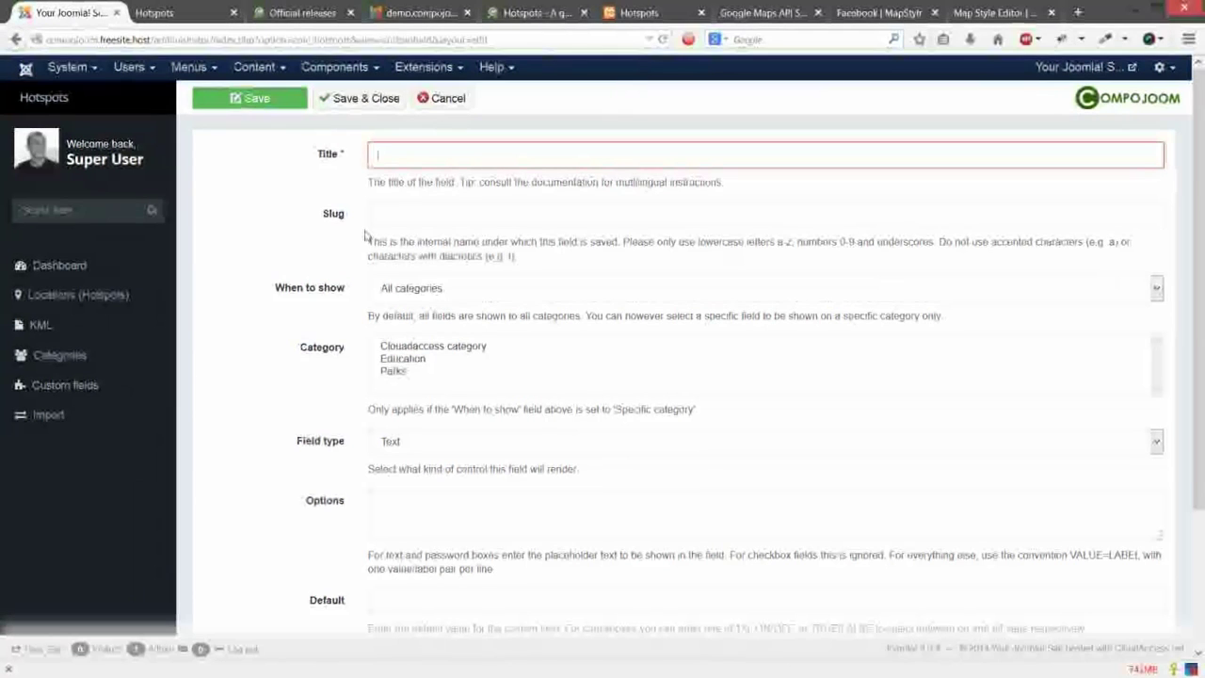
text(Telephone)
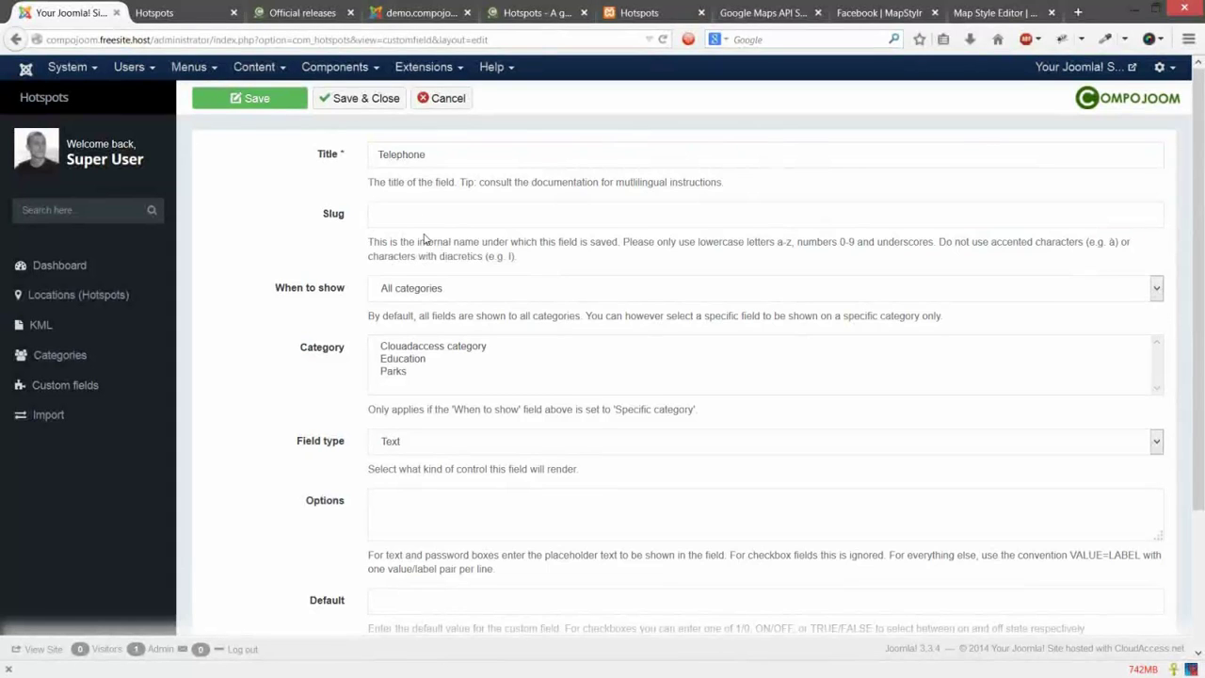
scroll(422, 217, down, 3)
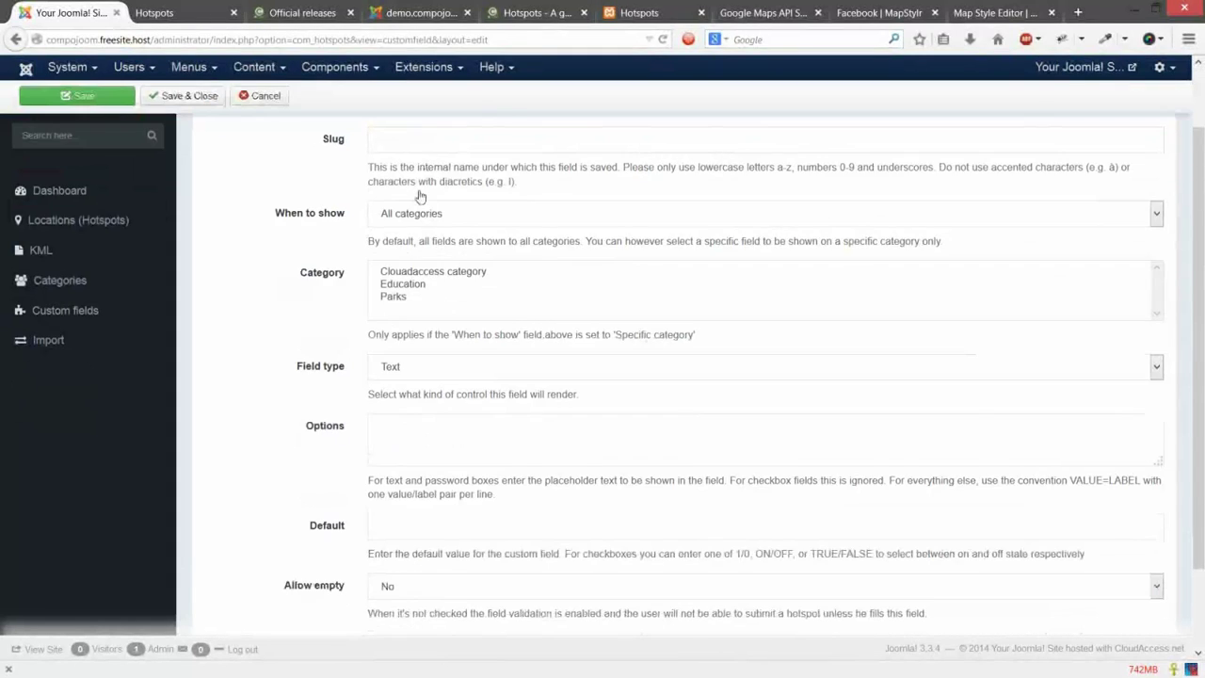
drag(433, 201, 495, 235)
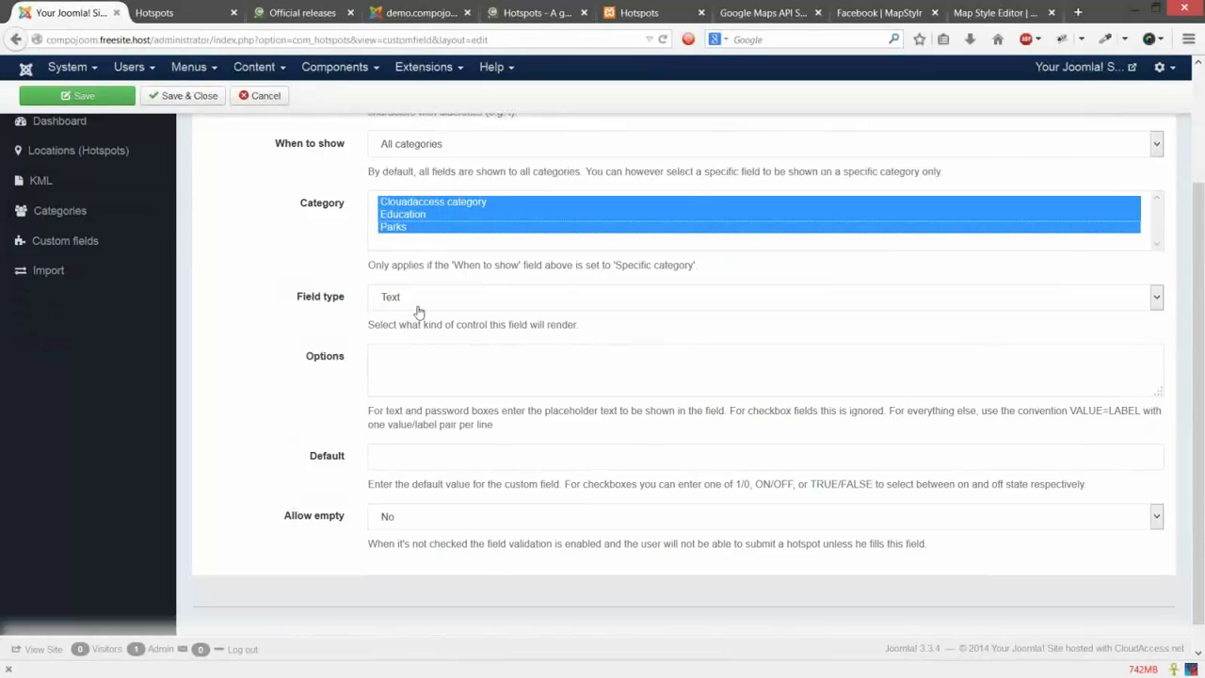
click(444, 367)
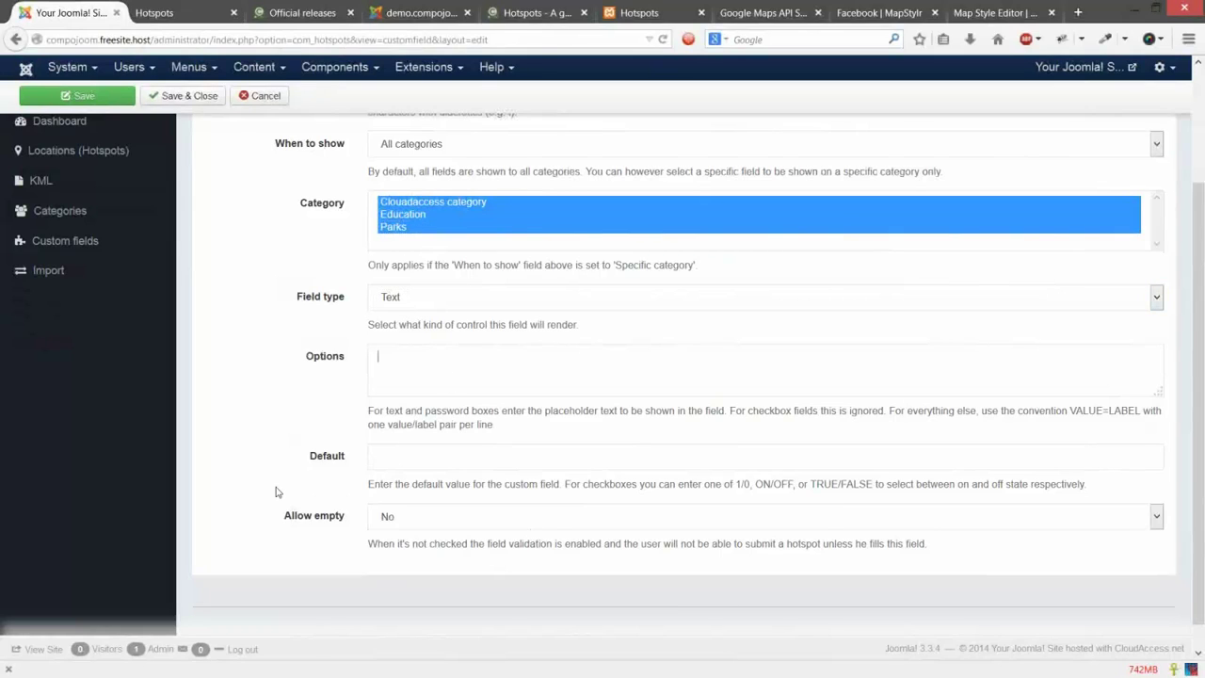
scroll(282, 301, up, 3)
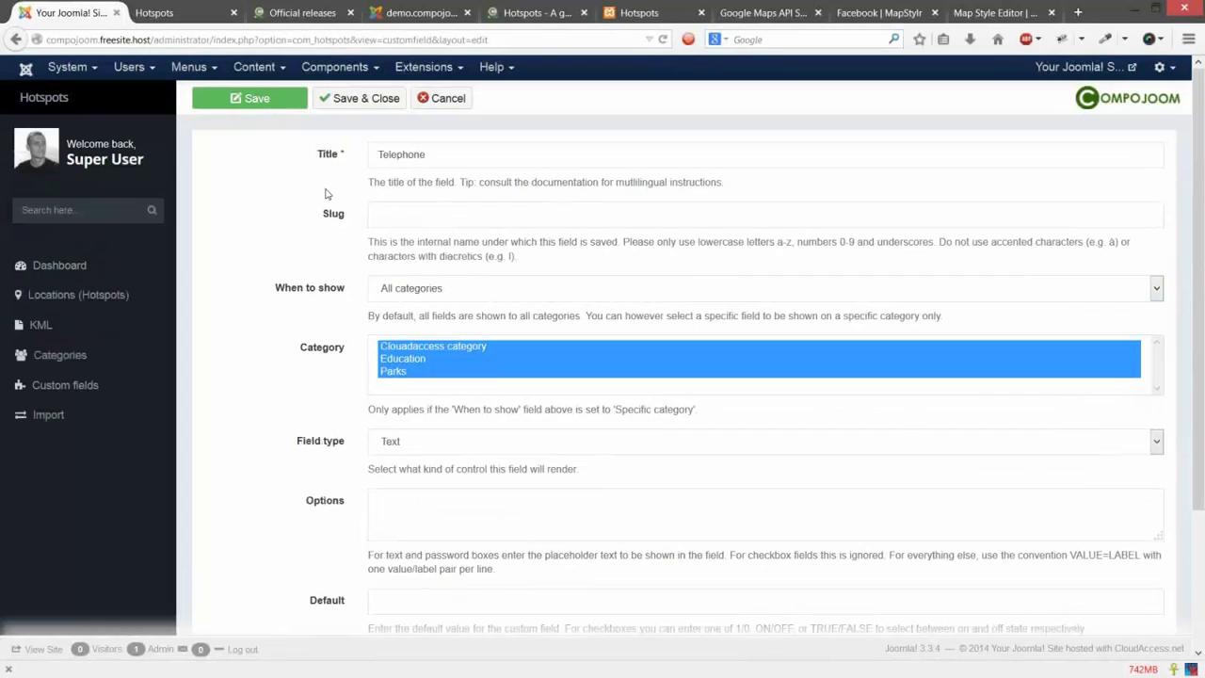
click(373, 109)
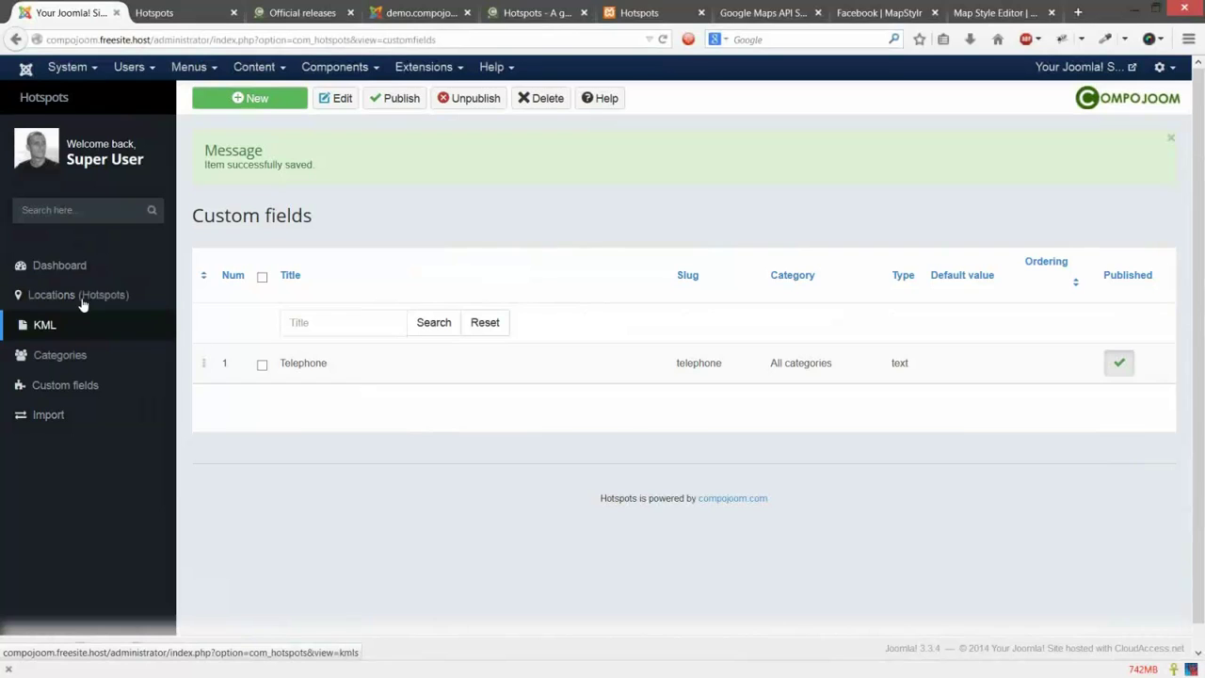
click(84, 298)
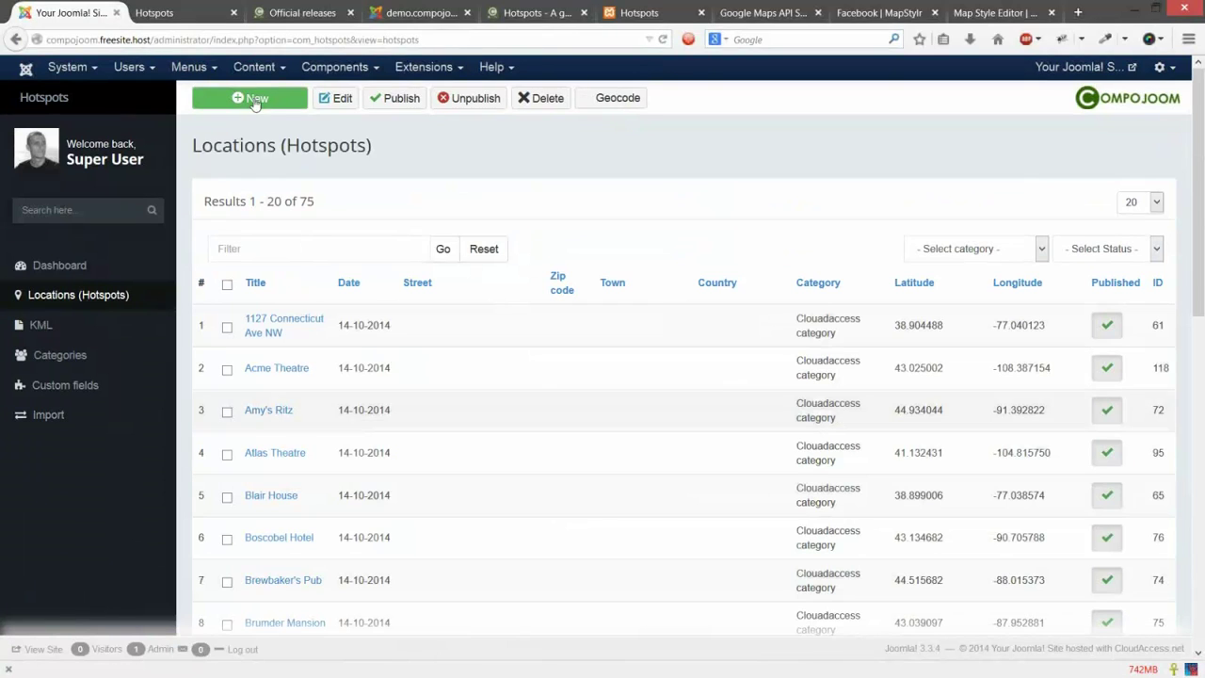
Step: Start a new hotspot titled 'test location' and pick its category
click(251, 97)
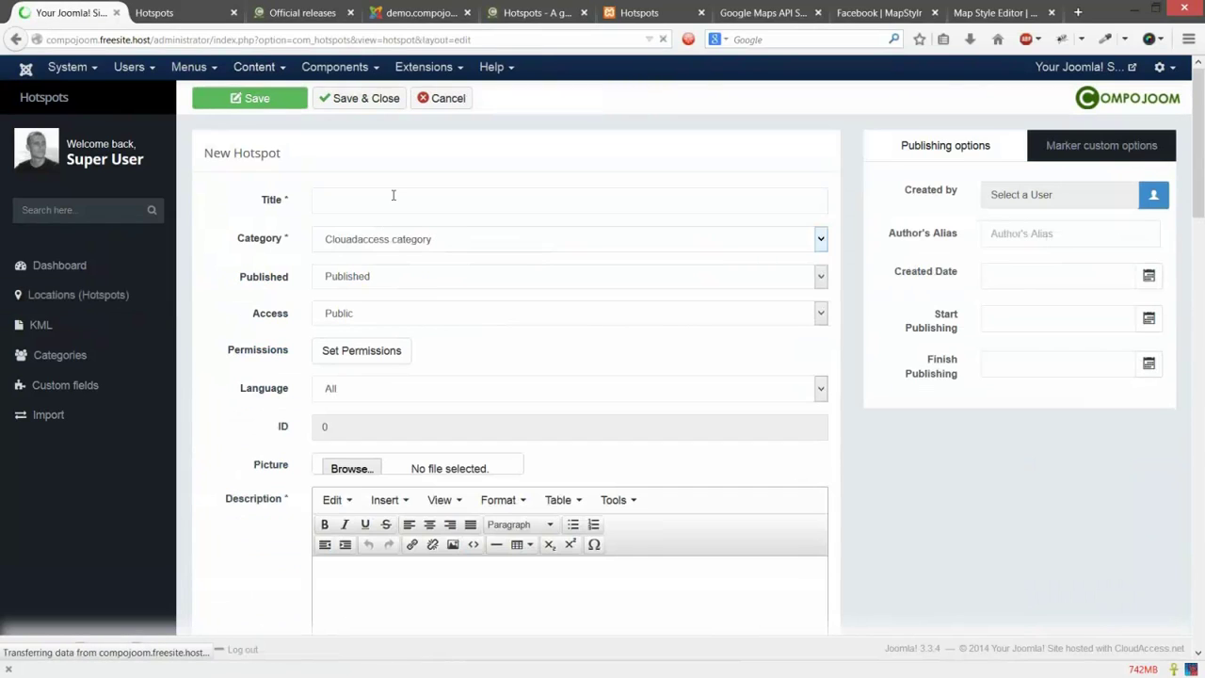
click(394, 195)
text(test locatio)
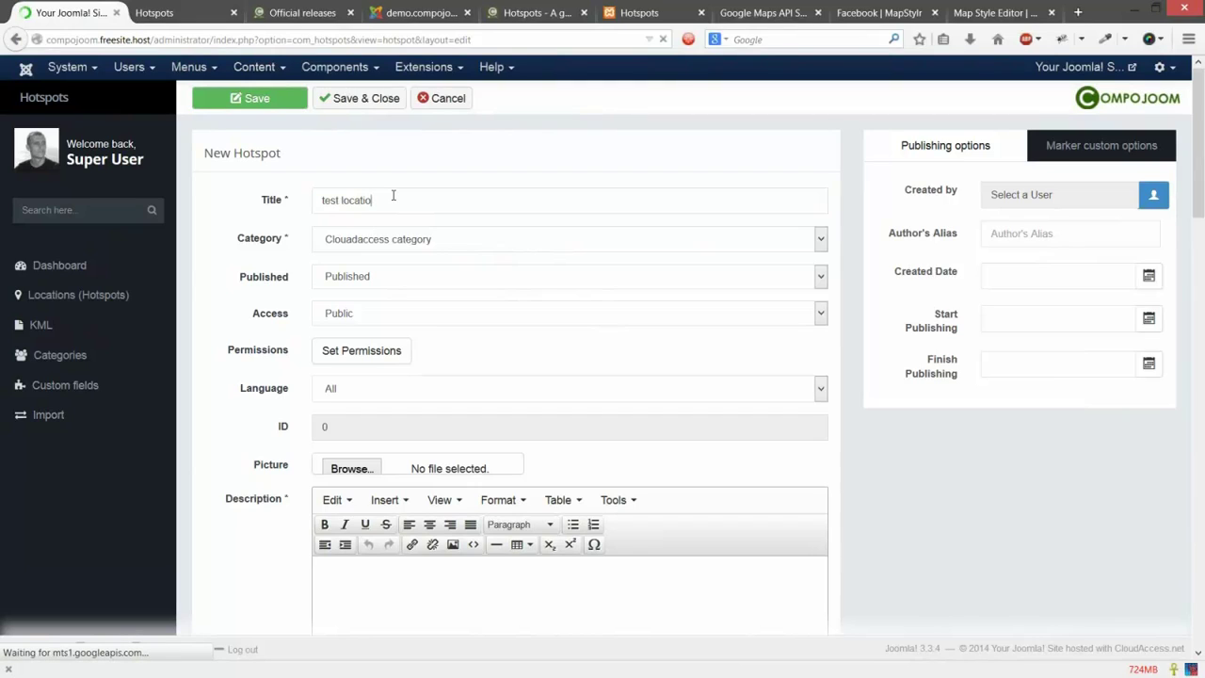
text(n)
key(Tab)
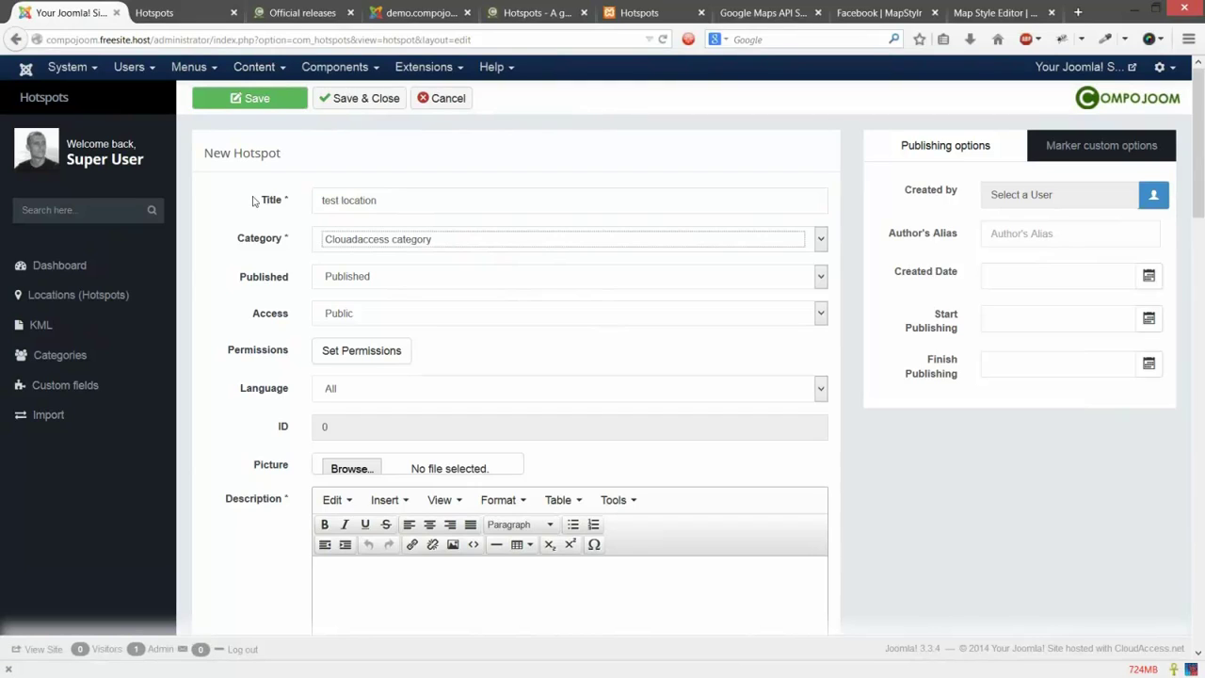
scroll(425, 243, down, 3)
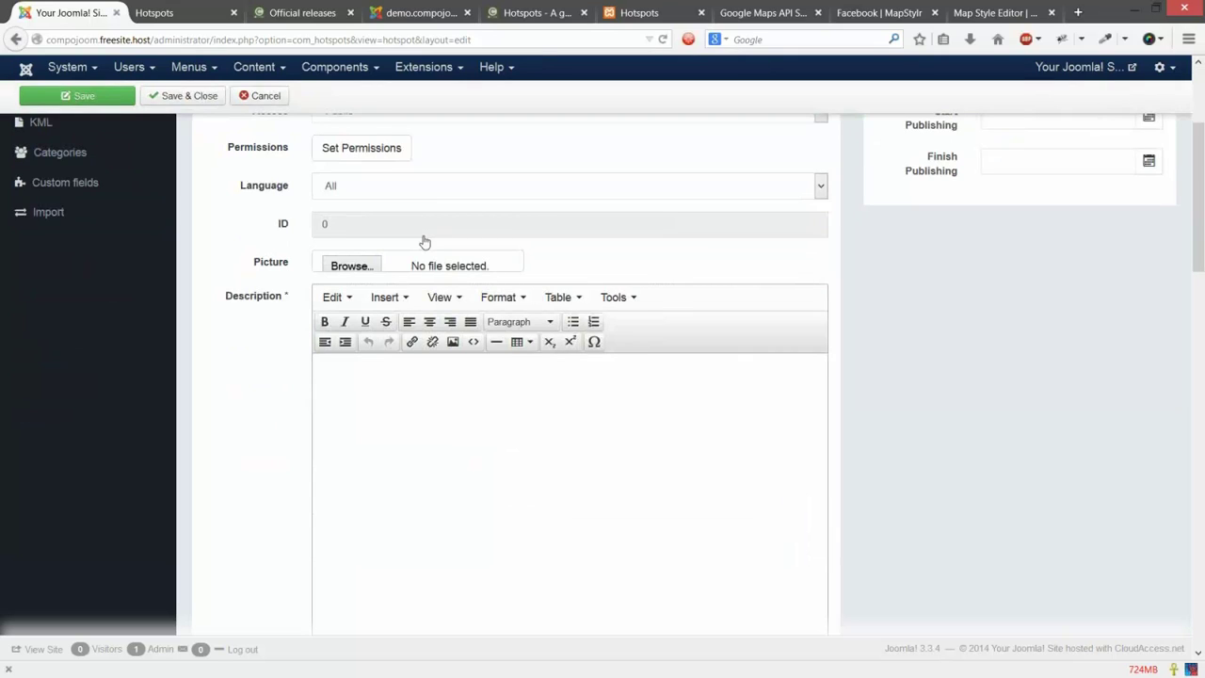
scroll(425, 243, up, 3)
click(425, 242)
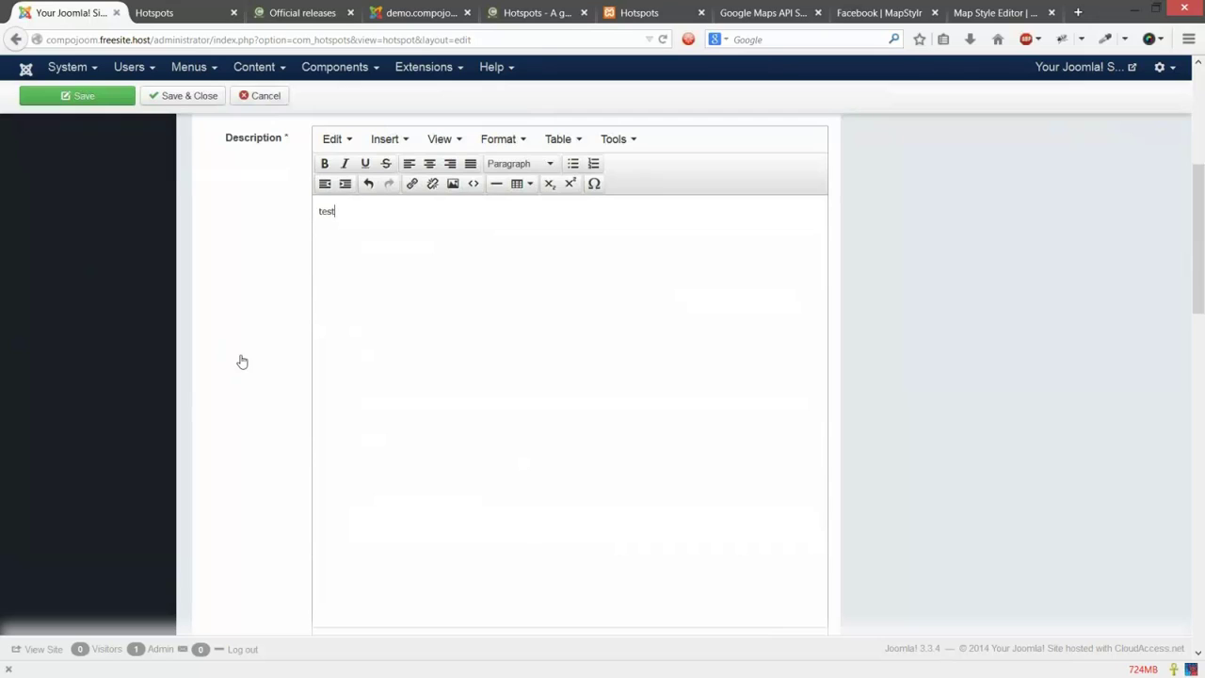
scroll(242, 362, down, 5)
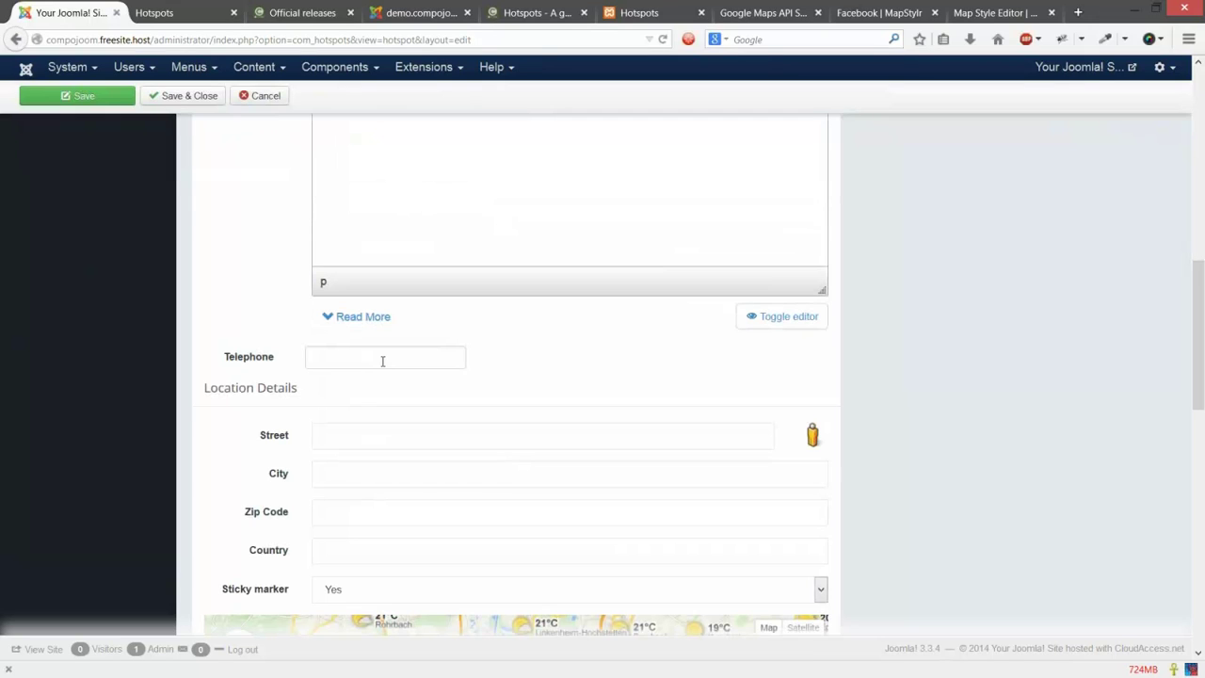
click(382, 361)
text(05787)
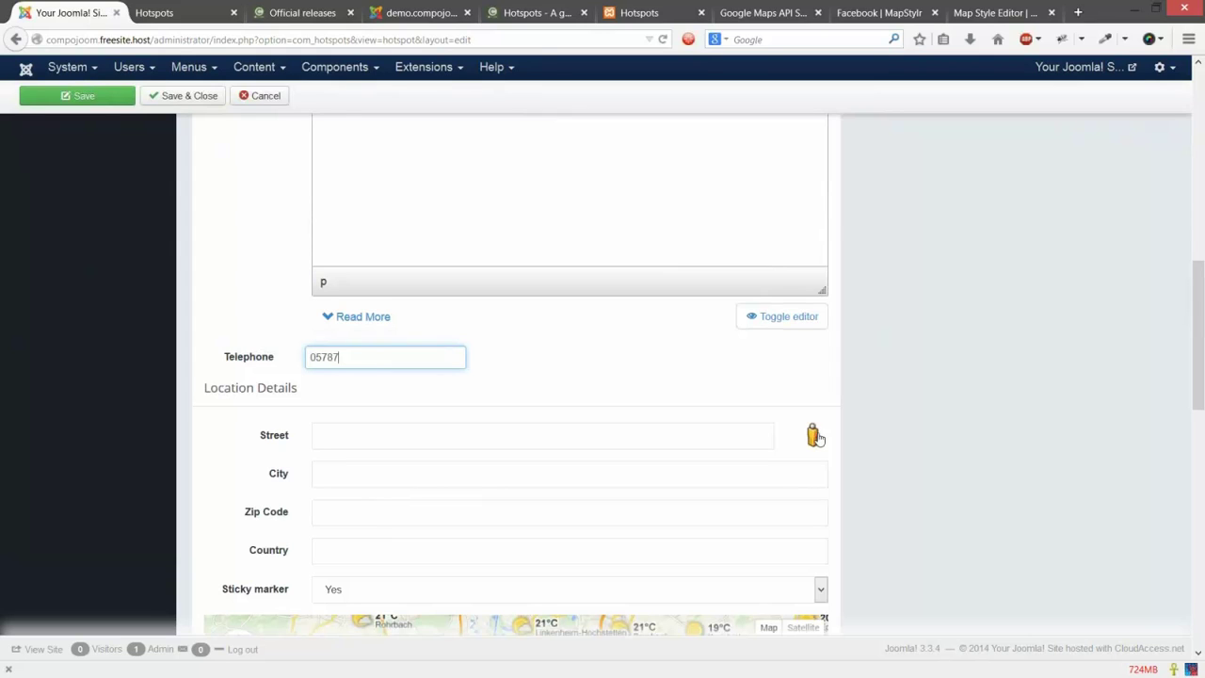
text(543)
click(813, 435)
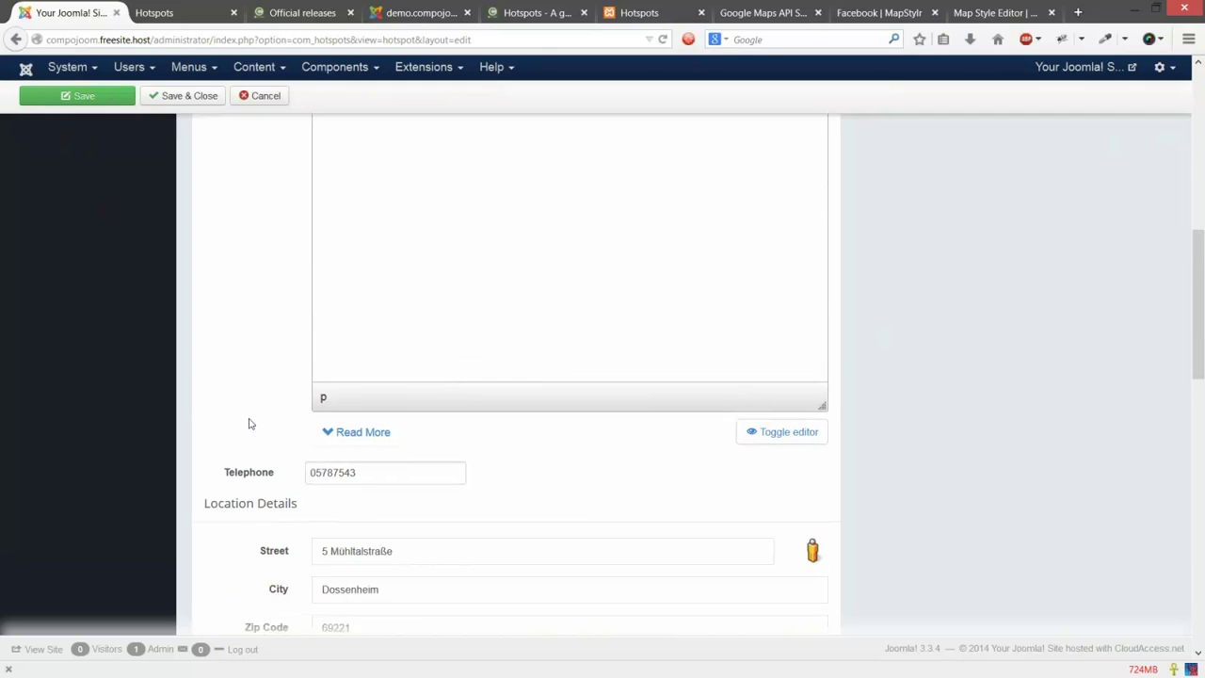
scroll(956, 396, down, 2)
scroll(956, 397, up, 10)
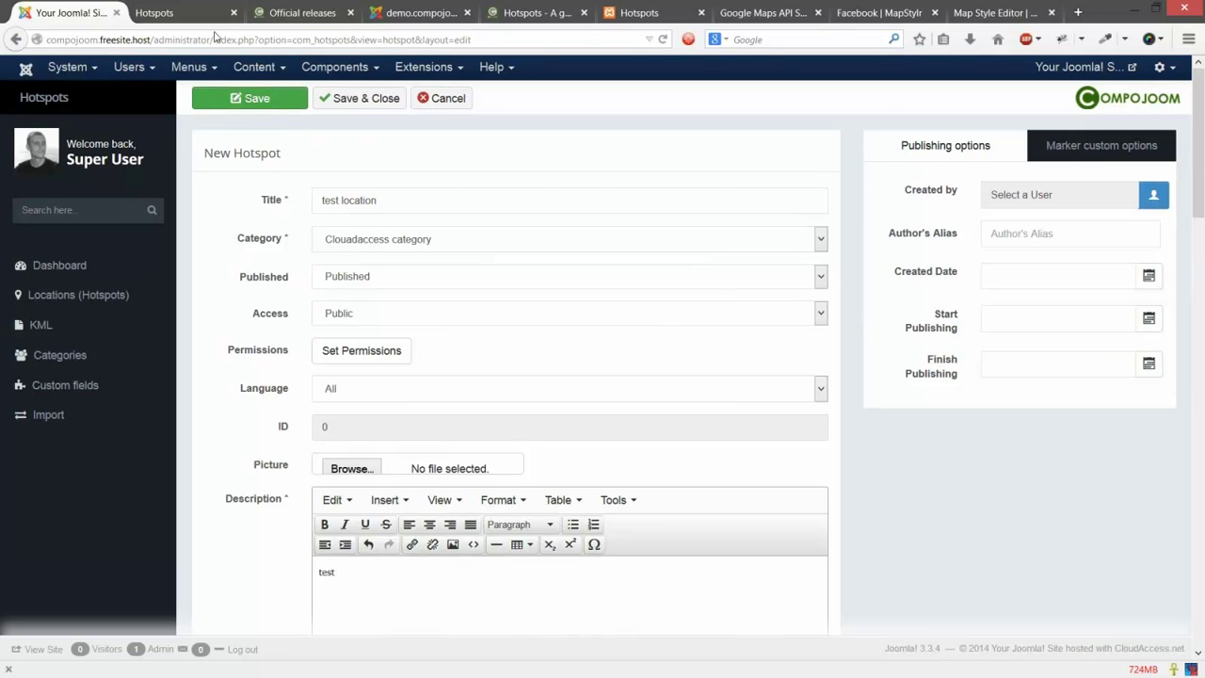
click(153, 13)
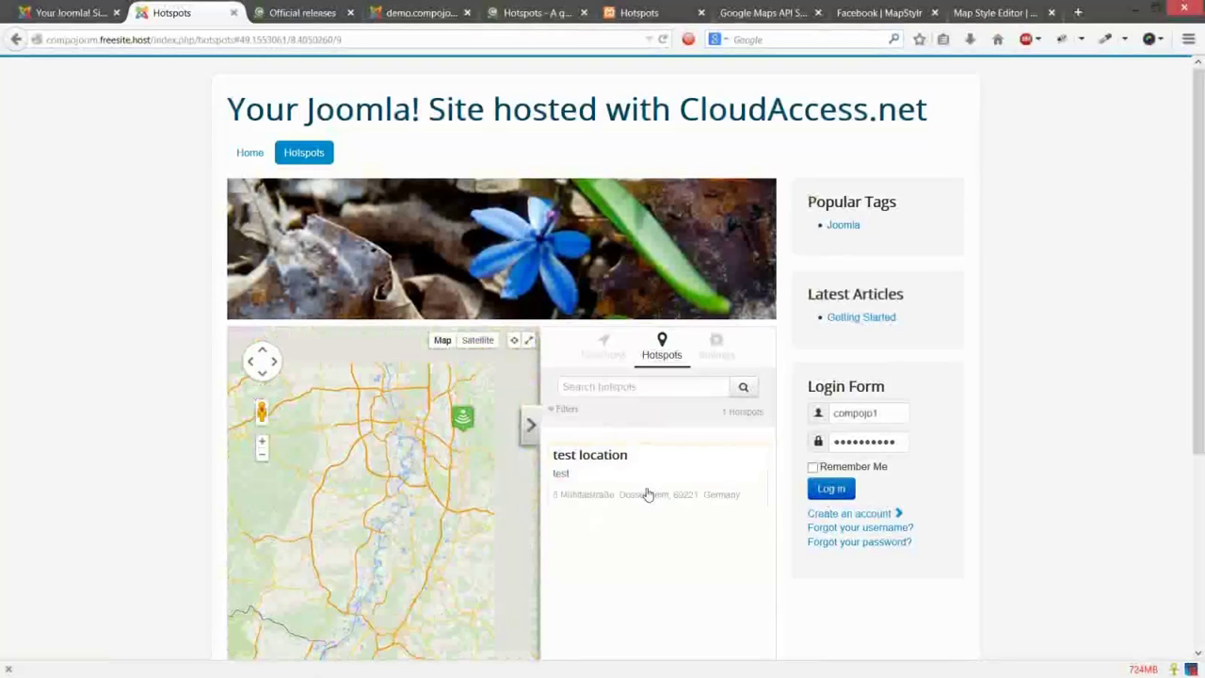
Step: Check the test location's public detail page shows Telephone 05787543, then return to the Hotspots dashboard
click(760, 470)
scroll(653, 392, down, 3)
click(657, 384)
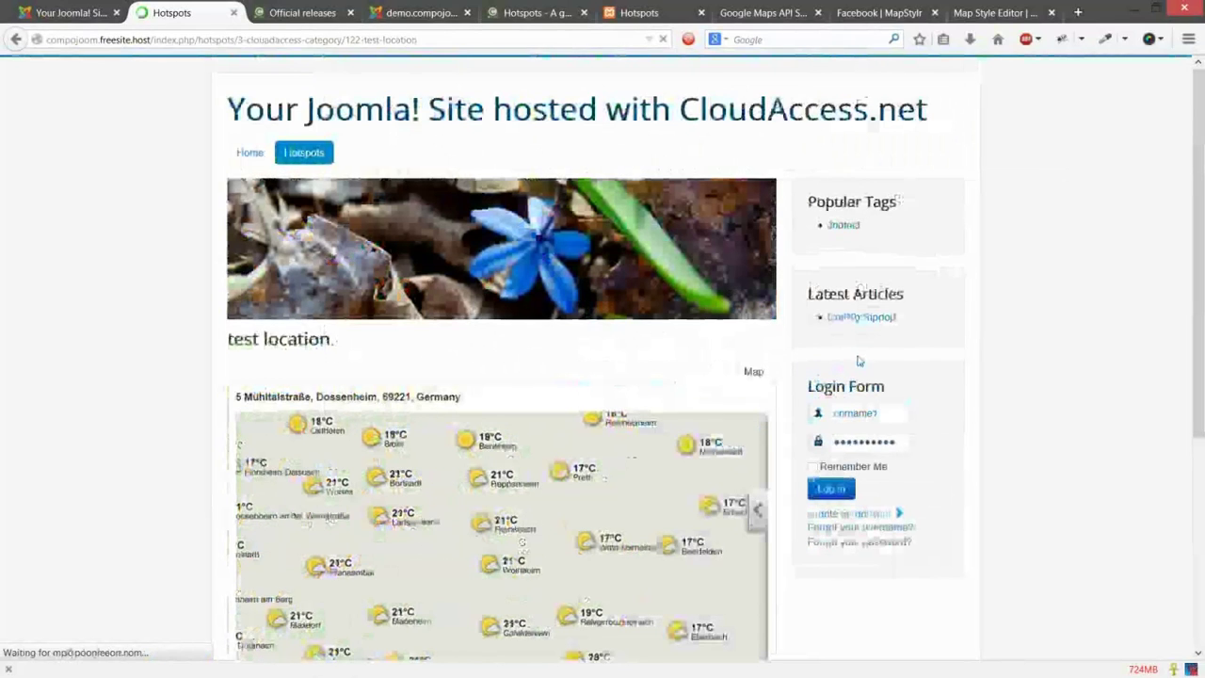
scroll(858, 360, down, 2)
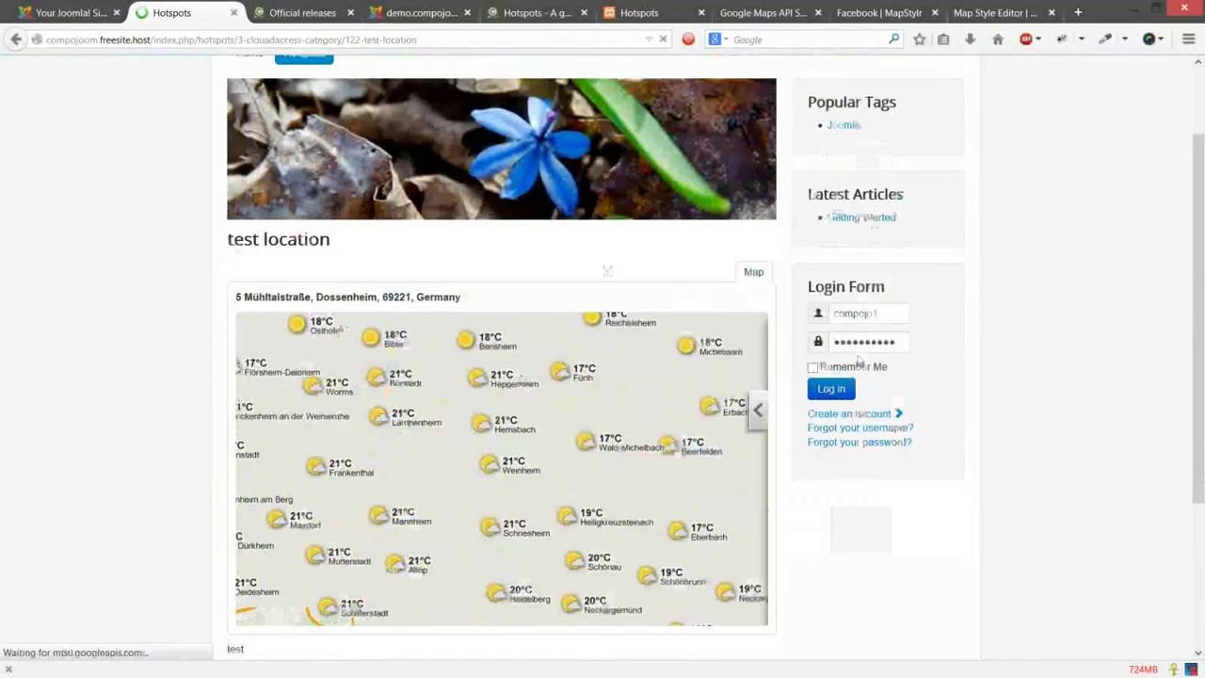
scroll(858, 361, down, 4)
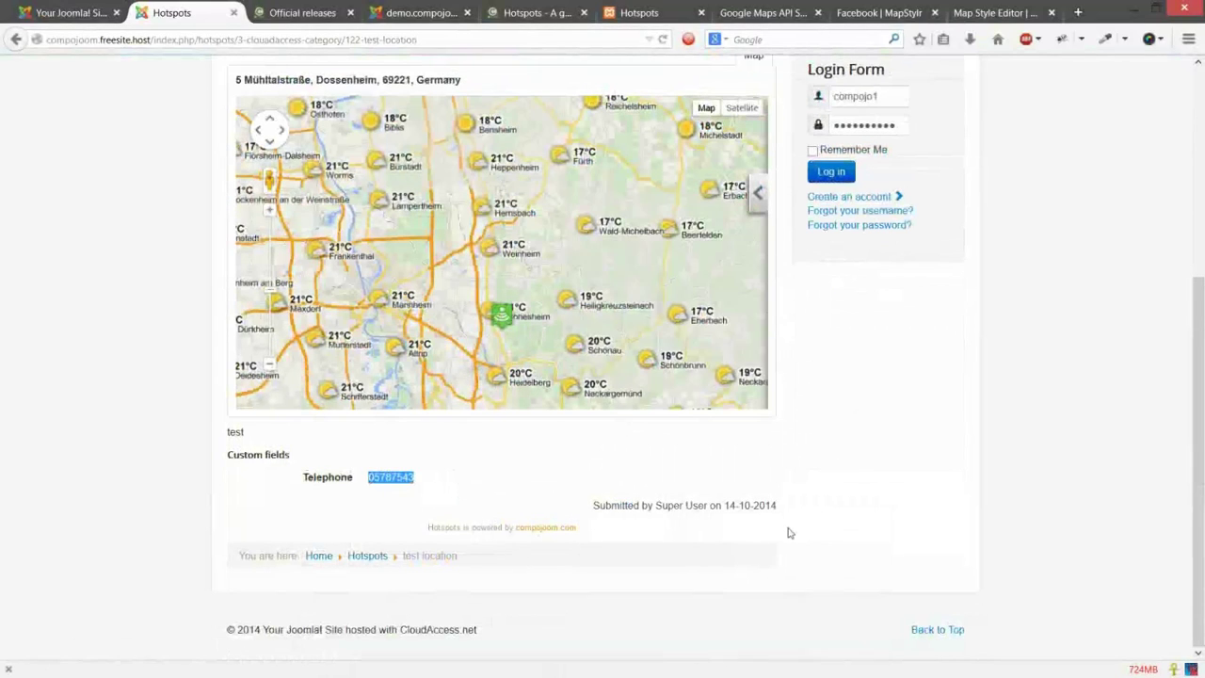
click(89, 10)
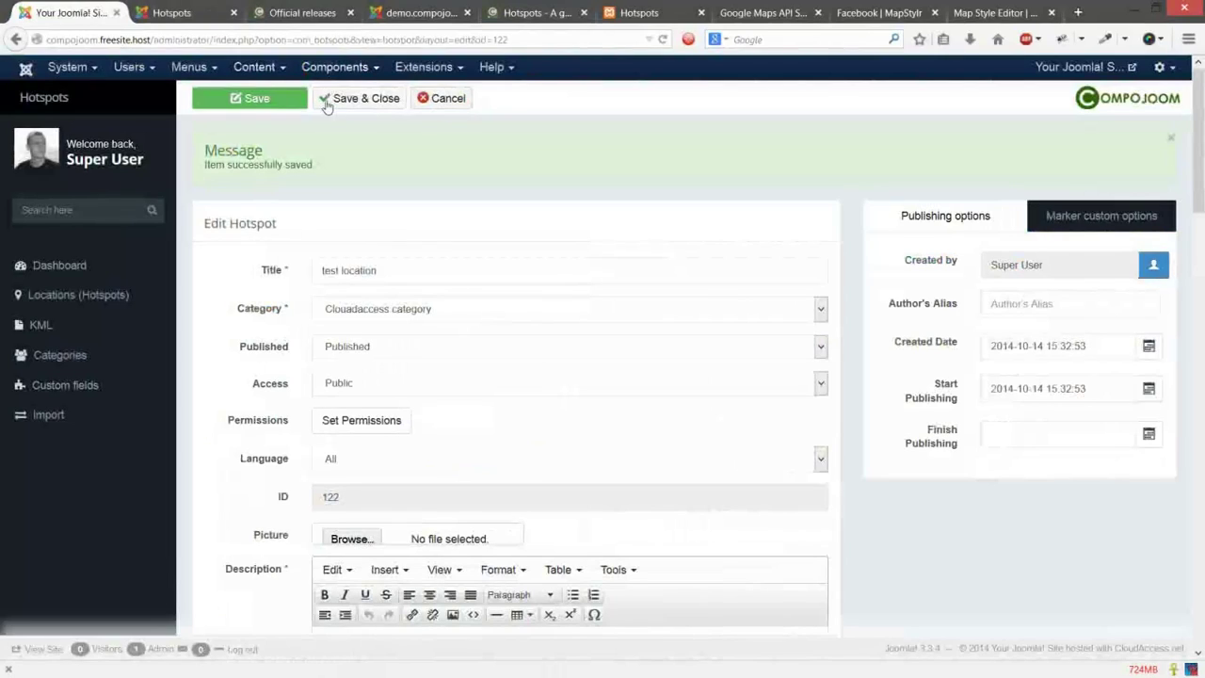
click(139, 264)
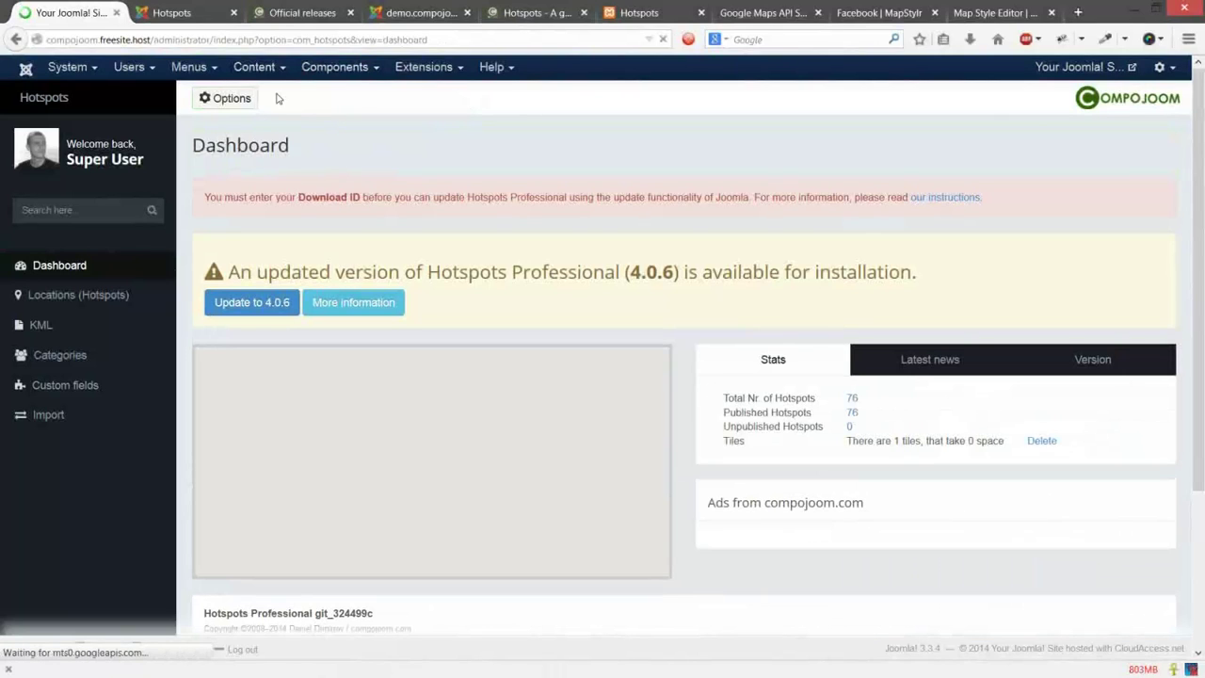
Step: Set Social media to Yes in Hotspots Layout options, save, and reload the test location page
click(250, 103)
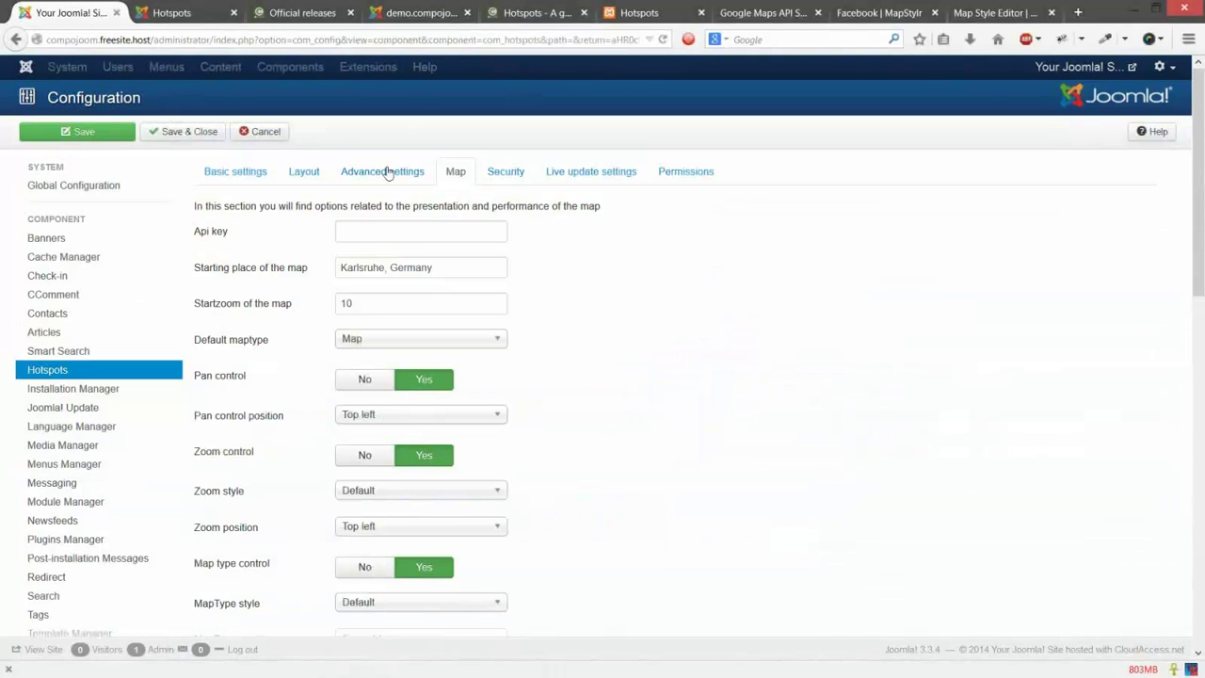
click(386, 172)
click(306, 171)
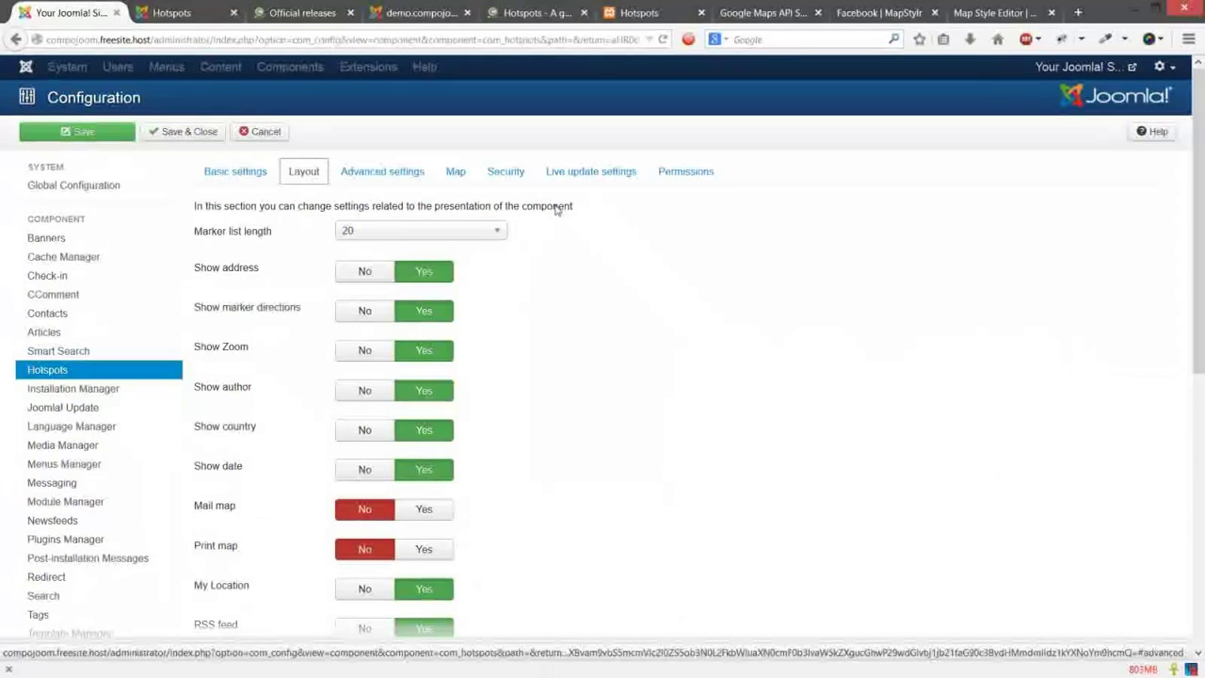
scroll(555, 209, down, 5)
click(424, 582)
click(105, 98)
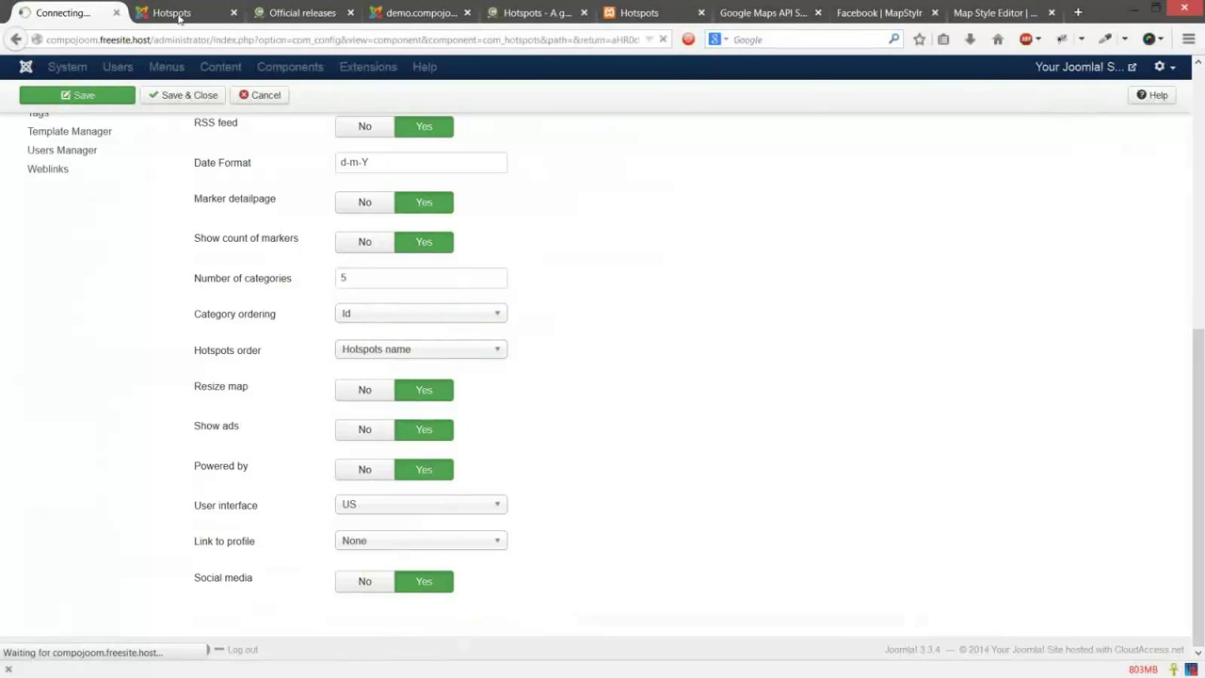
click(179, 17)
key(F5)
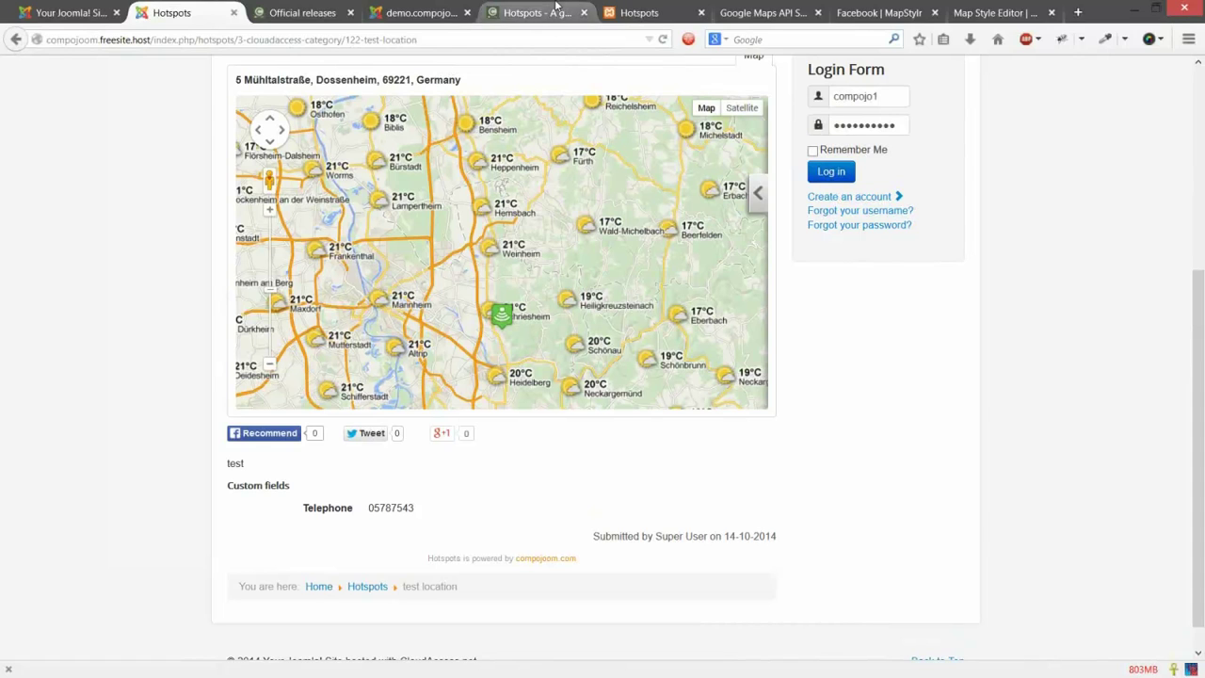
Step: Browse the New Hotspot form behind Submit a Location on demo.compojoom.com
click(555, 12)
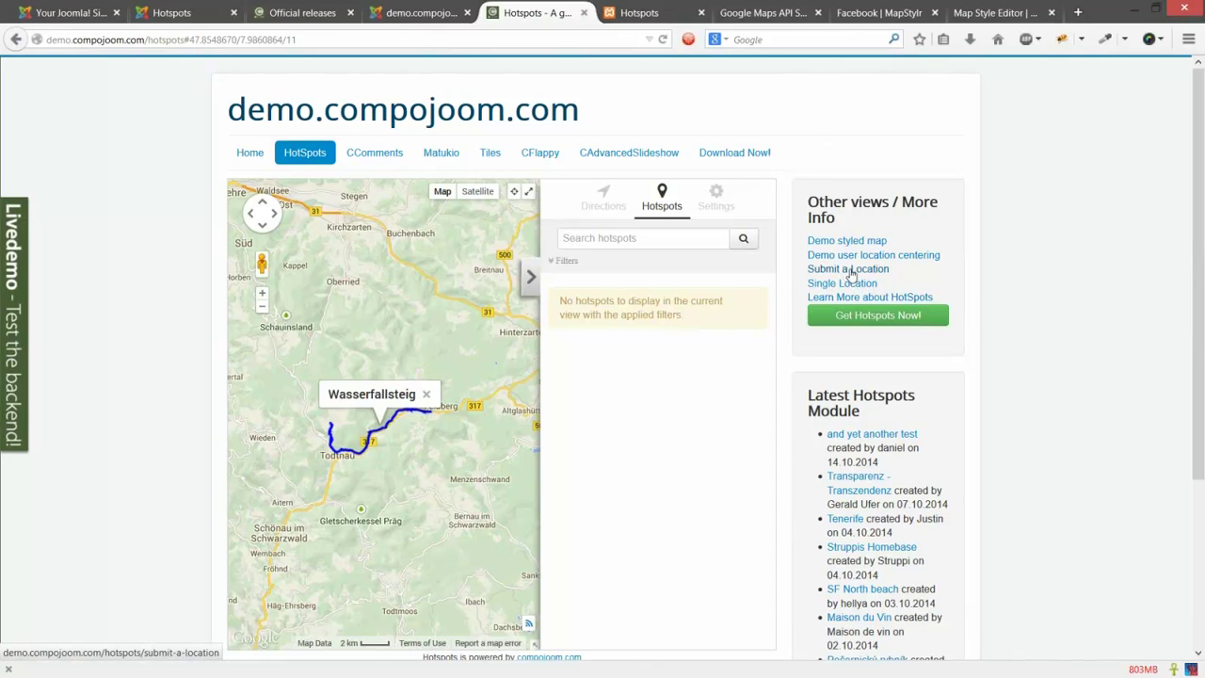
click(851, 273)
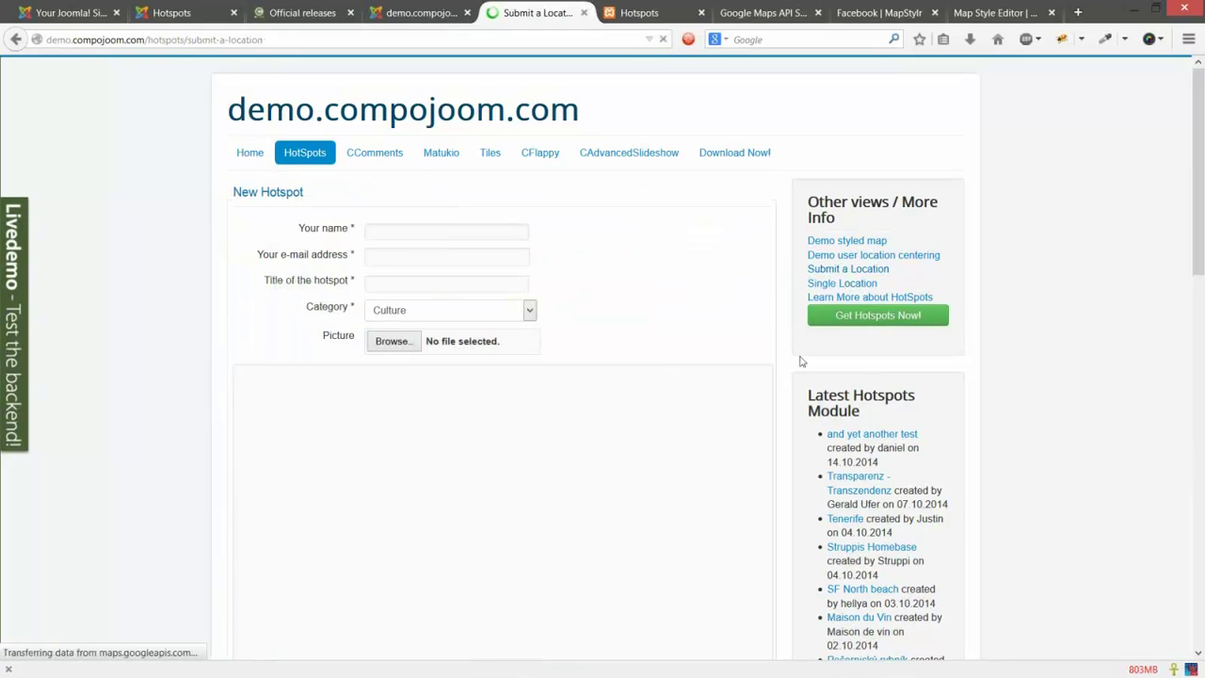
scroll(424, 337, down, 3)
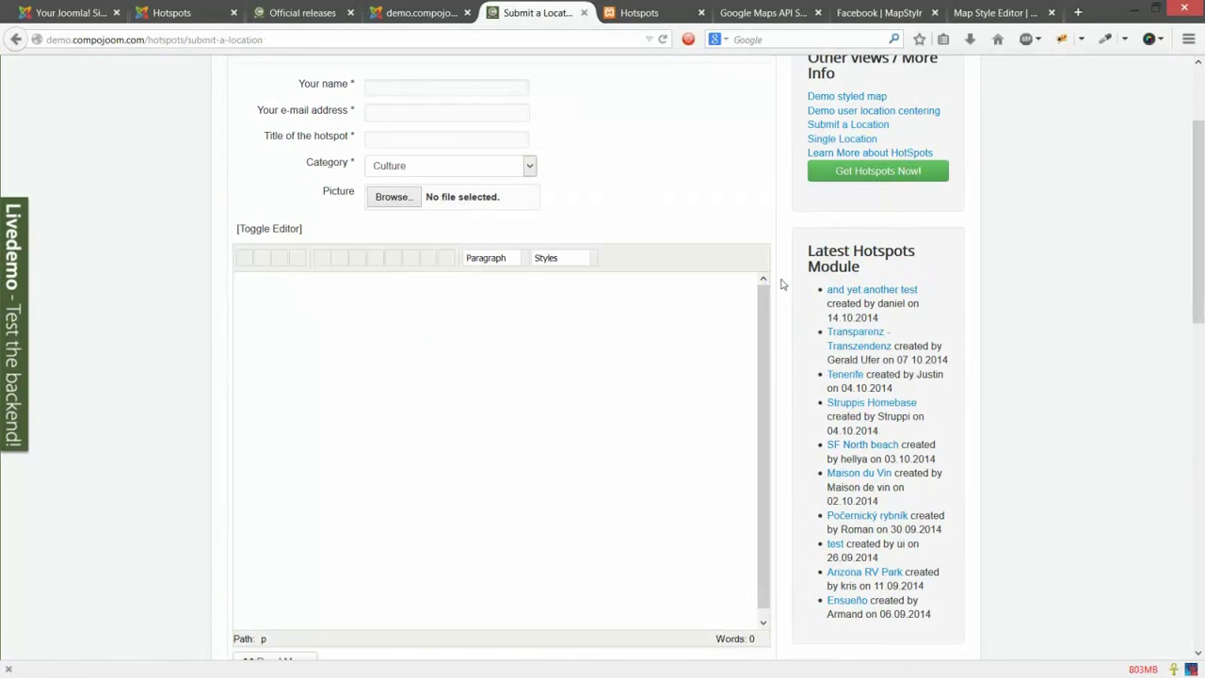
scroll(346, 415, down, 3)
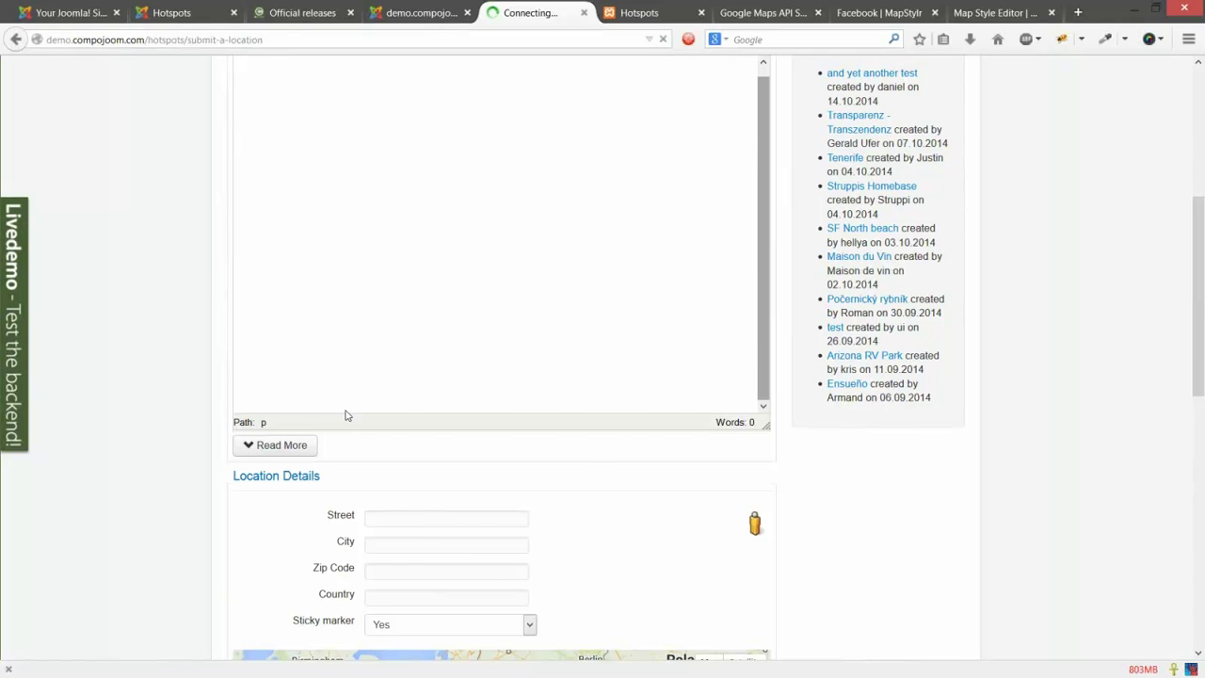
scroll(870, 452, down, 10)
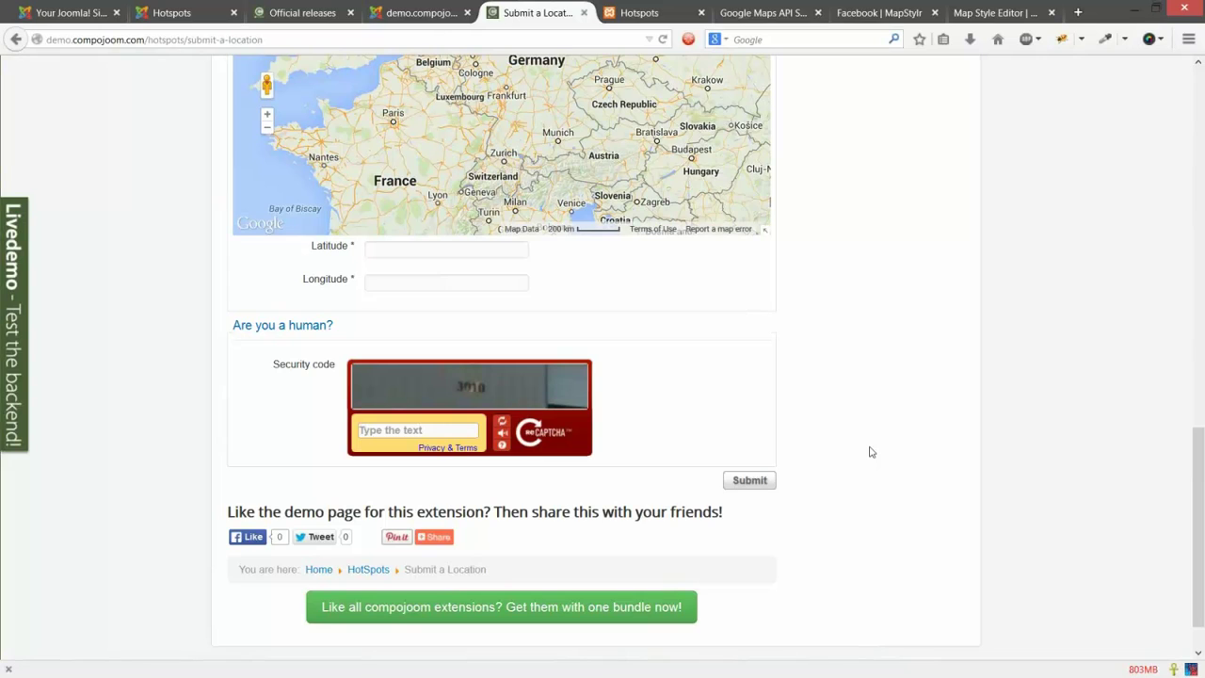
scroll(871, 451, up, 5)
scroll(848, 407, up, 6)
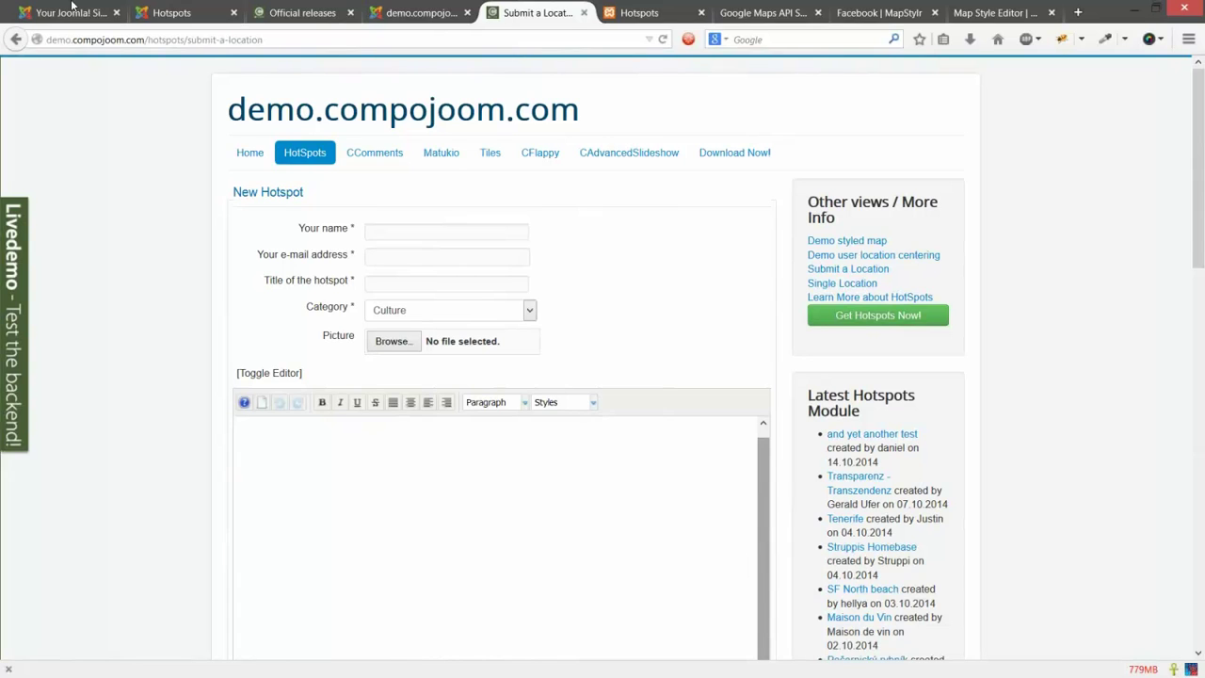
click(72, 11)
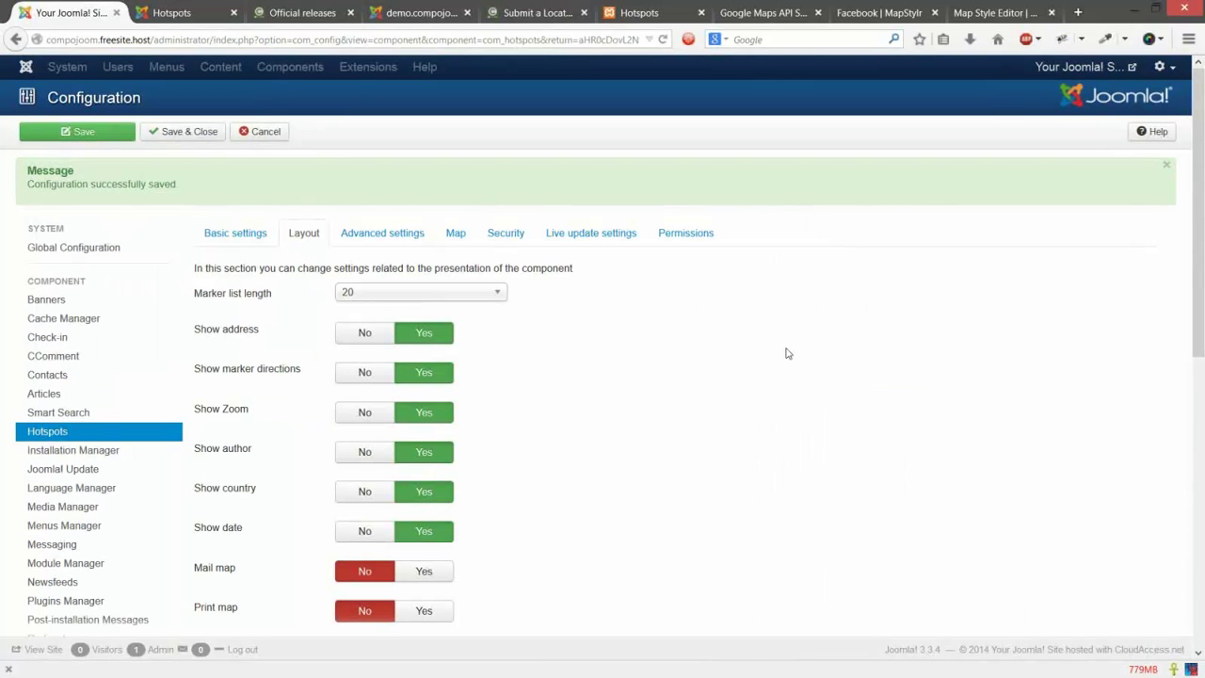
Step: Scroll down through the Hotspots Configuration page
scroll(787, 353, down, 3)
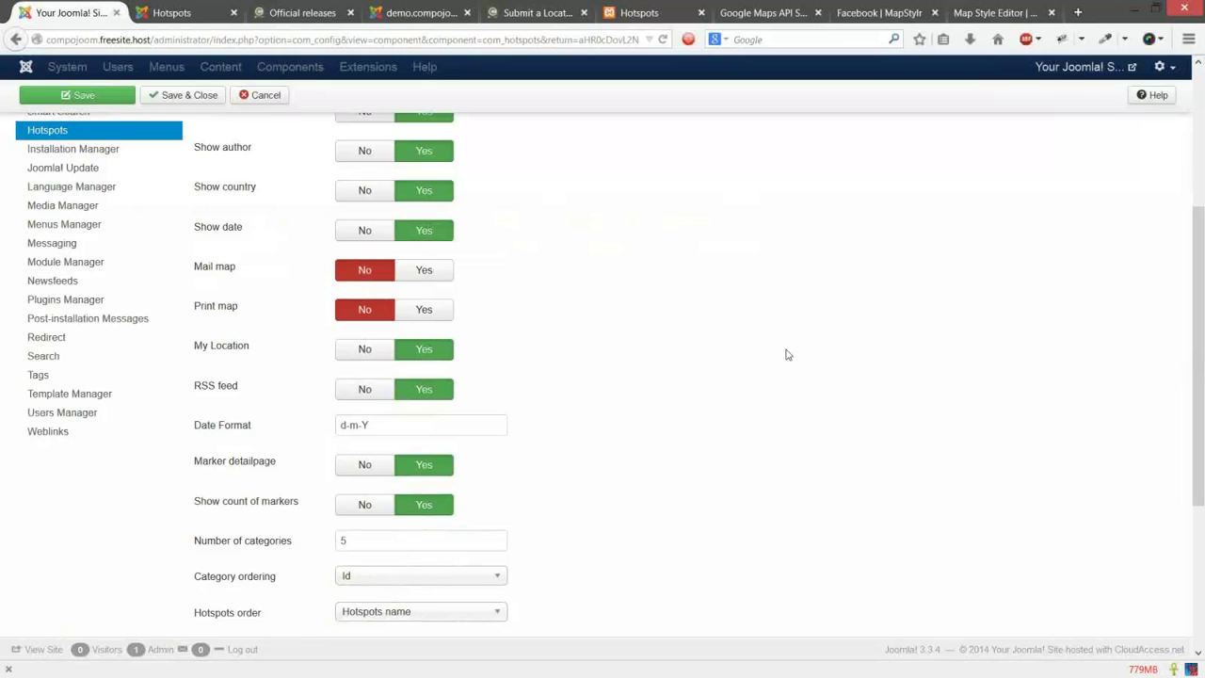
scroll(788, 354, down, 3)
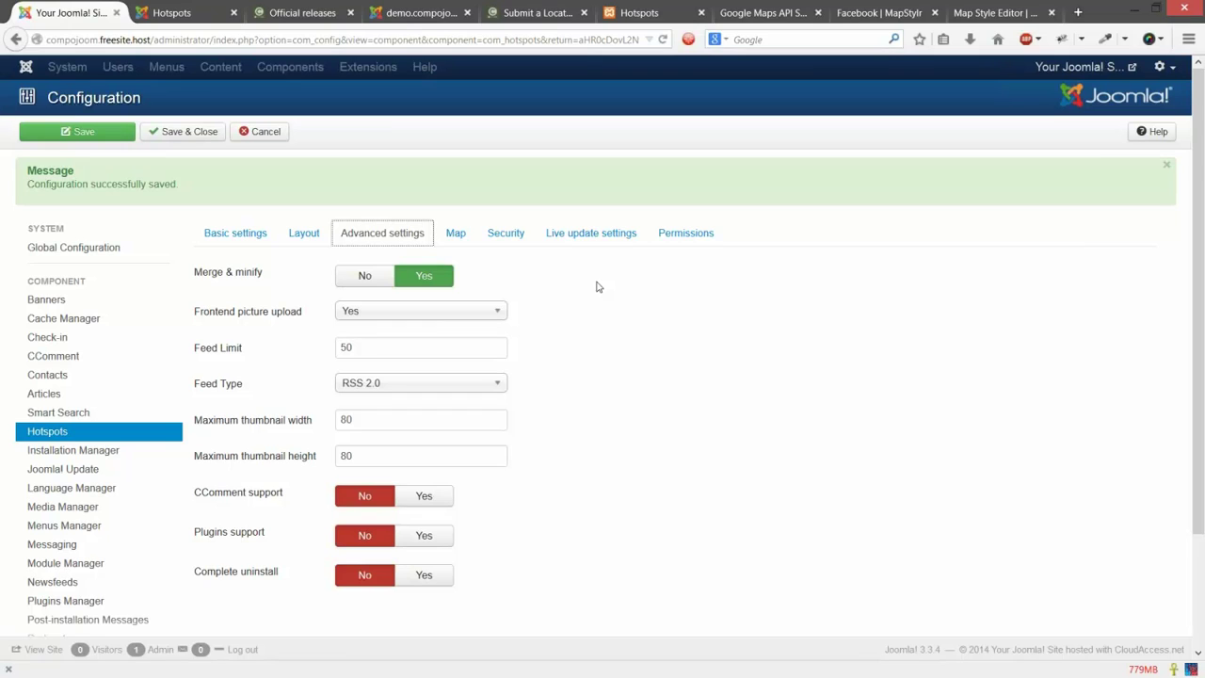
Step: Review every Hotspots Layout option, from marker list length down to social media
click(310, 235)
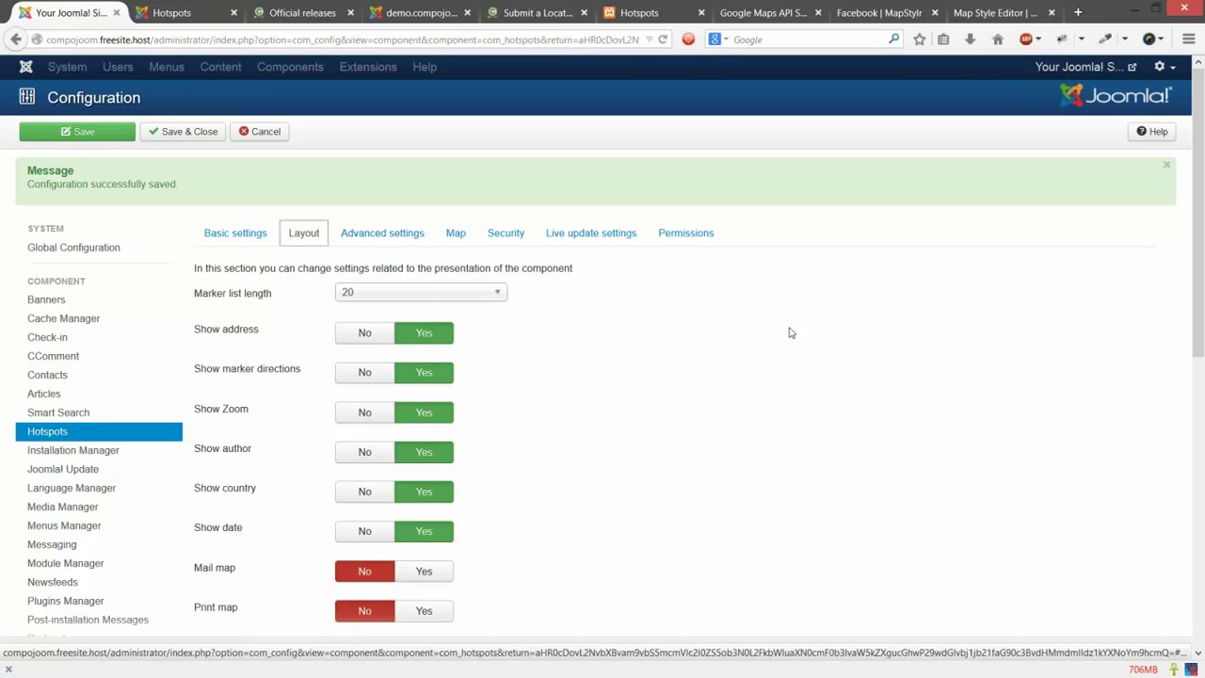
scroll(791, 333, down, 3)
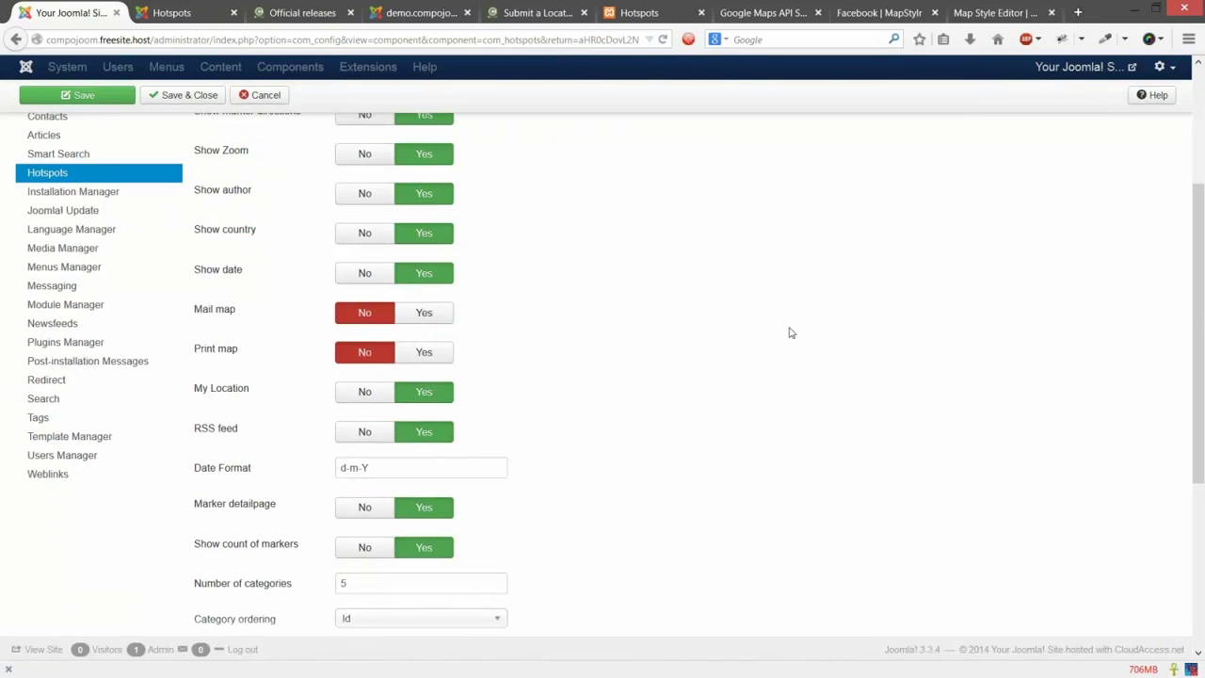
scroll(790, 332, down, 4)
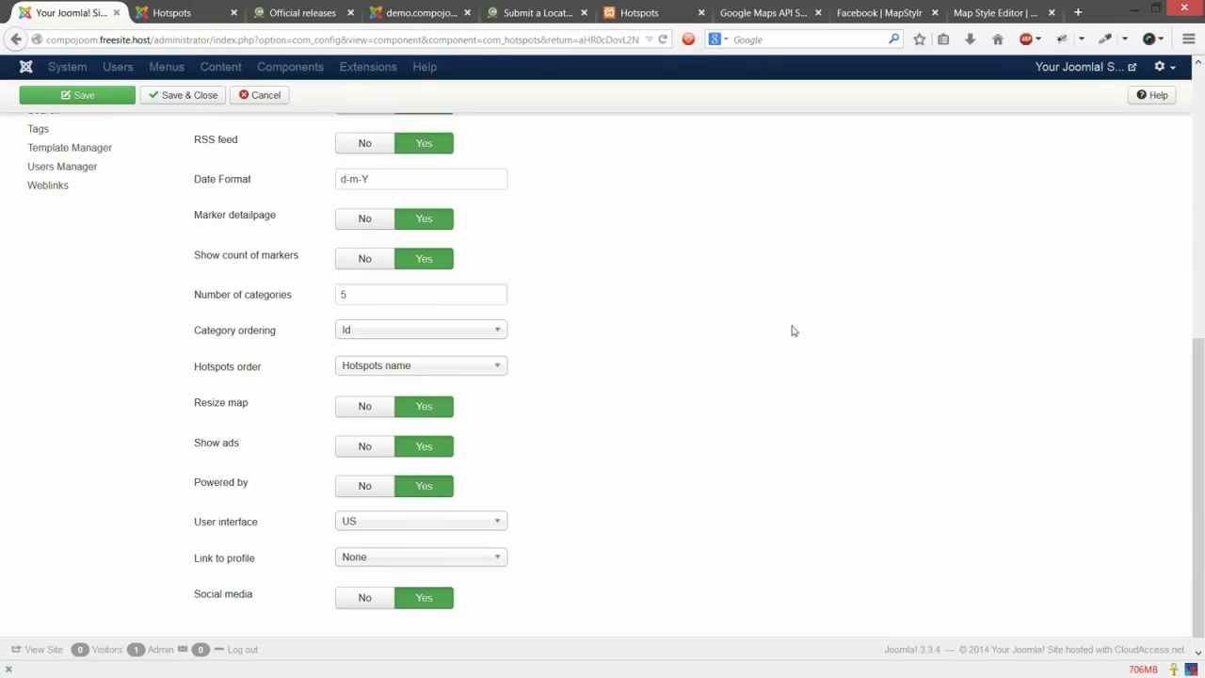
scroll(792, 330, up, 4)
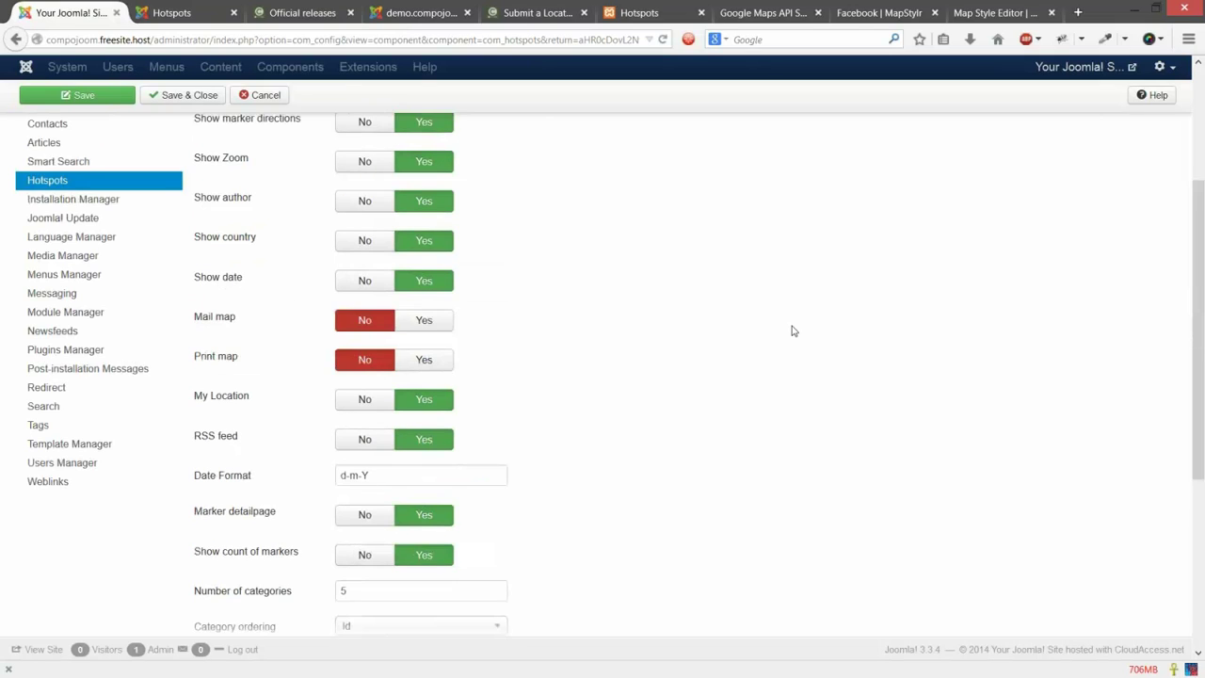
scroll(791, 331, up, 2)
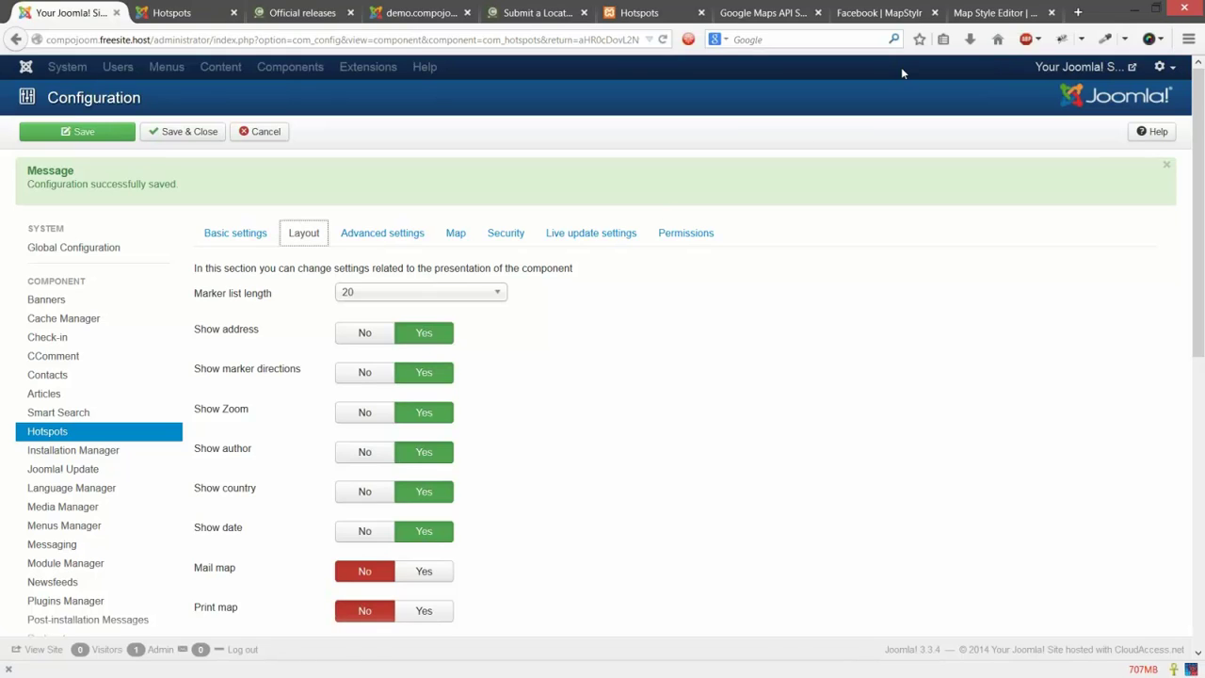
click(768, 11)
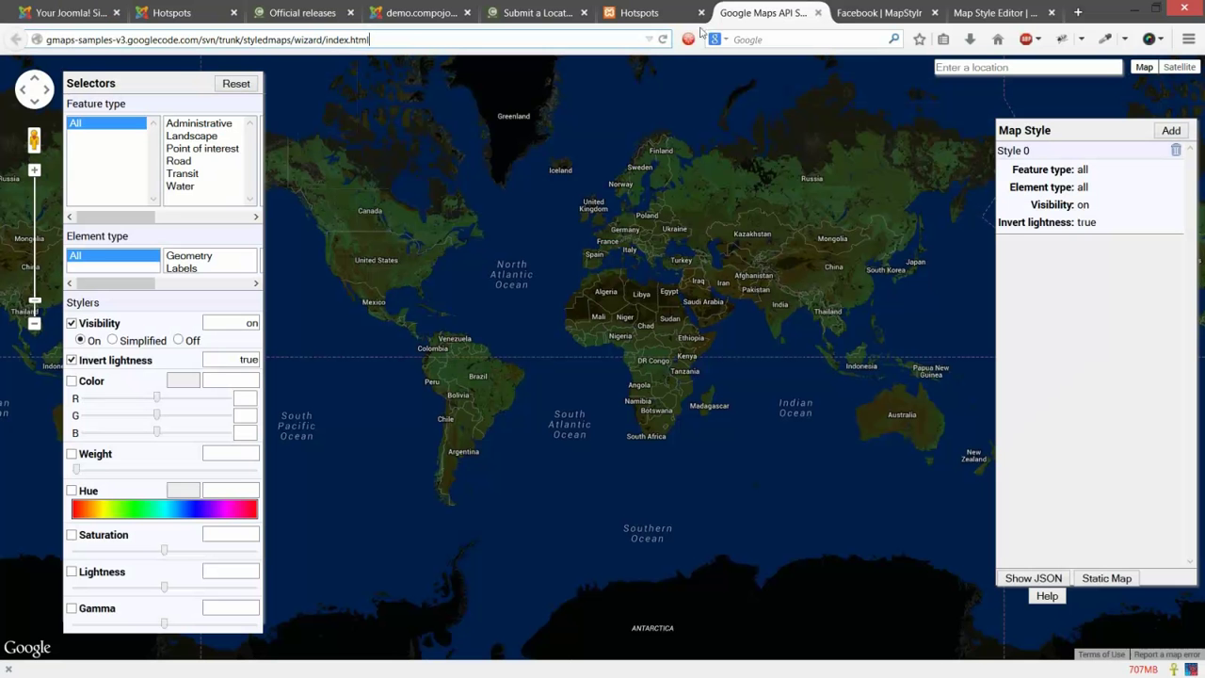
Step: Search 'styling map wizard' and open the Styled Map Wizard result in a new tab
click(1075, 11)
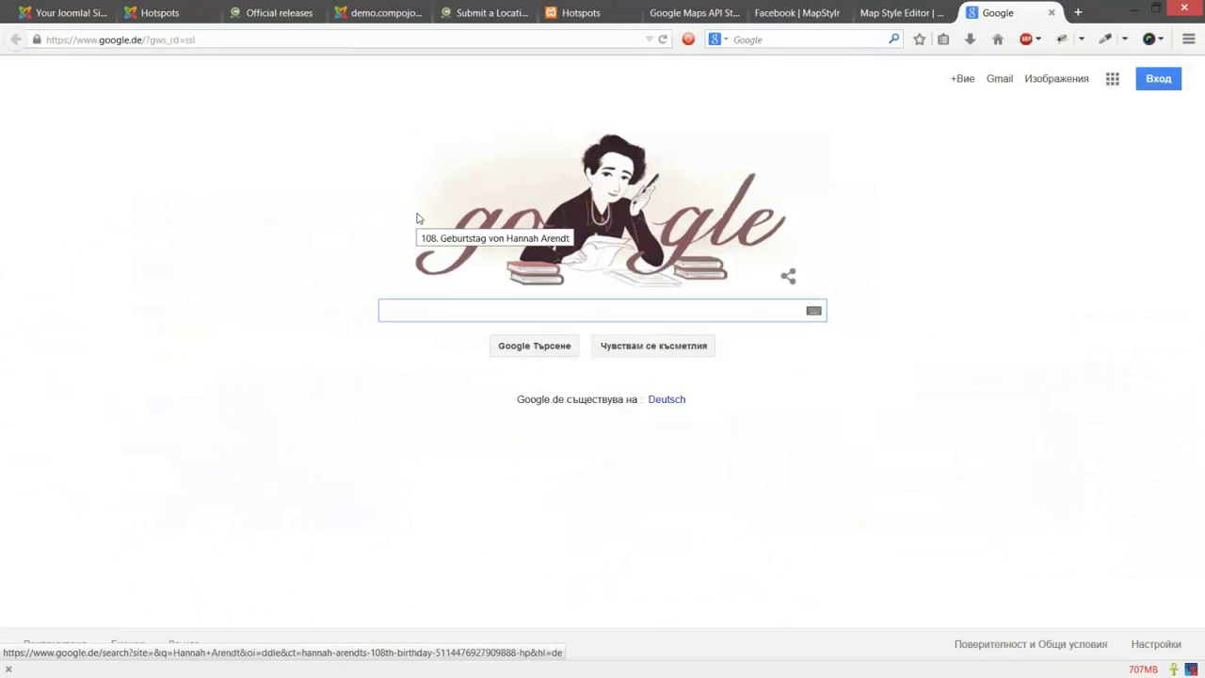
text(styling map wizard)
key(Return)
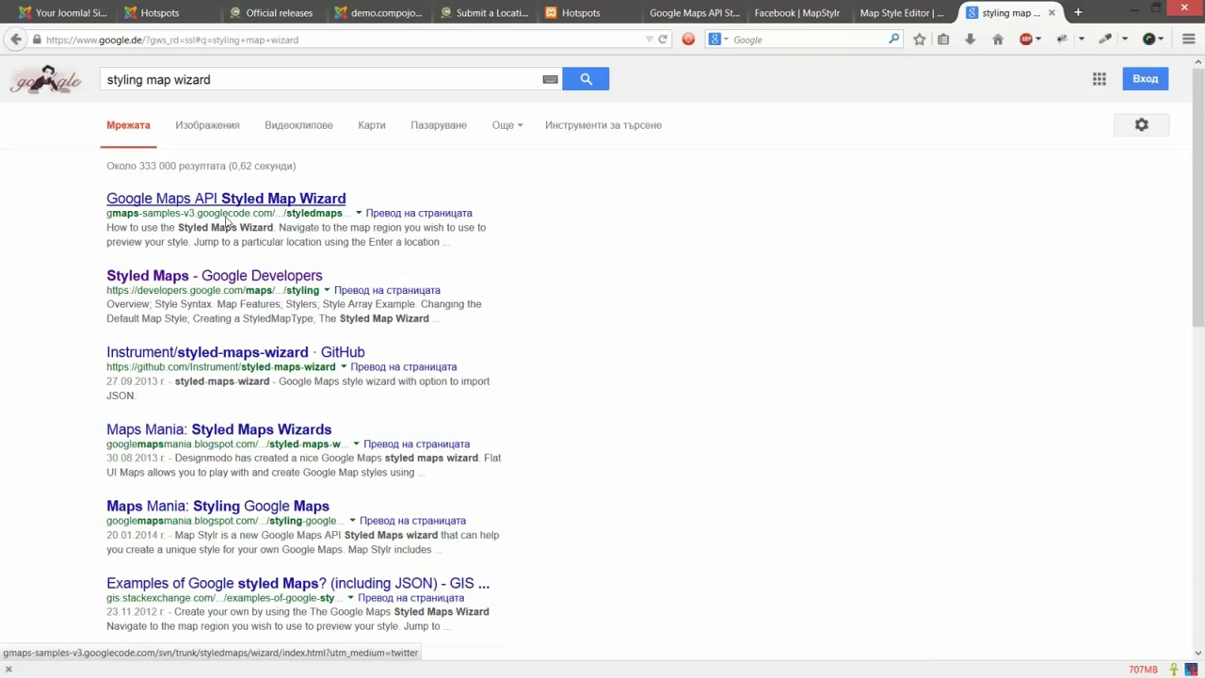
right_click(227, 222)
click(254, 230)
click(1014, 14)
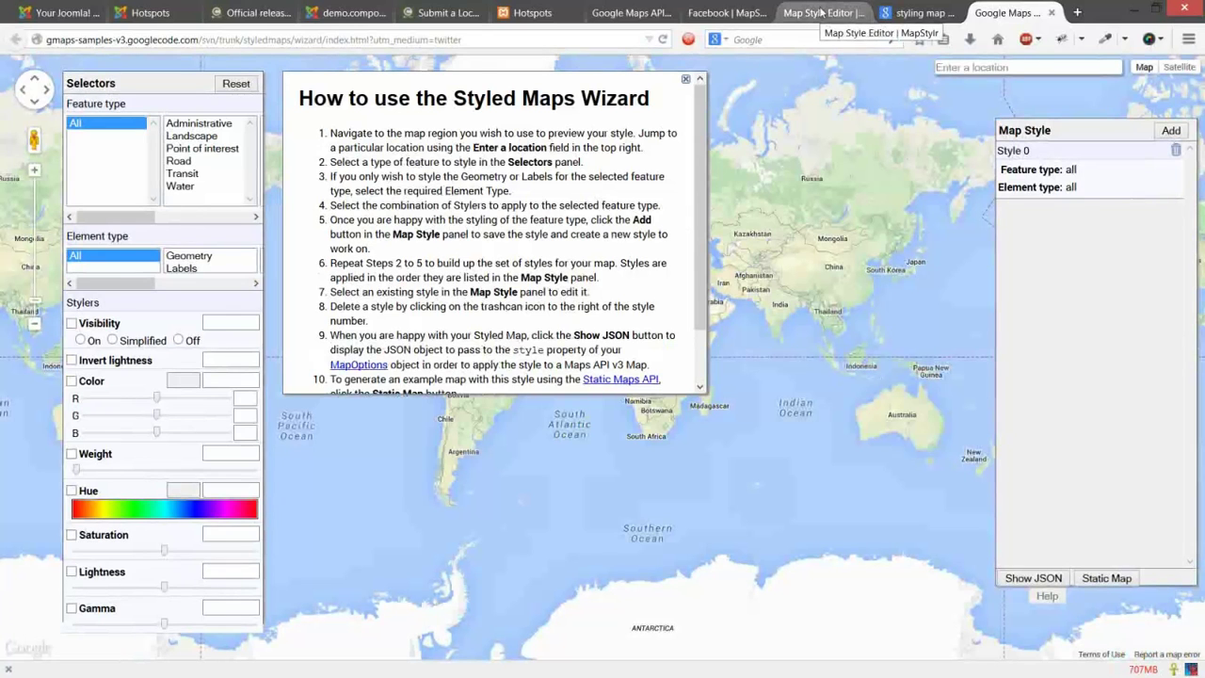
Step: Uncheck Water, Terrain, Landcover, Province, Man made, Controlled access and remaining MapStylr styles except Road
click(821, 13)
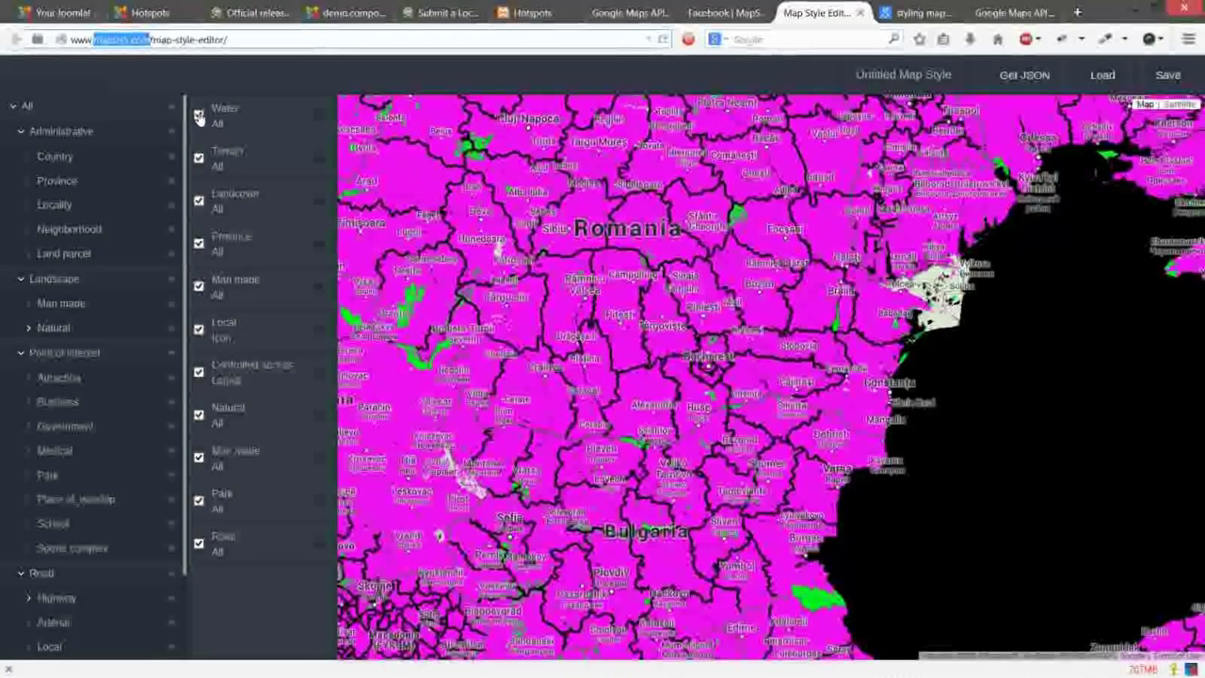
click(198, 114)
click(199, 157)
click(199, 201)
mouse_move(204, 270)
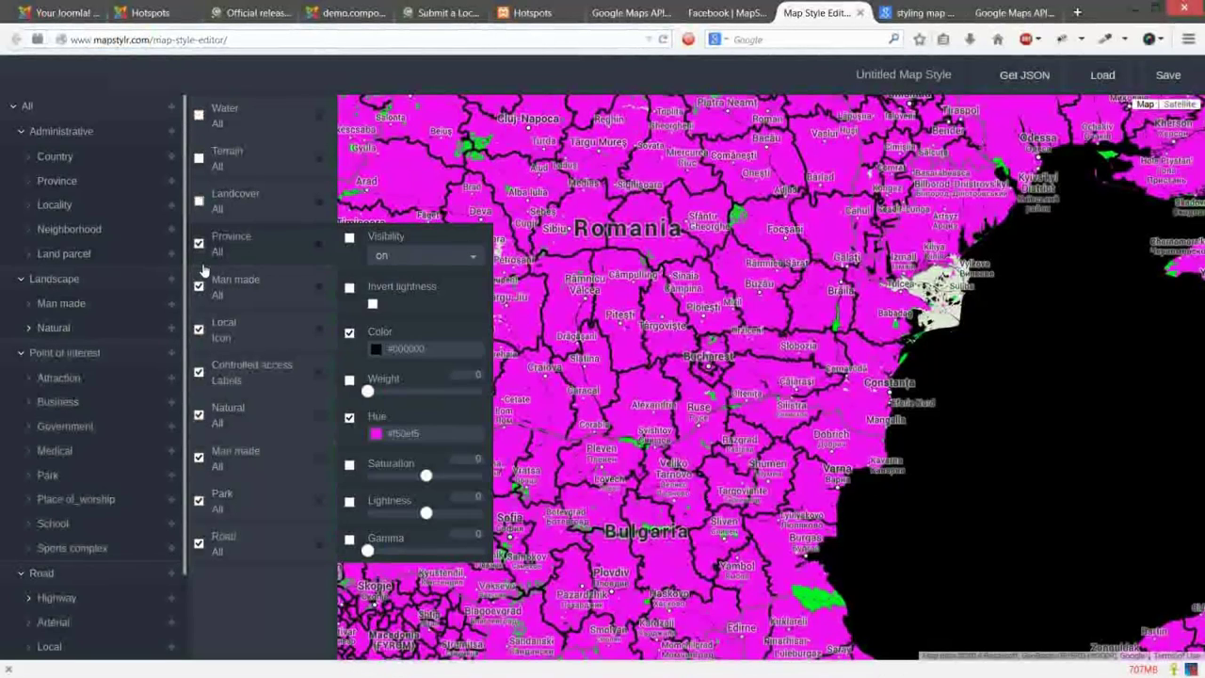
click(198, 243)
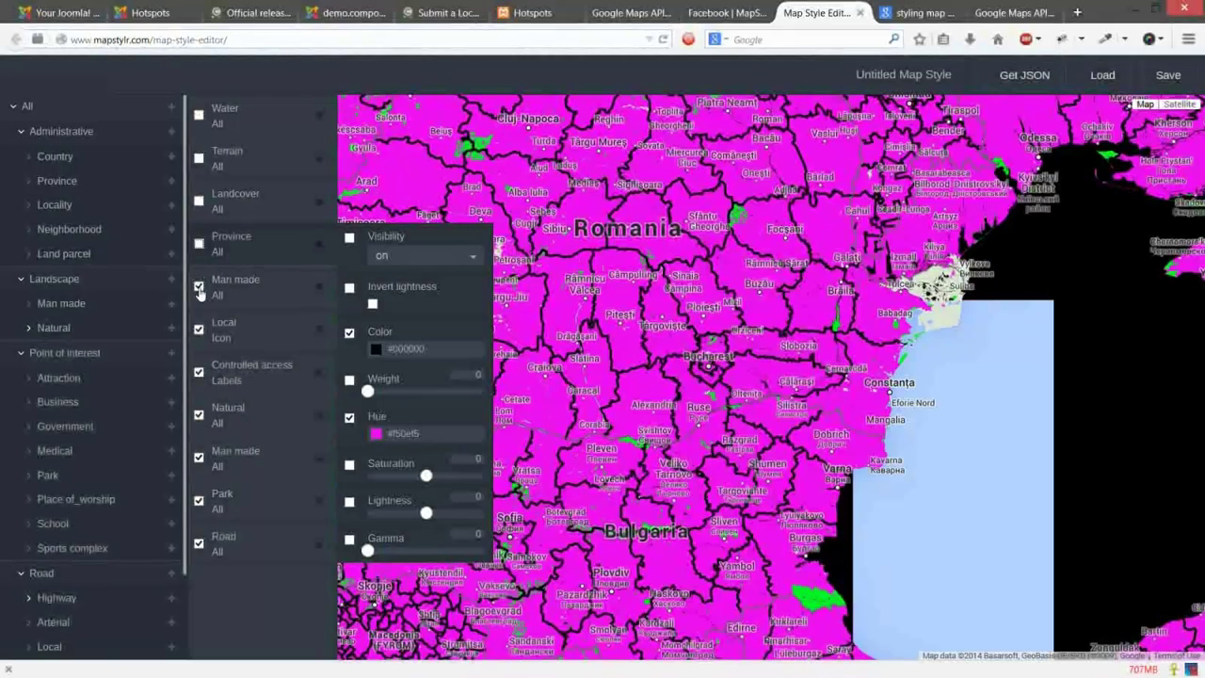
click(199, 288)
click(199, 373)
click(198, 540)
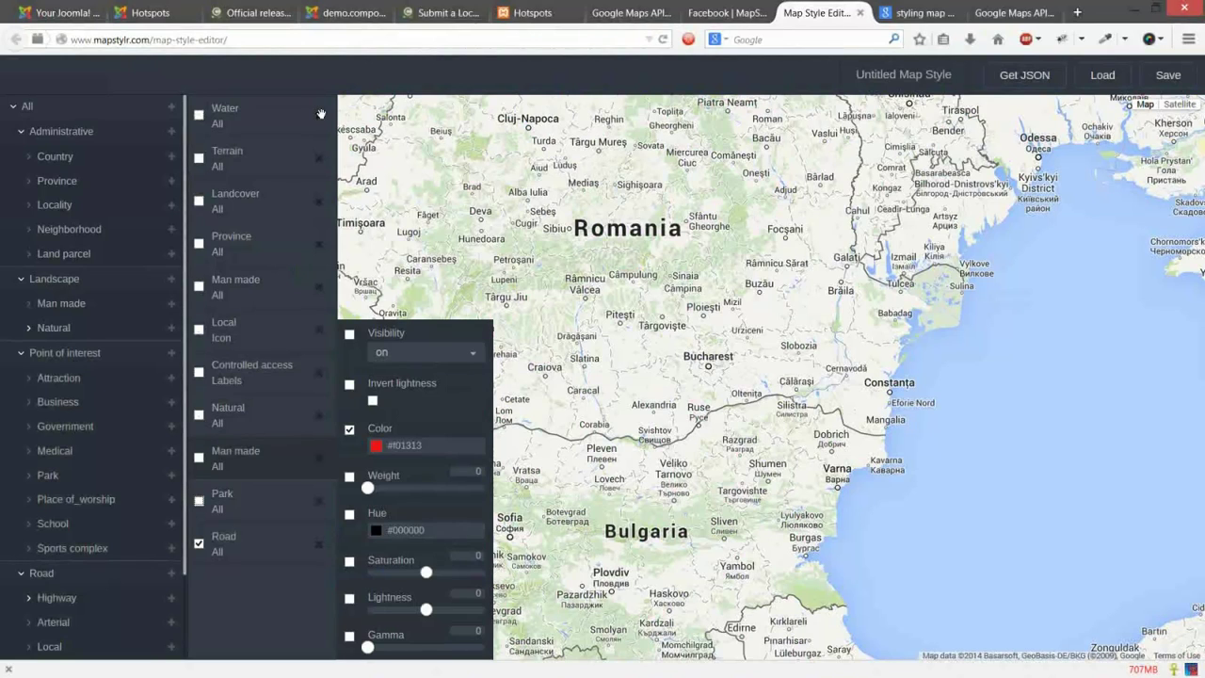
scroll(321, 114, up, 1)
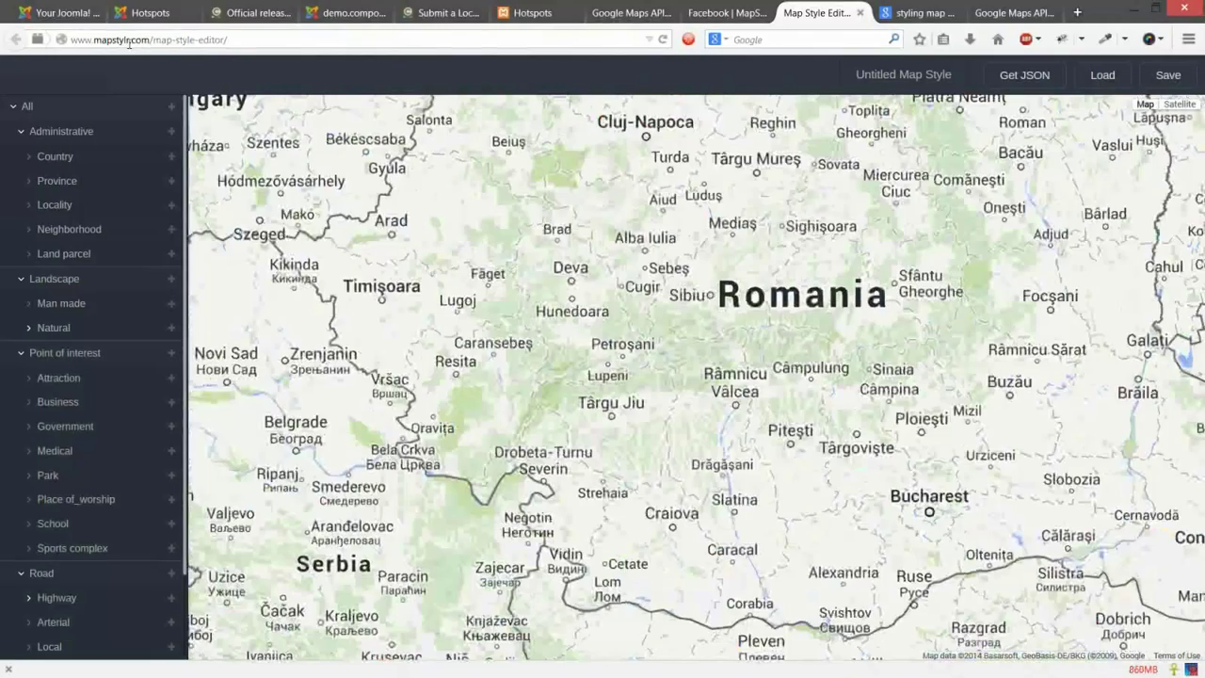
double_click(129, 43)
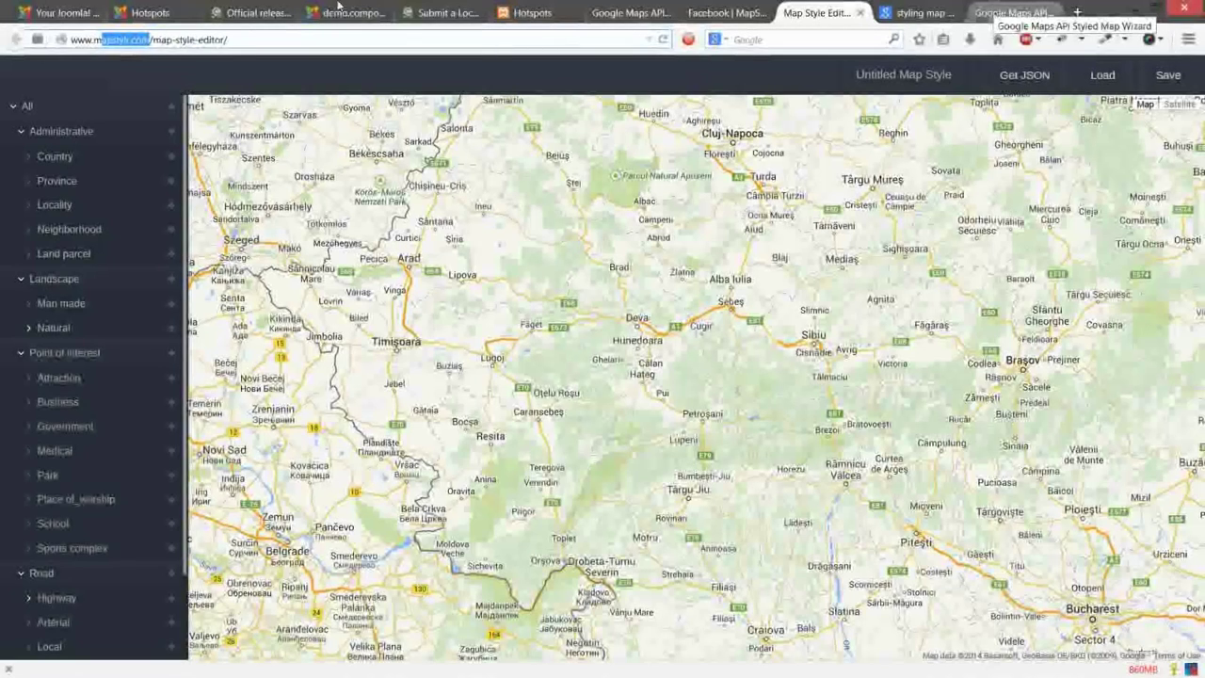
click(90, 6)
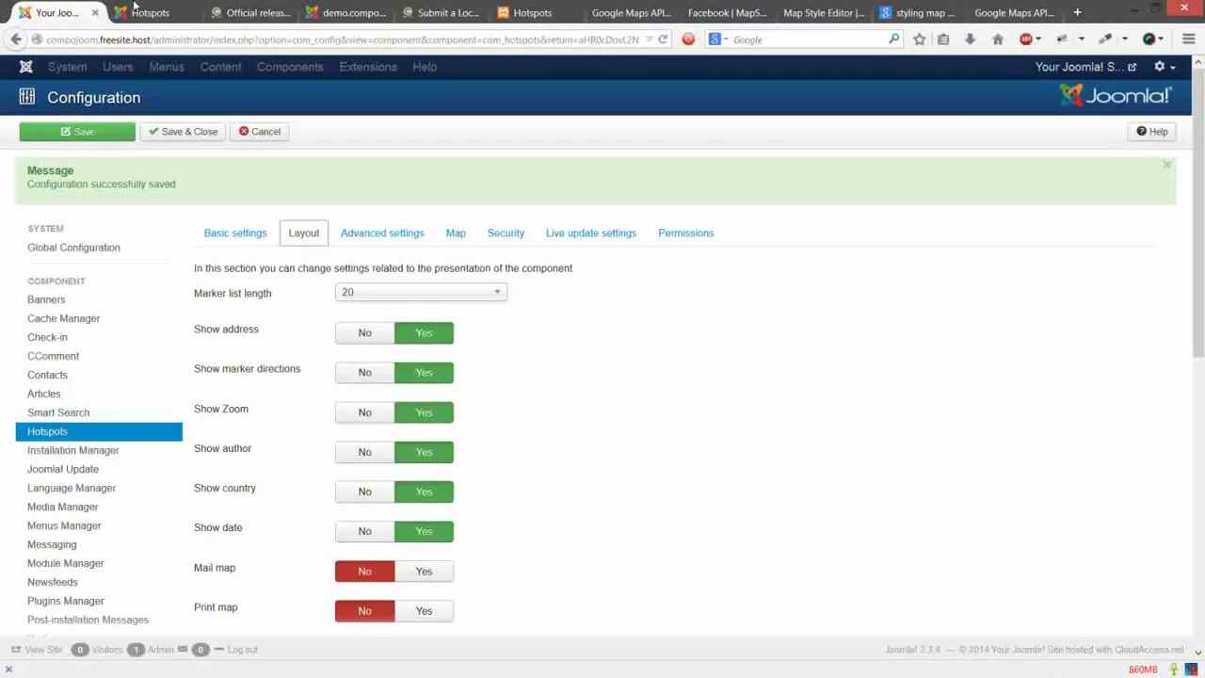
Step: Cancel the Hotspots Configuration to get back to the dashboard with the 4.0.6 update notice
click(272, 137)
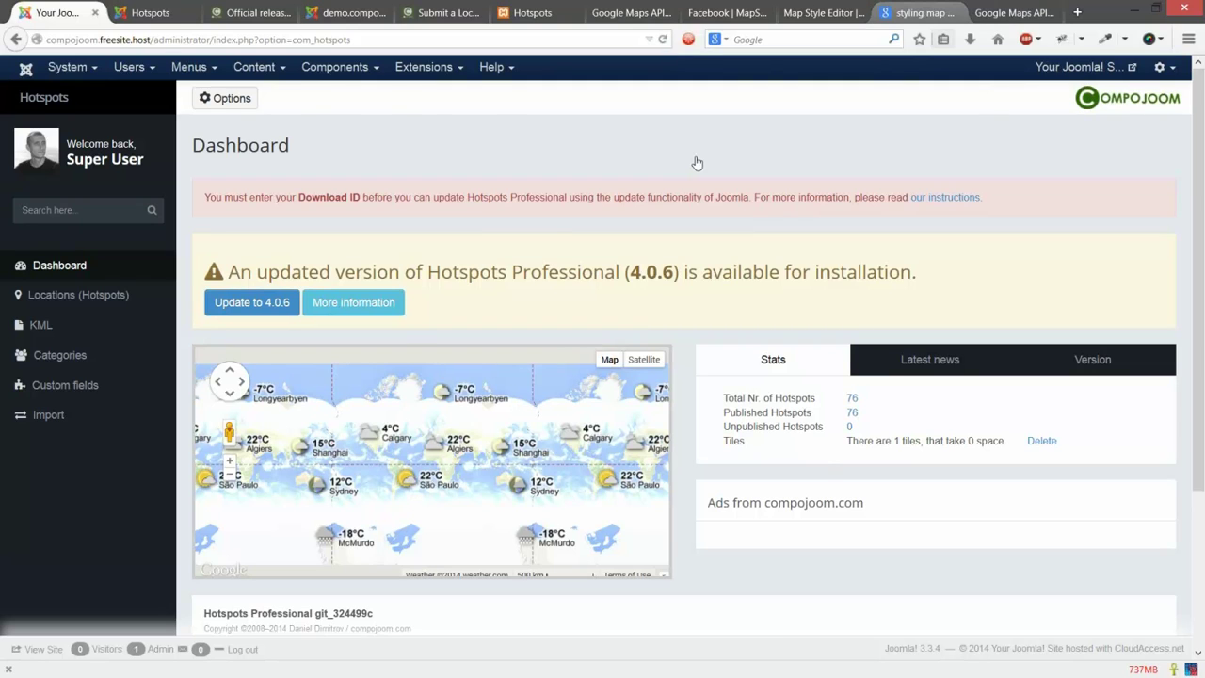
Step: Open Compojoom's Support > Documentation page
click(442, 12)
click(252, 12)
mouse_move(696, 75)
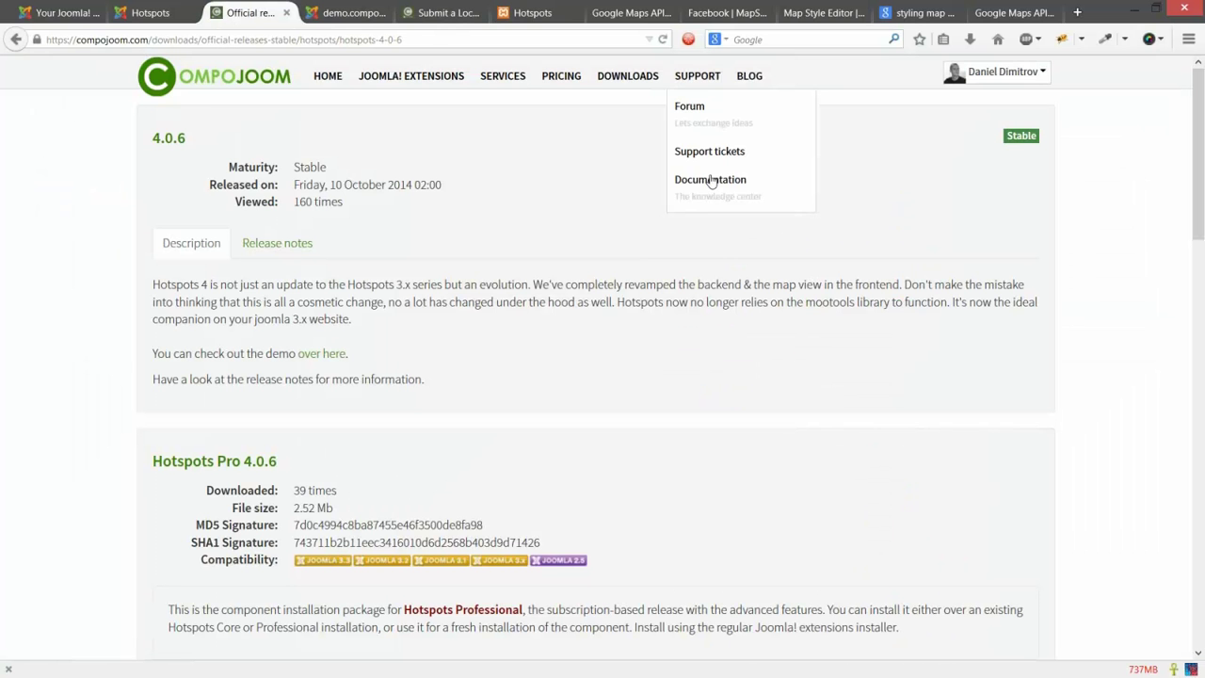
click(710, 179)
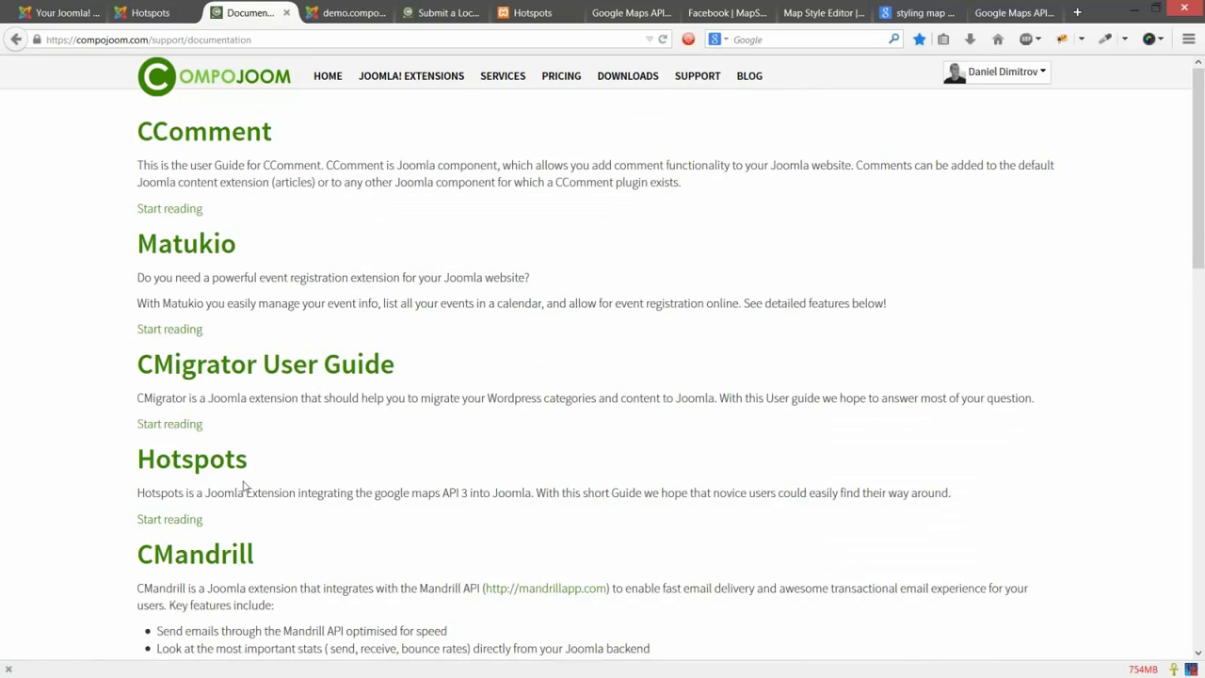
Step: Scroll through the Hotspots User's Guide contents, pointing out the large database scaling topic
scroll(506, 226, down, 3)
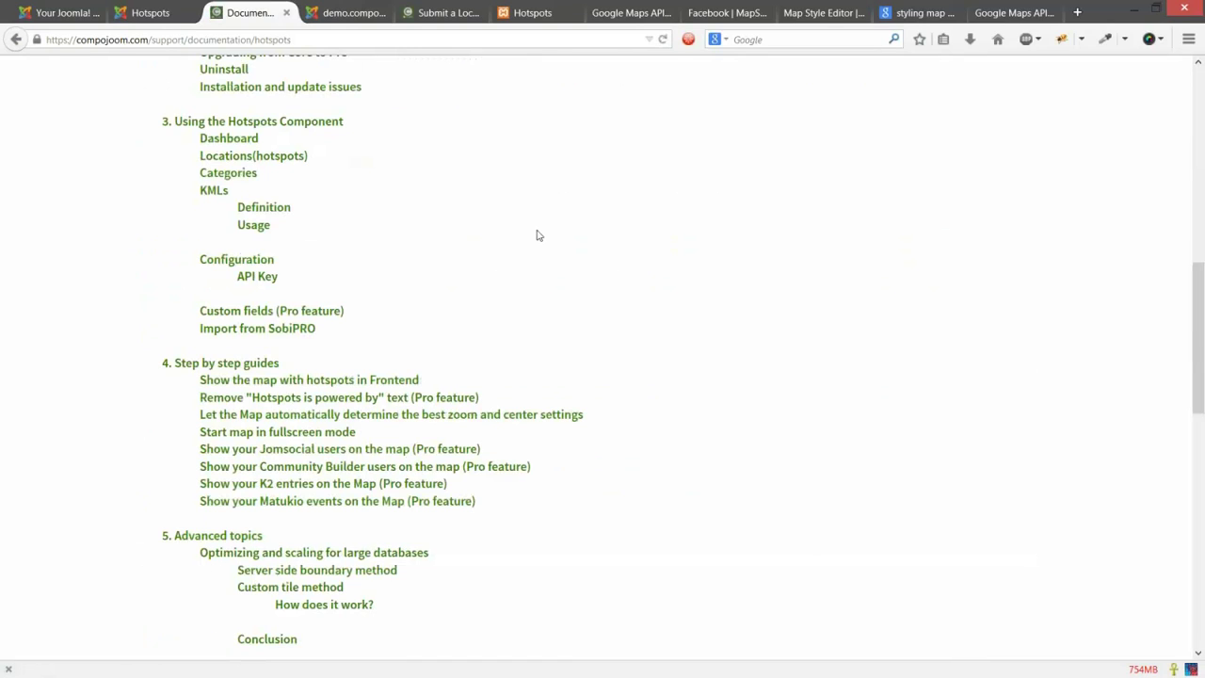
scroll(394, 285, up, 1)
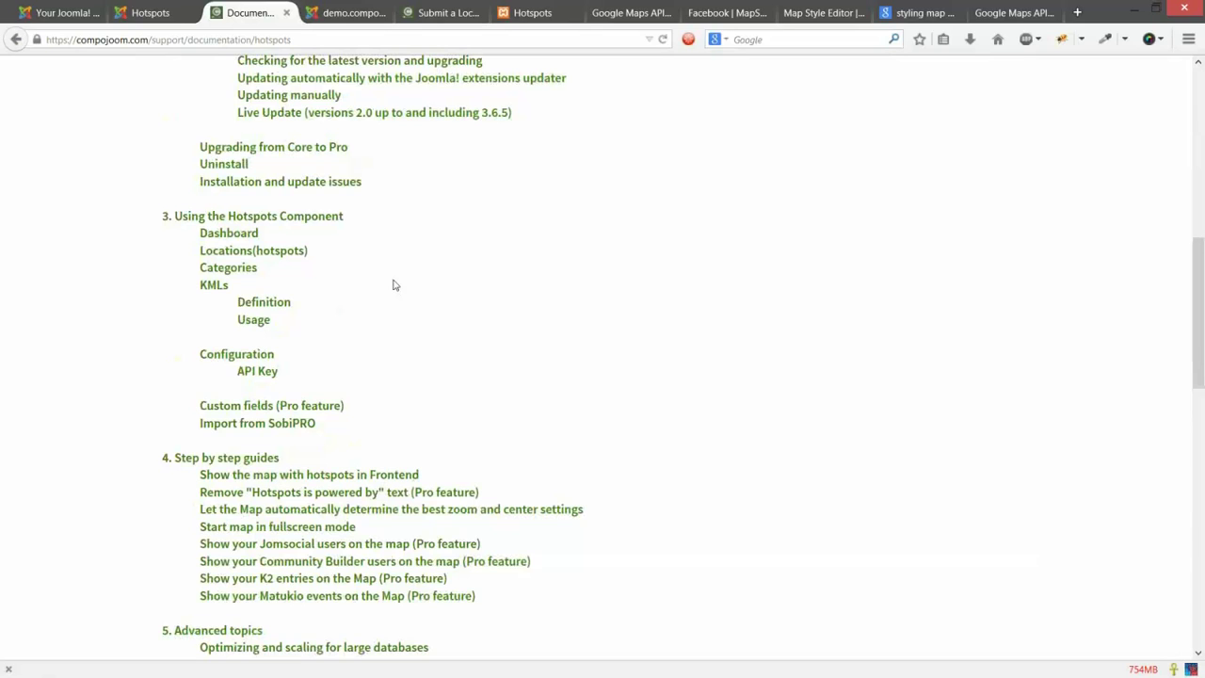
scroll(394, 284, up, 3)
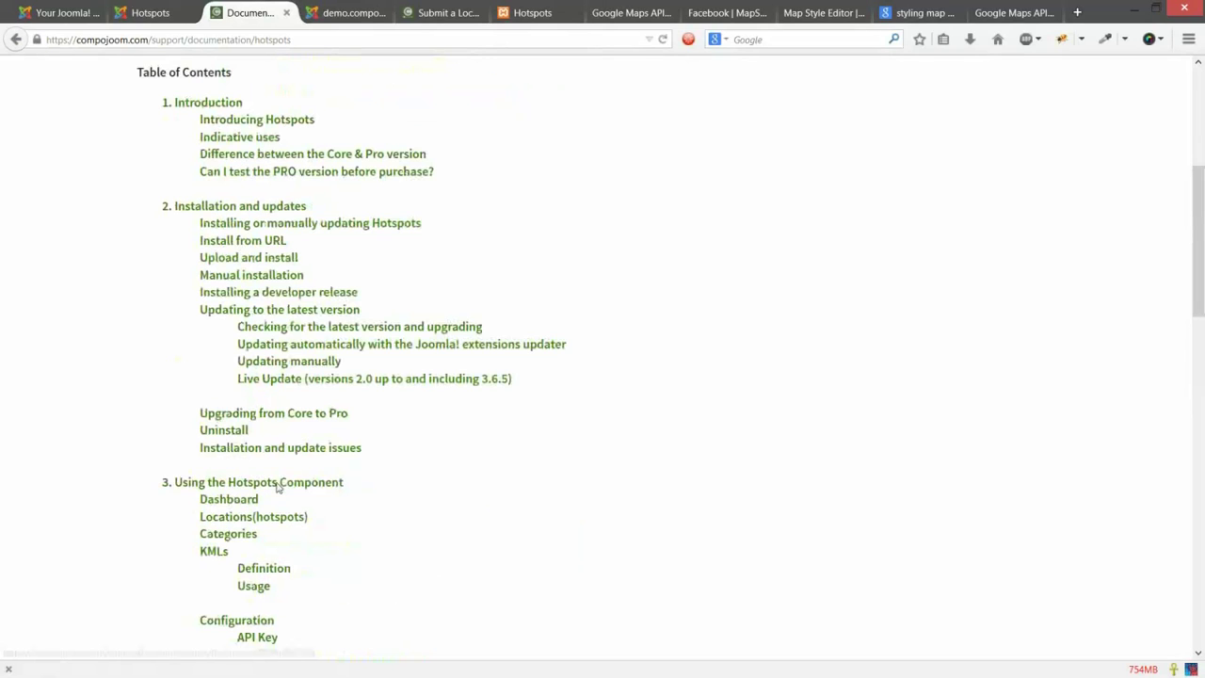
scroll(648, 348, down, 2)
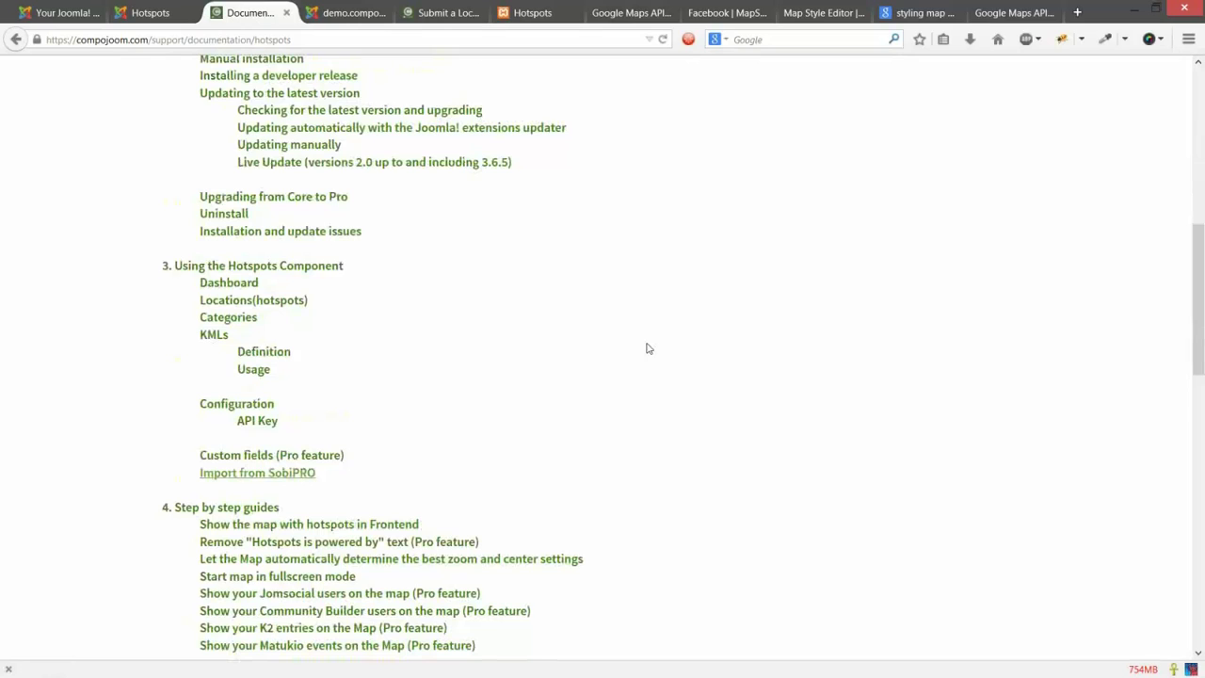
scroll(431, 401, down, 2)
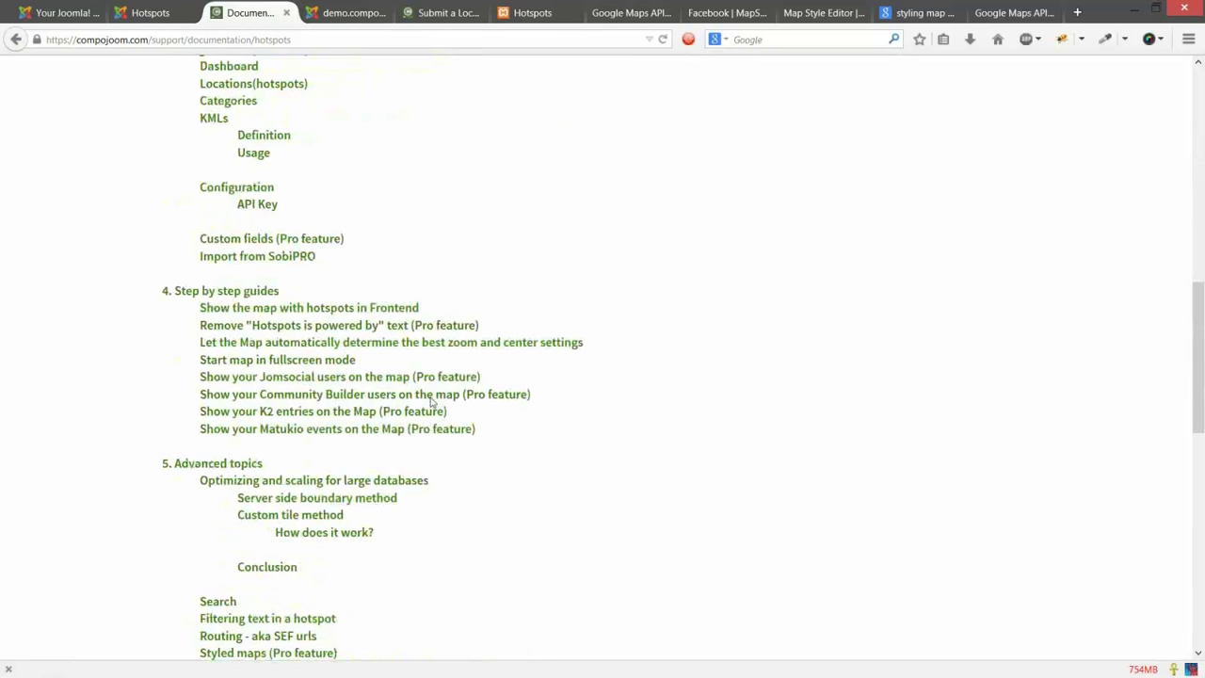
scroll(452, 377, down, 2)
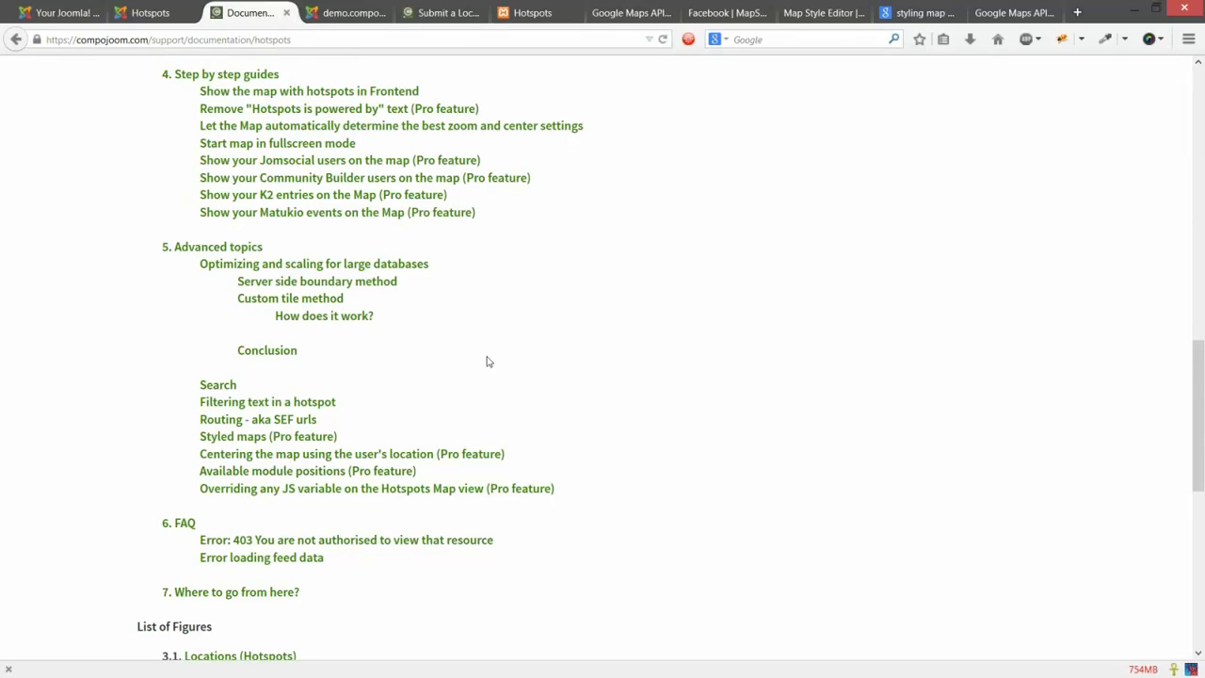
click(376, 268)
scroll(527, 539, up, 8)
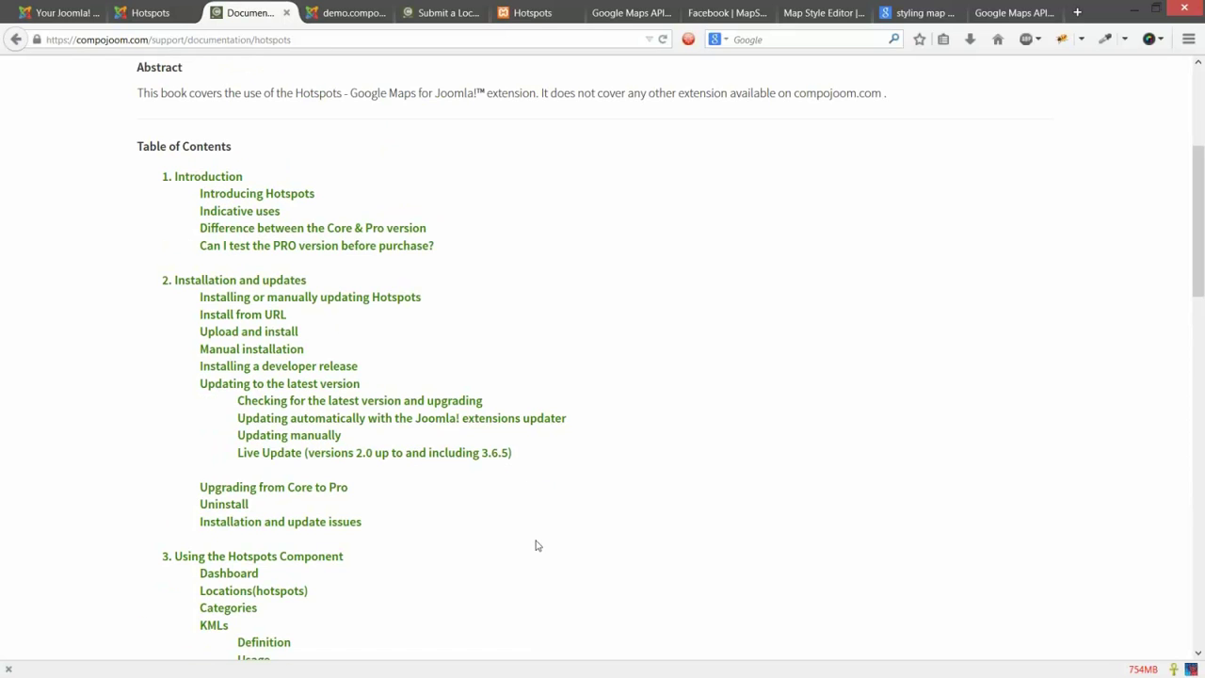
scroll(537, 545, up, 3)
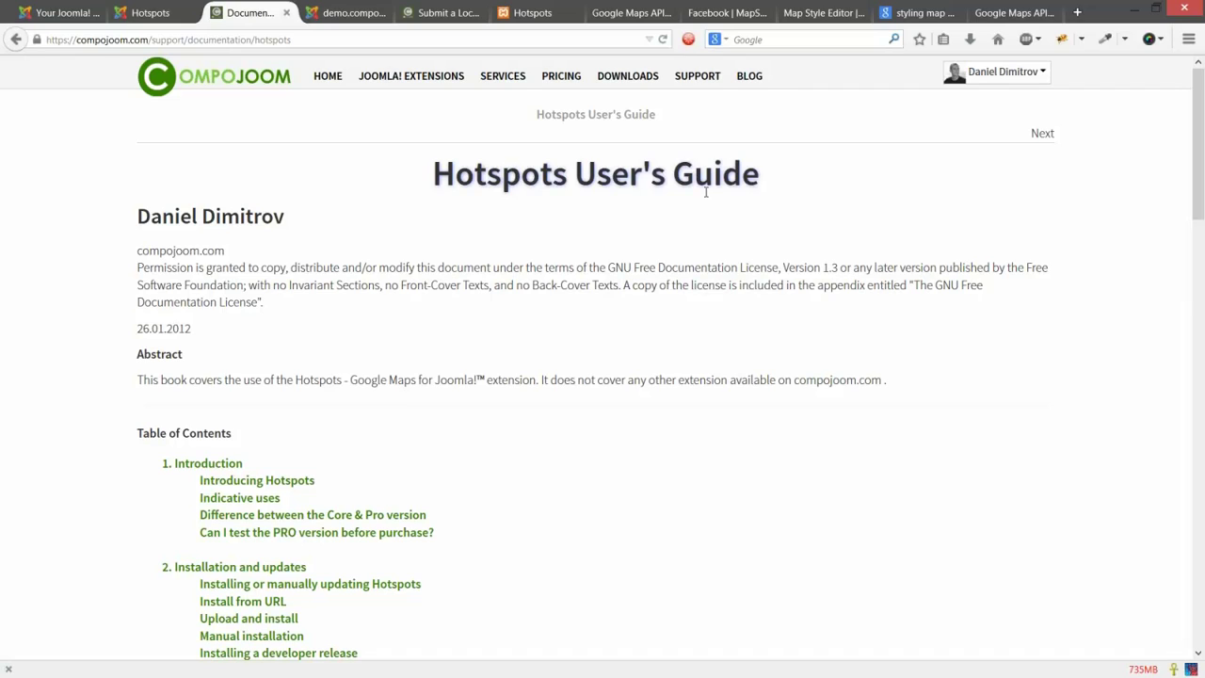
click(716, 94)
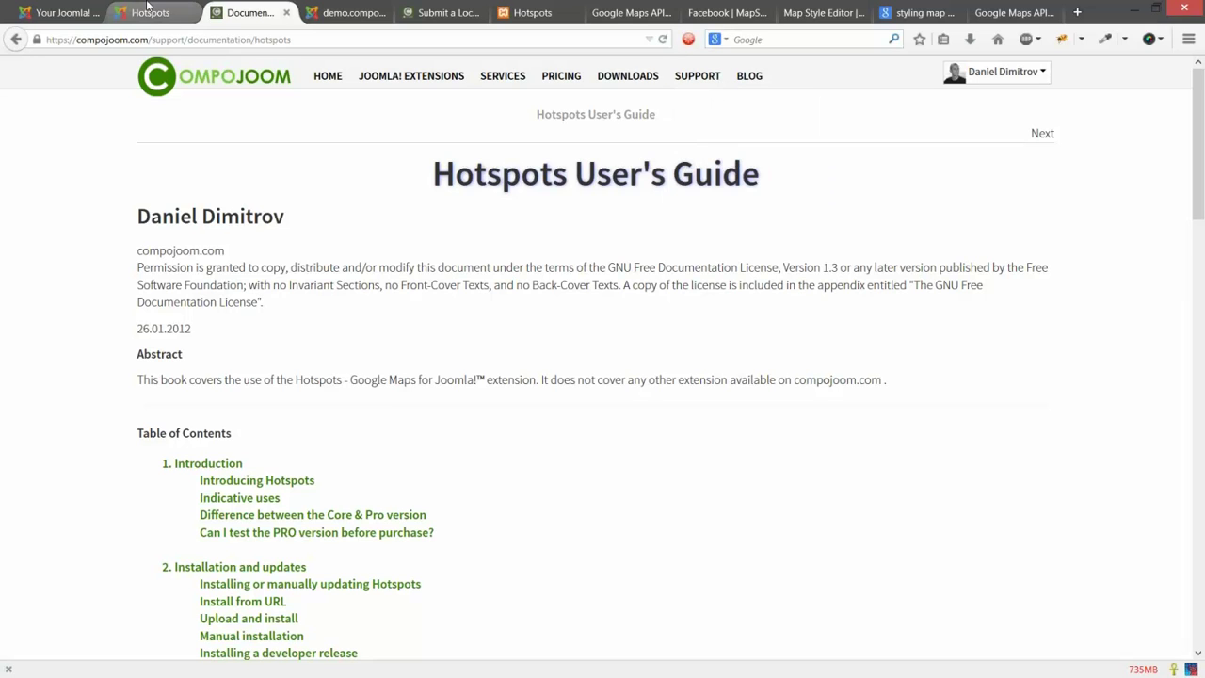
click(71, 13)
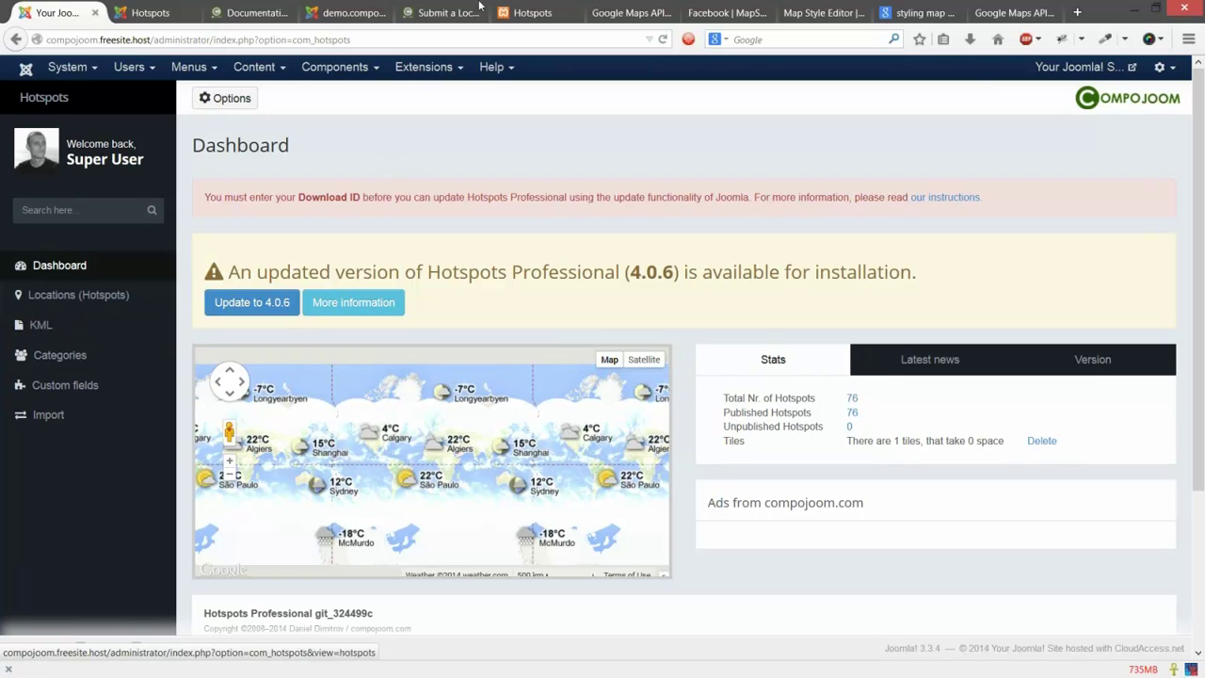
Step: Go back to the User's Guide tab and open Compojoom's Support > Forum
click(244, 12)
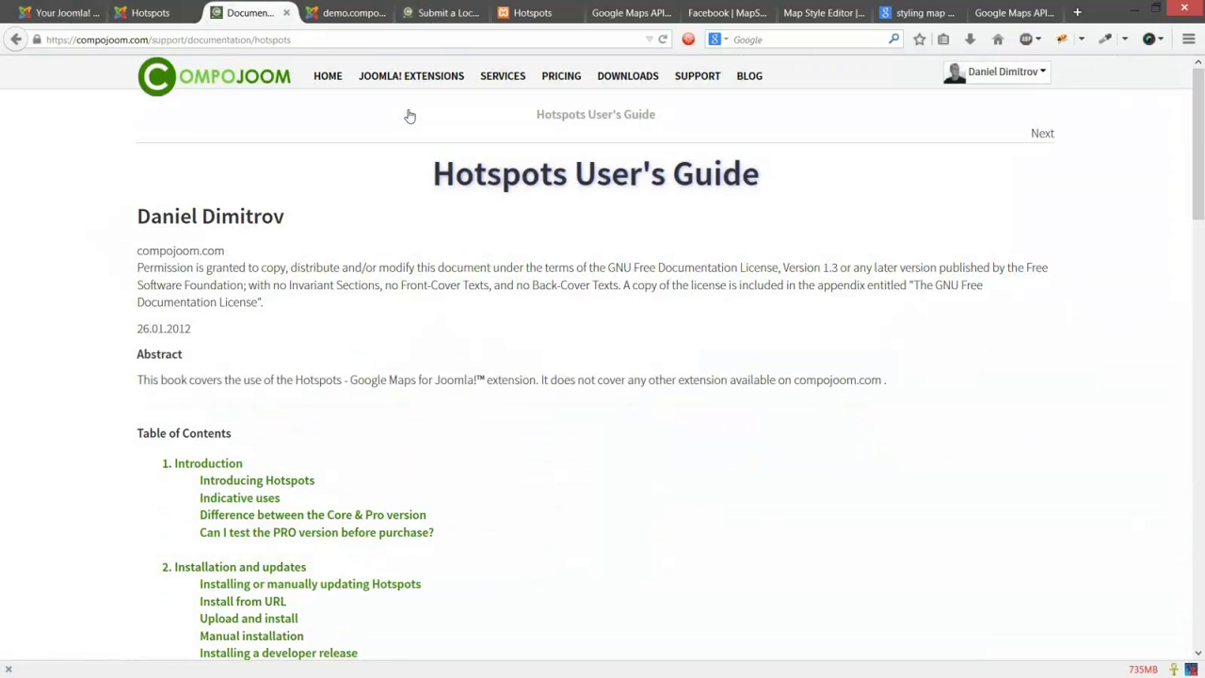
mouse_move(695, 77)
click(690, 109)
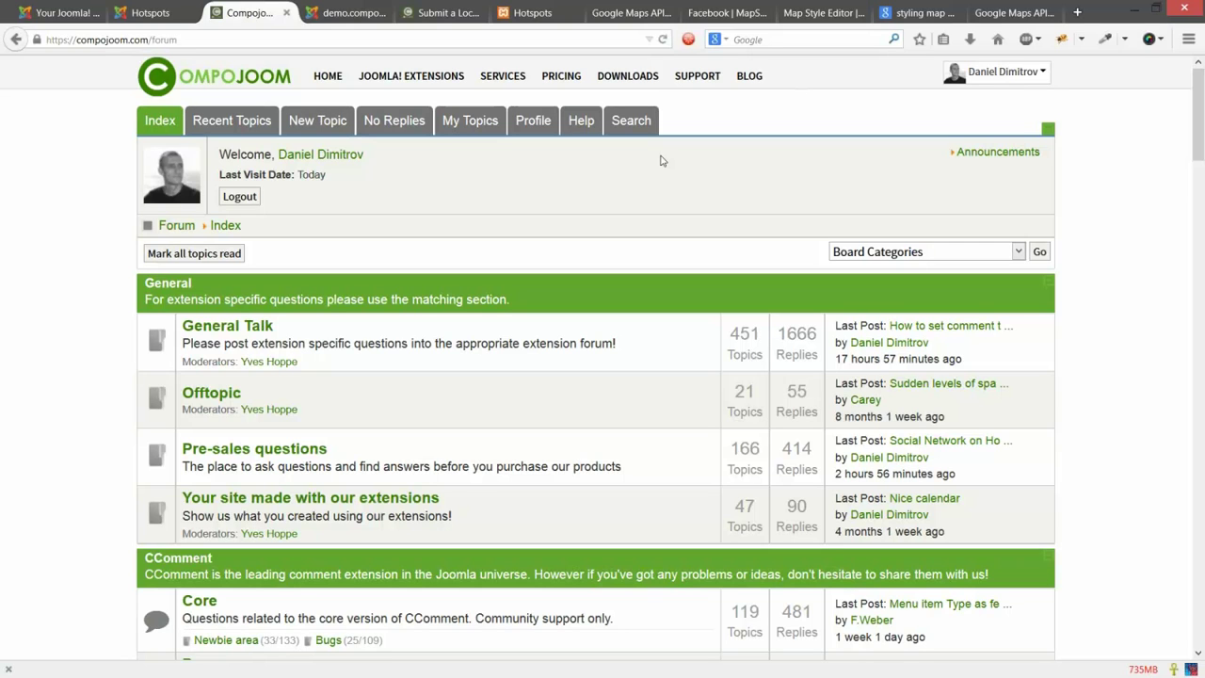
Step: Open the Hotspots Core forum with its Newbie and Bugs boards, then bring up the Joomla! Extensions menu
scroll(660, 161, down, 1)
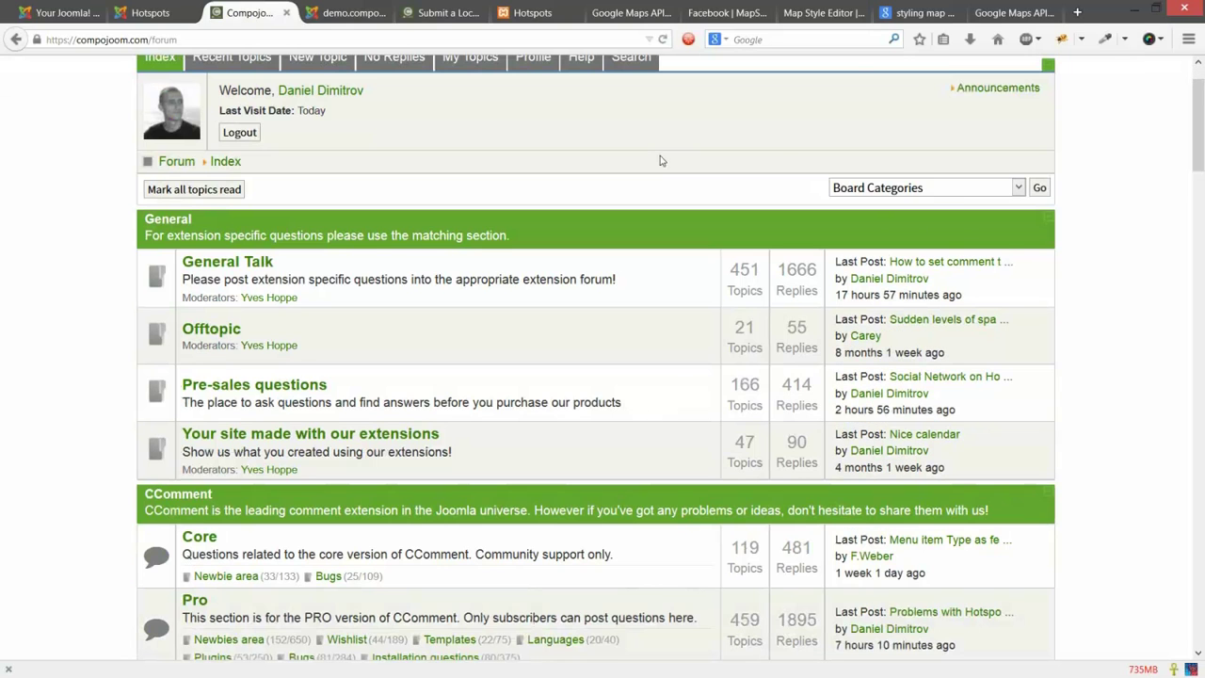
scroll(346, 312, down, 3)
click(207, 412)
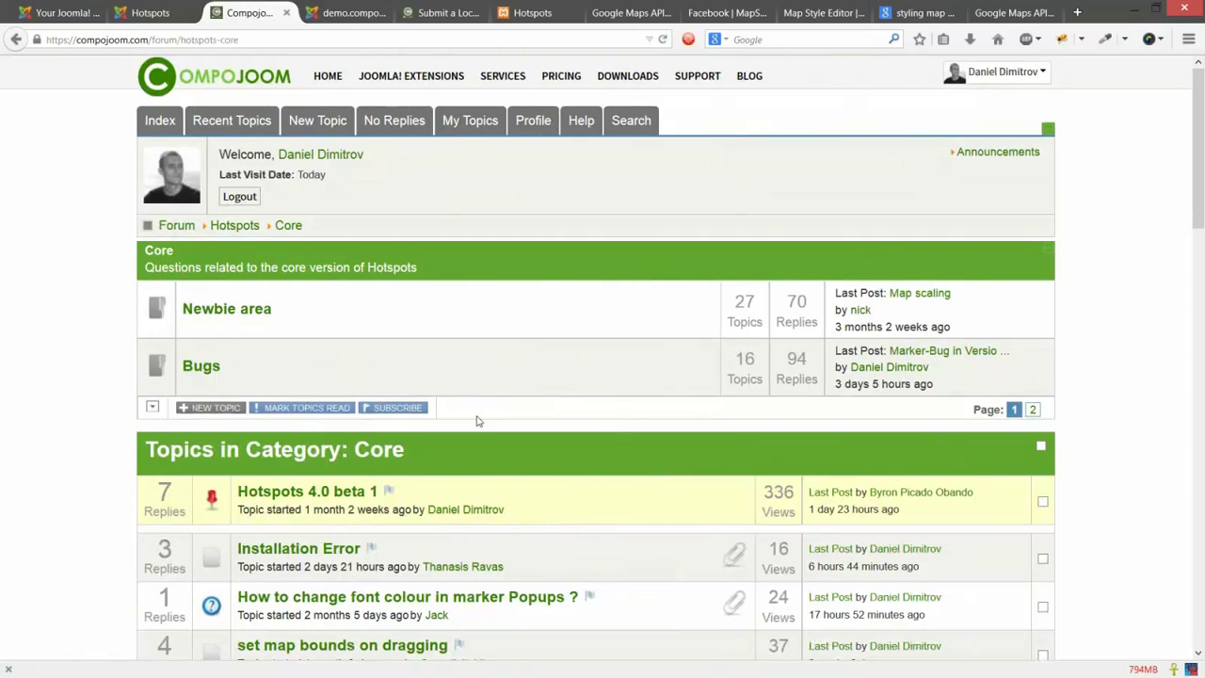
scroll(476, 420, down, 1)
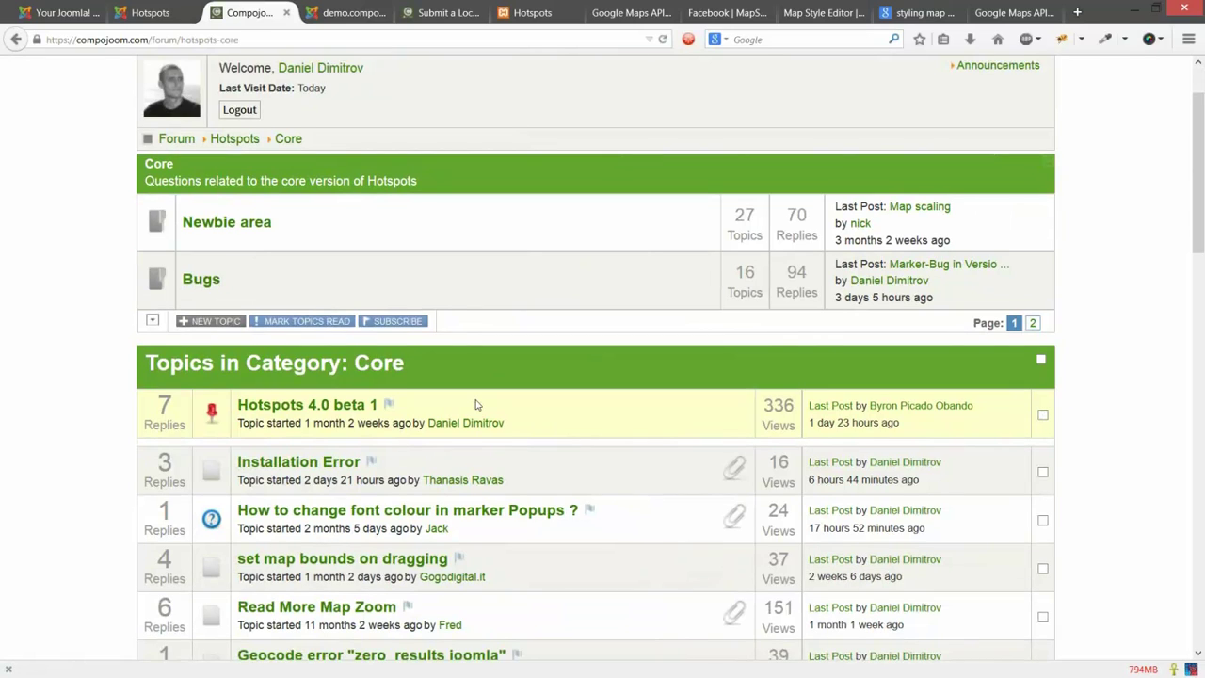
scroll(476, 405, up, 1)
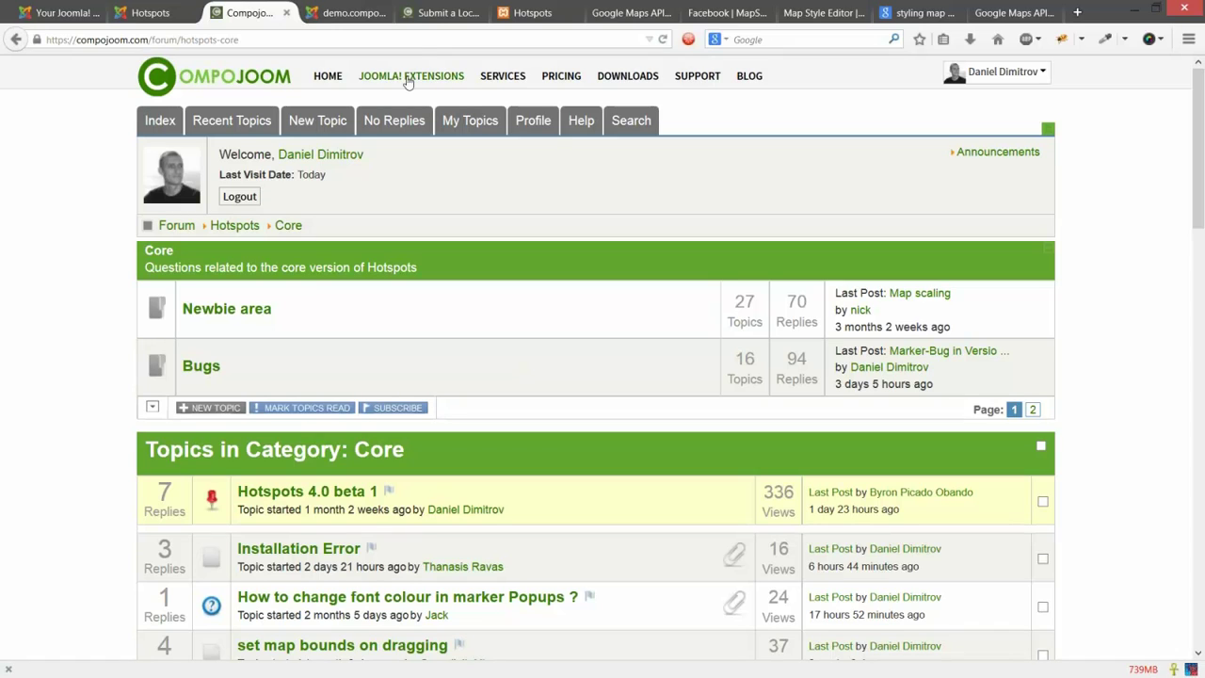
mouse_move(408, 83)
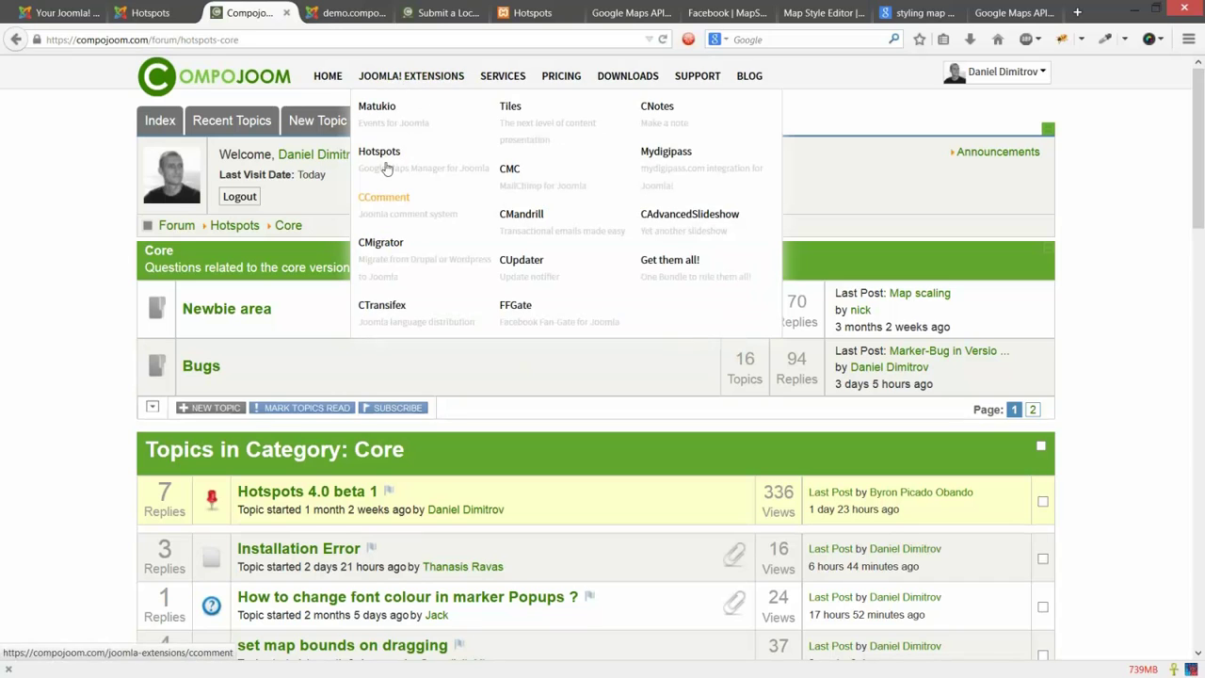
Step: Open the Hotspots product page and browse its videos, screenshots and feature comparison table
click(384, 165)
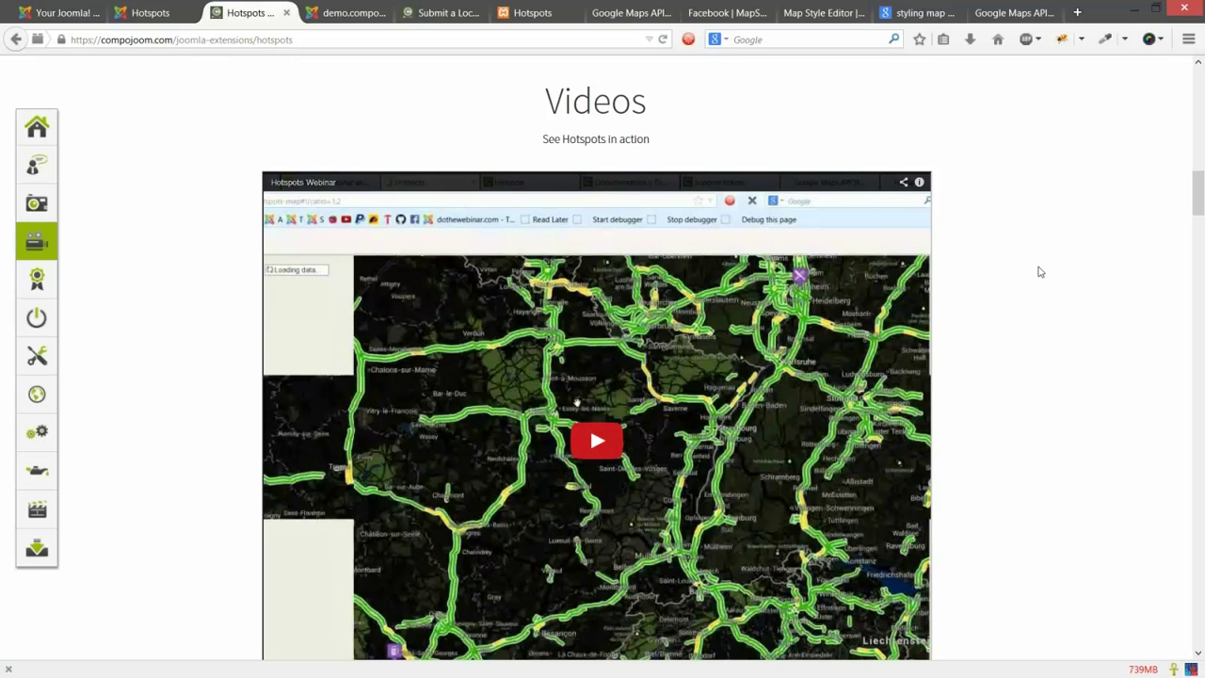
scroll(1041, 271, up, 5)
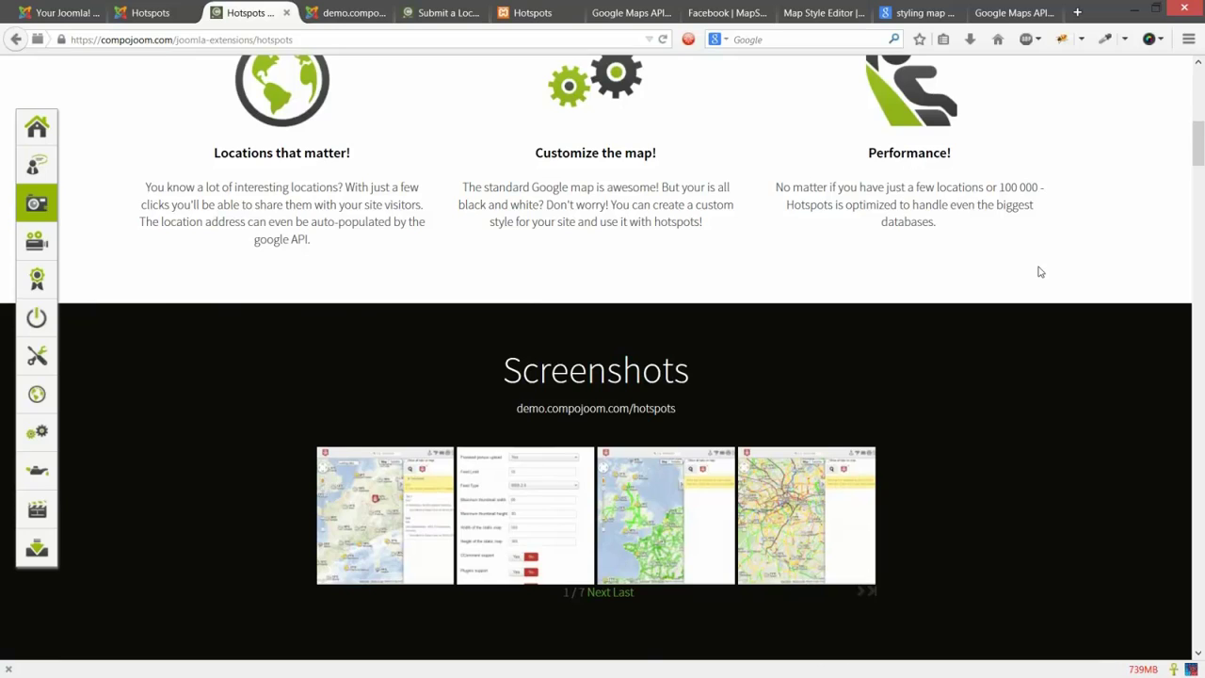
scroll(1040, 271, up, 8)
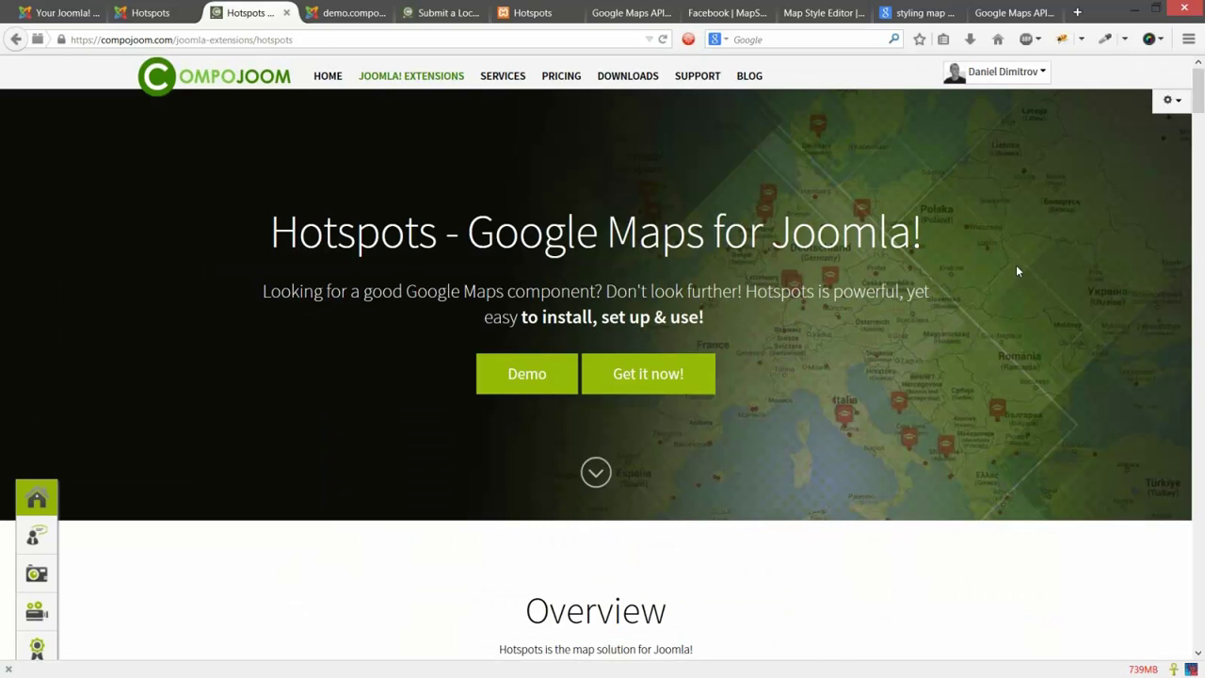
scroll(1026, 276, down, 1)
scroll(1040, 292, down, 15)
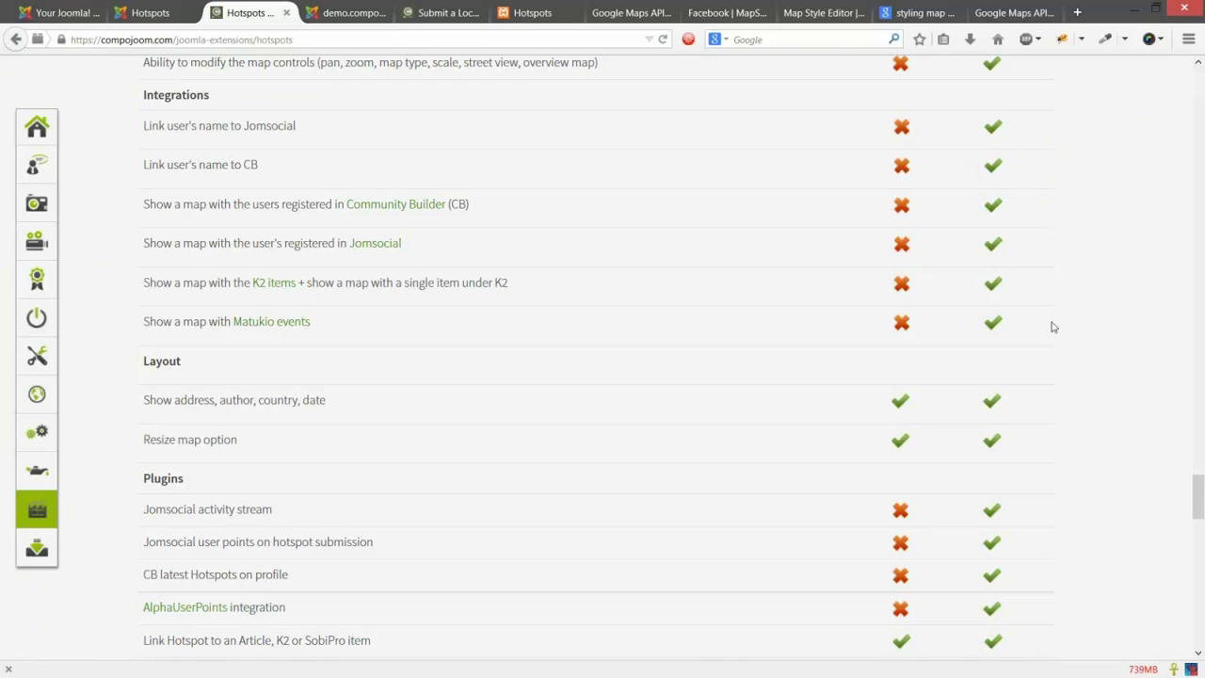
scroll(1064, 367, down, 10)
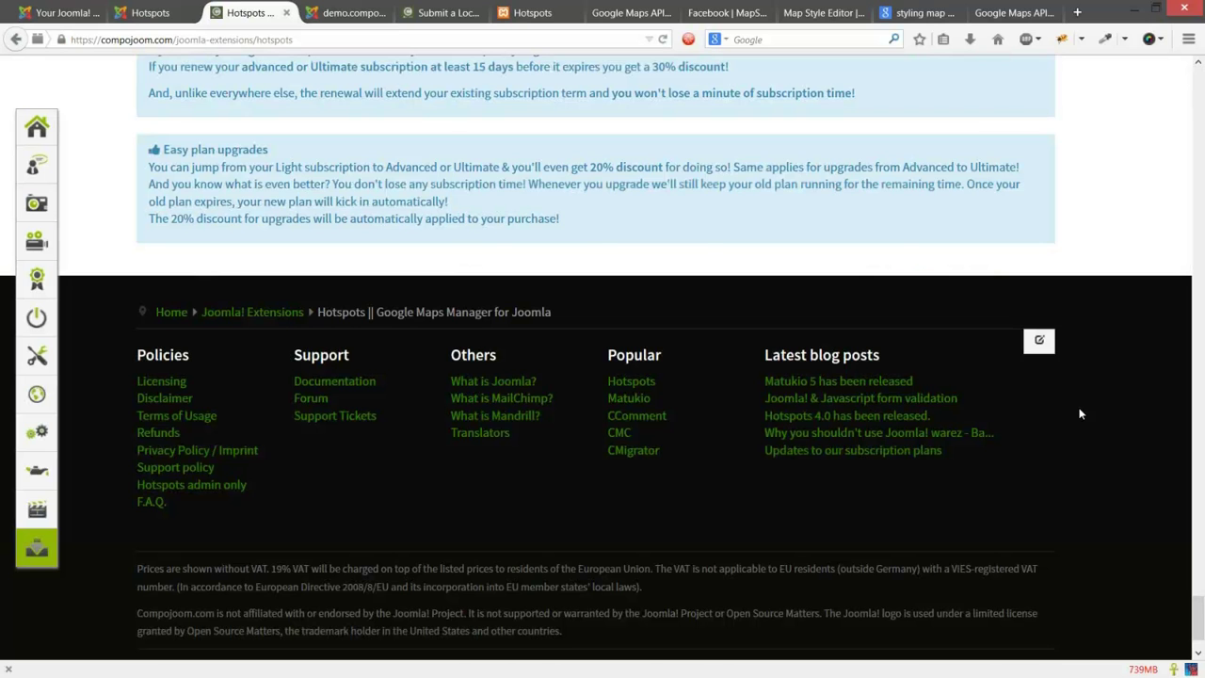
scroll(1080, 413, up, 5)
scroll(1010, 217, up, 1)
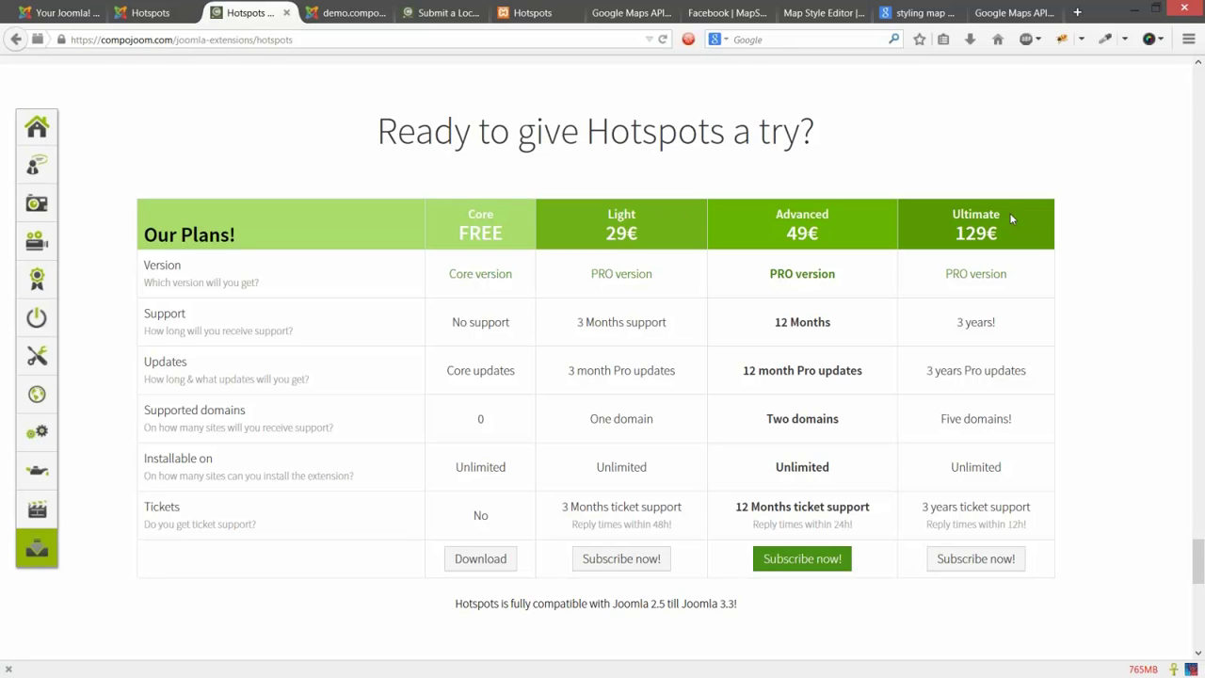
Step: Return from the top of the Hotspots product page to the Compojoom home page carousel
scroll(1069, 342, up, 3)
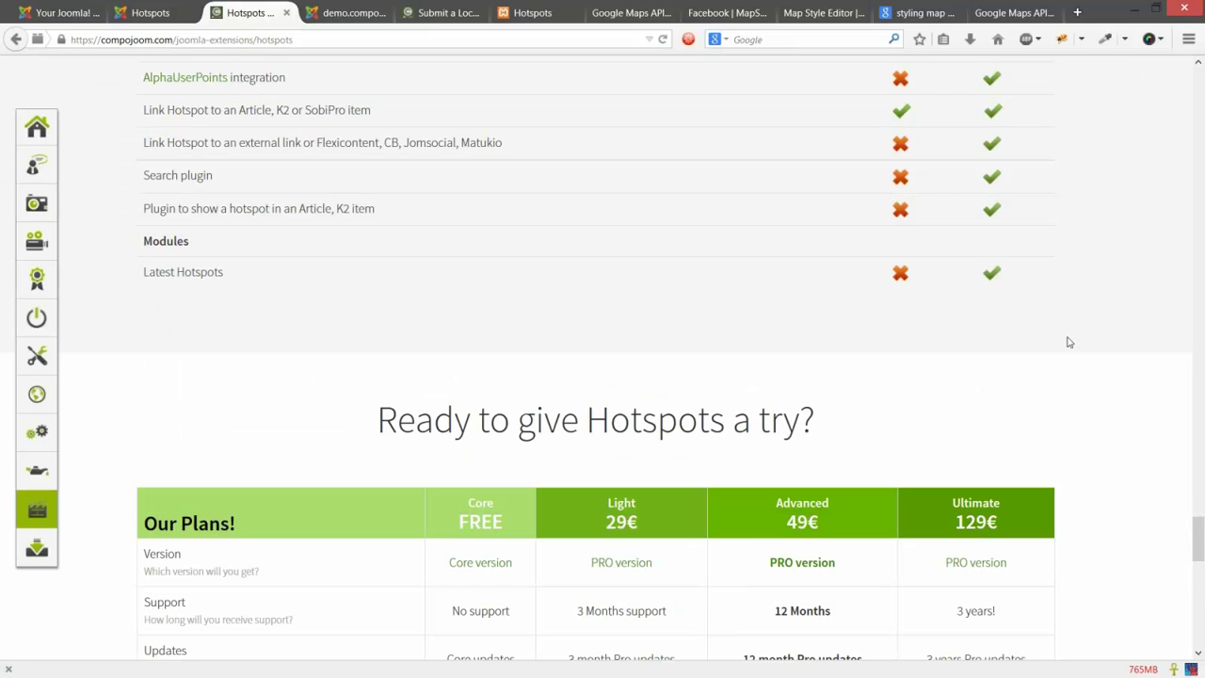
scroll(1068, 342, up, 3)
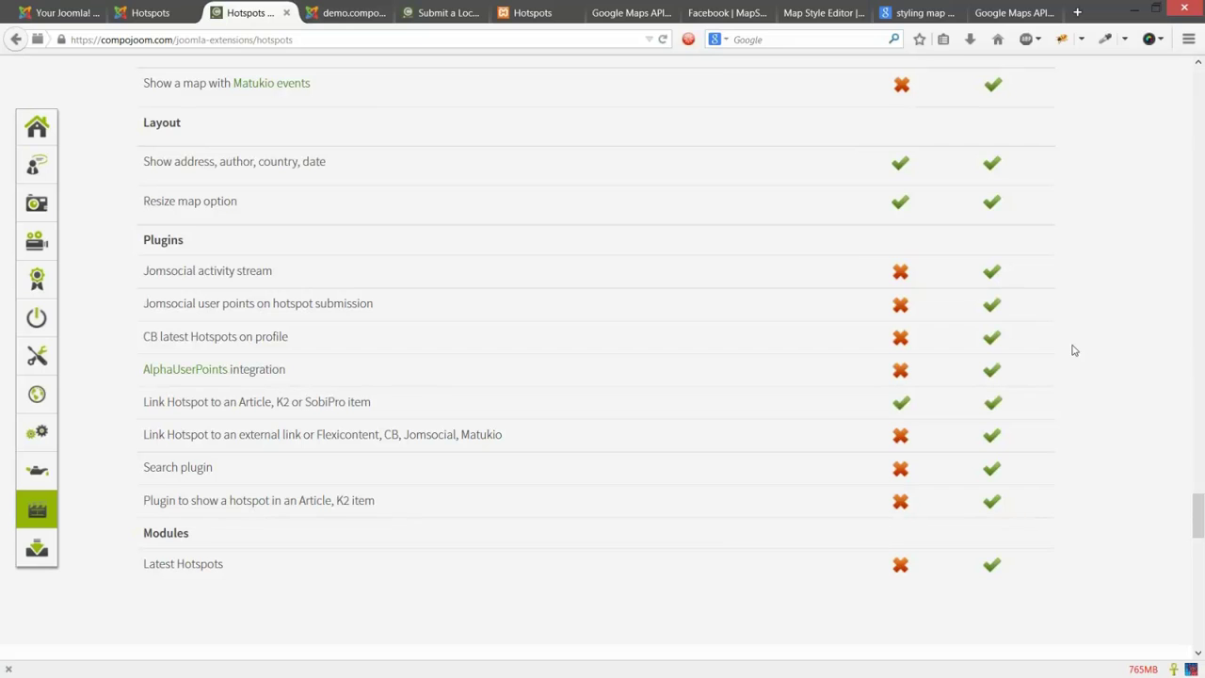
scroll(1073, 352, up, 10)
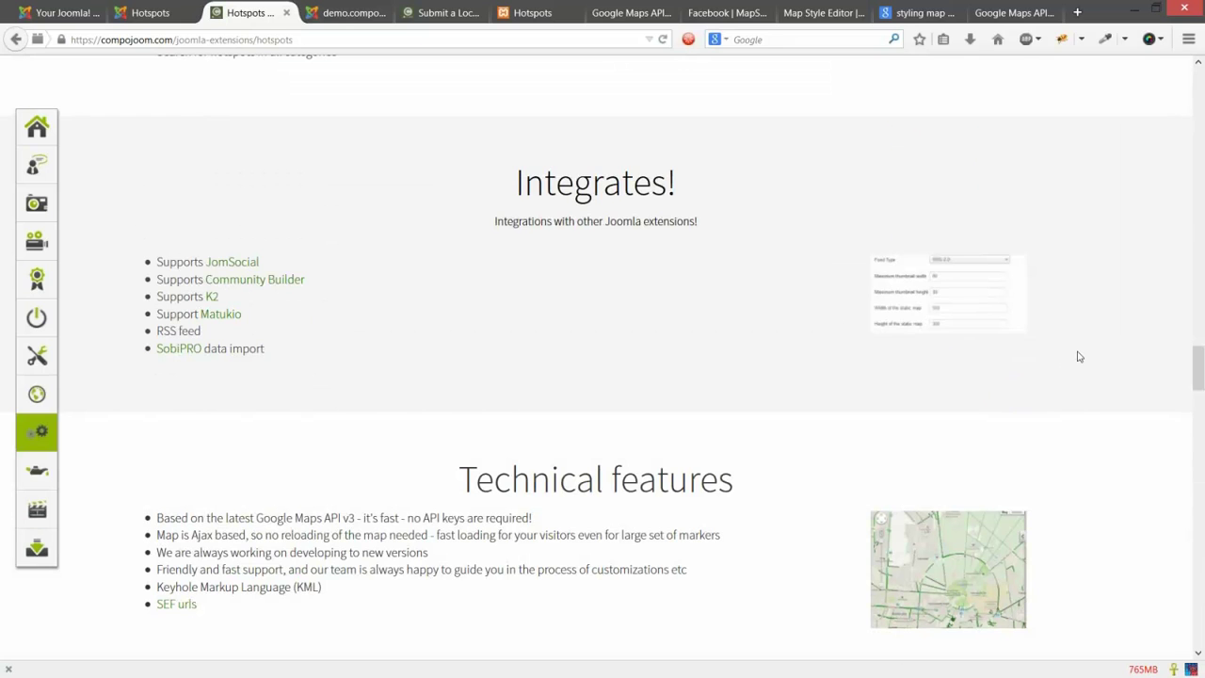
scroll(1079, 357, up, 4)
scroll(1081, 359, up, 2)
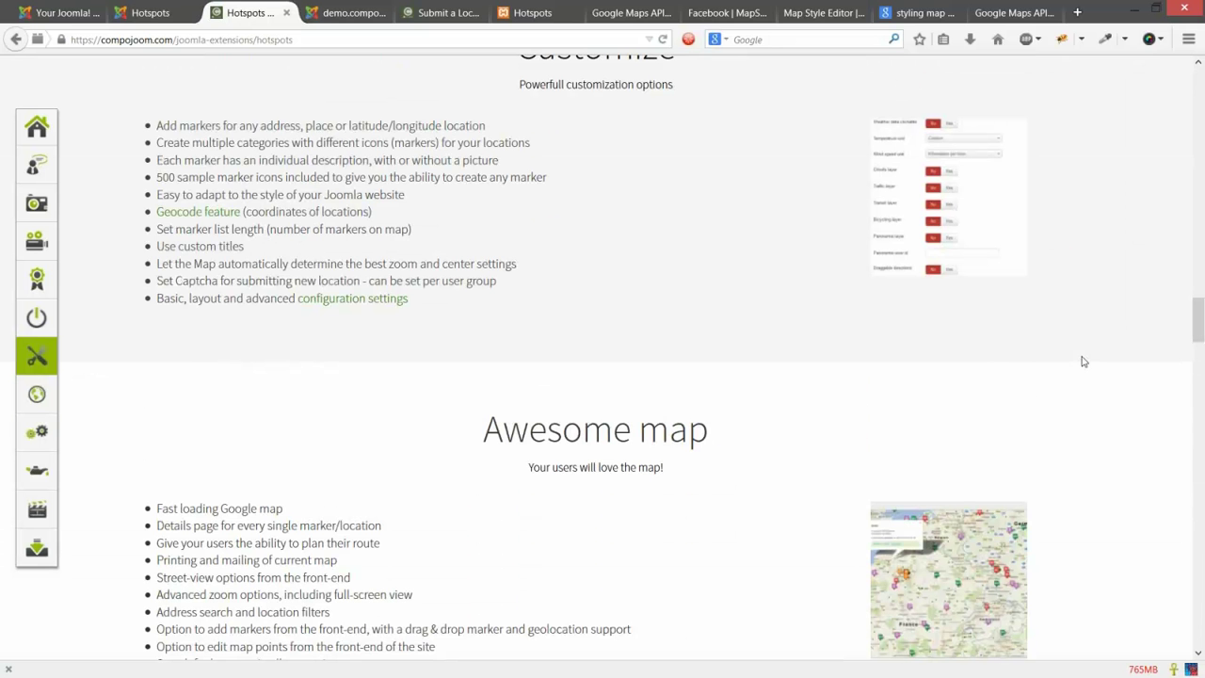
scroll(1082, 363, up, 5)
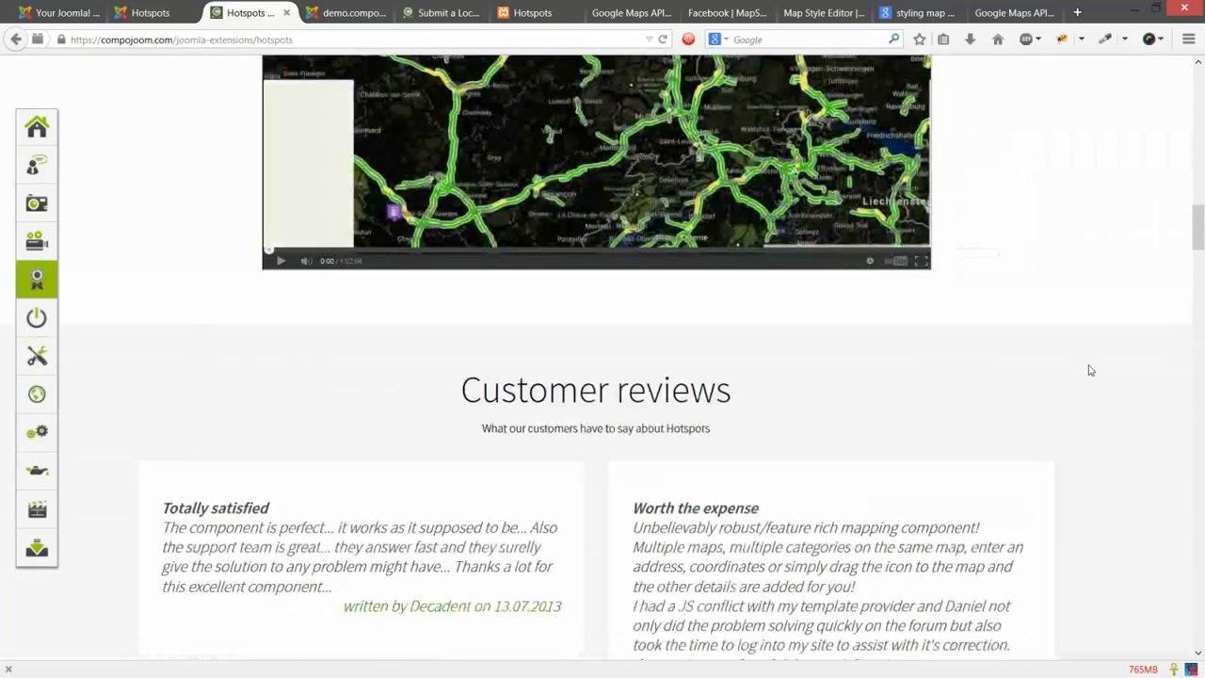
scroll(1086, 368, up, 10)
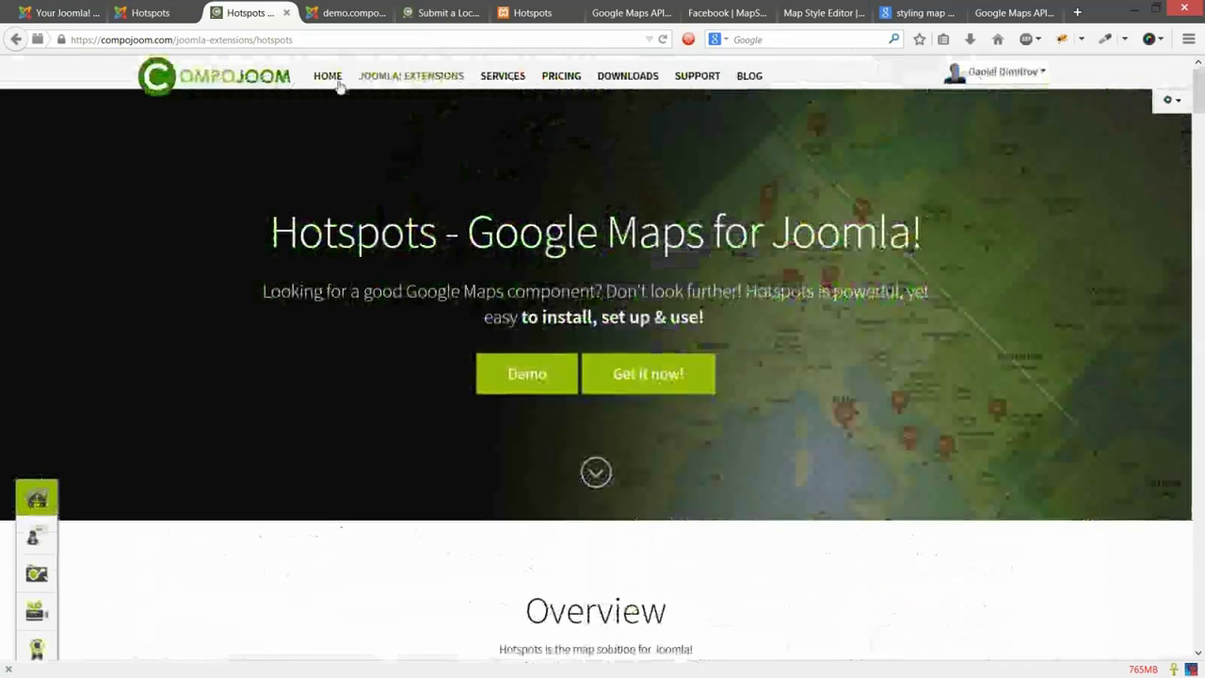
click(339, 83)
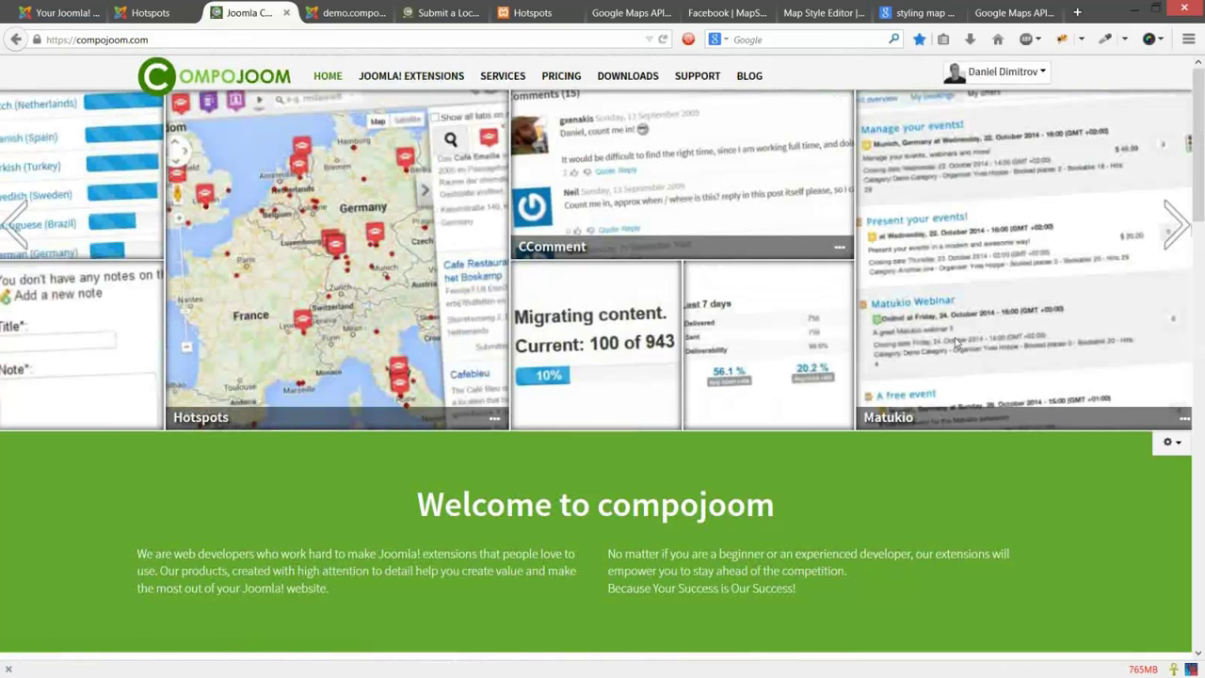
Step: Go through the local Hotspots map tab to the demo's Submit a Location New Hotspot form
mouse_move(957, 341)
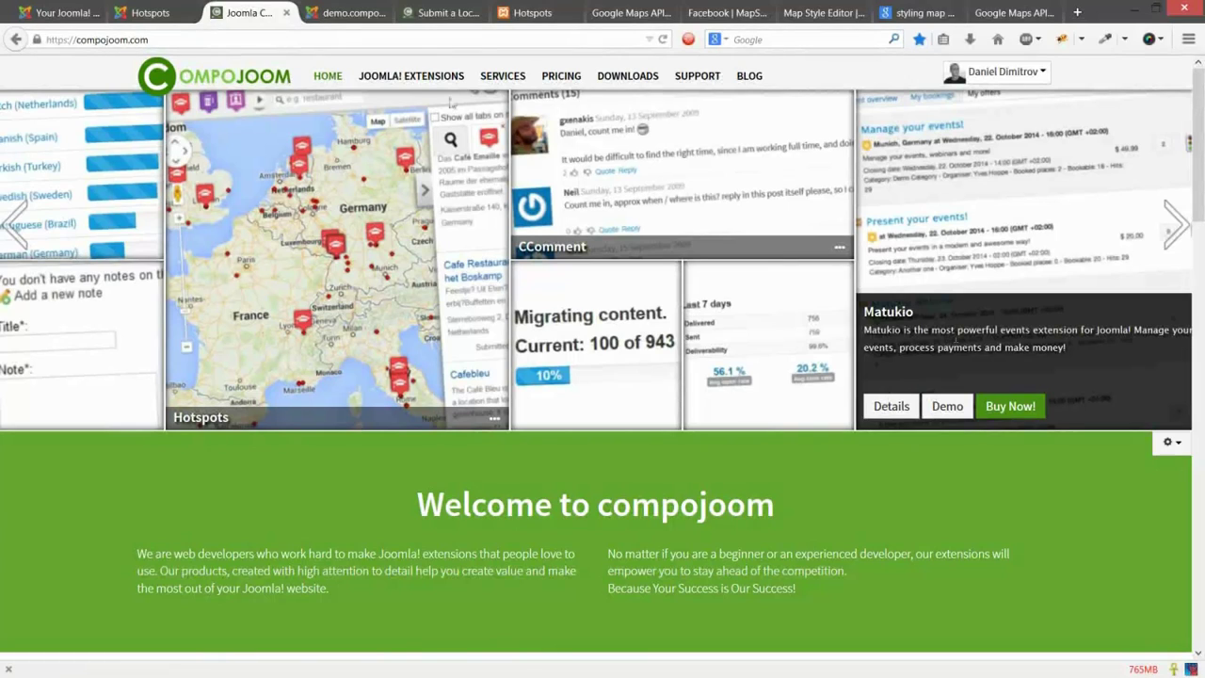
click(521, 10)
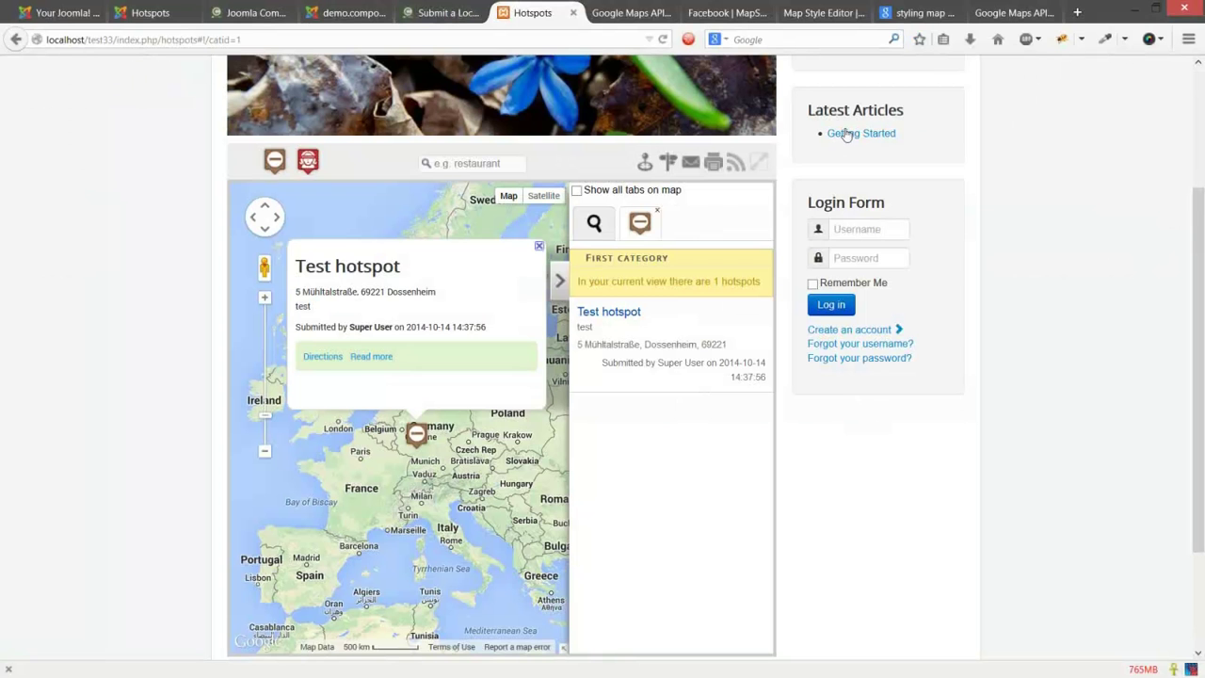
click(455, 10)
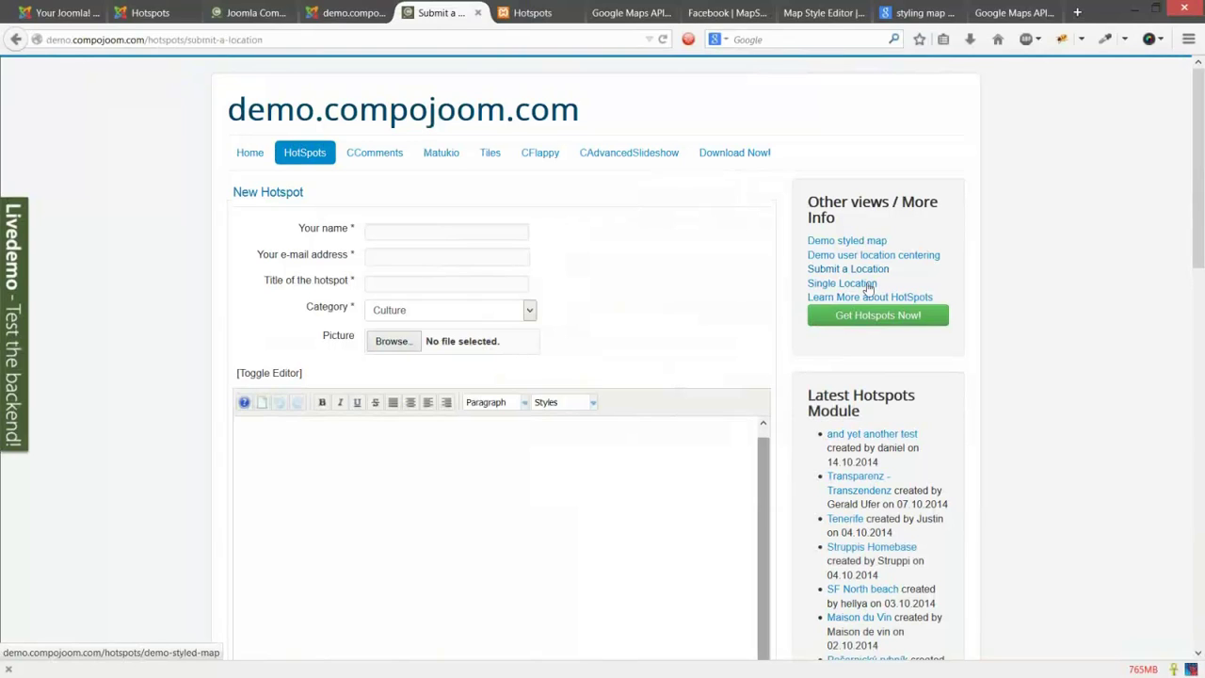
Step: Open the Uni Bibliothek single-location page and write 'leave a comment' in its comment box
click(866, 286)
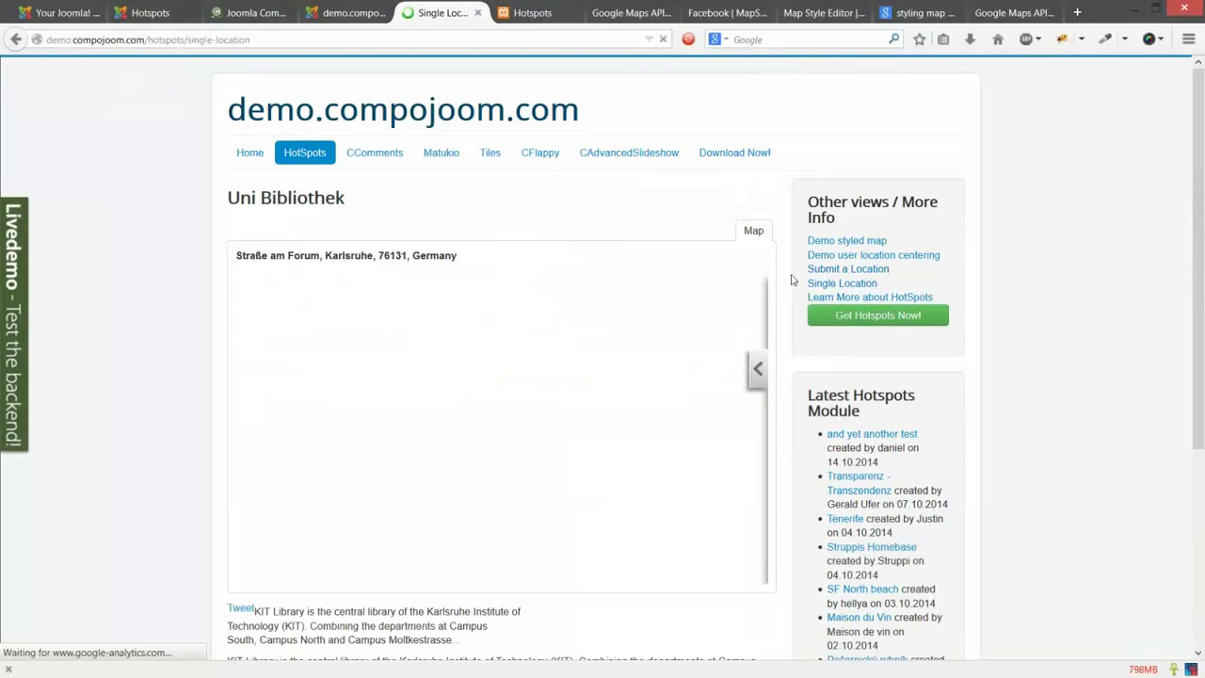
scroll(794, 311, down, 4)
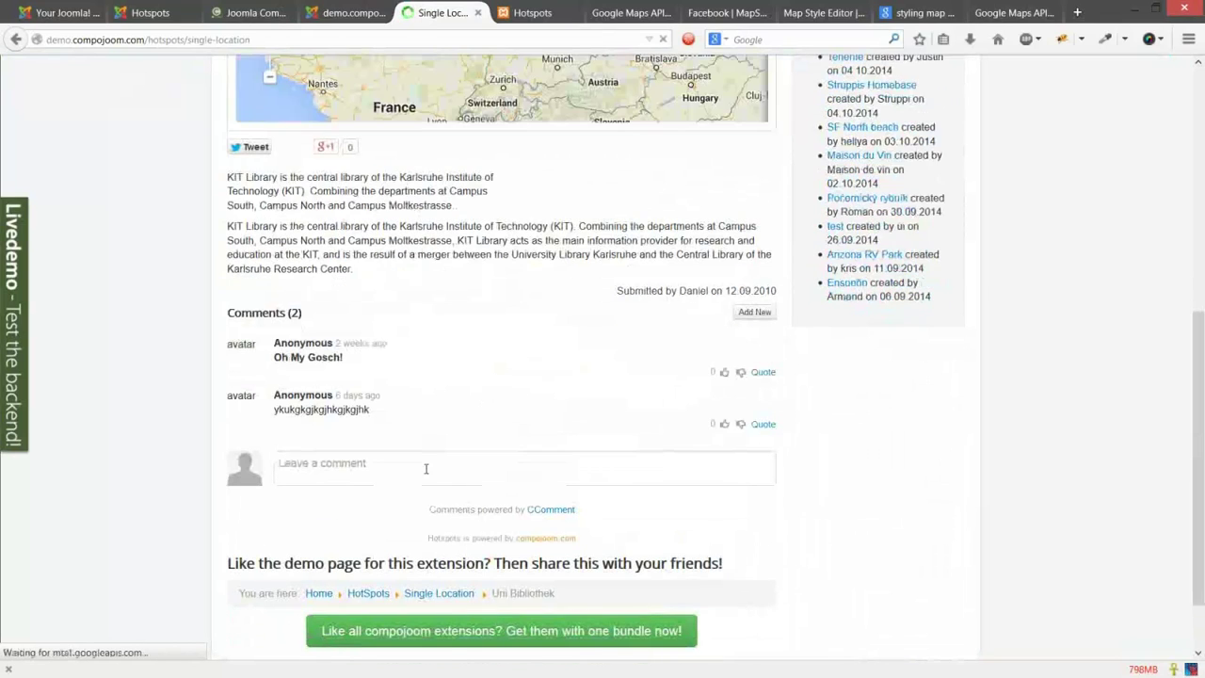
click(426, 467)
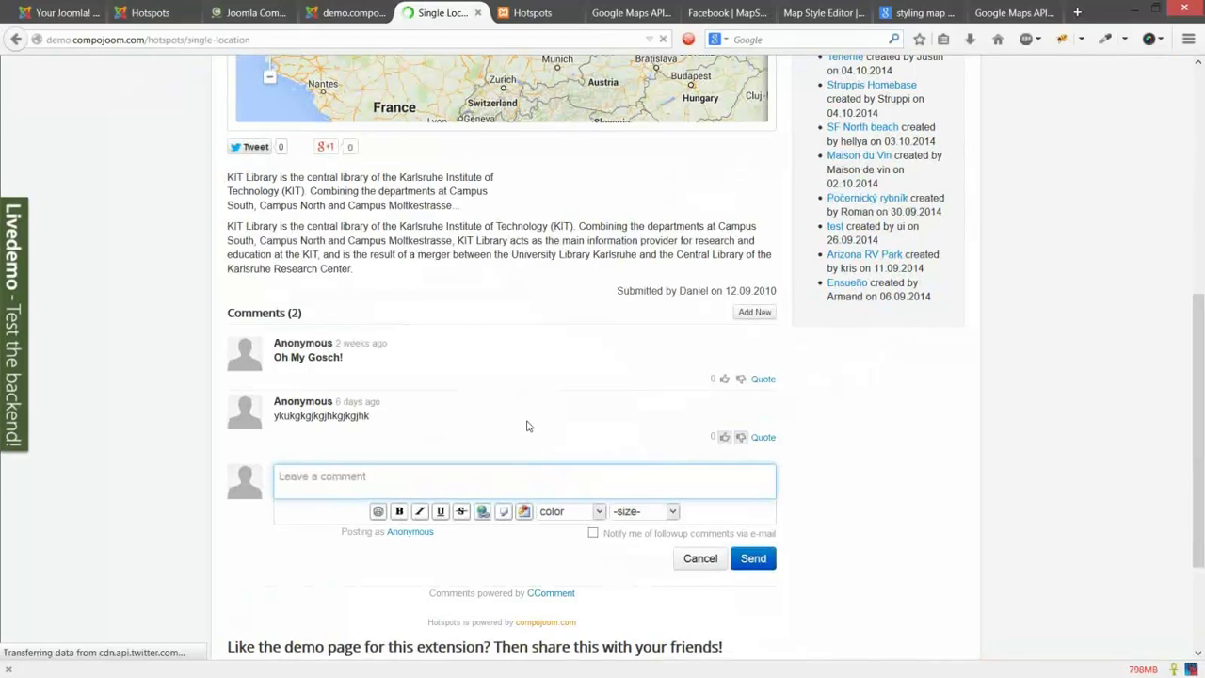
text(leave a comment)
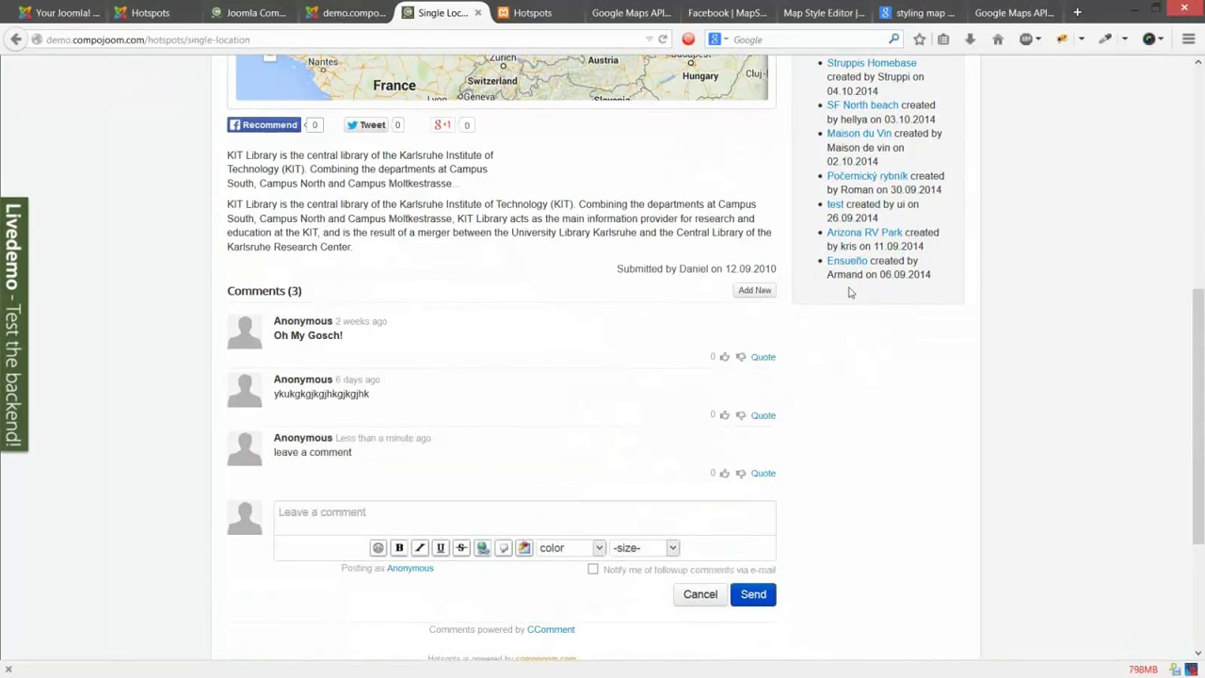
scroll(848, 293, down, 3)
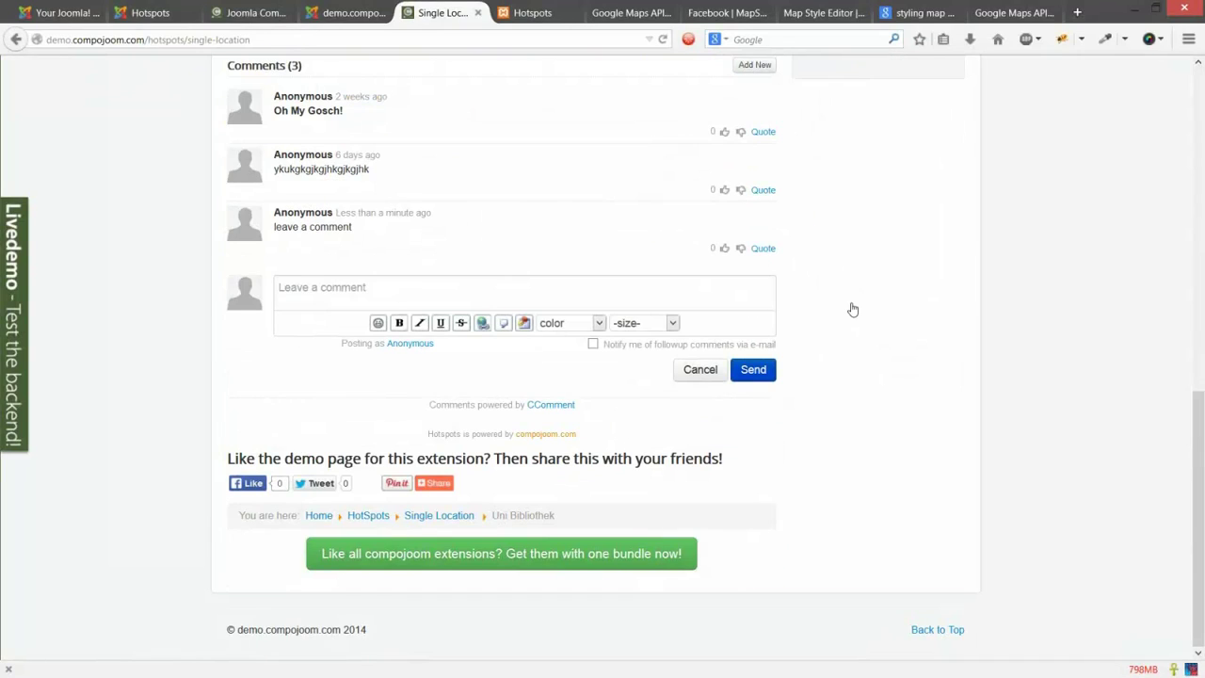
scroll(852, 309, up, 10)
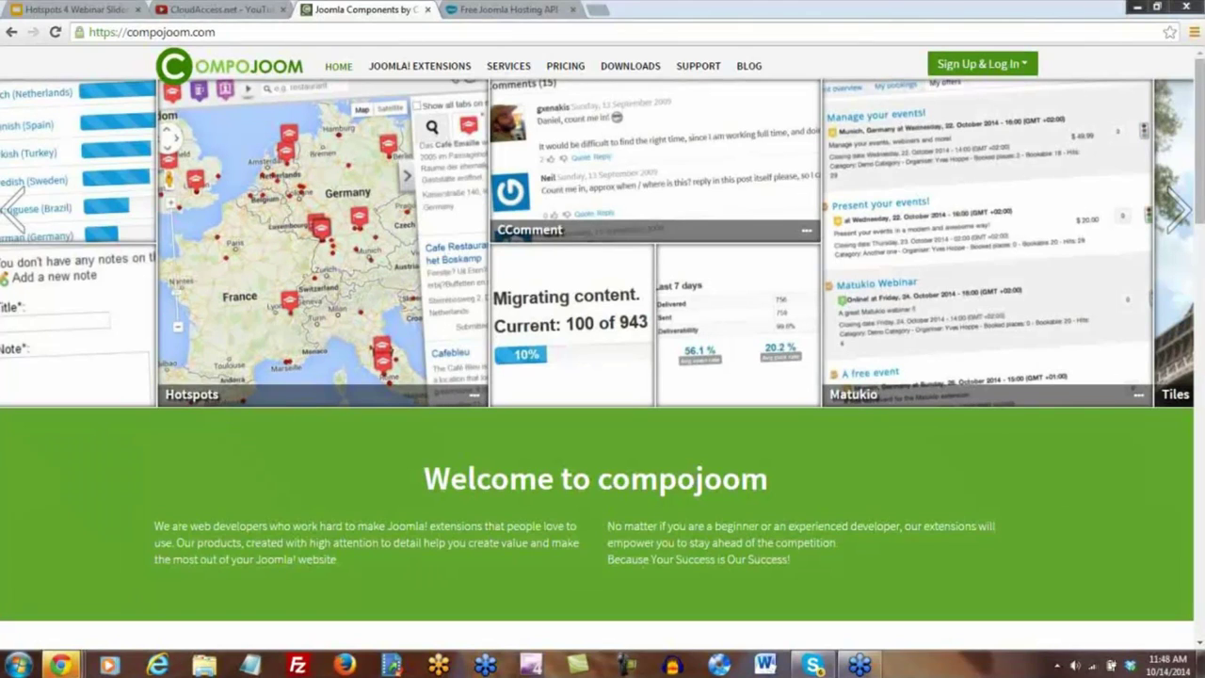
Step: Switch to the CloudAccess.net YouTube channel showing the Complete Web Hosting & Support Platform video
mouse_move(692, 76)
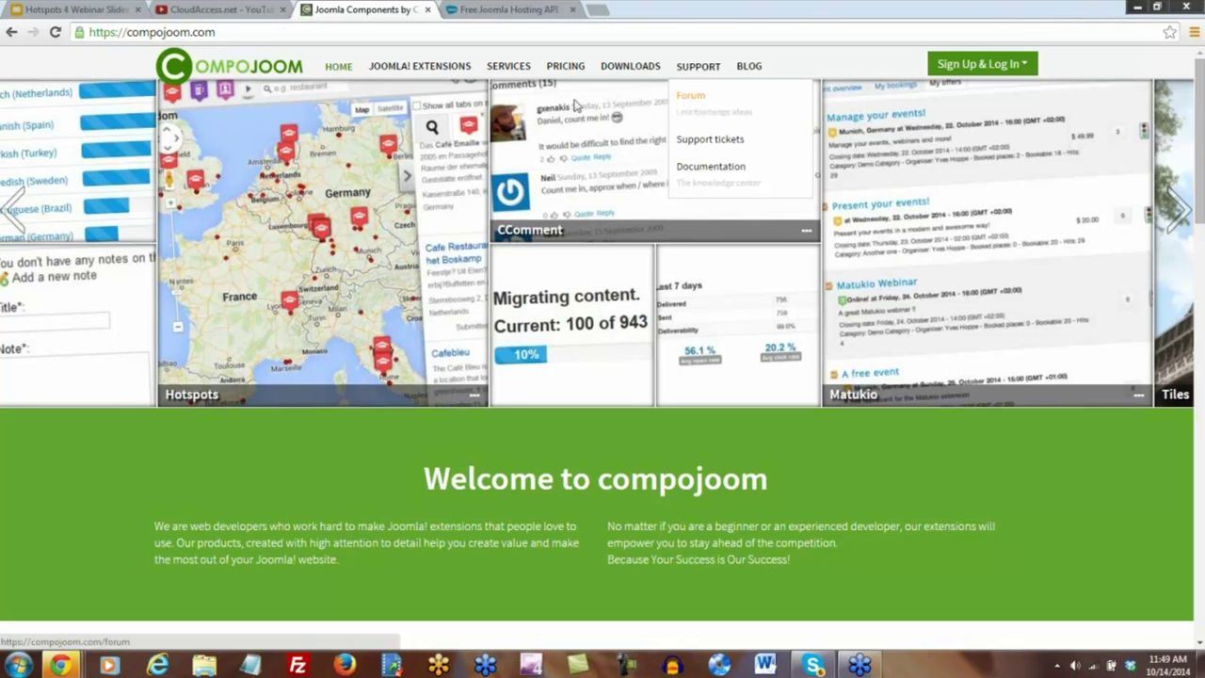
click(224, 10)
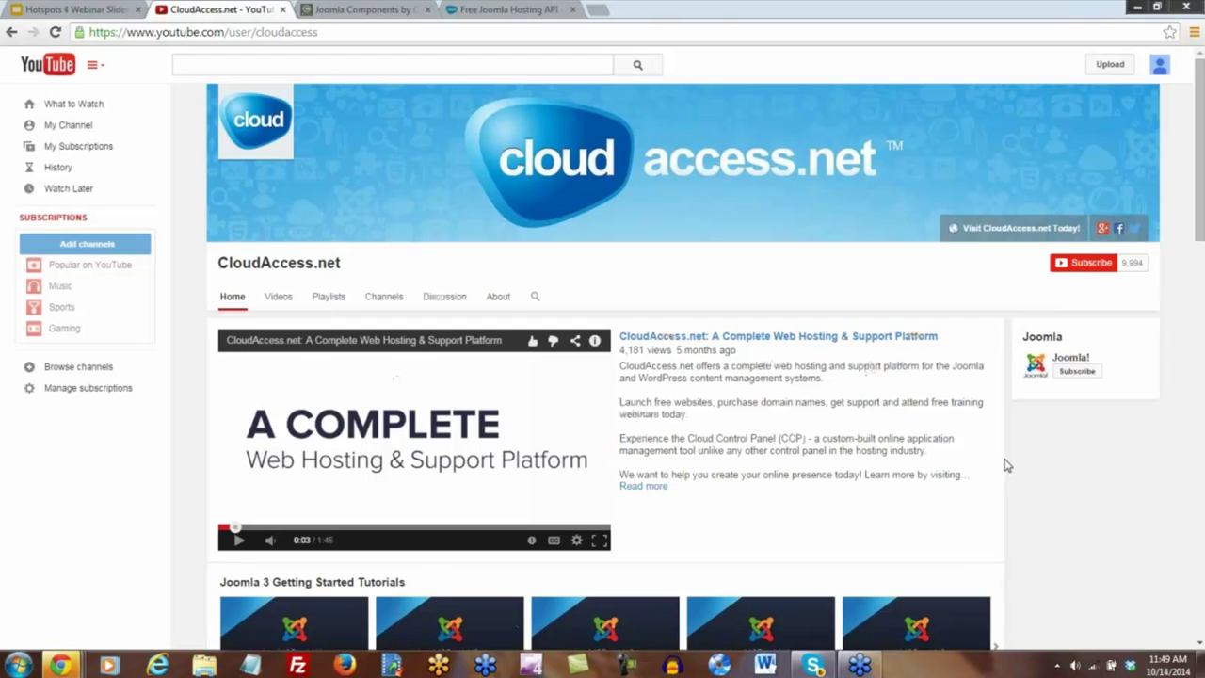
scroll(1005, 464, down, 8)
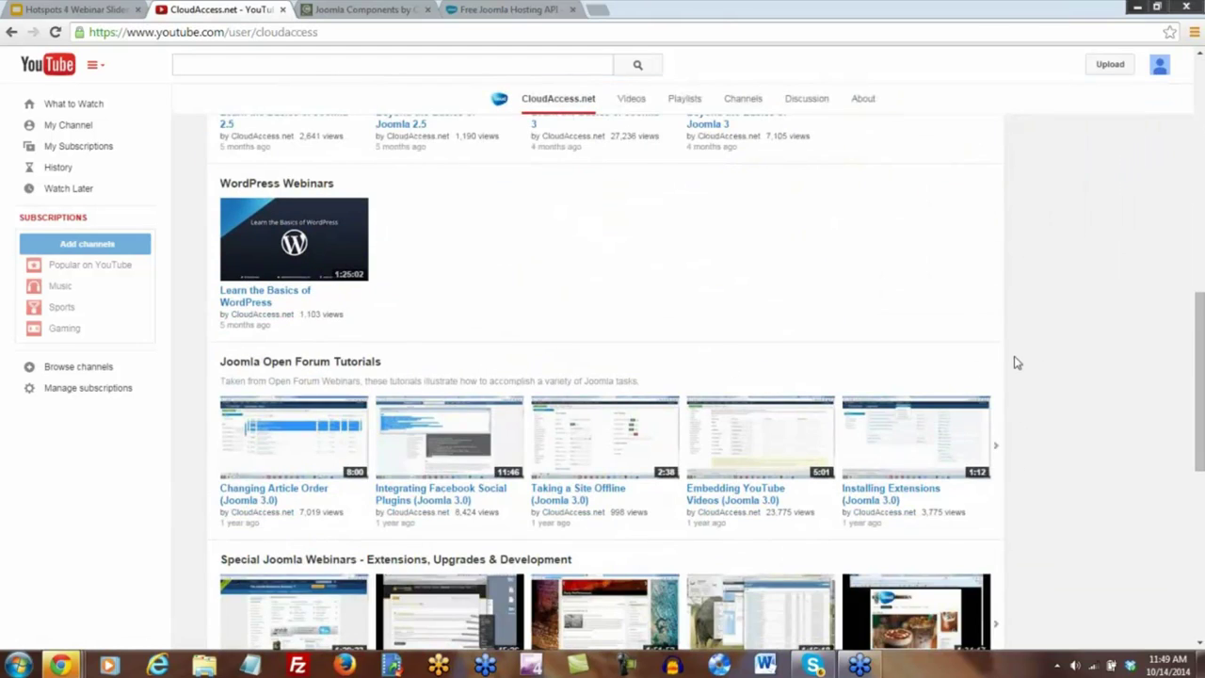
scroll(1016, 363, down, 2)
scroll(1016, 363, down, 2)
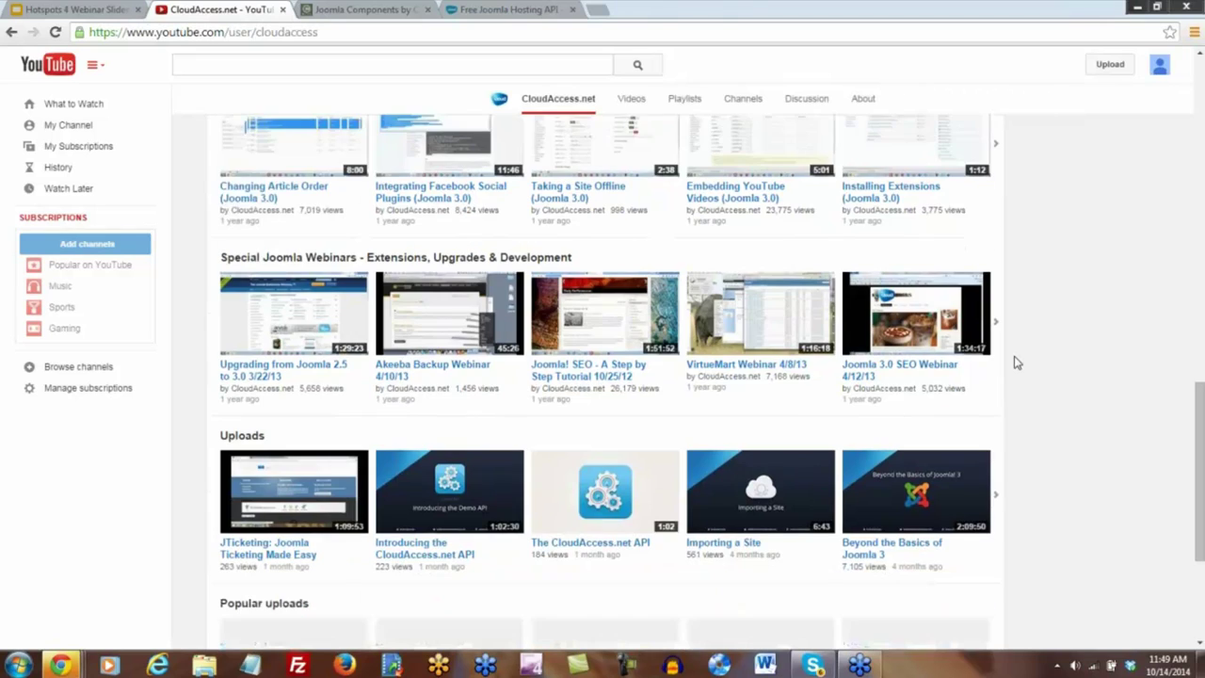
scroll(1016, 362, down, 1)
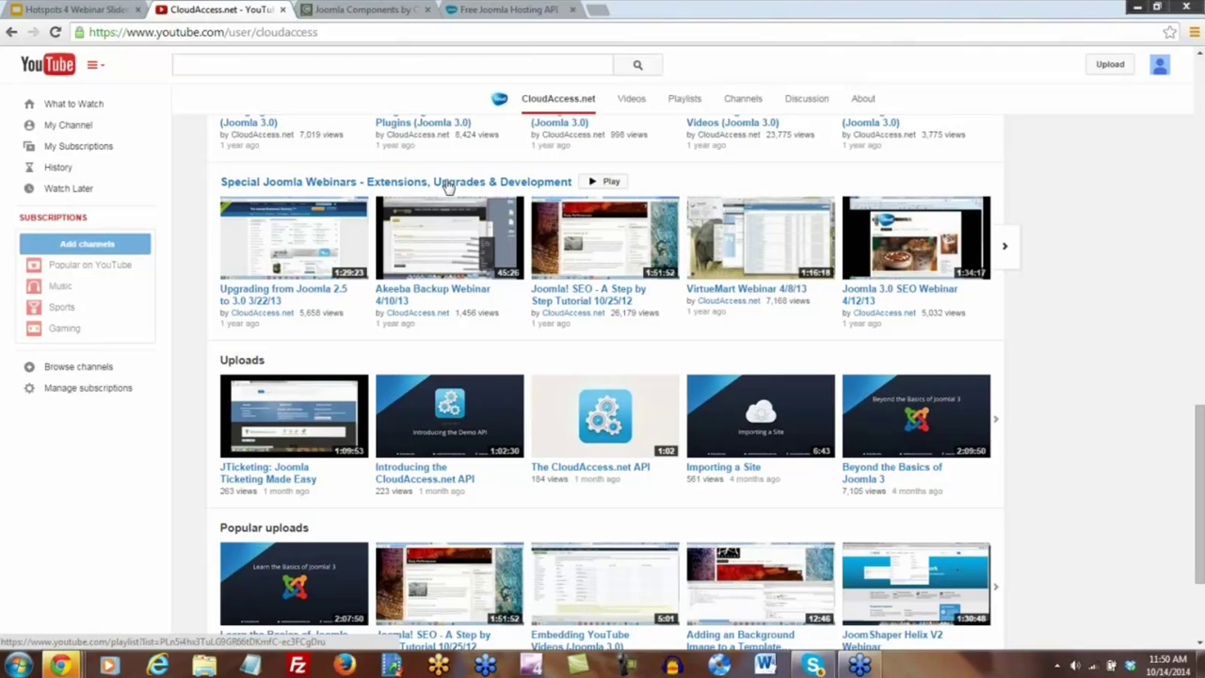
click(448, 184)
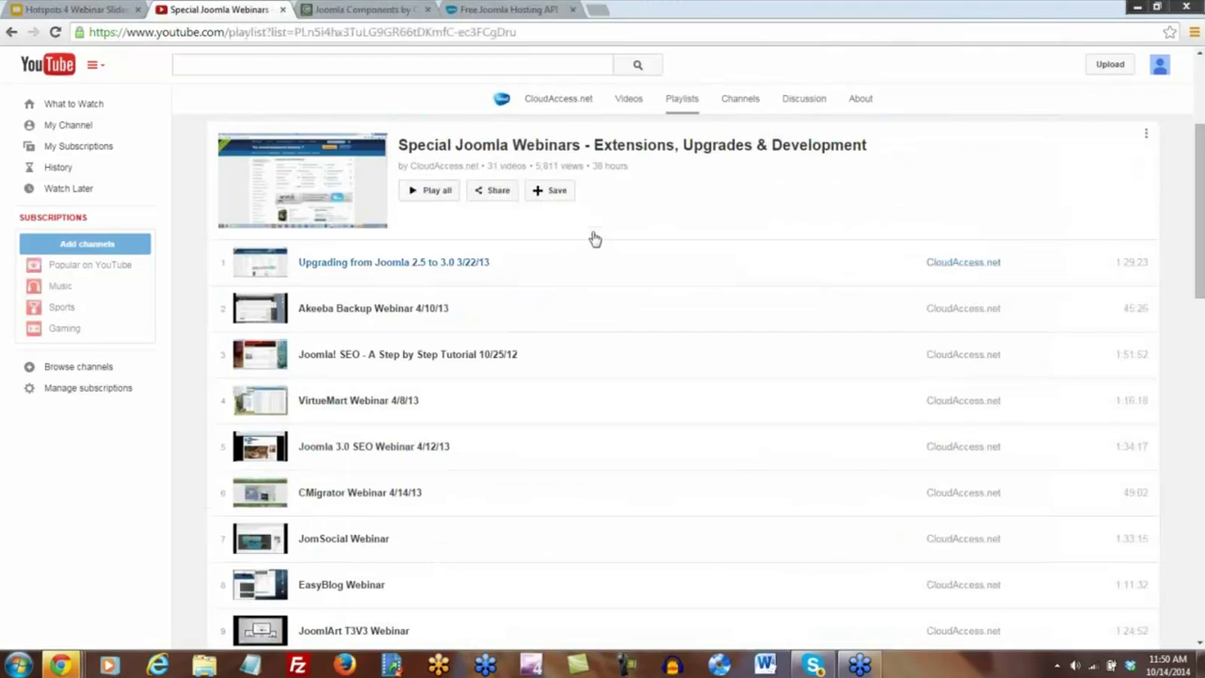
scroll(595, 253, down, 2)
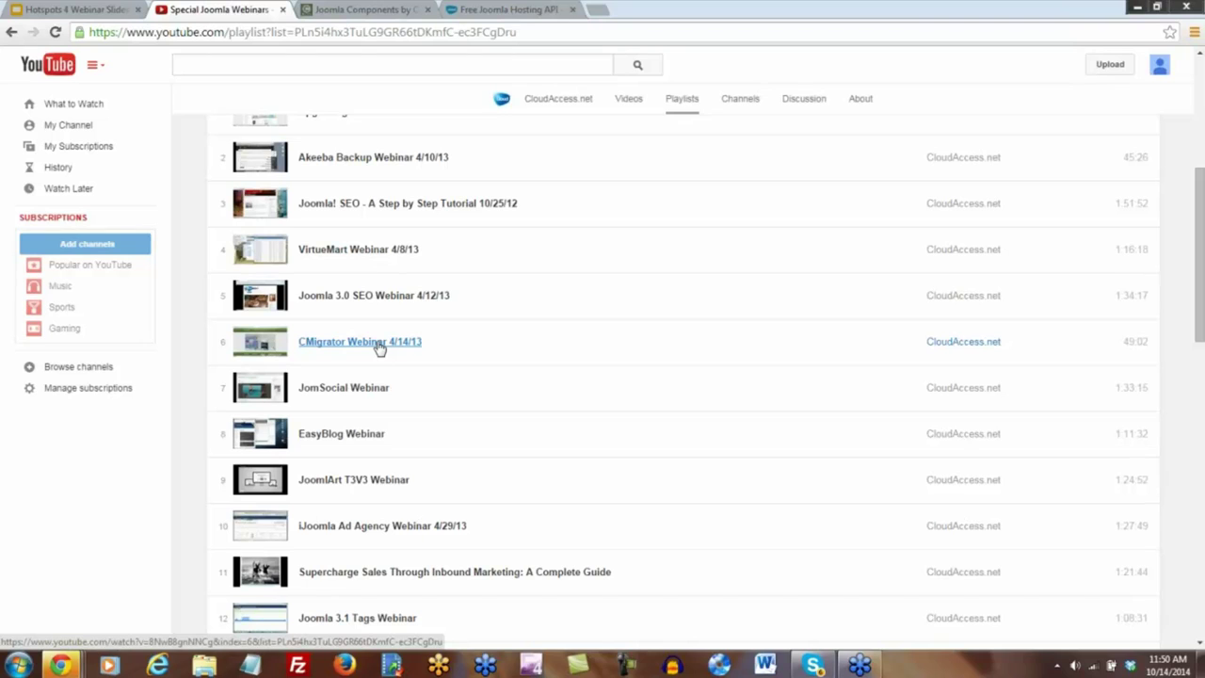
scroll(414, 346, down, 1)
scroll(422, 348, down, 1)
scroll(428, 349, down, 2)
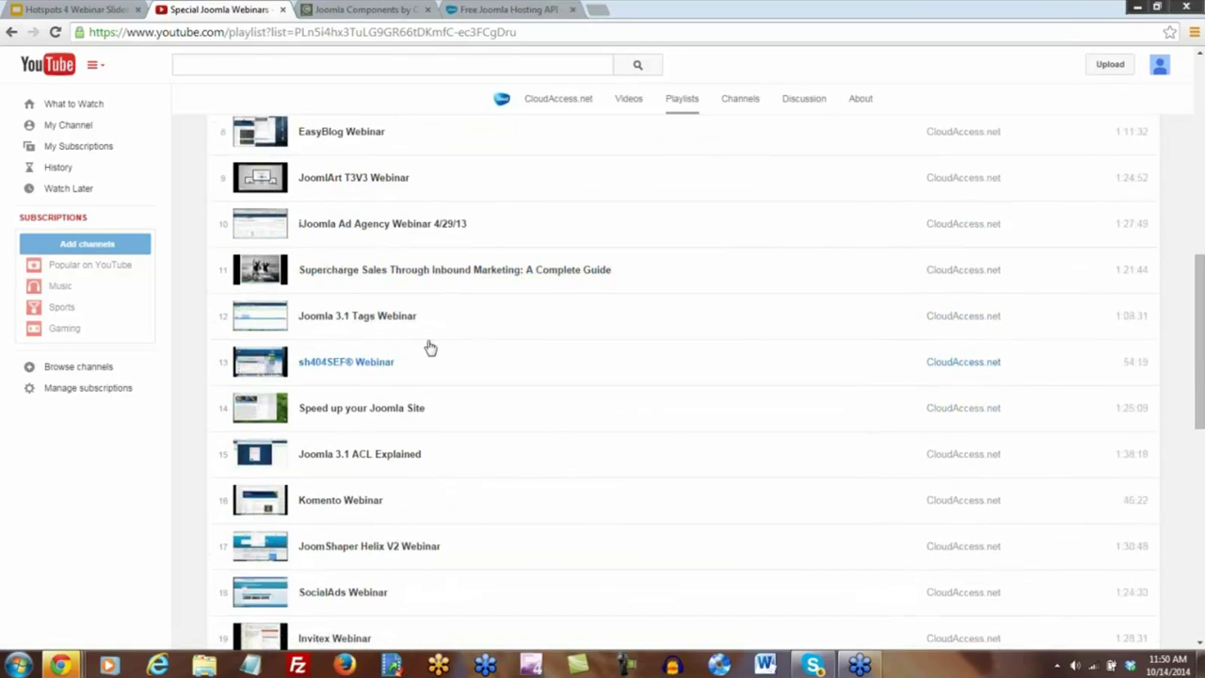
scroll(439, 331, down, 2)
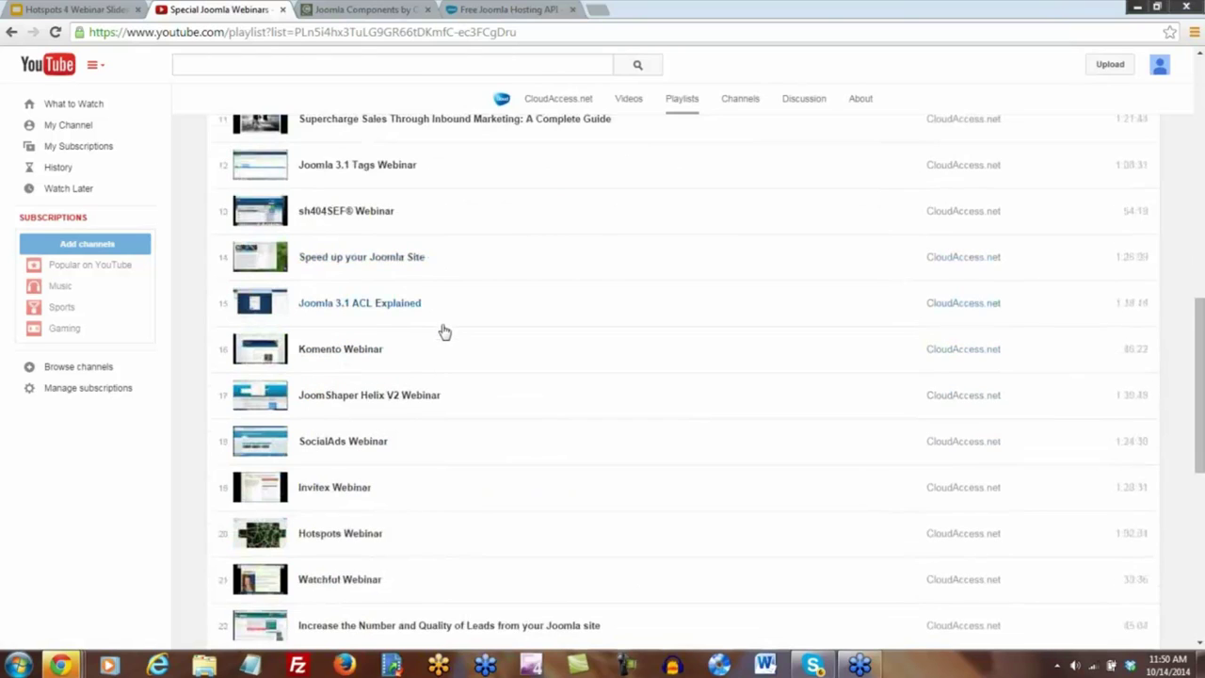
scroll(445, 332, down, 3)
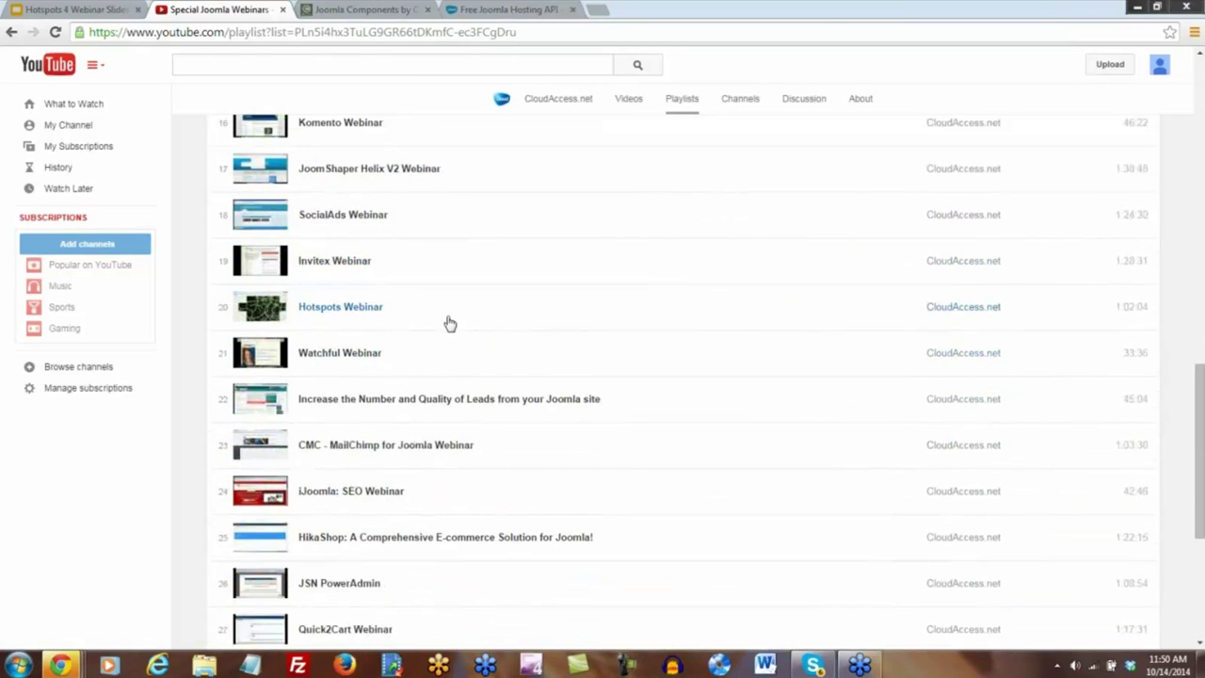
click(346, 315)
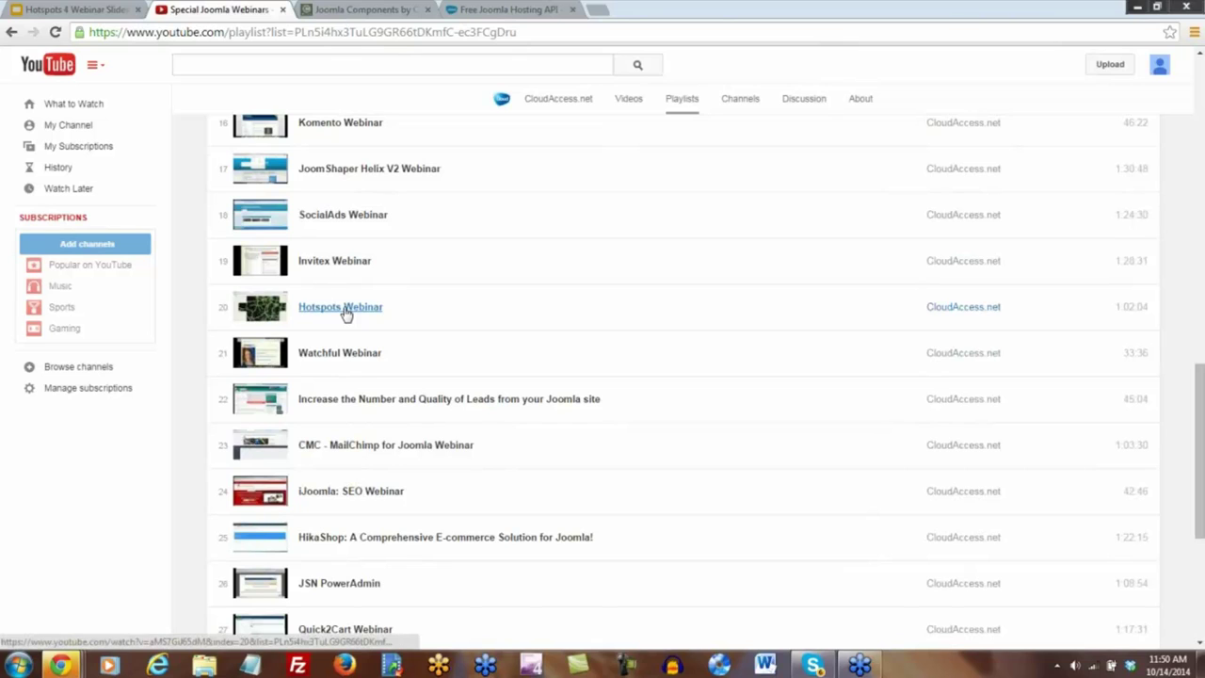
scroll(347, 314, down, 1)
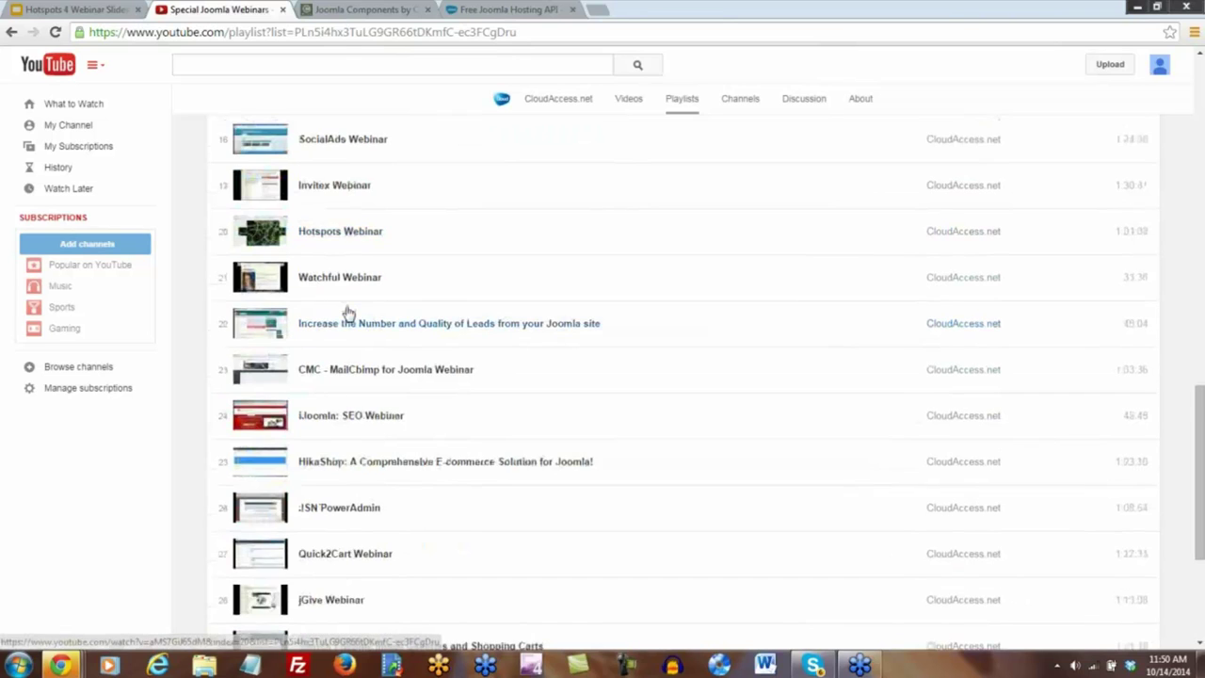
scroll(348, 313, down, 3)
scroll(348, 312, up, 8)
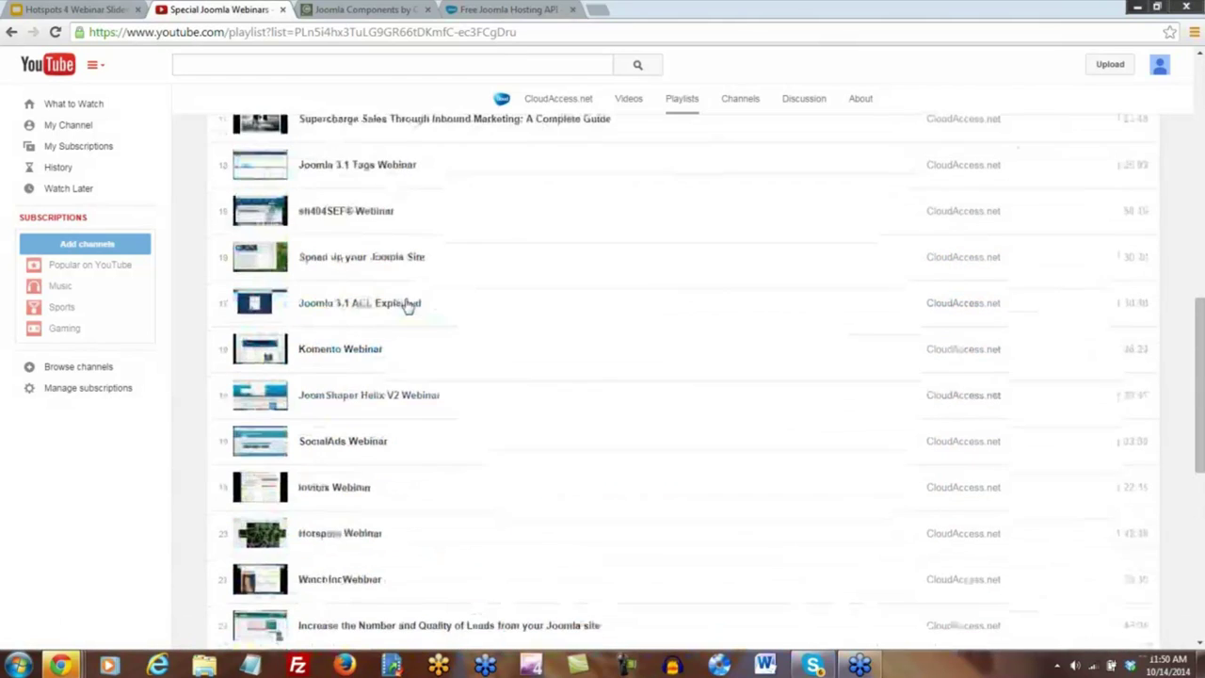
scroll(450, 323, up, 5)
scroll(456, 324, up, 3)
scroll(463, 329, down, 14)
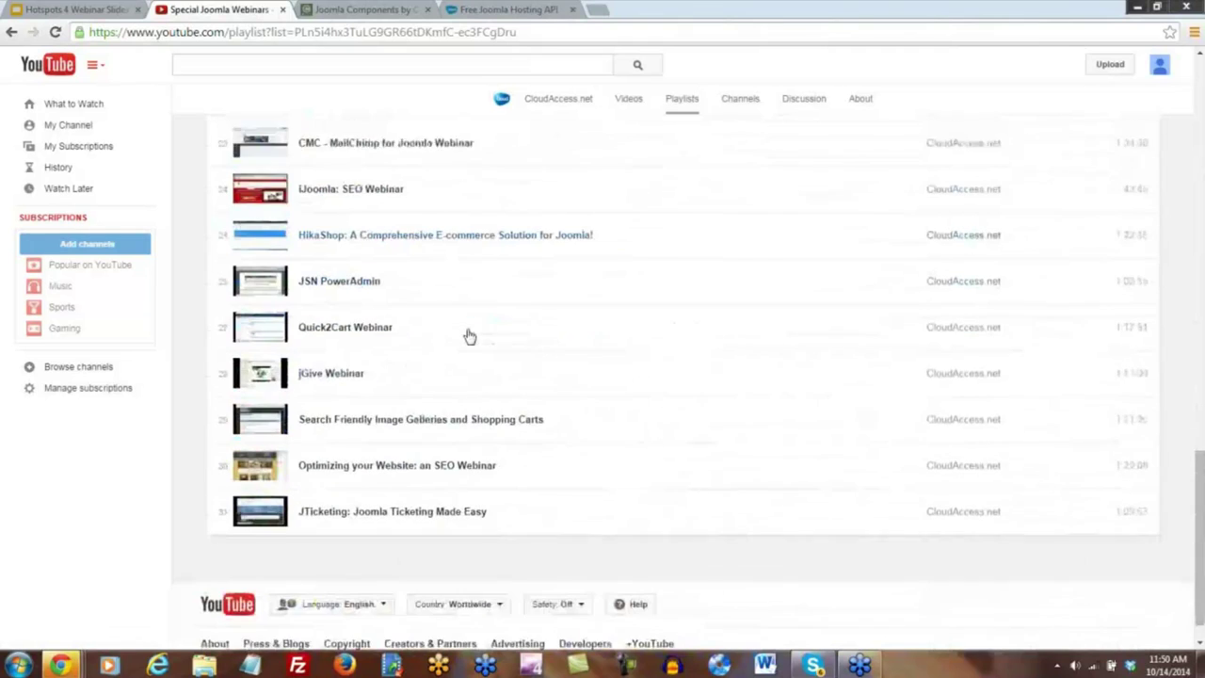
scroll(469, 336, down, 1)
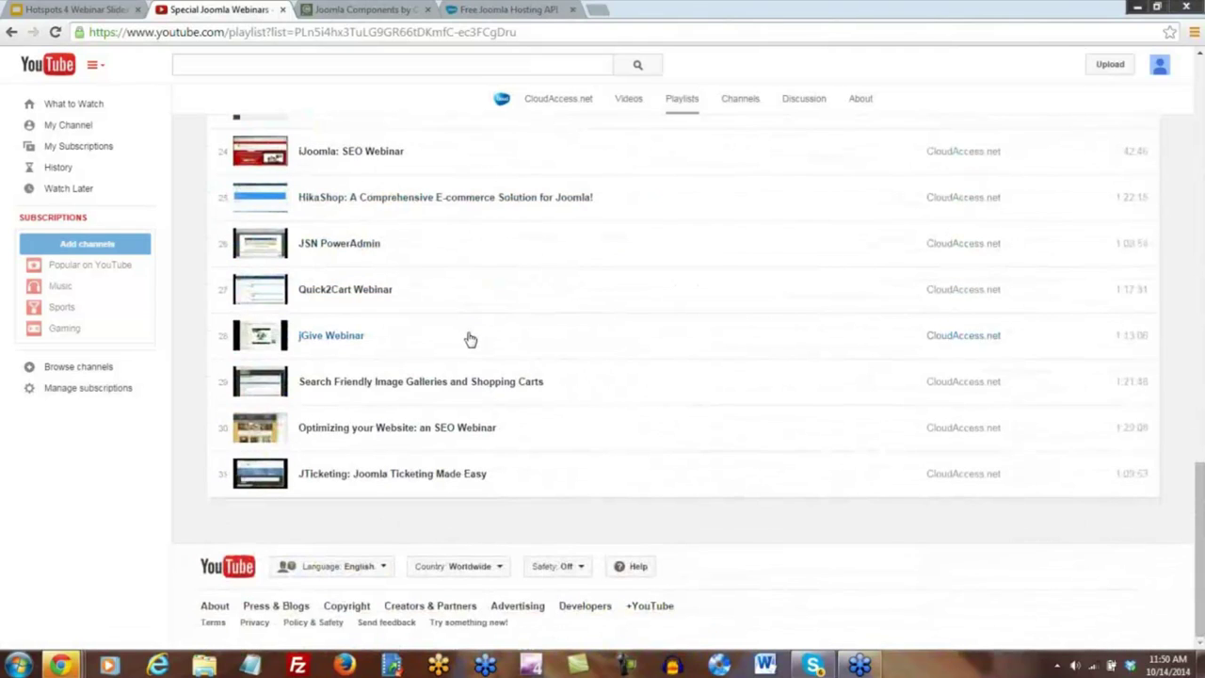
scroll(469, 339, up, 2)
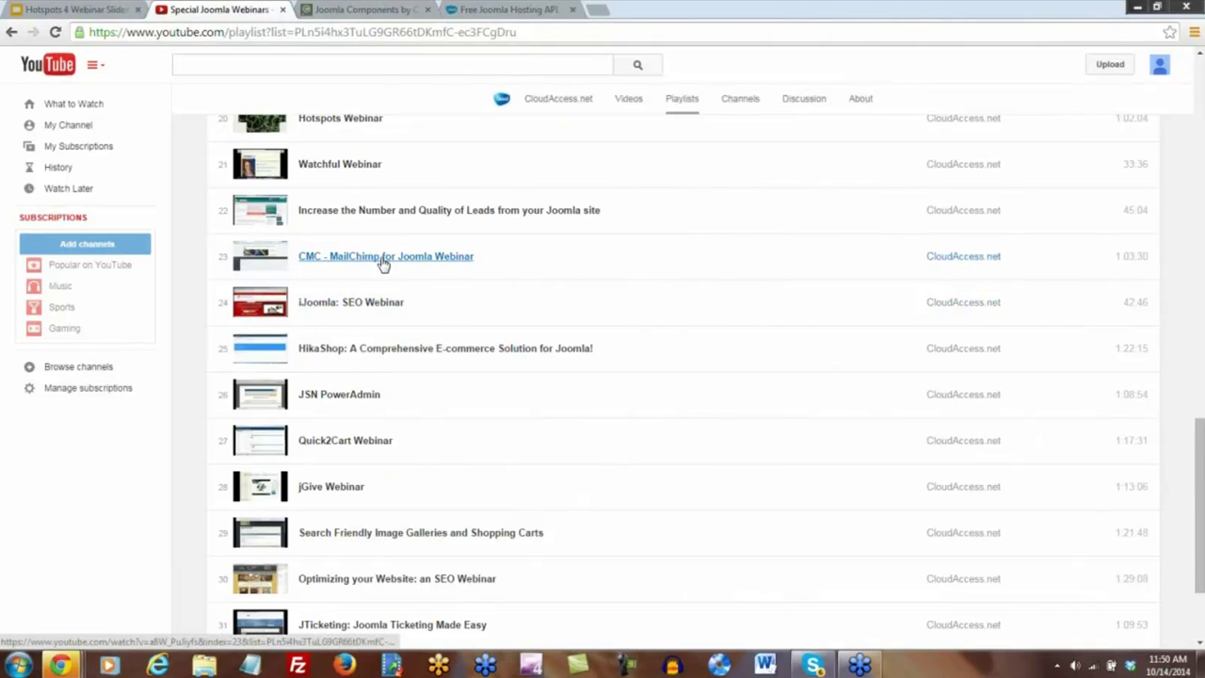
scroll(425, 291, up, 1)
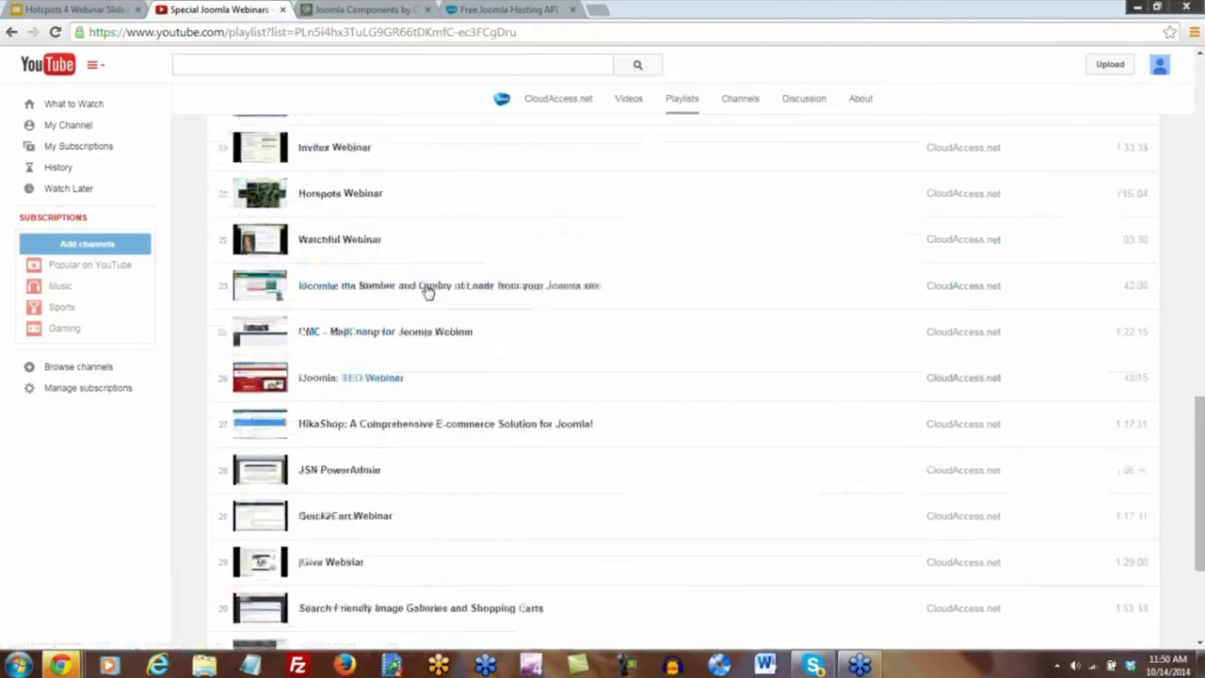
scroll(427, 292, up, 6)
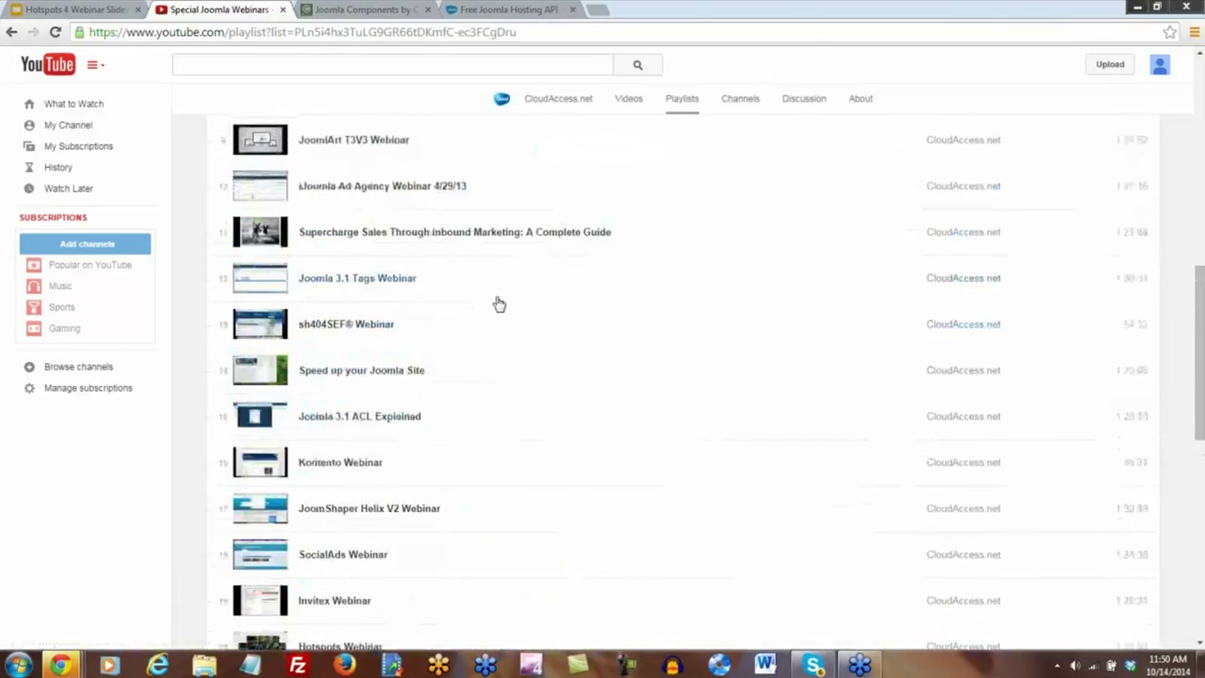
scroll(498, 304, up, 3)
scroll(499, 304, up, 3)
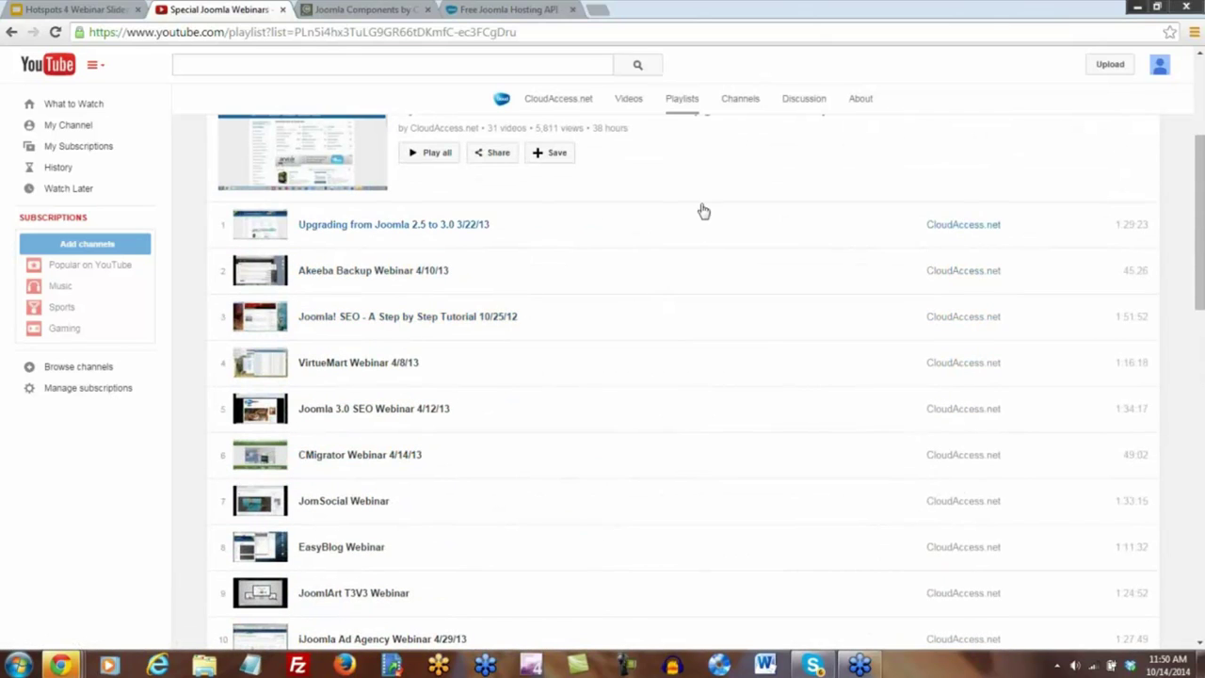
scroll(678, 226, up, 3)
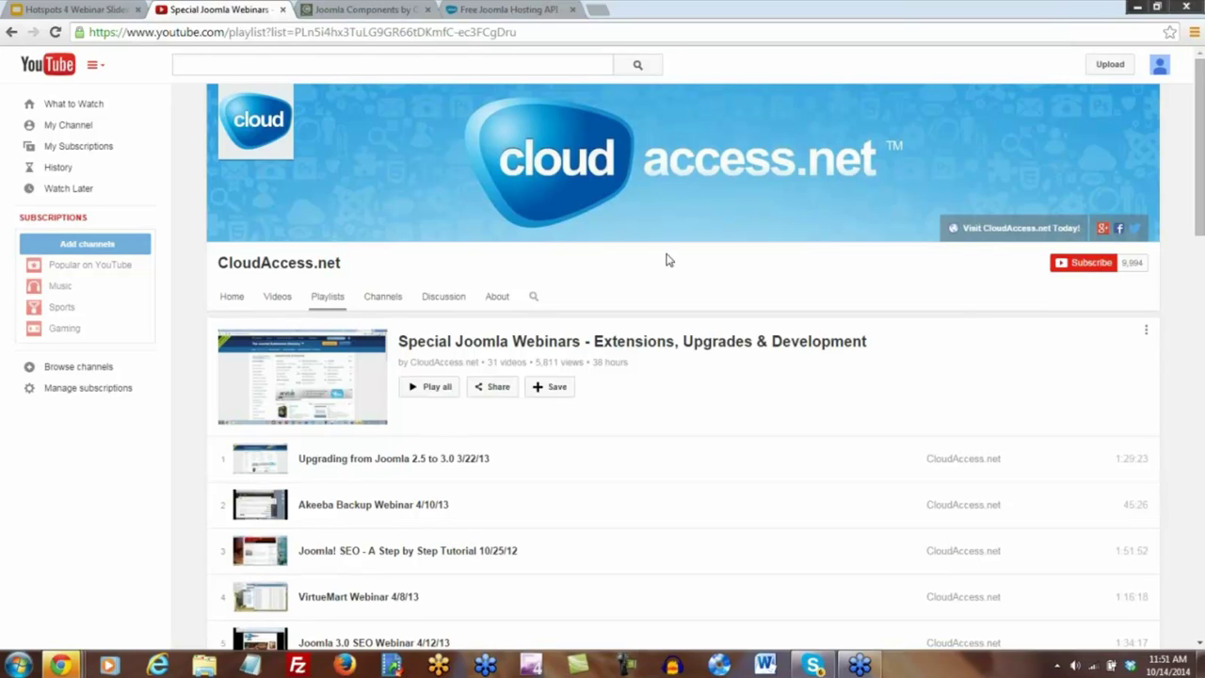
Step: Switch to the Free Joomla Hosting API page and scroll down to its API video and back
click(480, 12)
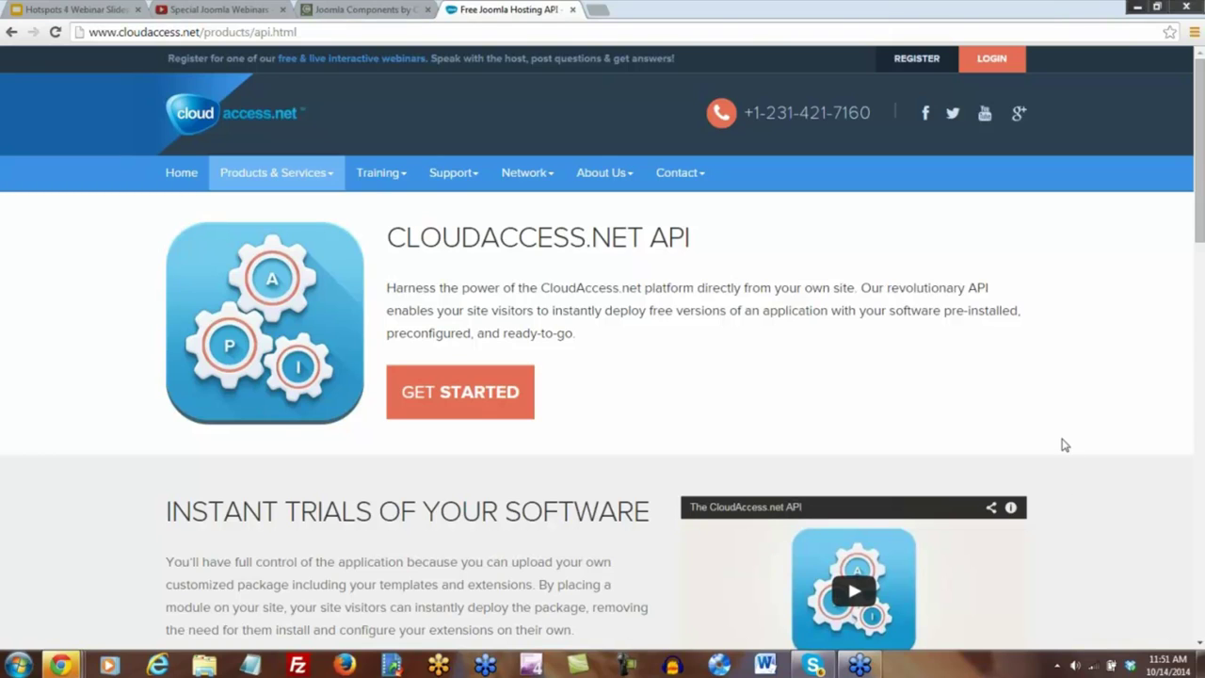
scroll(1065, 444, down, 2)
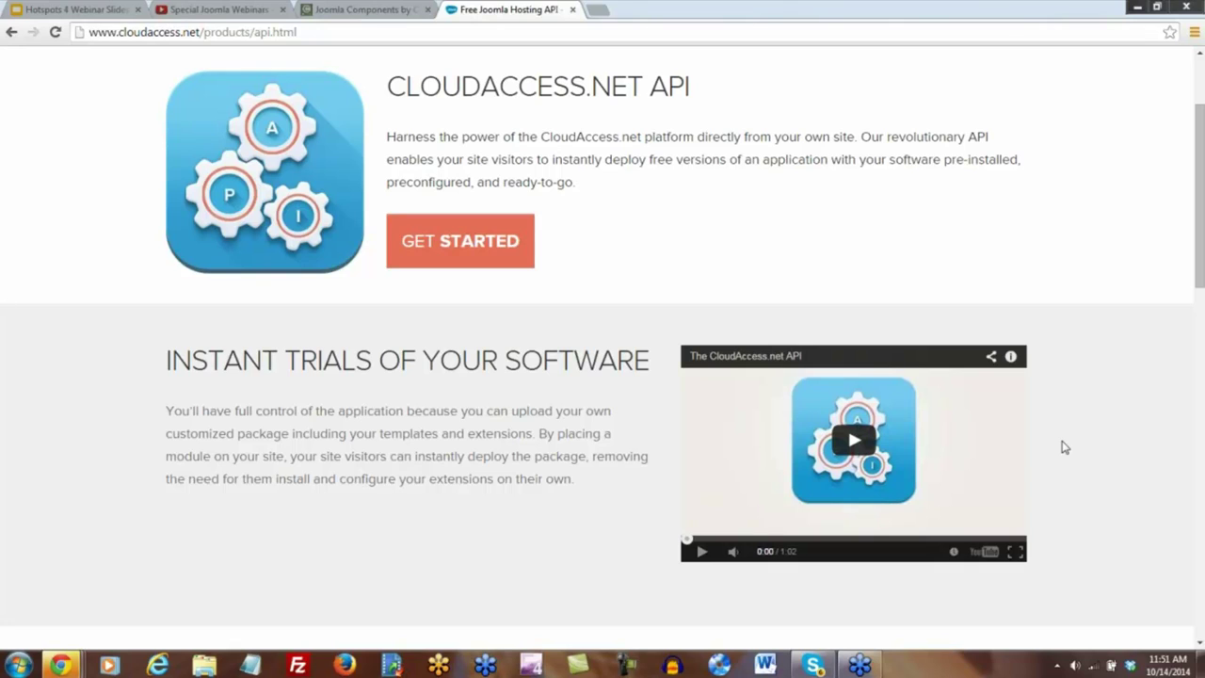
scroll(1065, 447, up, 2)
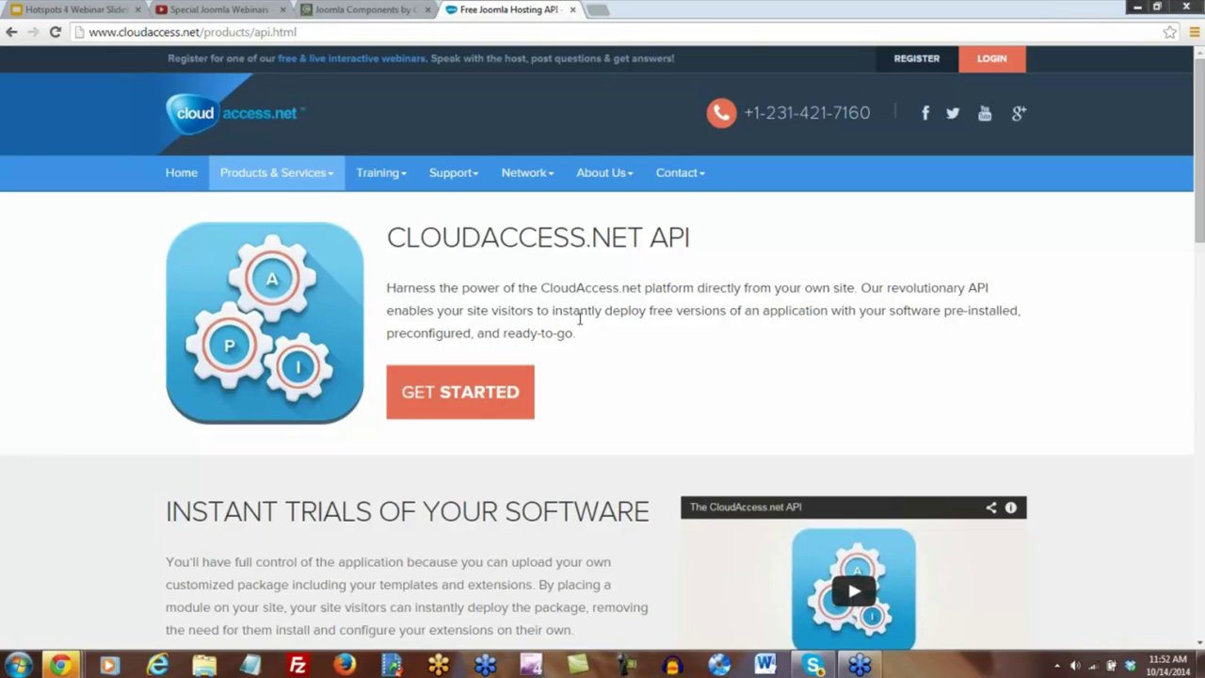
Step: Present the Hotspots 4 Webinar Slides deck full screen via View > Present, restarting it once
click(47, 11)
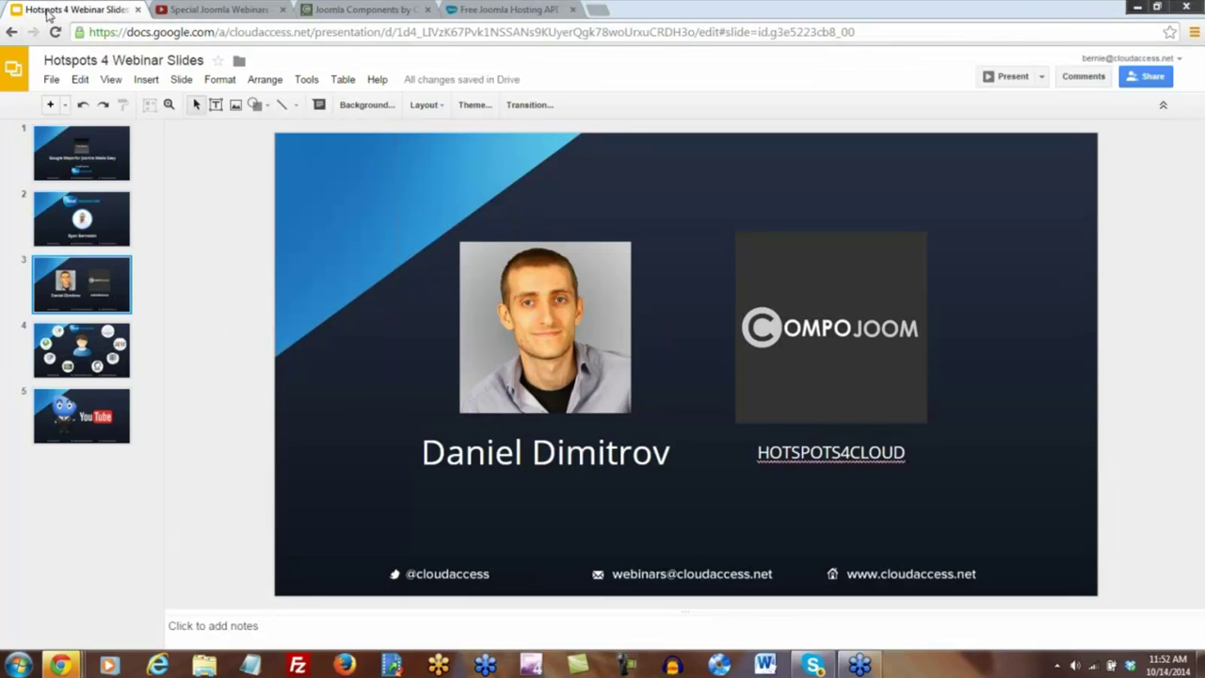
click(111, 81)
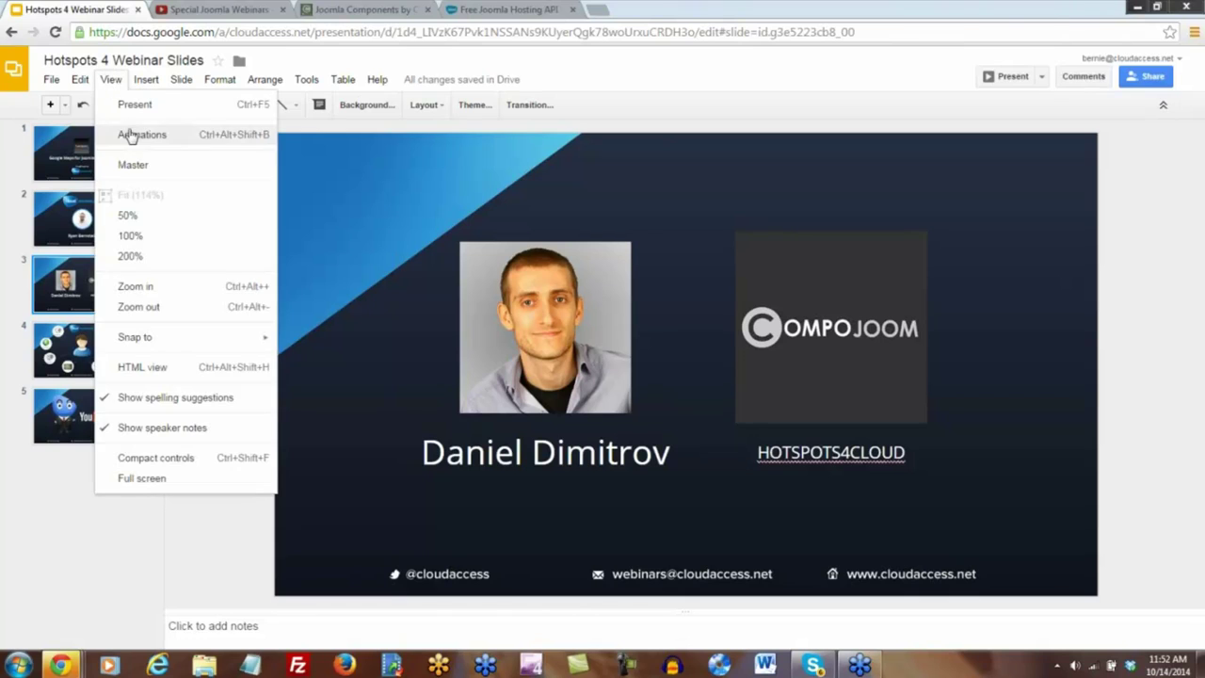
click(129, 102)
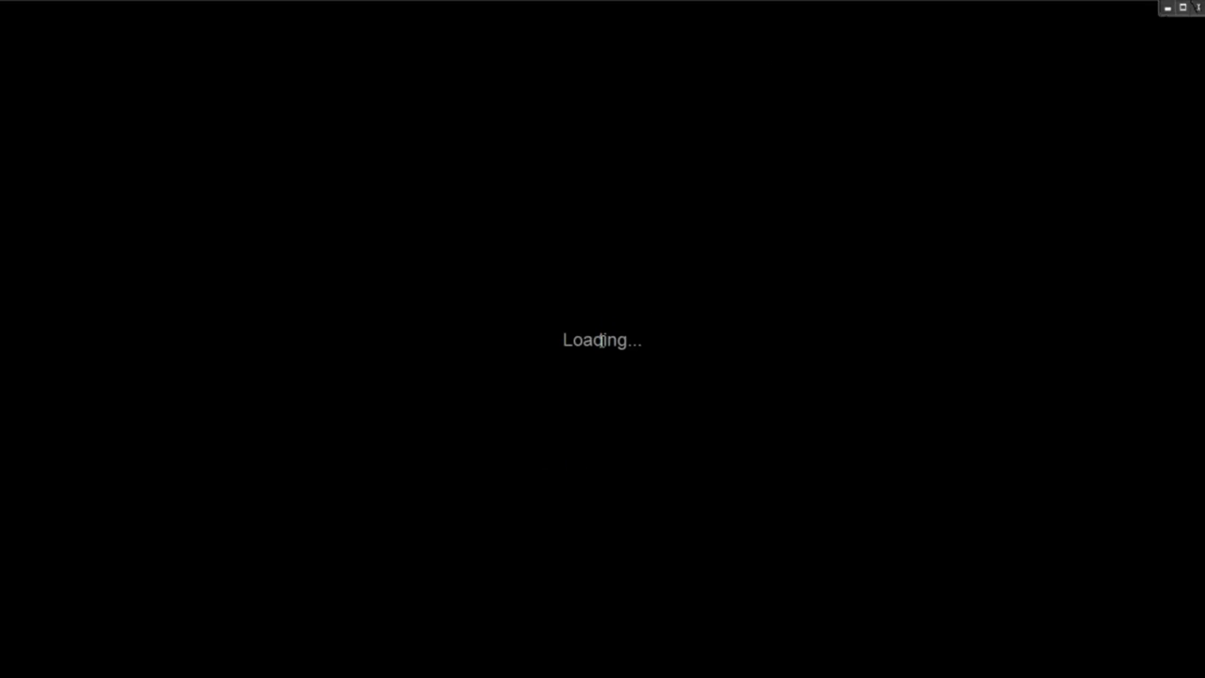
key(Escape)
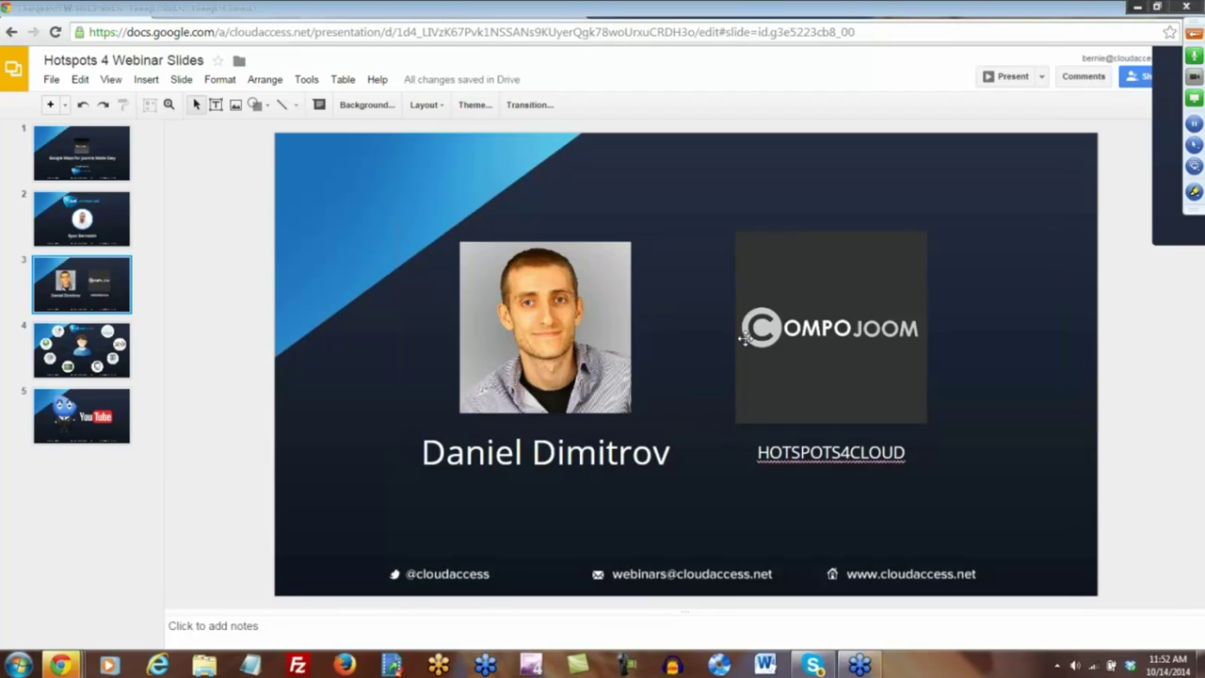
click(111, 79)
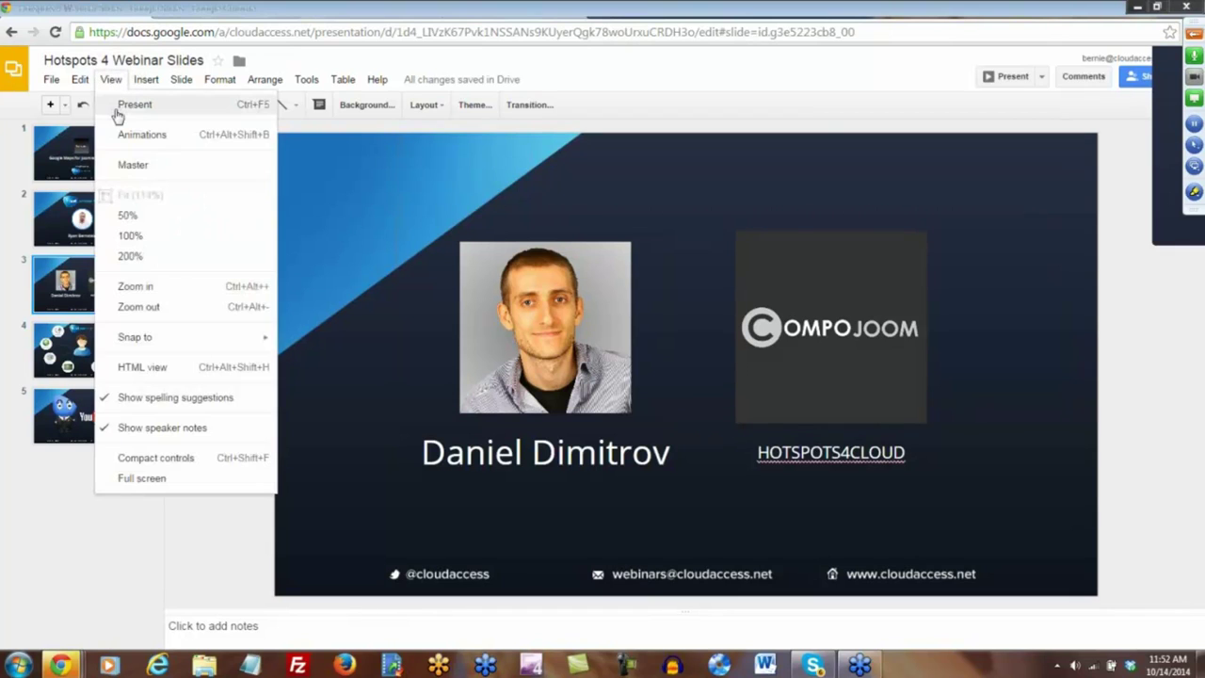
click(118, 111)
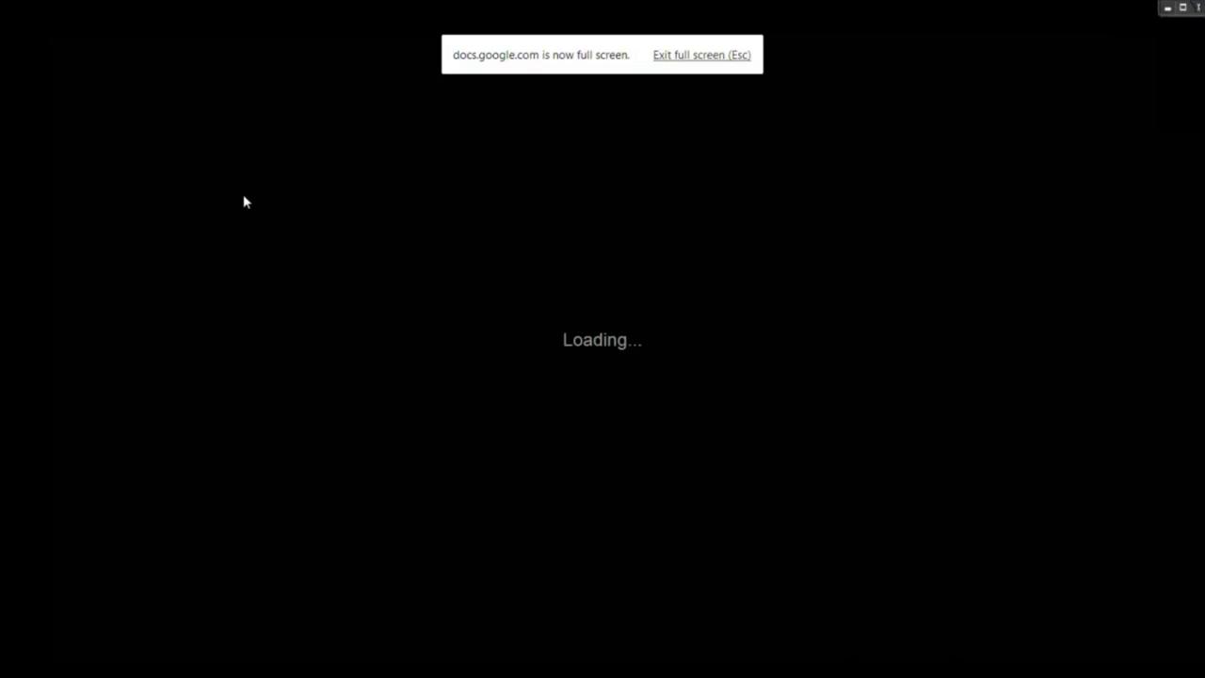